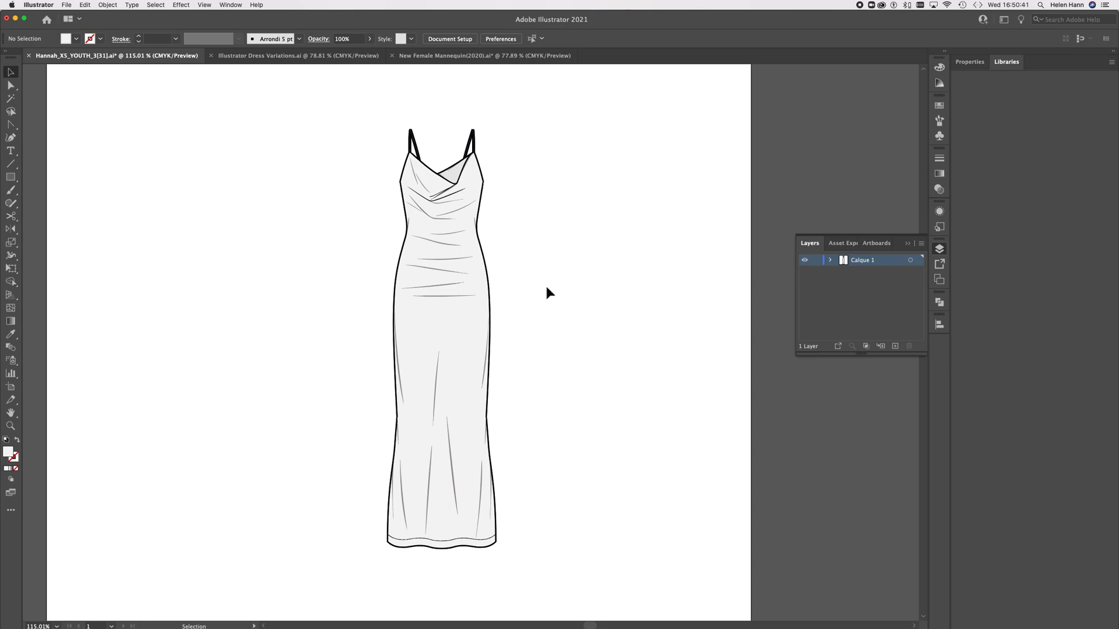
Separate the dress drawing into parts, placing its grey fill and its heavy outline on opposite sides of the detail lines, and select the detail-line group
left_click(449, 326)
left_click_drag(463, 326, 201, 321)
left_click(563, 314)
left_click_drag(488, 303, 665, 309)
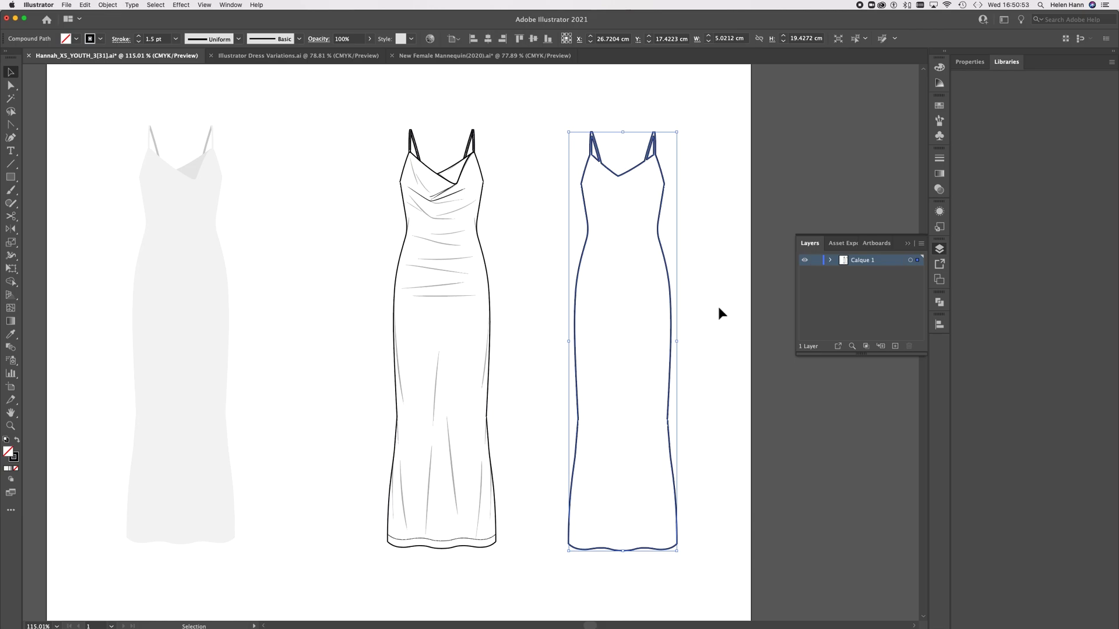
left_click(718, 306)
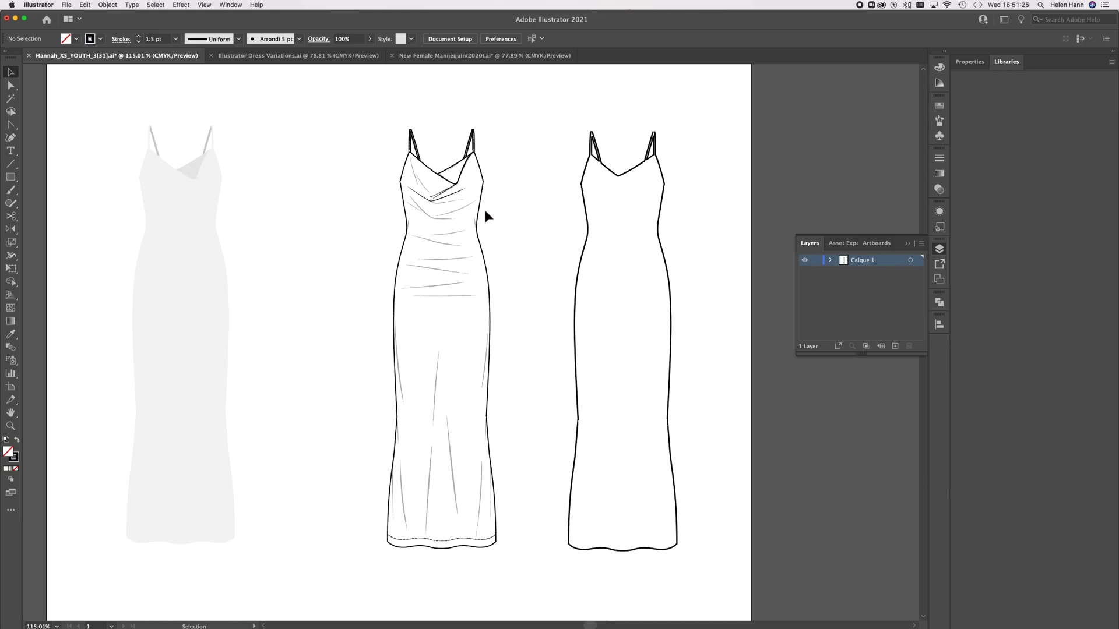
left_click(410, 257)
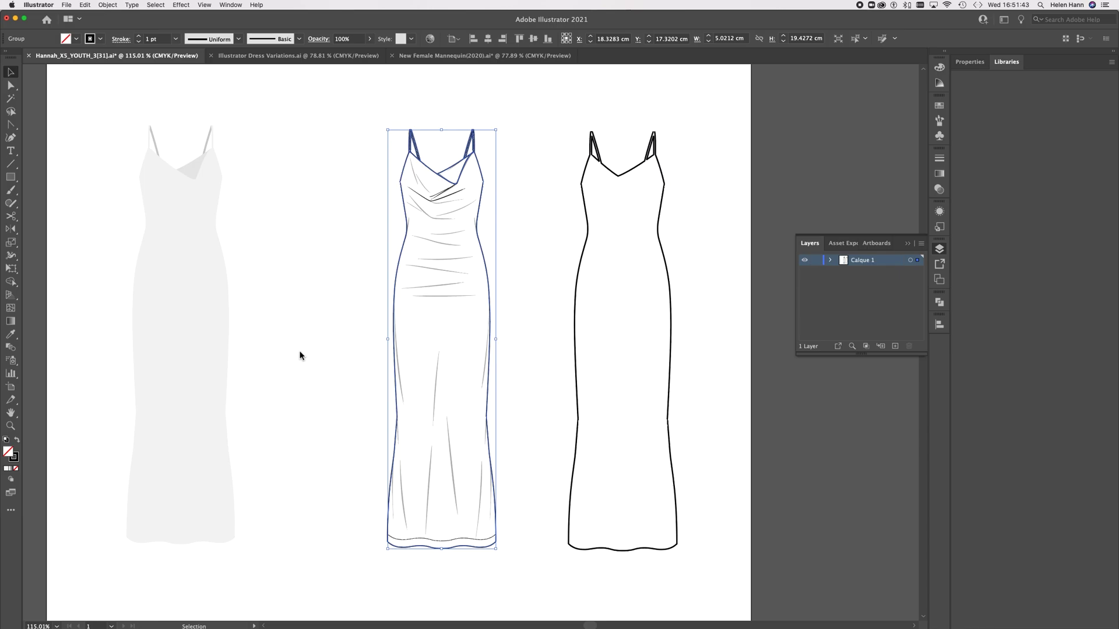
Examine the necklines, drape lines, silhouettes and hems of the dresses in Illustrator Dress Variations.ai
left_click(328, 57)
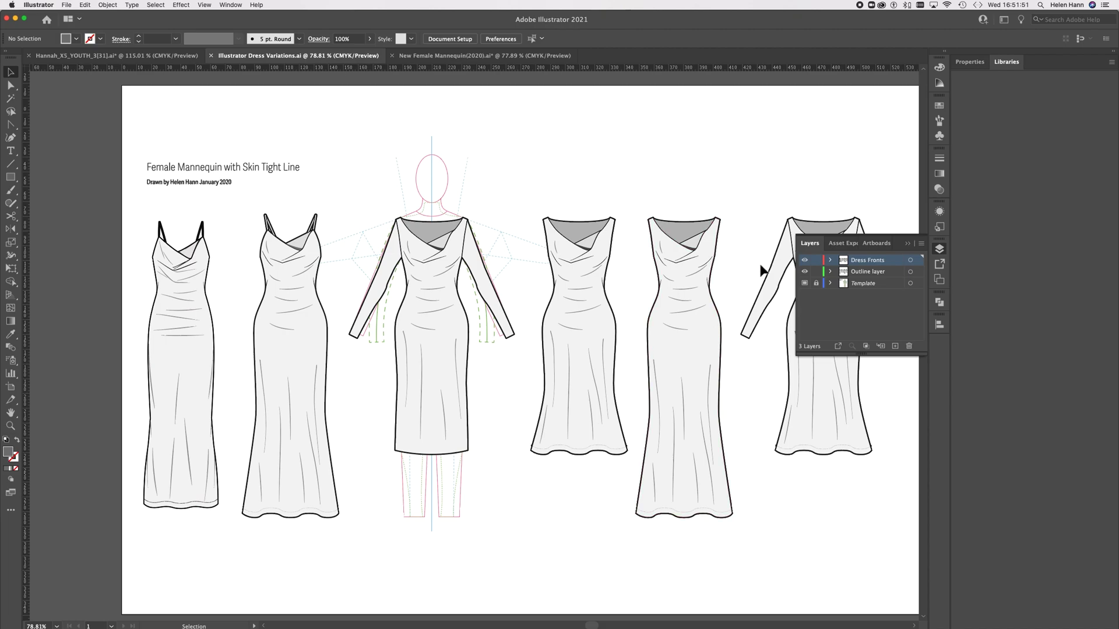
left_click(810, 244)
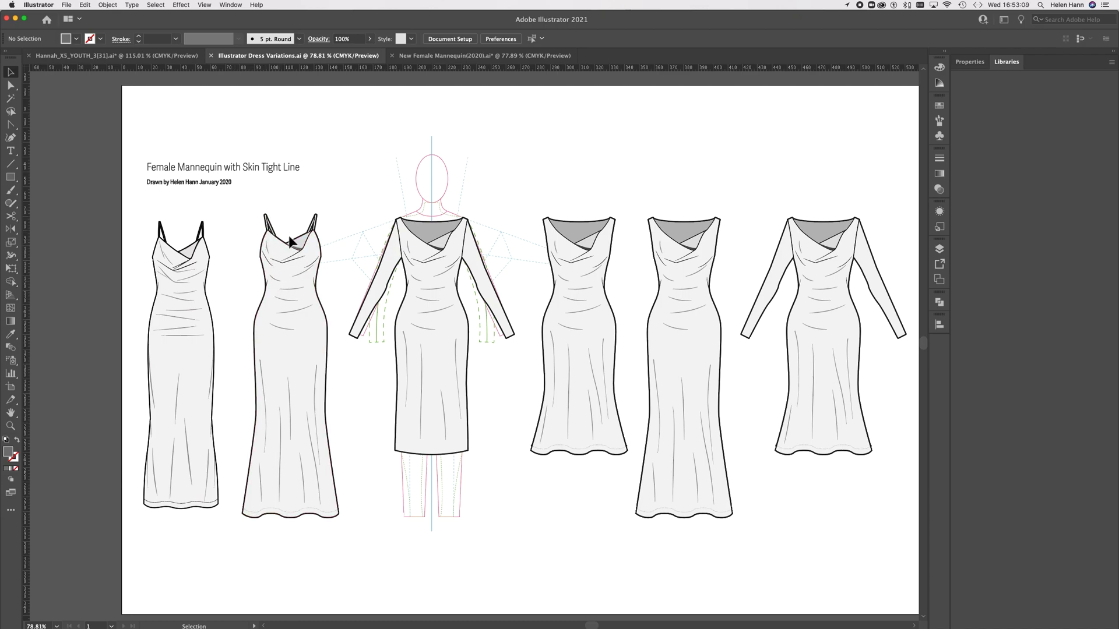
scroll(288, 233, "up", 5)
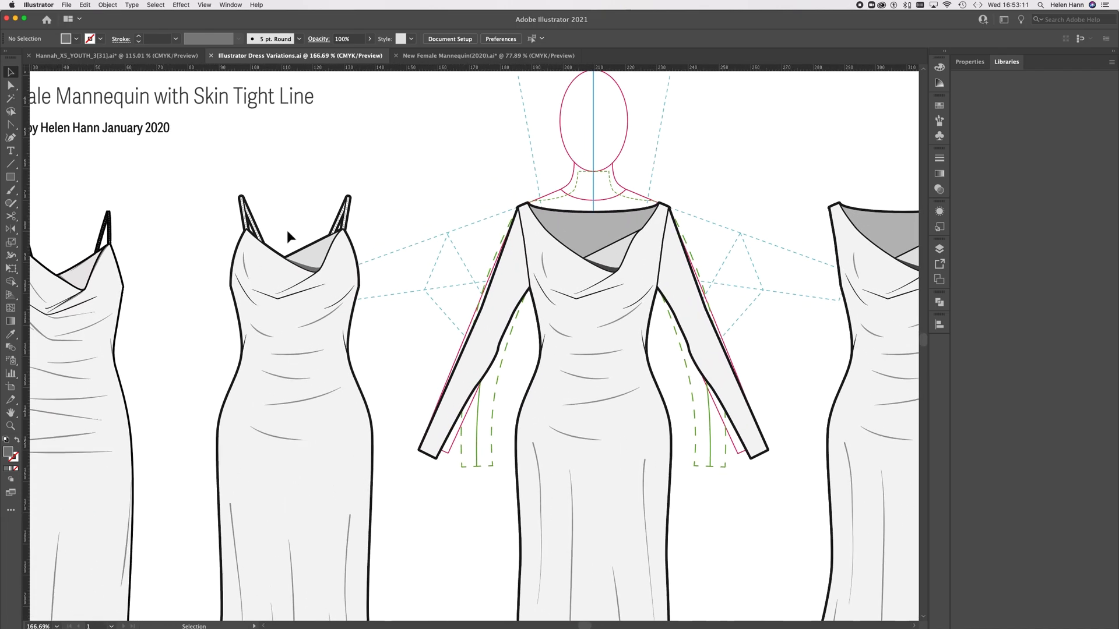
scroll(289, 236, "left", 3)
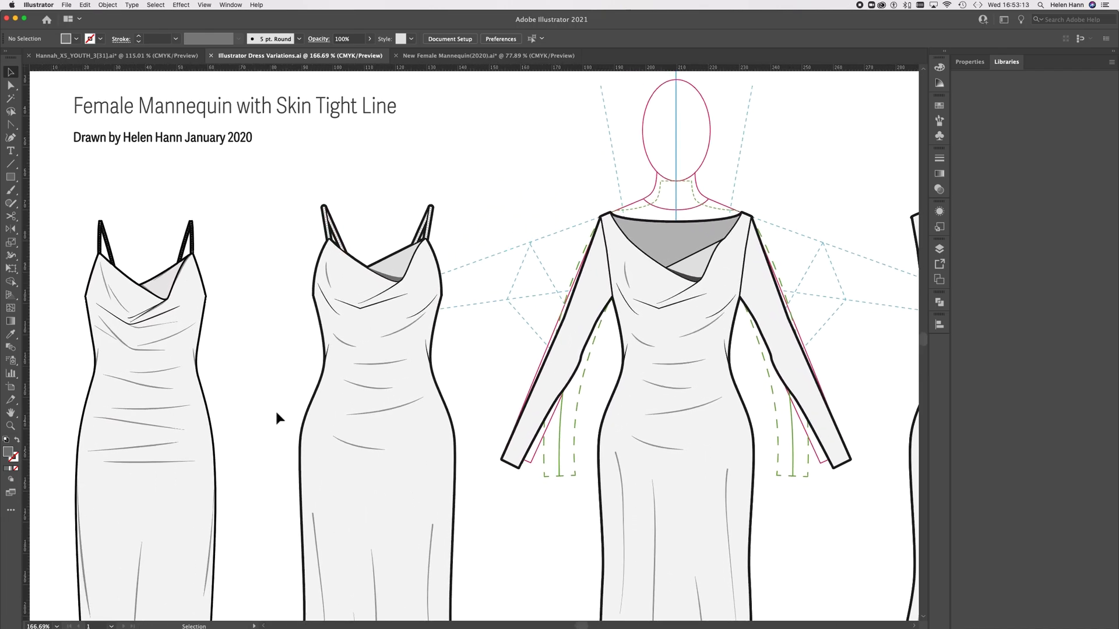
scroll(280, 424, "down", 10)
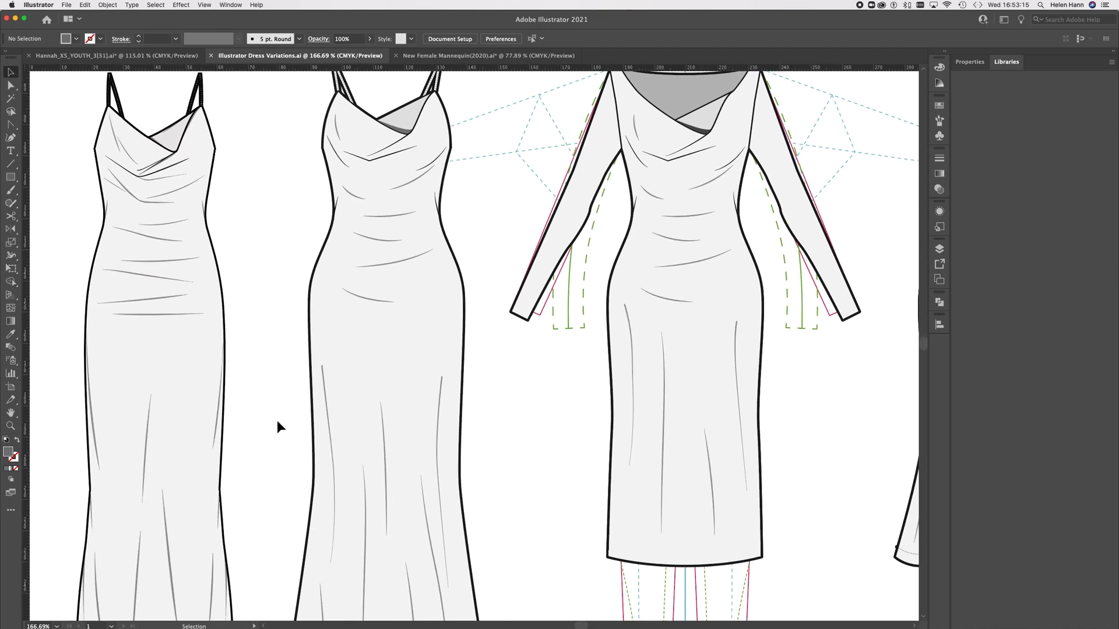
scroll(279, 427, "down", 2)
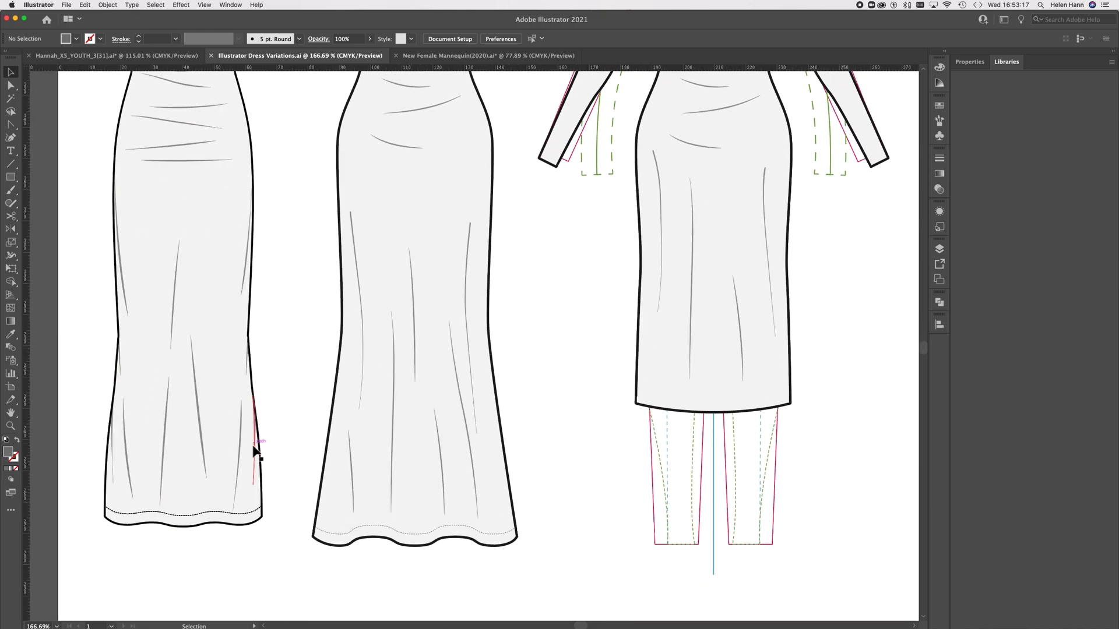
scroll(250, 450, "down", 5)
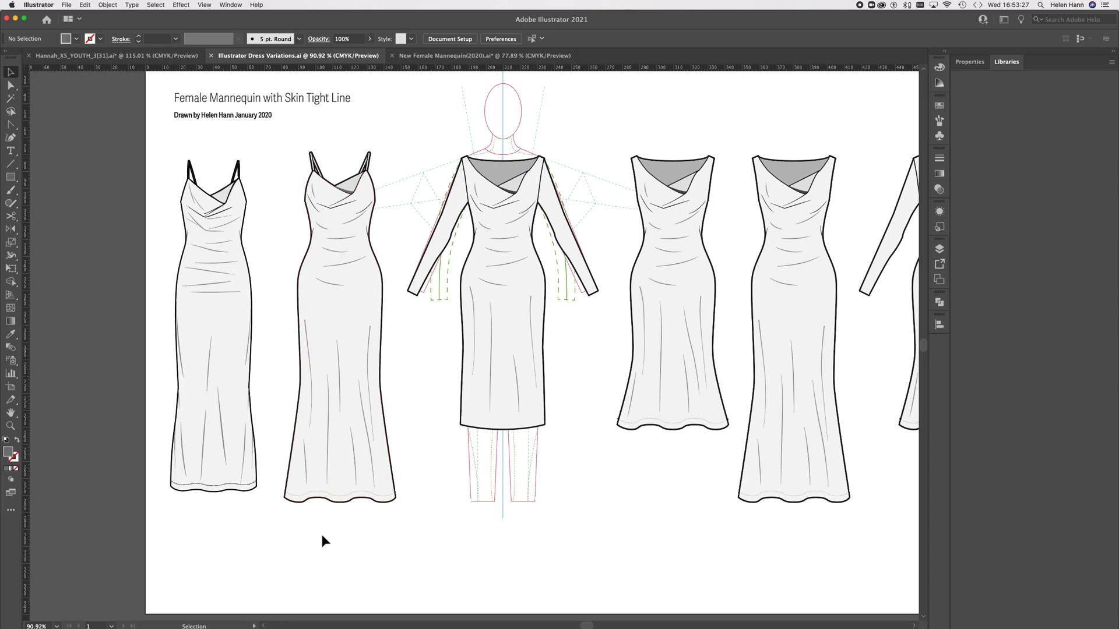
scroll(399, 513, "down", 3)
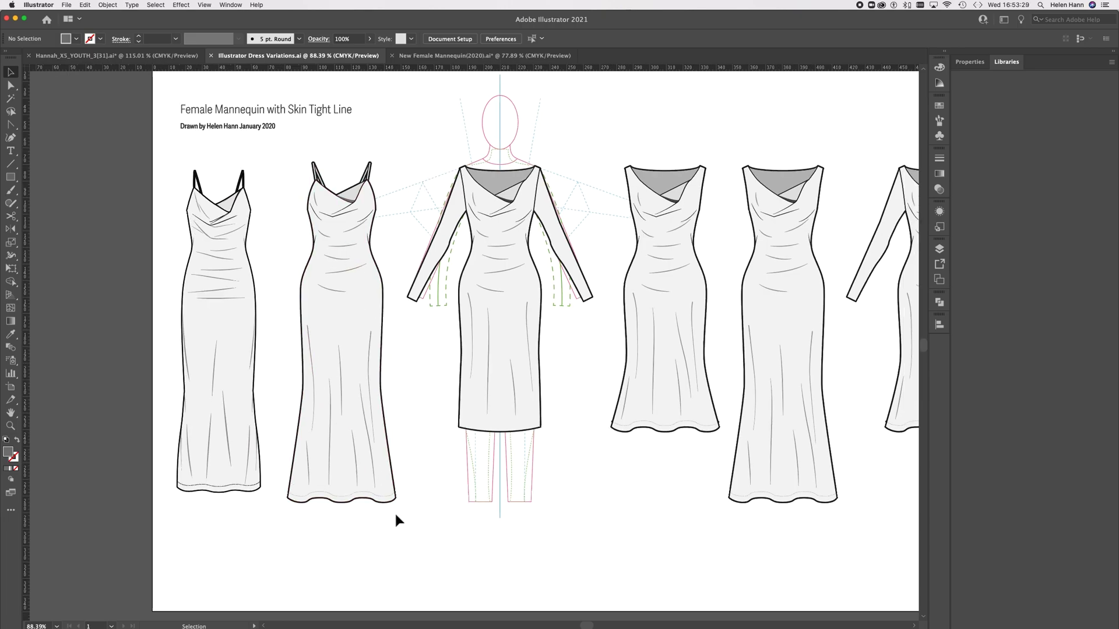
scroll(396, 515, "right", 1)
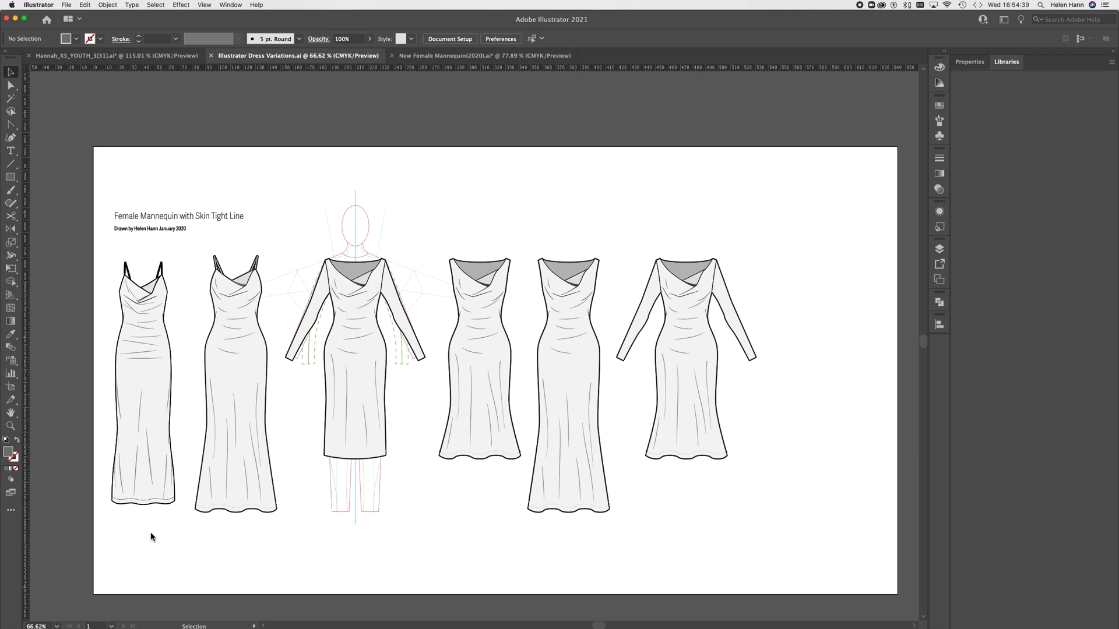
Copy the first strappy dress from the variations file into the New Female Mannequin(2020) file and place it beside the mannequin
left_click_drag(103, 249, 184, 526)
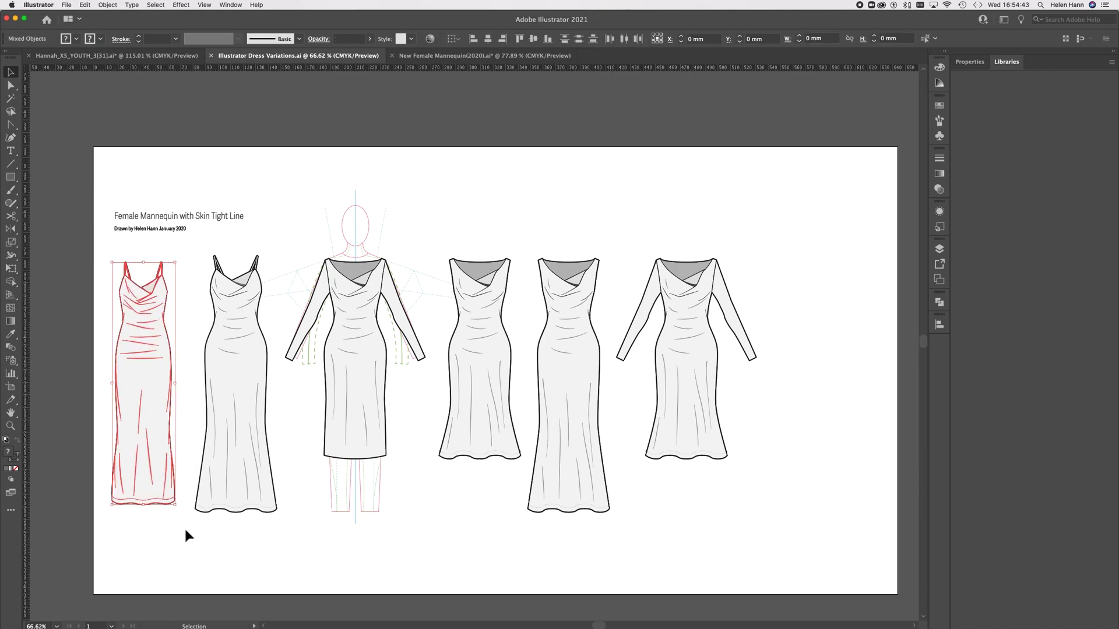
left_click(450, 56)
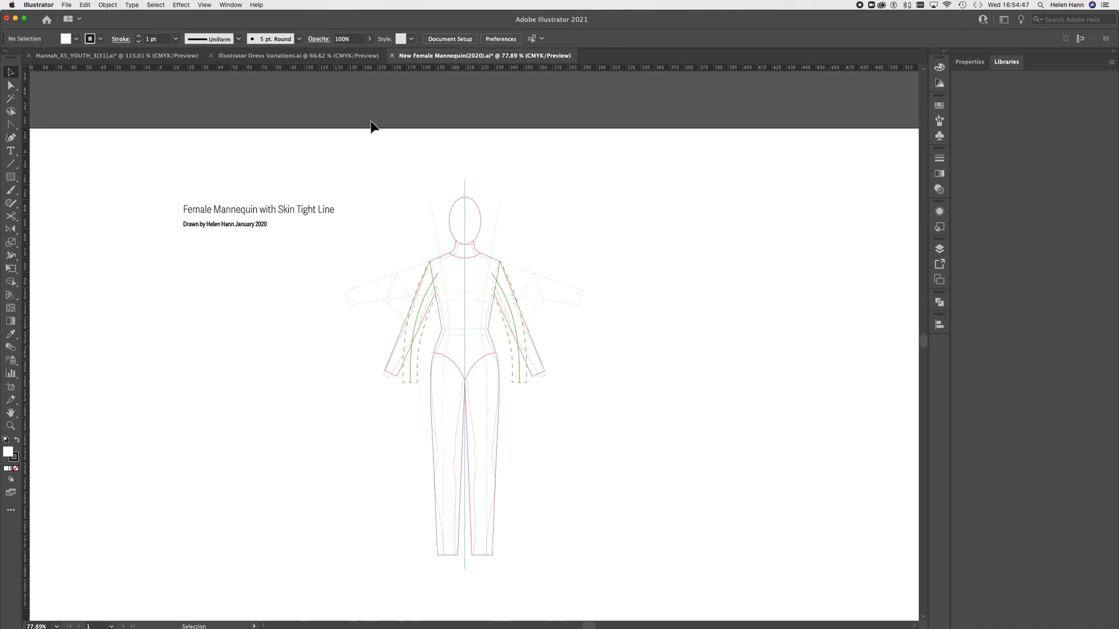
key("super+v")
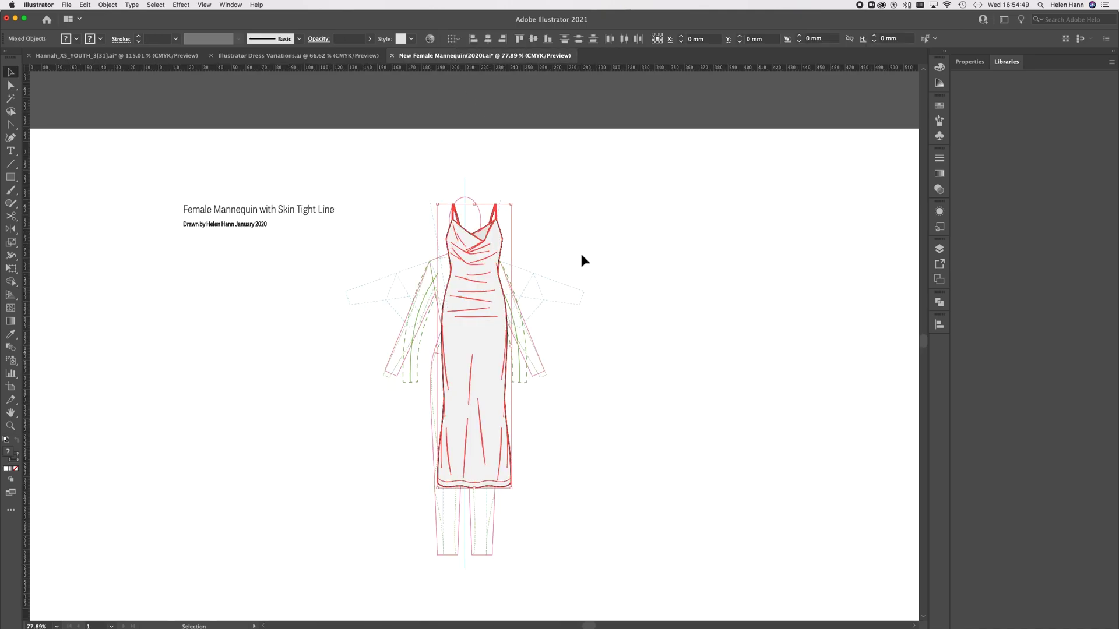
left_click_drag(470, 289, 324, 341)
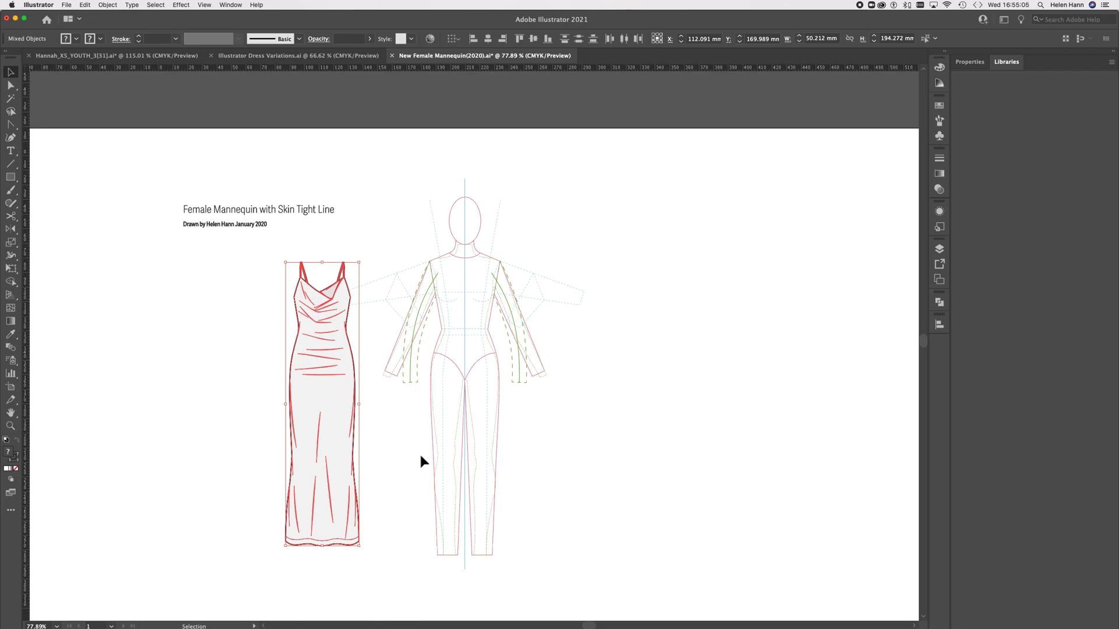
Draw one side of the dress over the mannequin with the Pen tool, using straight segments from strap point through underarm, waist, hip and knee to hem
scroll(420, 454, "up", 2)
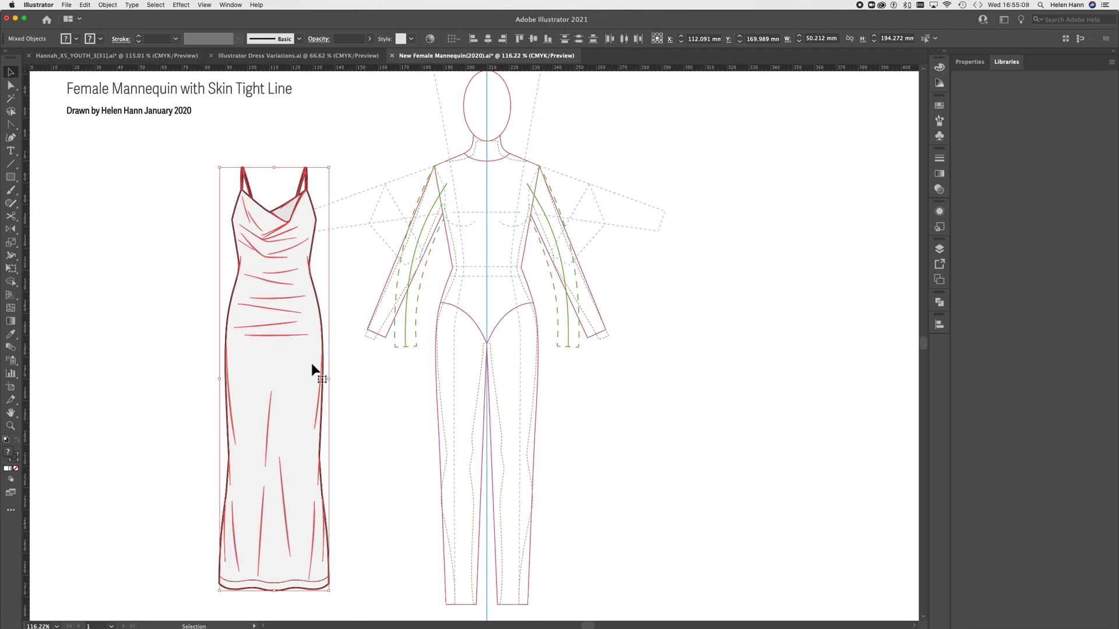
left_click_drag(11, 124, 38, 127)
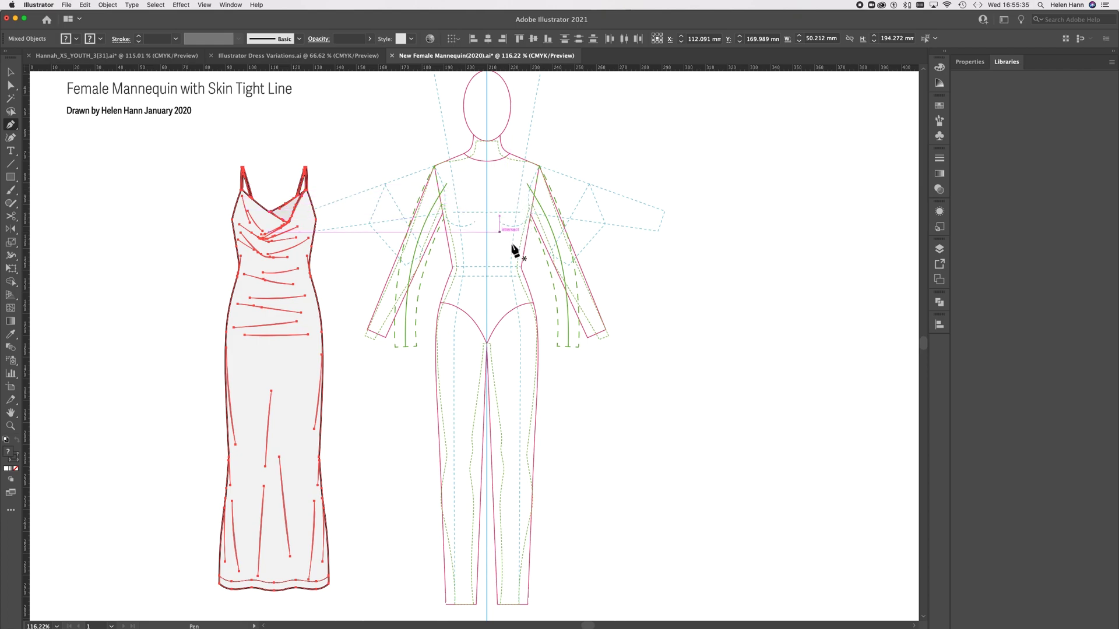
left_click(521, 183)
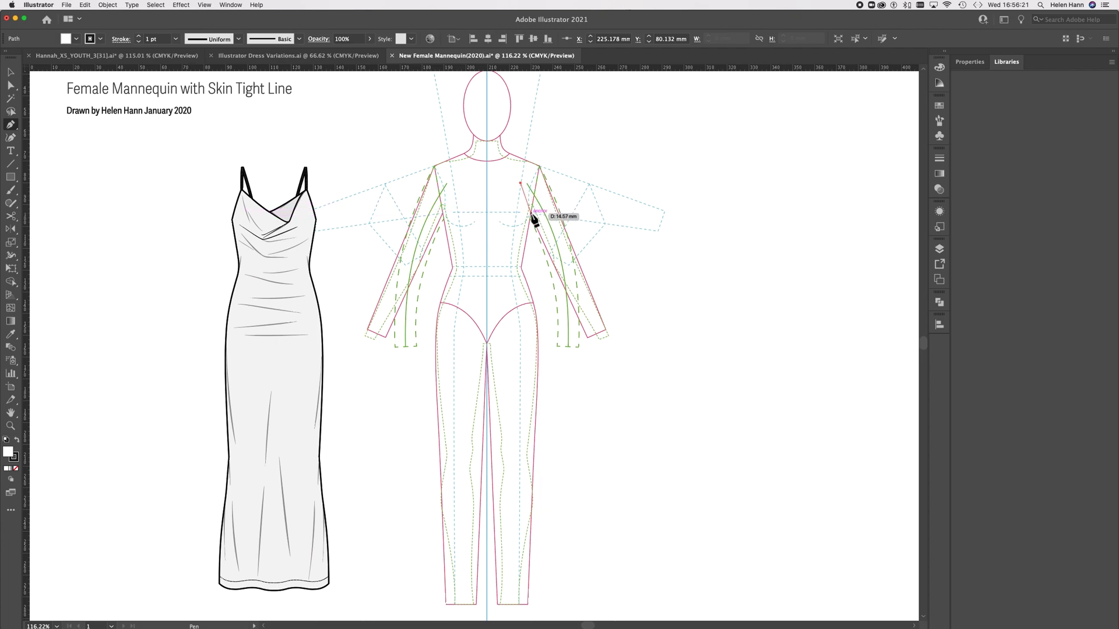
left_click(532, 214)
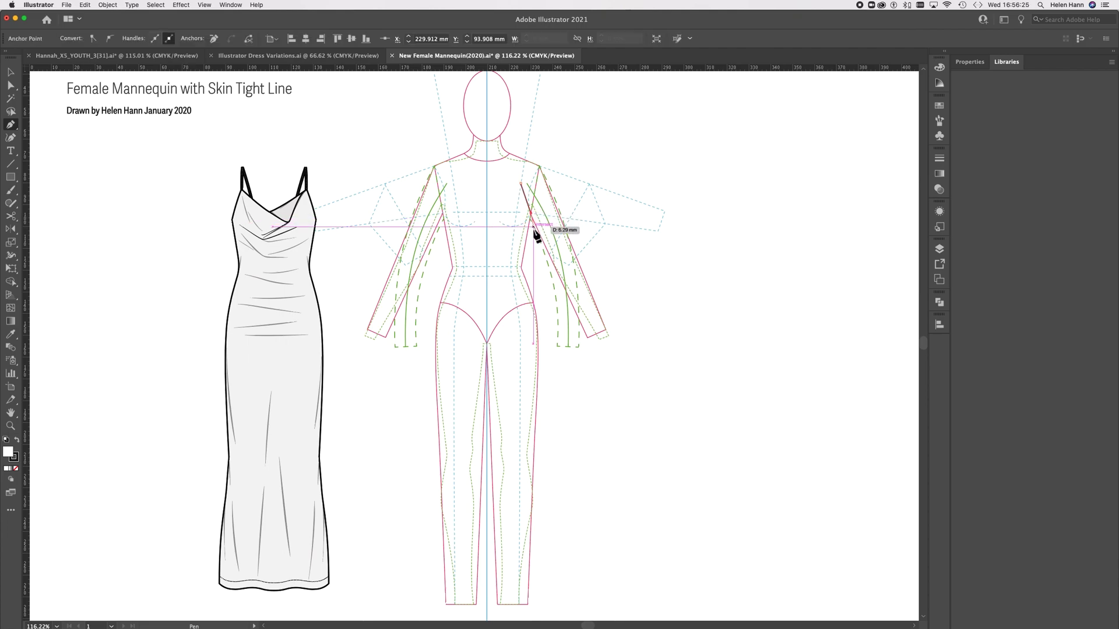
left_click(522, 267)
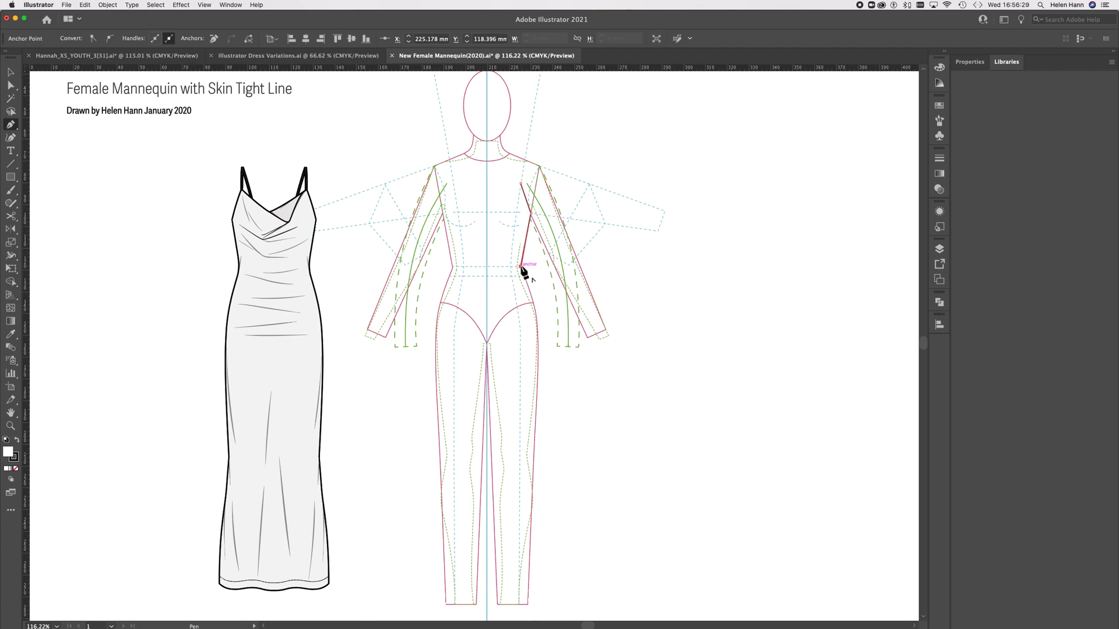
left_click(536, 313)
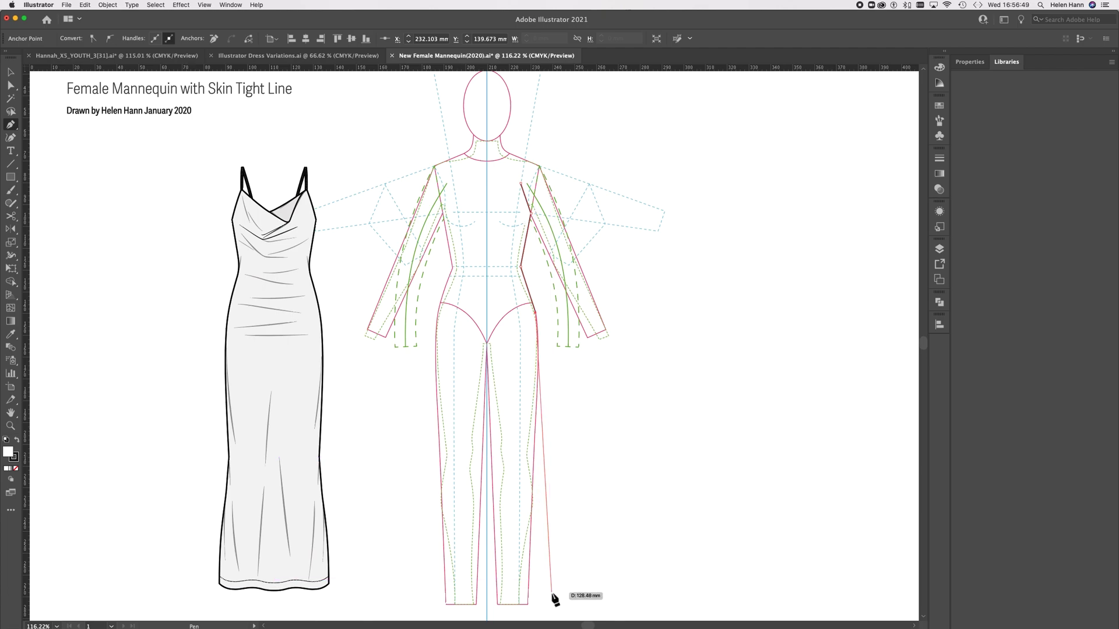
left_click(535, 453)
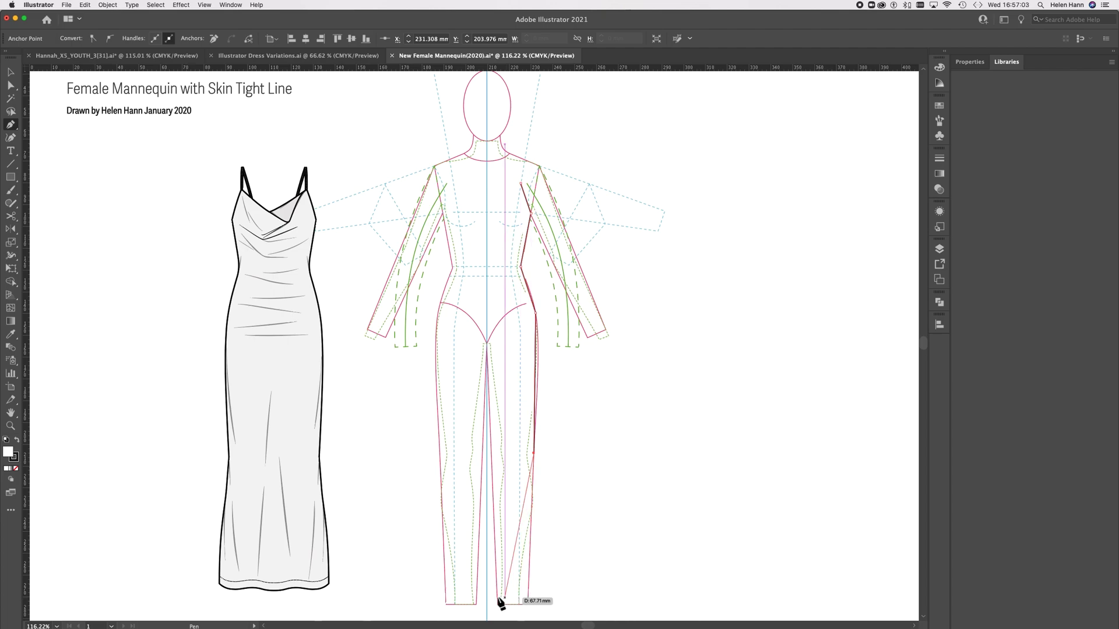
left_click(545, 604)
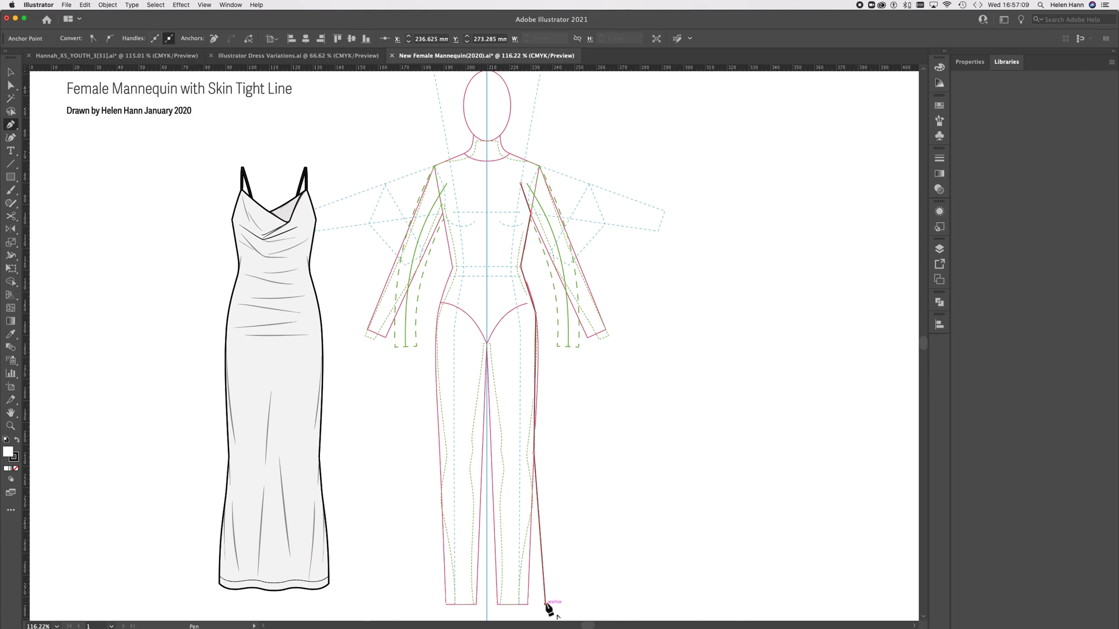
Curve the path's armhole segment and smooth its waist point with the Anchor Point tool
left_click(8, 127)
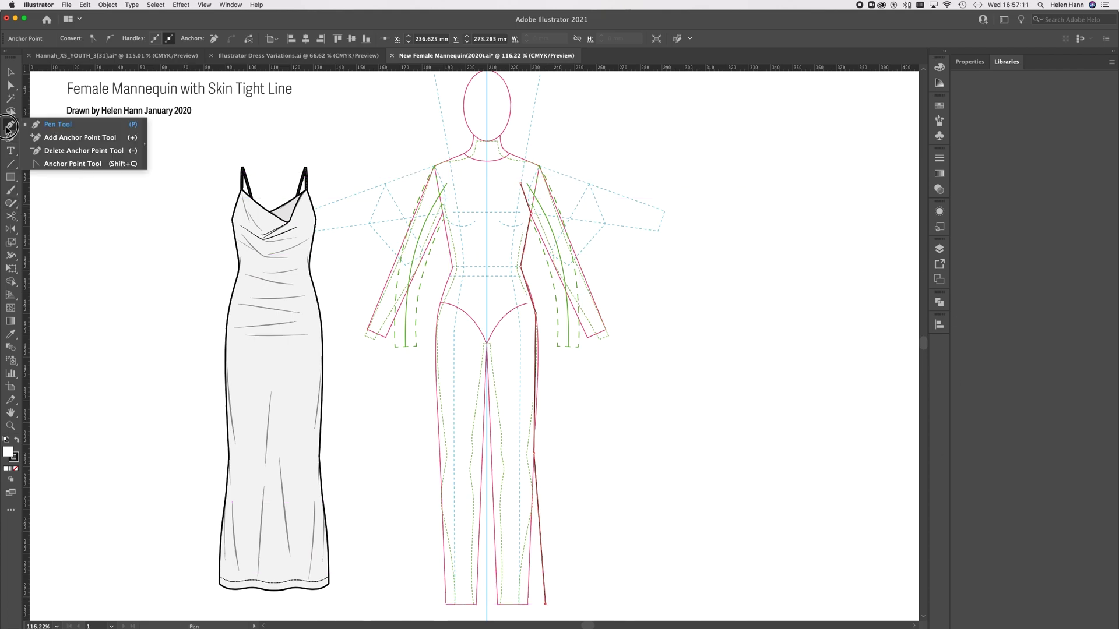
left_click(65, 165)
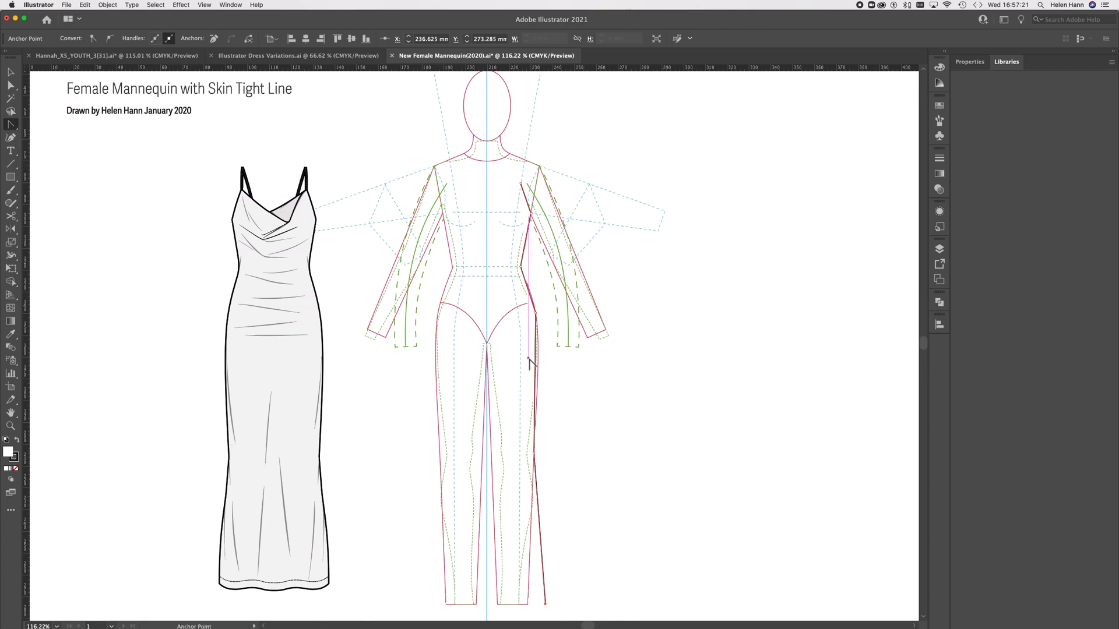
scroll(528, 223, "up", 5)
scroll(529, 223, "up", 5)
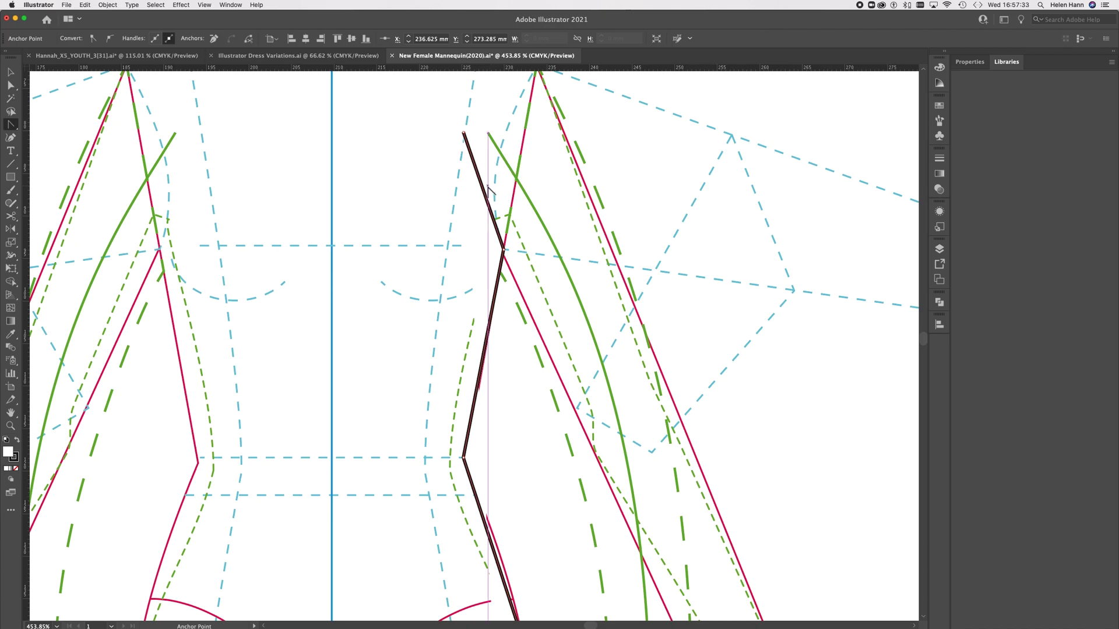
left_click_drag(488, 188, 490, 188)
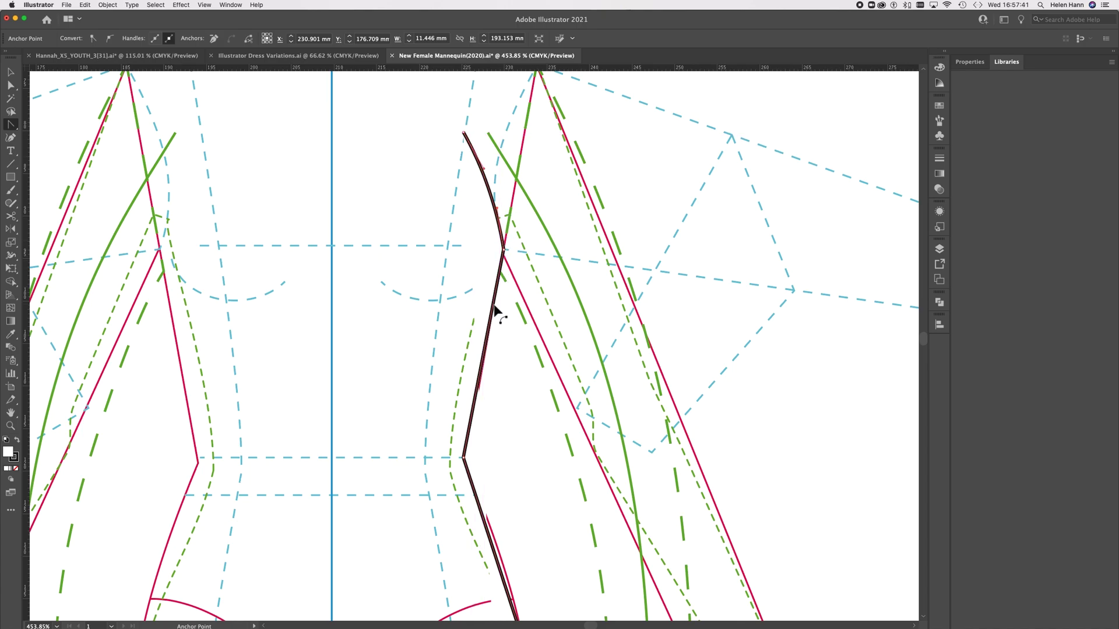
scroll(495, 312, "down", 2)
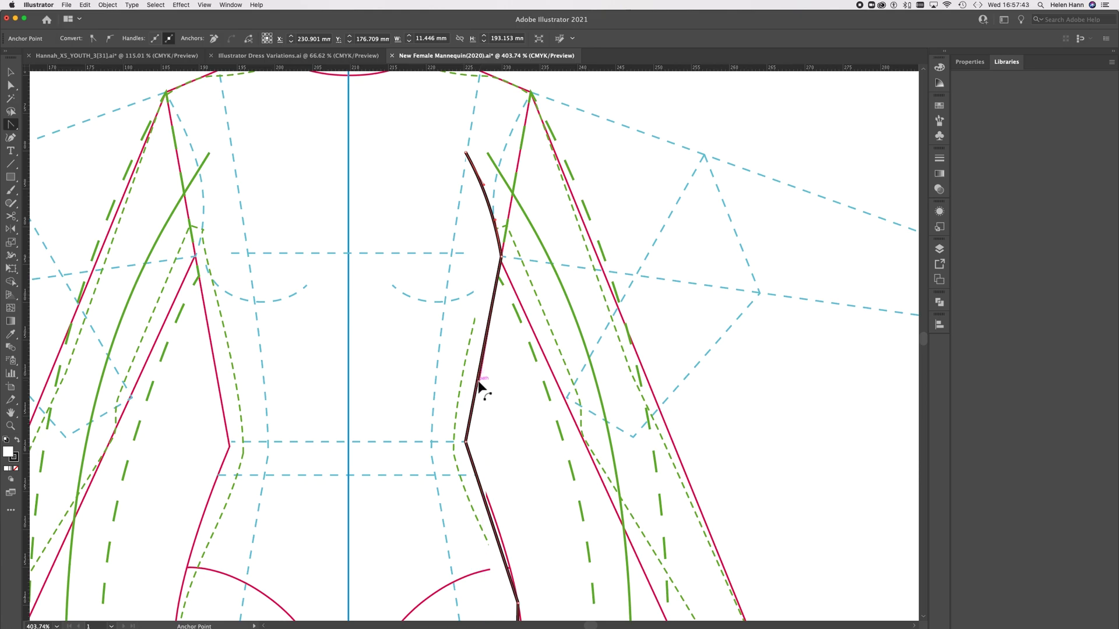
left_click_drag(466, 441, 471, 500)
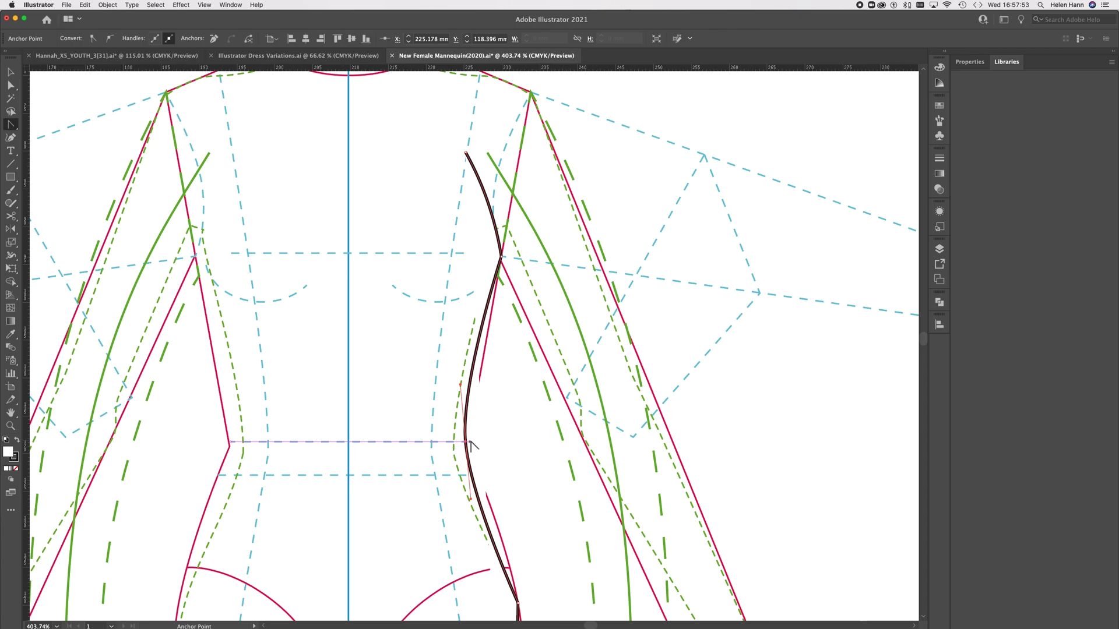
Smooth the side path's hip and knee points into flowing curves toward the flared hem
scroll(497, 477, "down", 6)
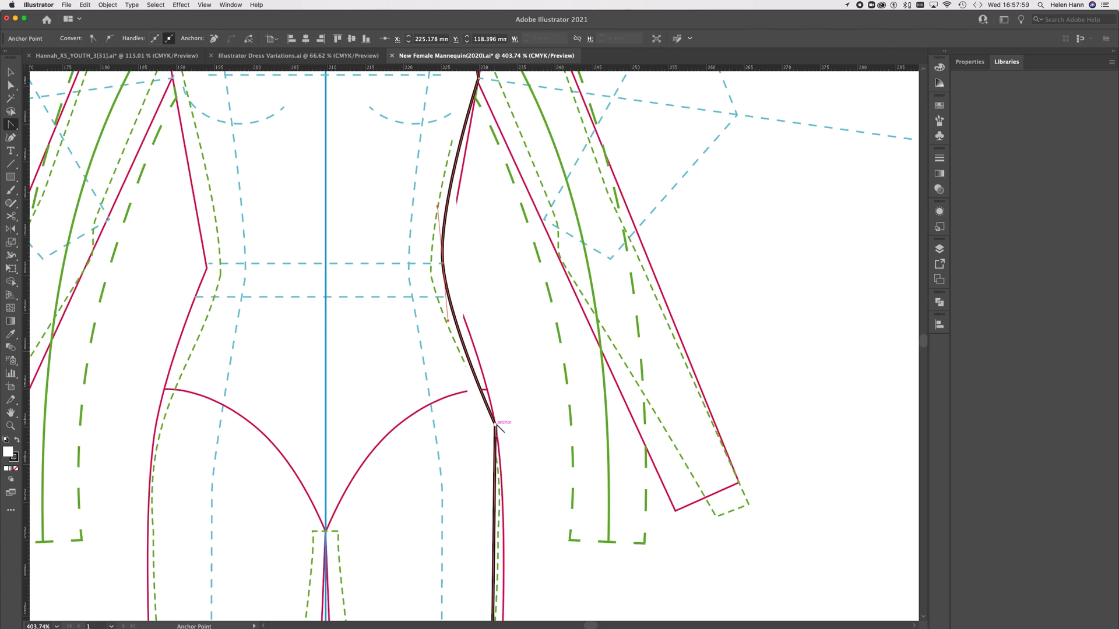
left_click_drag(495, 424, 512, 495)
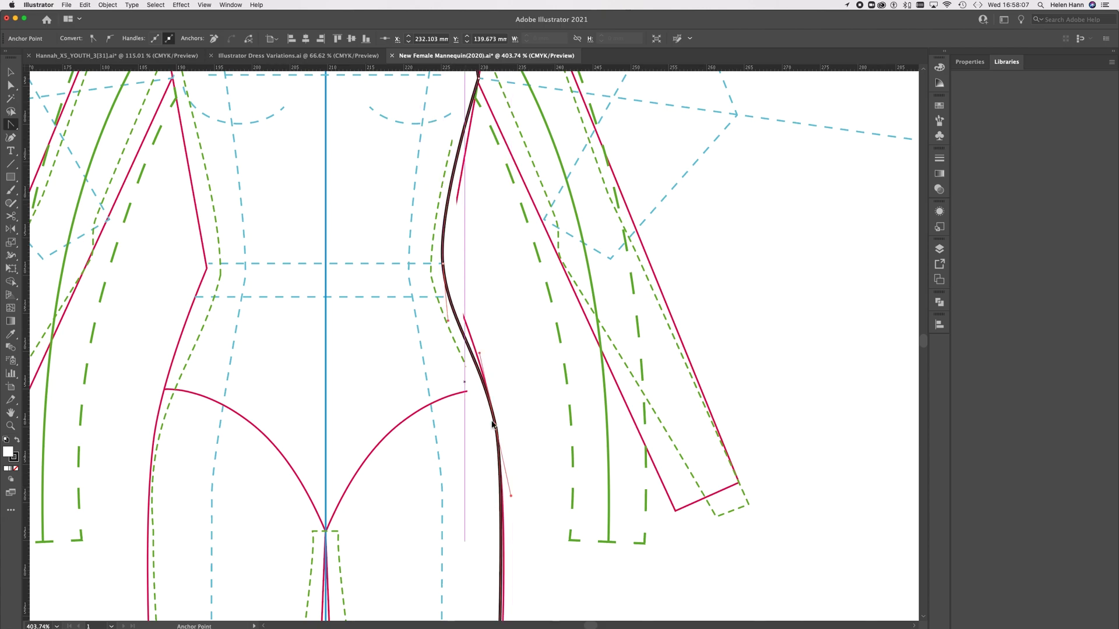
scroll(528, 500, "down", 10)
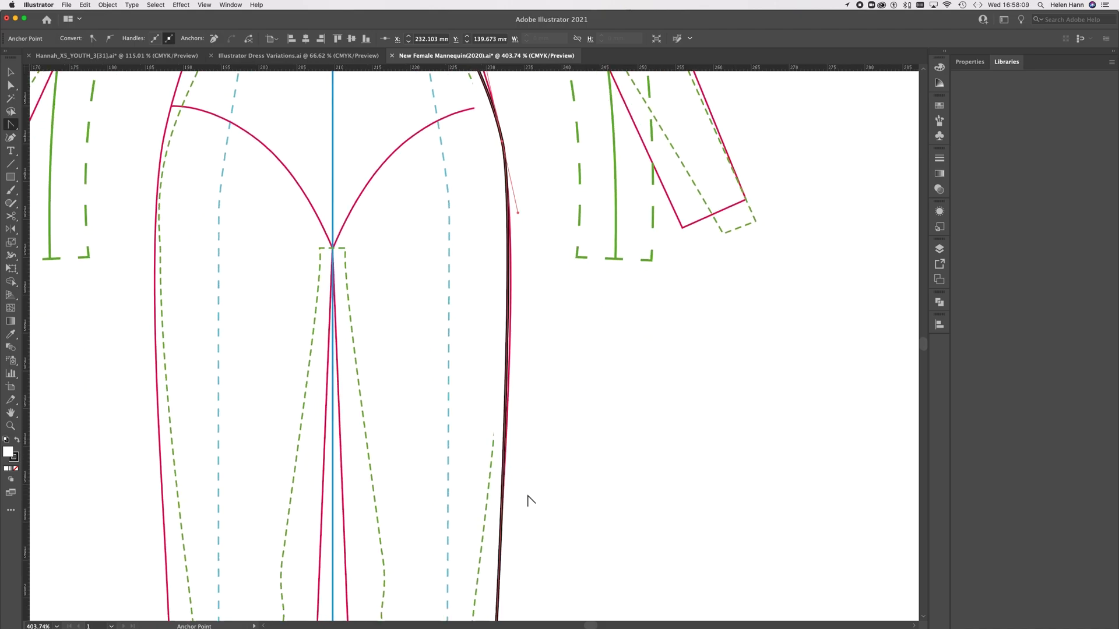
scroll(528, 499, "down", 3)
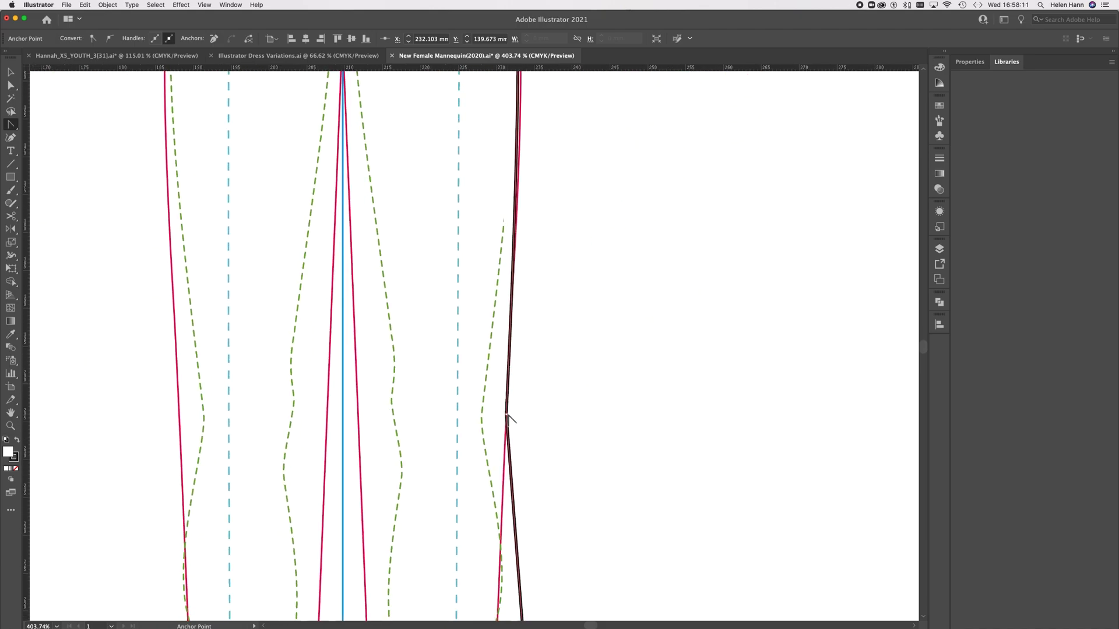
left_click_drag(506, 417, 512, 539)
scroll(558, 561, "down", 10)
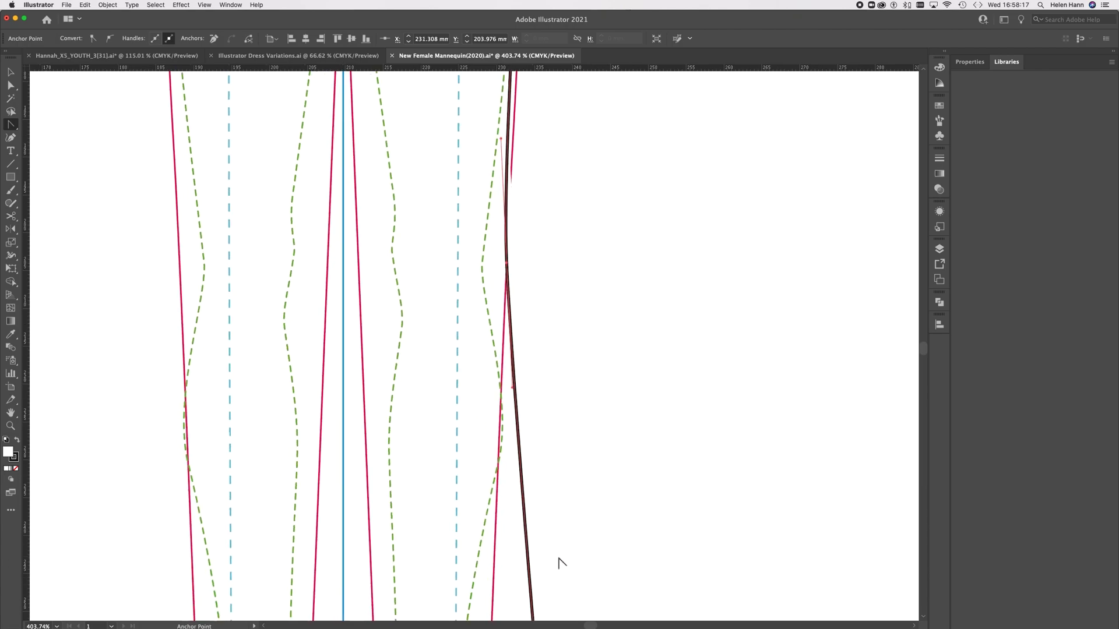
Reflect a copy of the dress side path vertically across the mannequin's centre line to form the opposite side
scroll(559, 561, "down", 3)
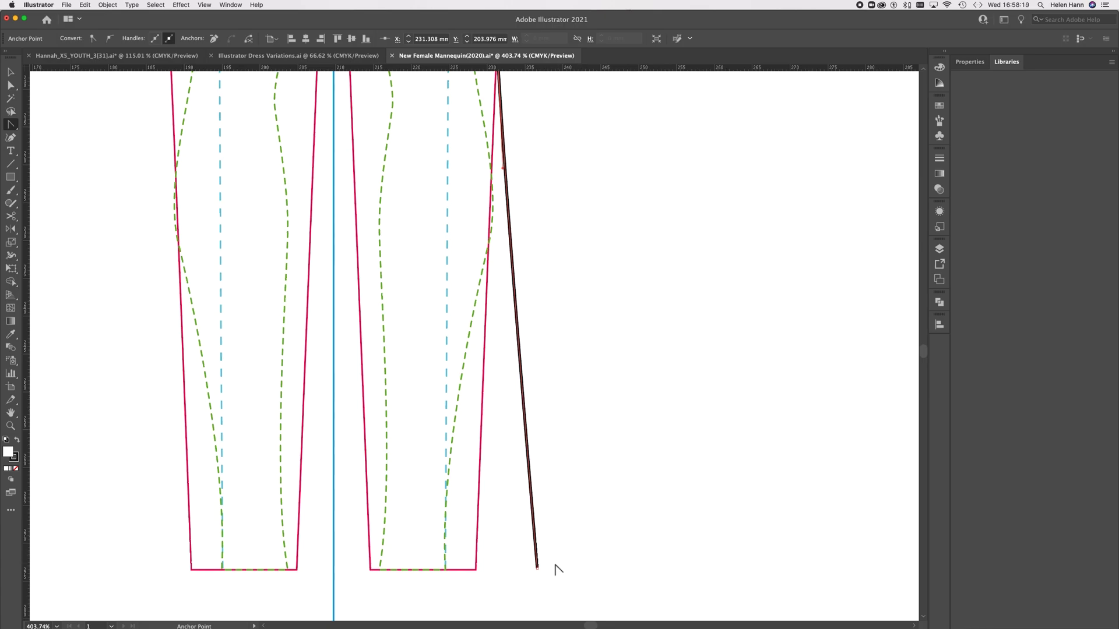
scroll(556, 562, "down", 3)
scroll(555, 568, "down", 2)
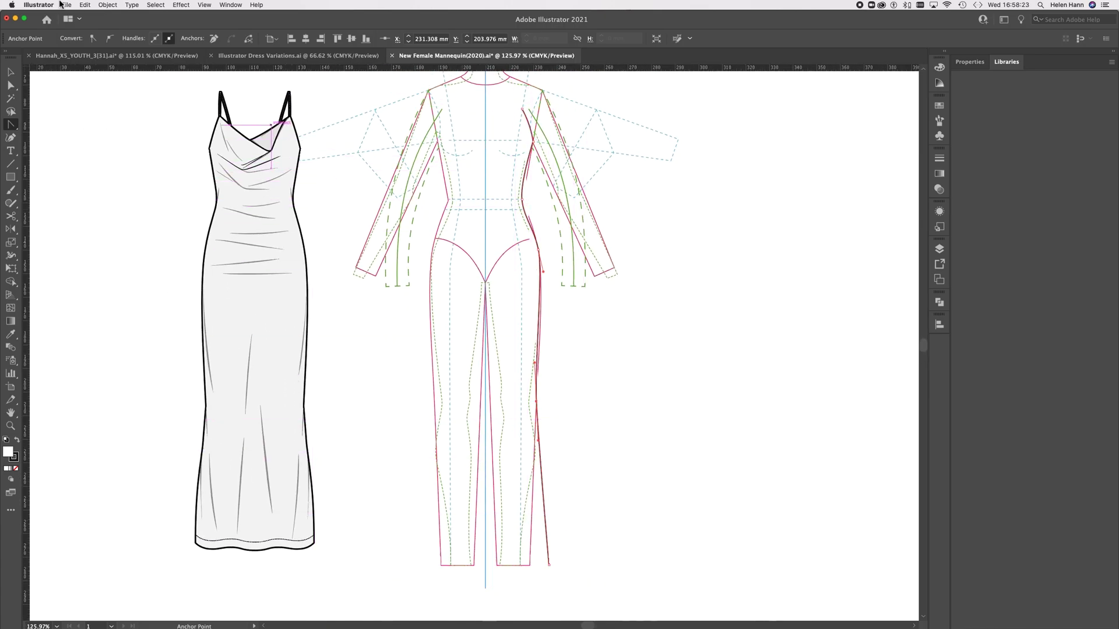
left_click(10, 74)
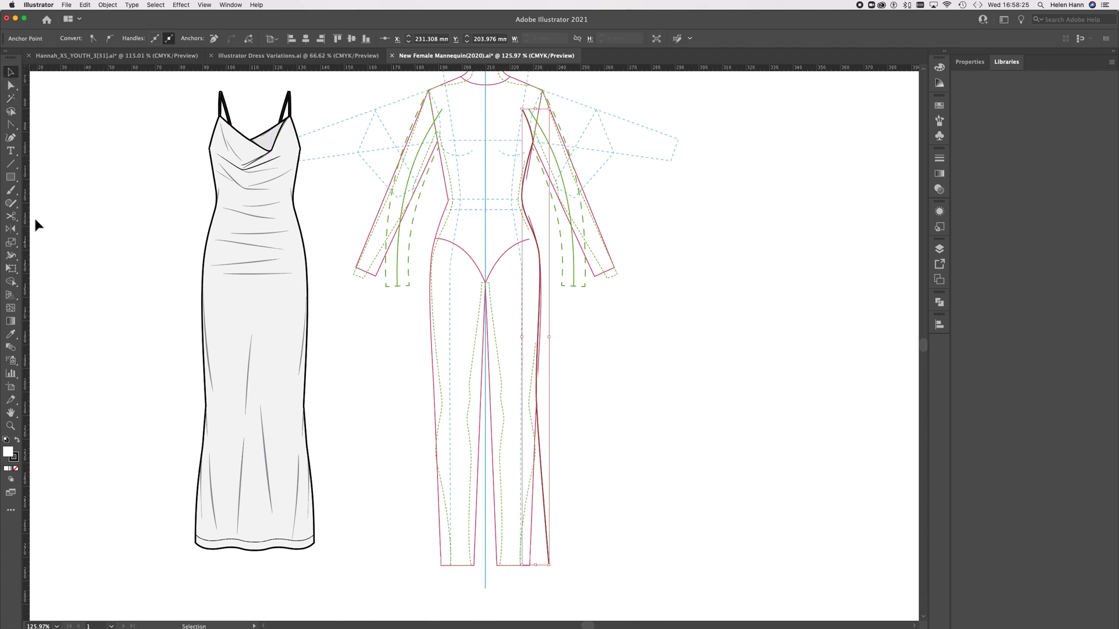
left_click(541, 307)
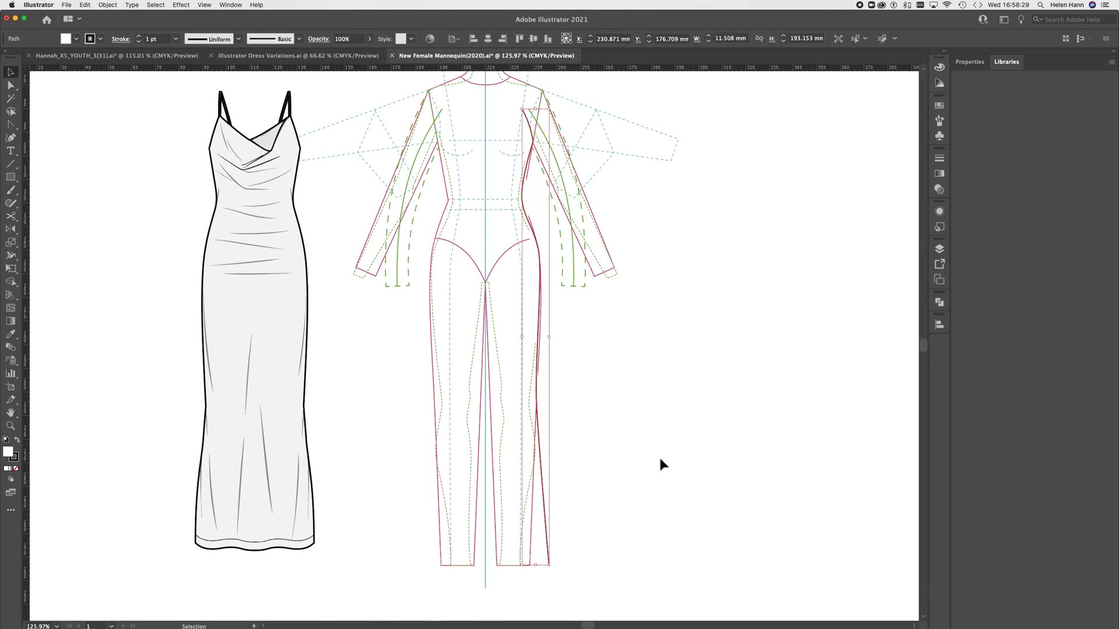
left_click(12, 231)
left_click_drag(12, 233, 55, 243)
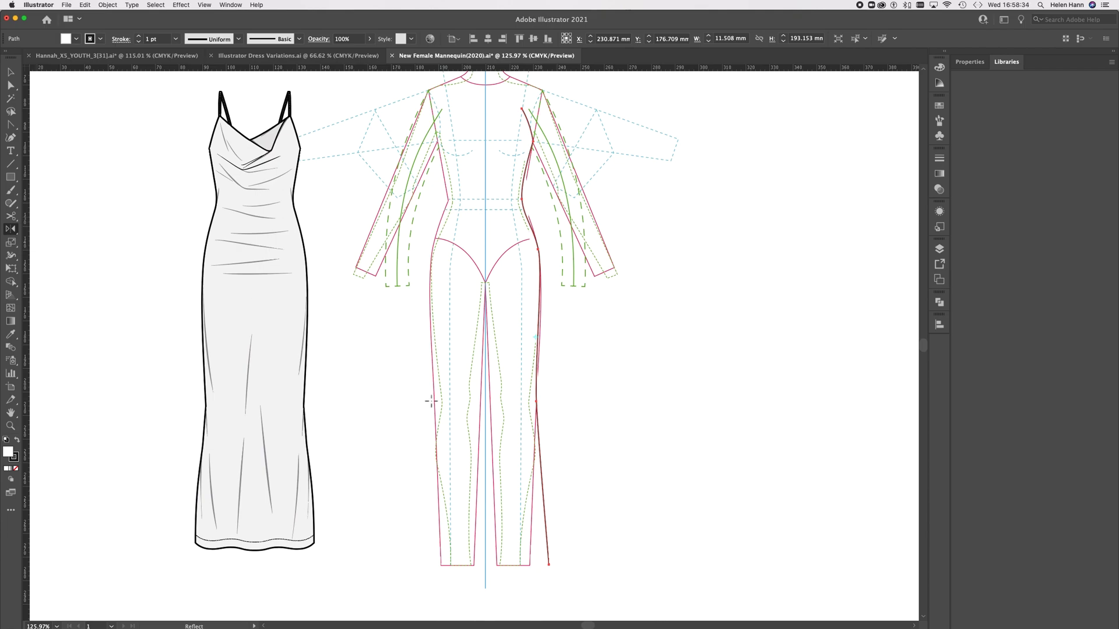
left_click(485, 228, "alt")
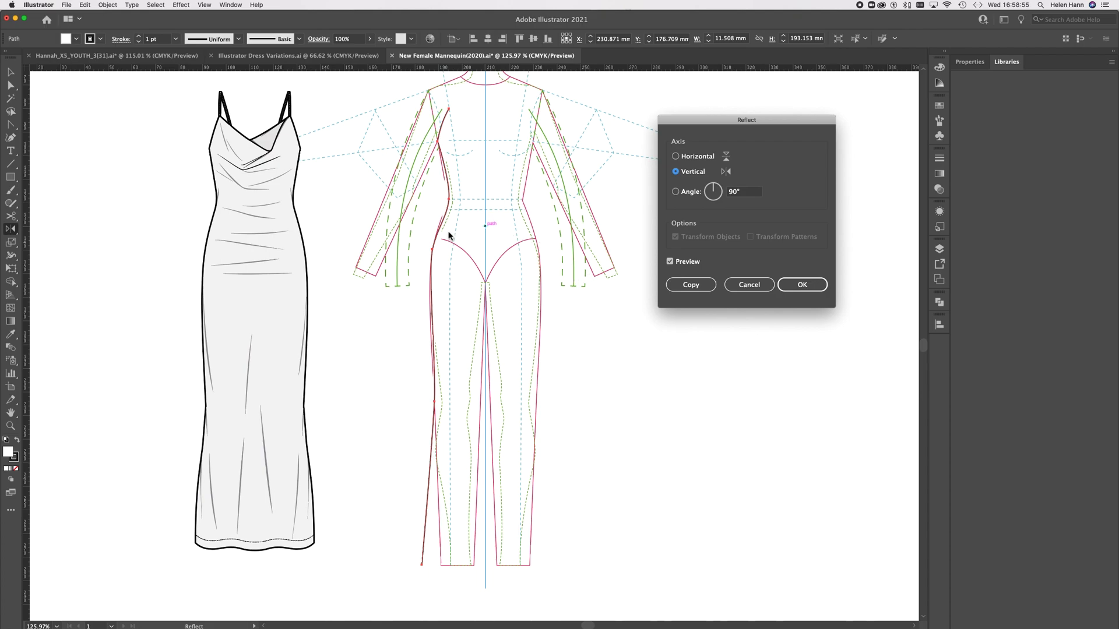
left_click(692, 289)
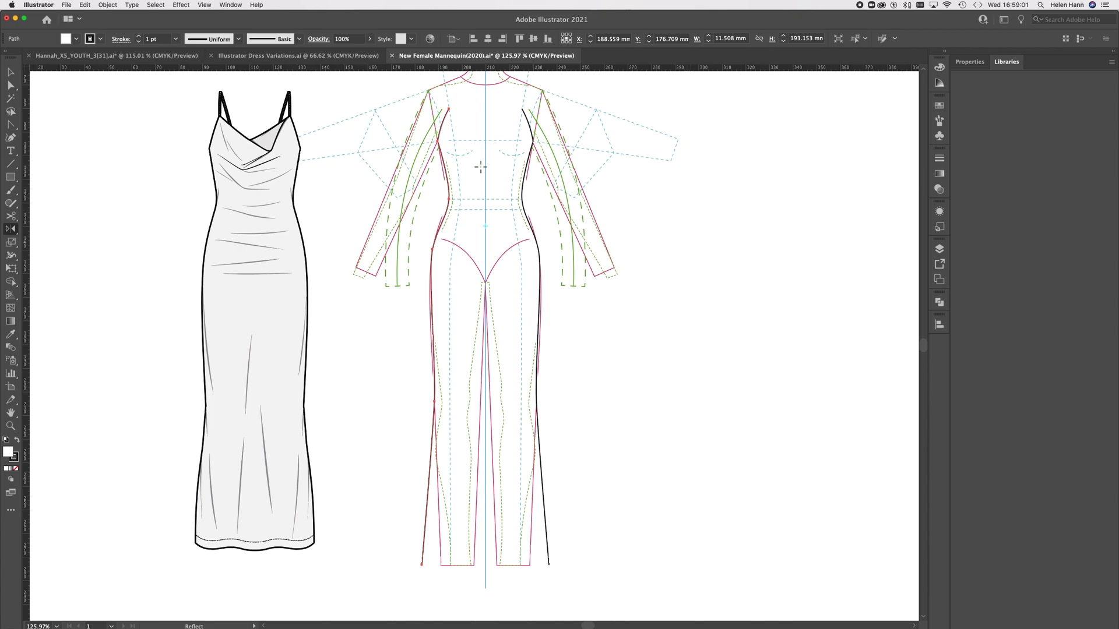
Join the two side paths at their bottom end points with a straight hem line
left_click(11, 74)
left_click(11, 85)
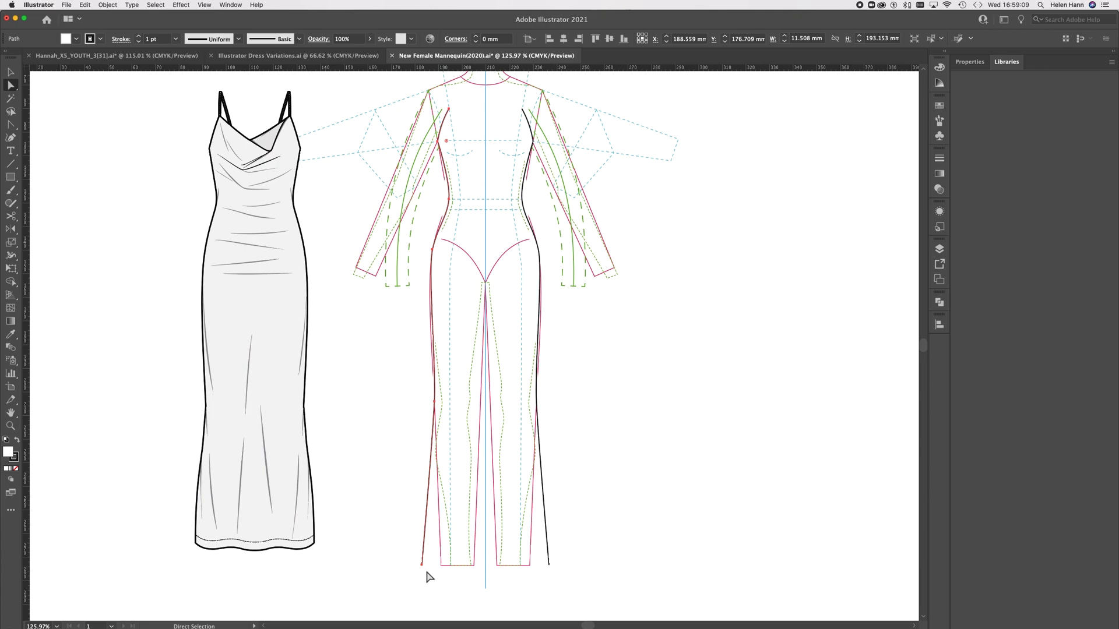
left_click_drag(579, 574, 389, 550)
right_click(620, 489)
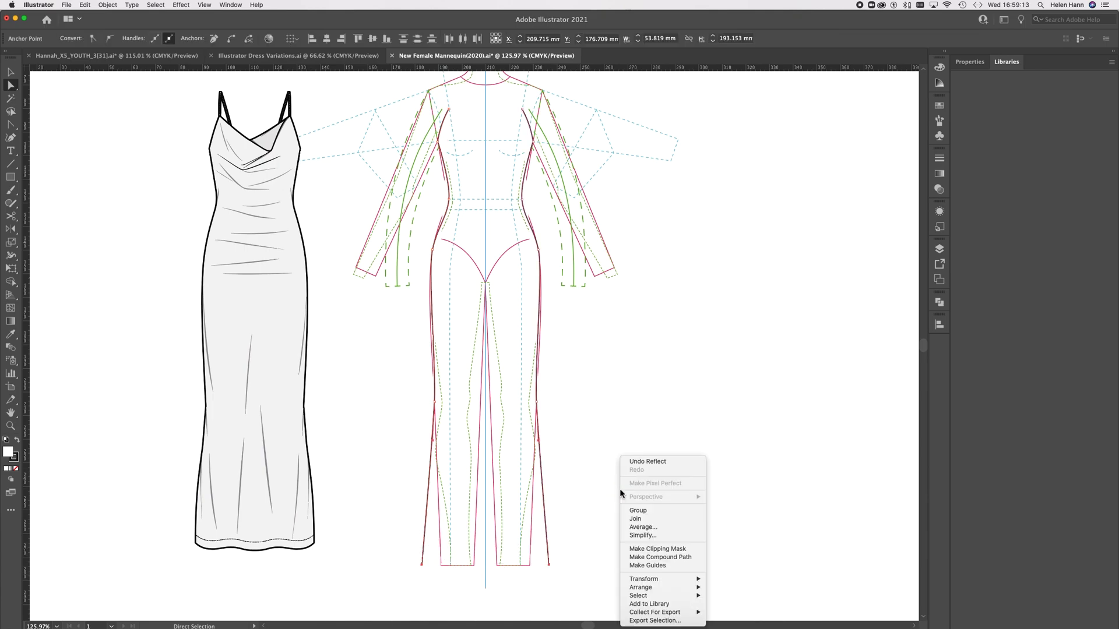
left_click(646, 519)
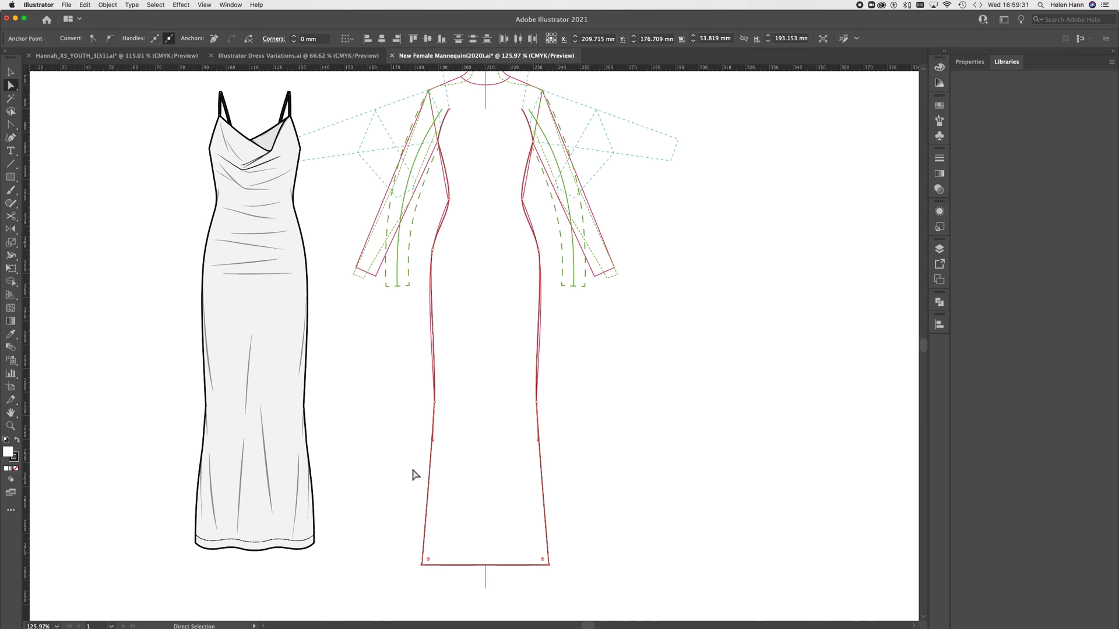
Give the dress outline's stroke round caps and round corner joins
left_click(10, 426)
left_click_drag(552, 569, 937, 559)
left_click_drag(550, 537, 649, 554)
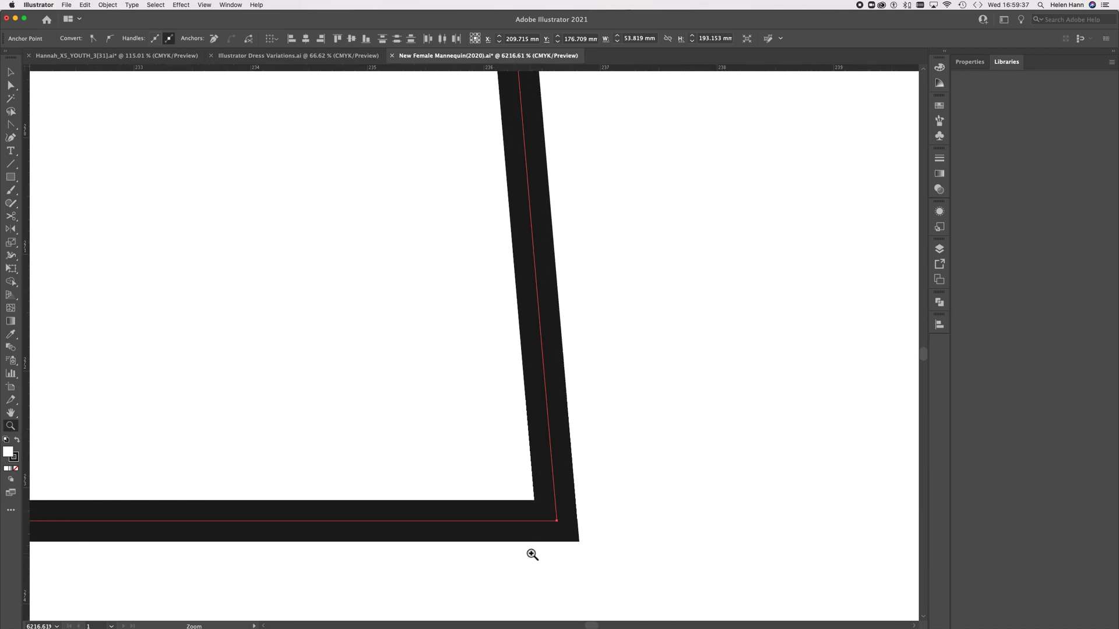
left_click(10, 72)
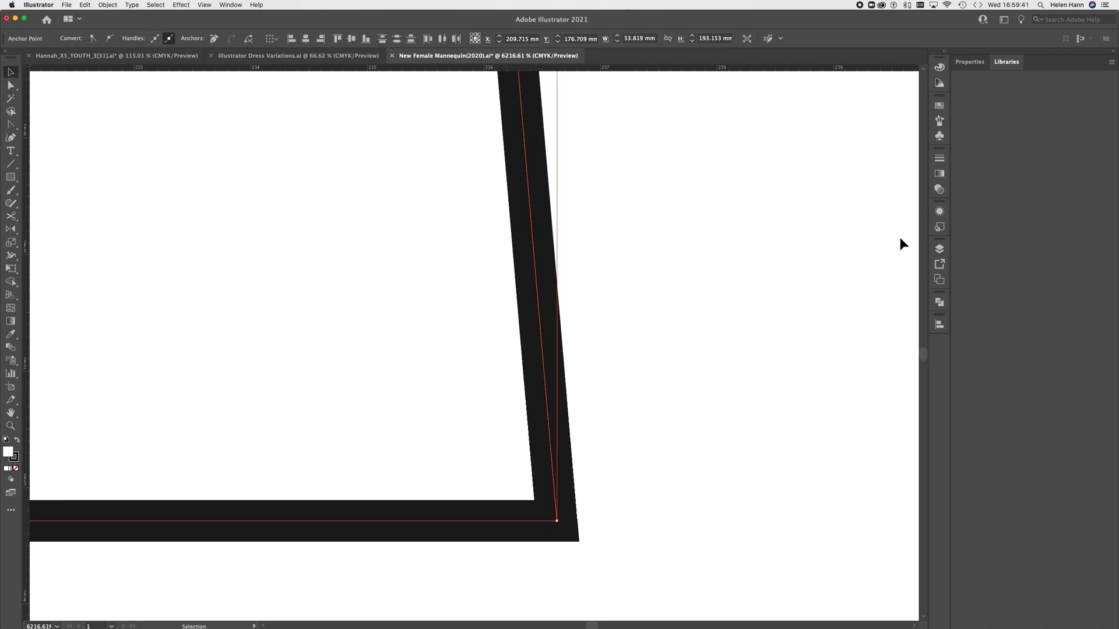
left_click(941, 159)
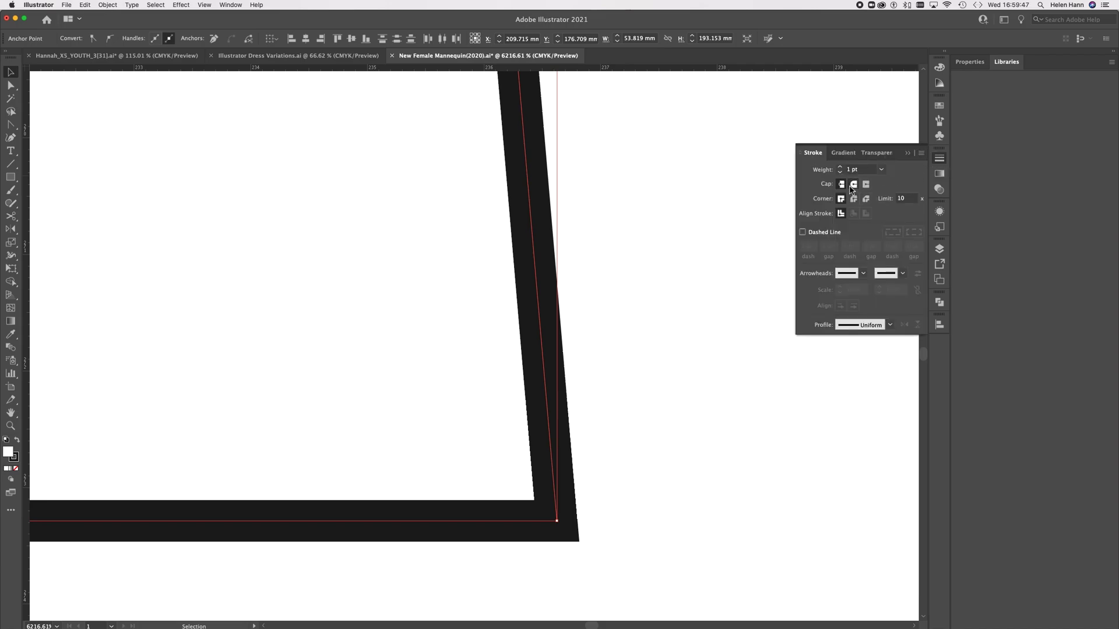
left_click(854, 184)
left_click(854, 199)
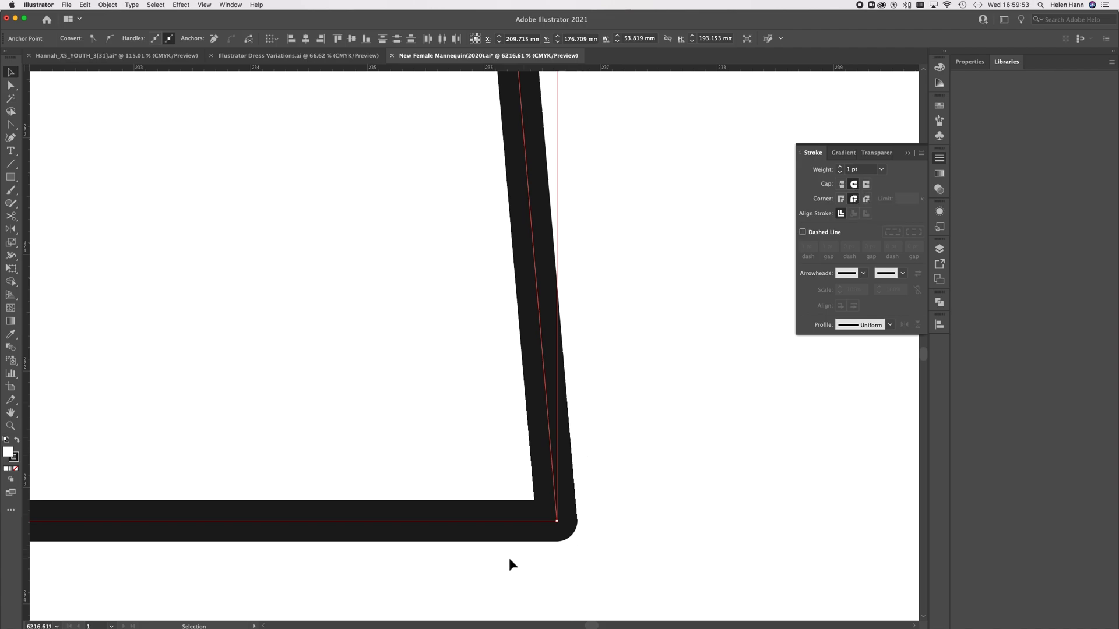
Add five anchor points along the straight hem, one at the centre and two on each side
scroll(608, 360, "down", 5)
scroll(609, 362, "down", 3)
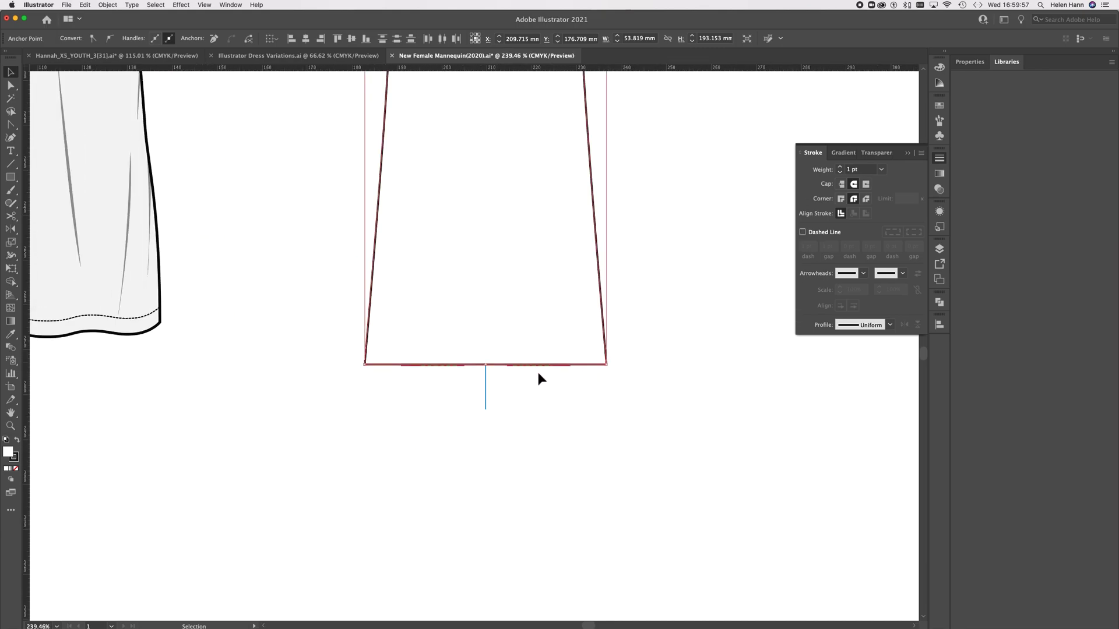
left_click(416, 456)
scroll(502, 380, "up", 3)
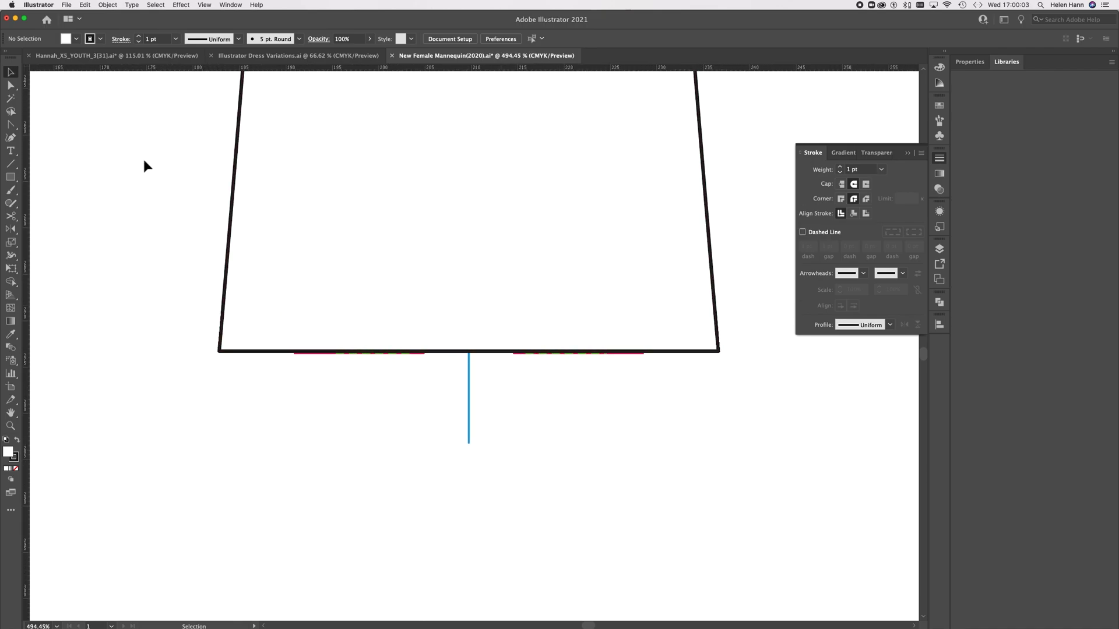
left_click(12, 125)
left_click_drag(12, 125, 46, 143)
left_click(663, 352)
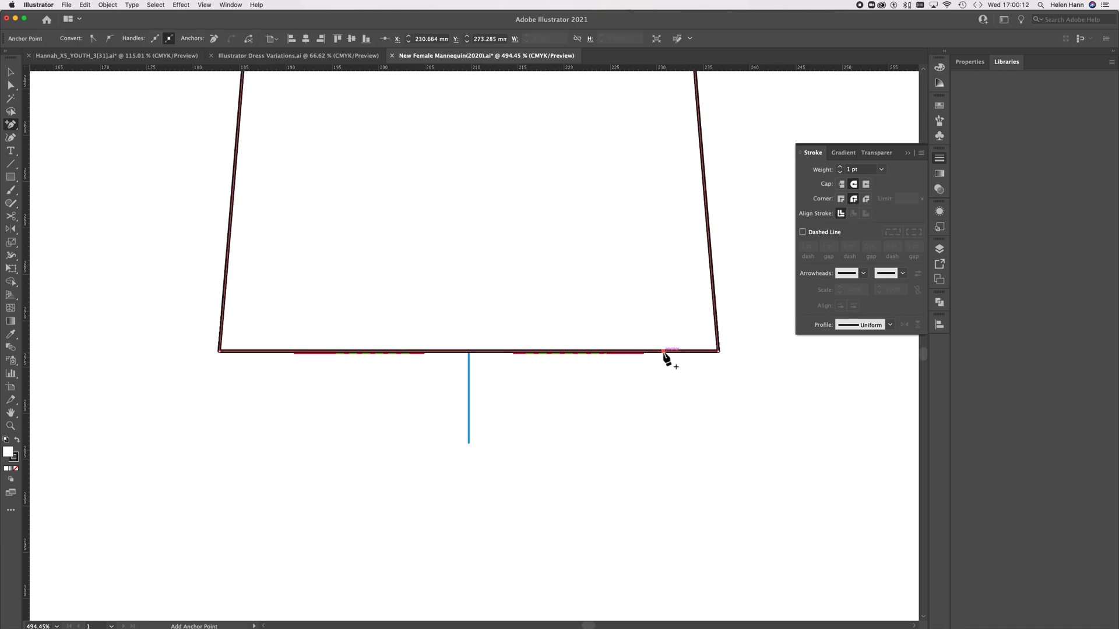
left_click(280, 351)
left_click(352, 352)
left_click(469, 352)
left_click(577, 351)
Select the hem's centre point and the two outermost added points and lower them about 1.4 mm
left_click(11, 86)
left_click(662, 351)
left_click(469, 357)
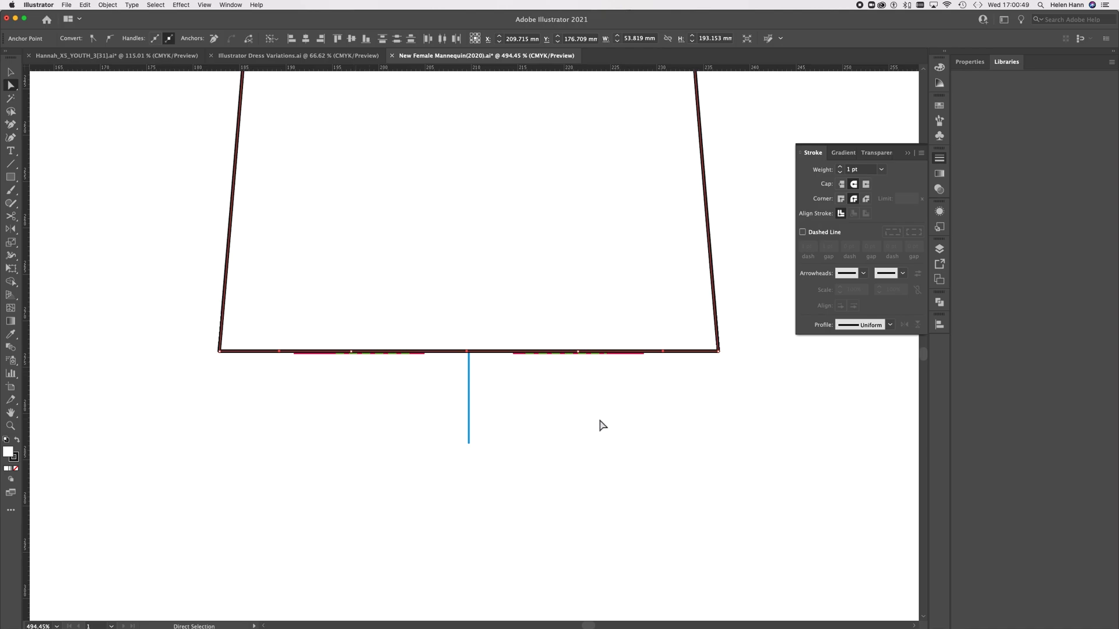
key("Down")
key("Down")
key("Down")
key("Down")
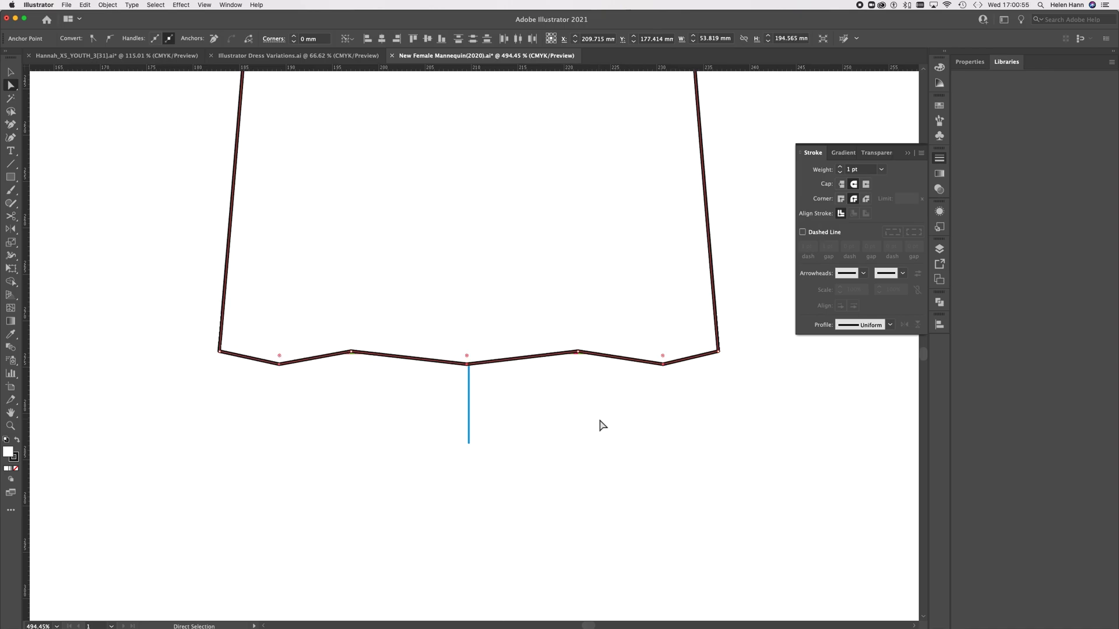
Smooth the hem's added points with the Anchor Point tool, using horizontal handles to make a soft wave
left_click_drag(11, 124, 51, 166)
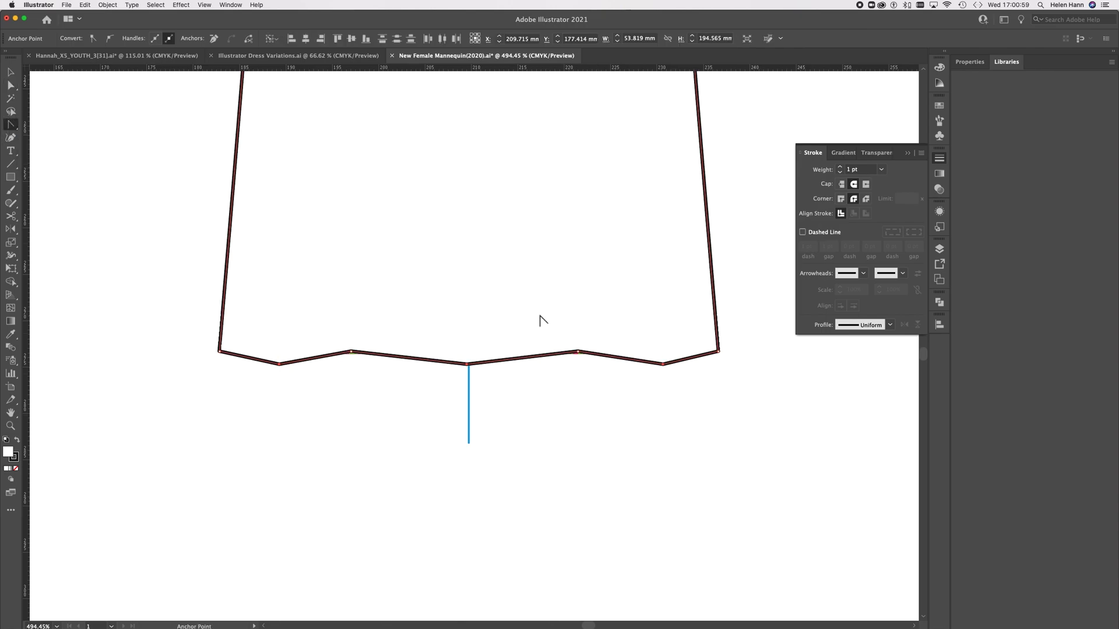
left_click(666, 365)
left_click_drag(667, 366, 698, 366)
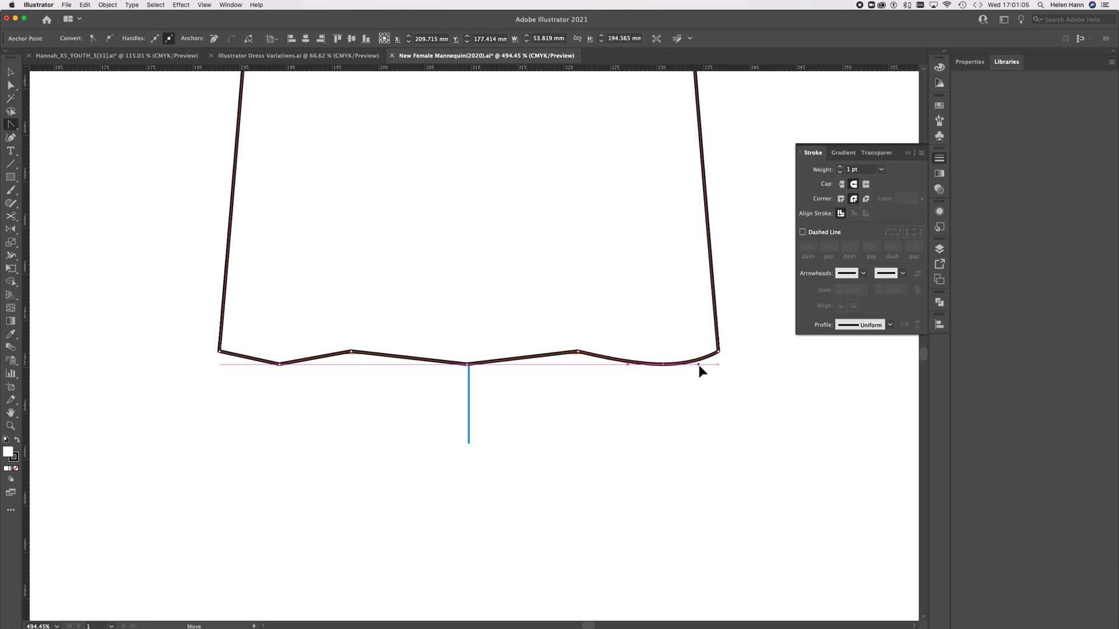
left_click(469, 365)
left_click_drag(471, 365, 525, 367)
key("super+z")
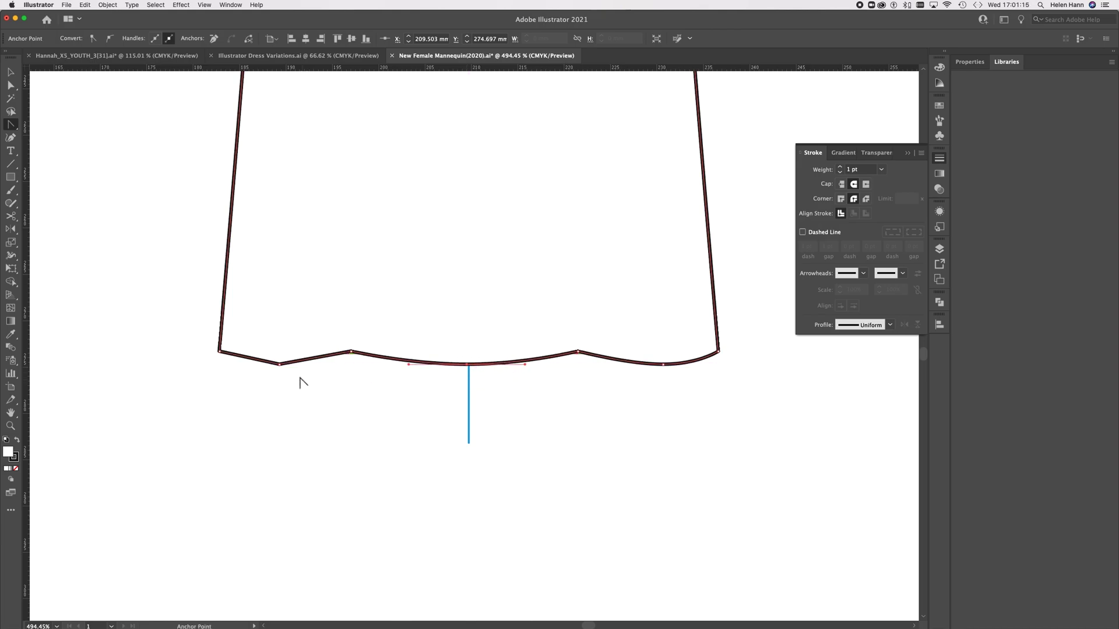
left_click_drag(280, 364, 405, 355)
left_click_drag(579, 351, 641, 352)
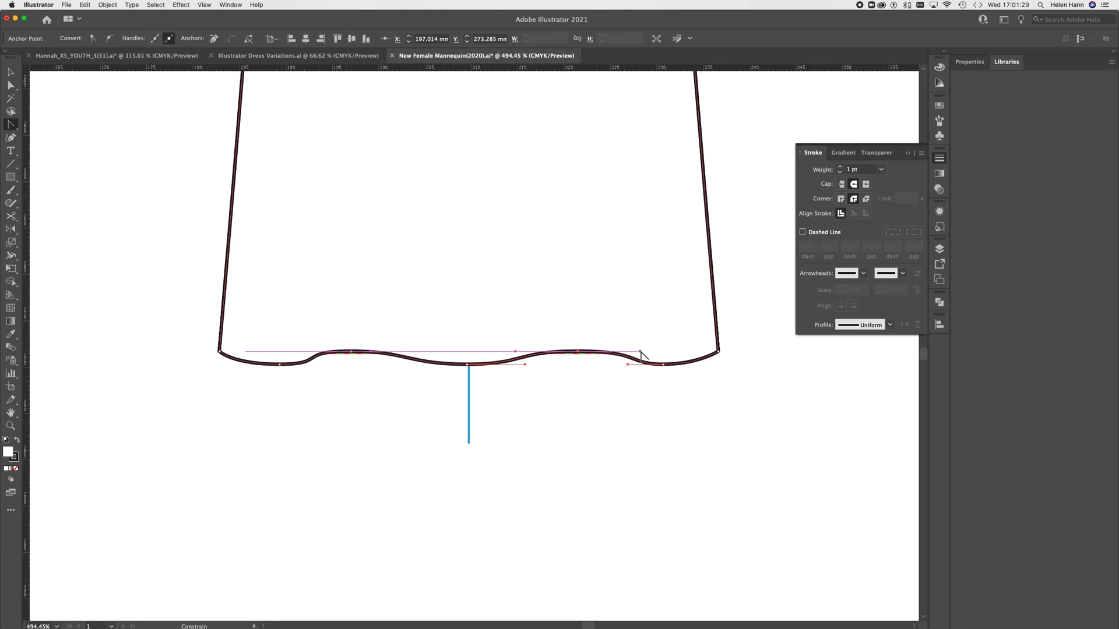
left_click(467, 365)
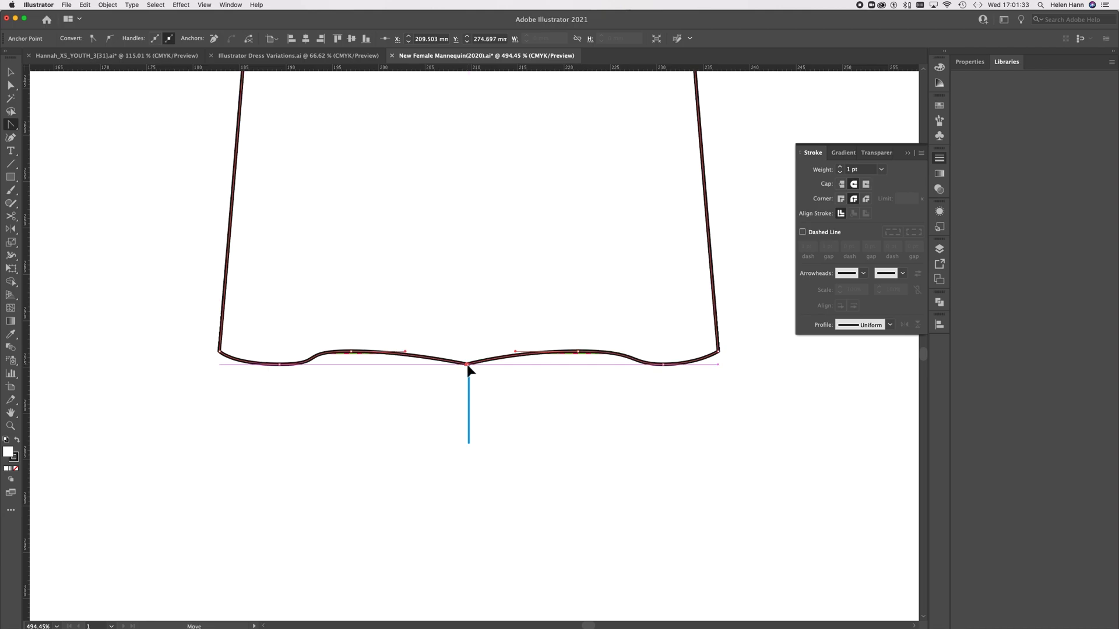
key("super+z")
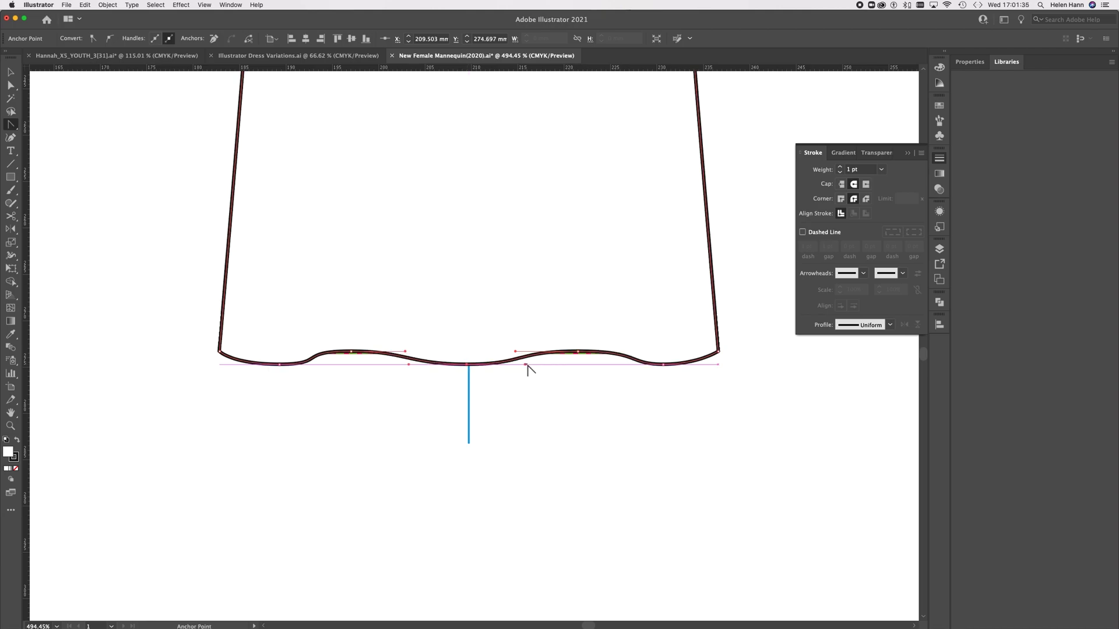
left_click_drag(526, 364, 556, 396)
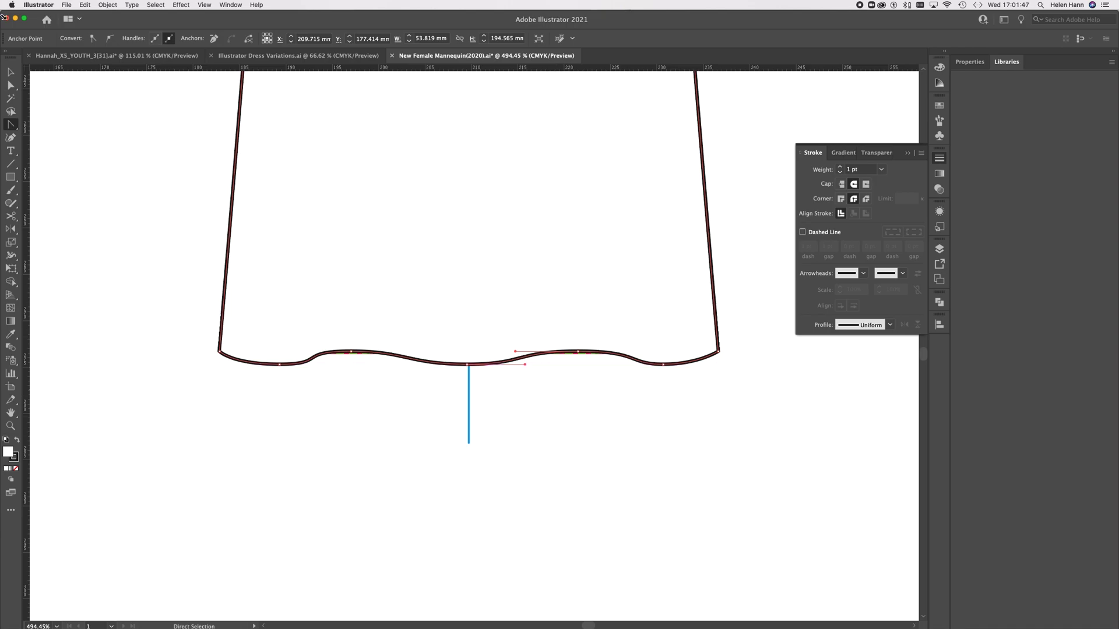
Compare the whole dress silhouette and its wavy hem with the reference dress
scroll(224, 349, "down", 3)
scroll(222, 342, "down", 3)
scroll(222, 343, "up", 3)
scroll(222, 342, "left", 6)
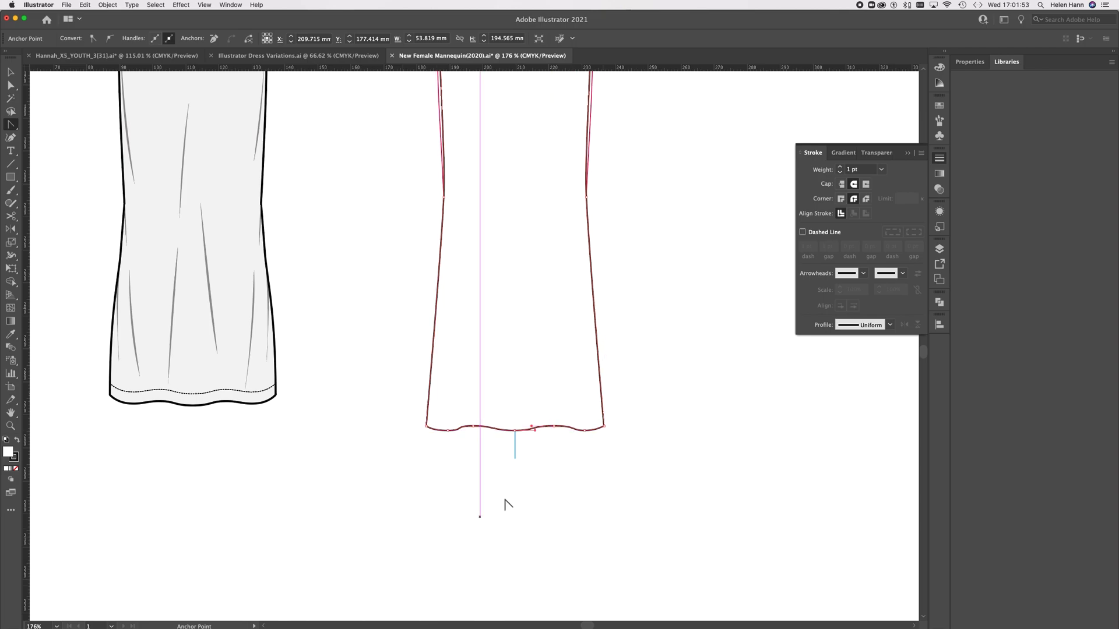
scroll(408, 292, "up", 5)
scroll(408, 292, "down", 5)
scroll(402, 293, "up", 2)
scroll(402, 293, "up", 1)
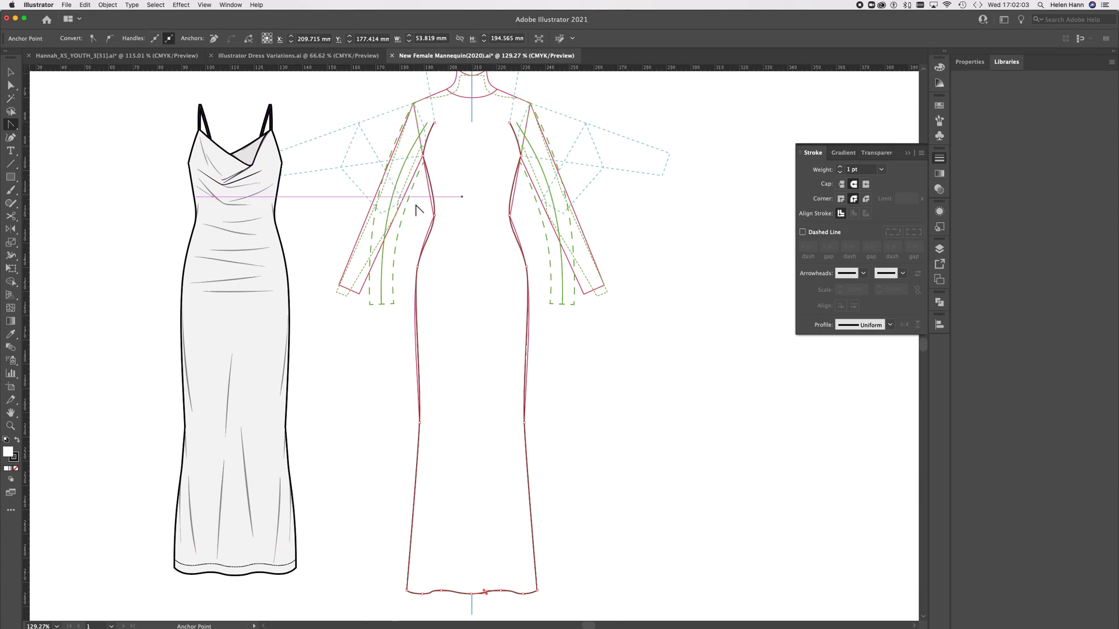
Close the dress outline with the Pen tool, drawing an asymmetric V neckline between strap points with its low point off centre
scroll(394, 188, "up", 5)
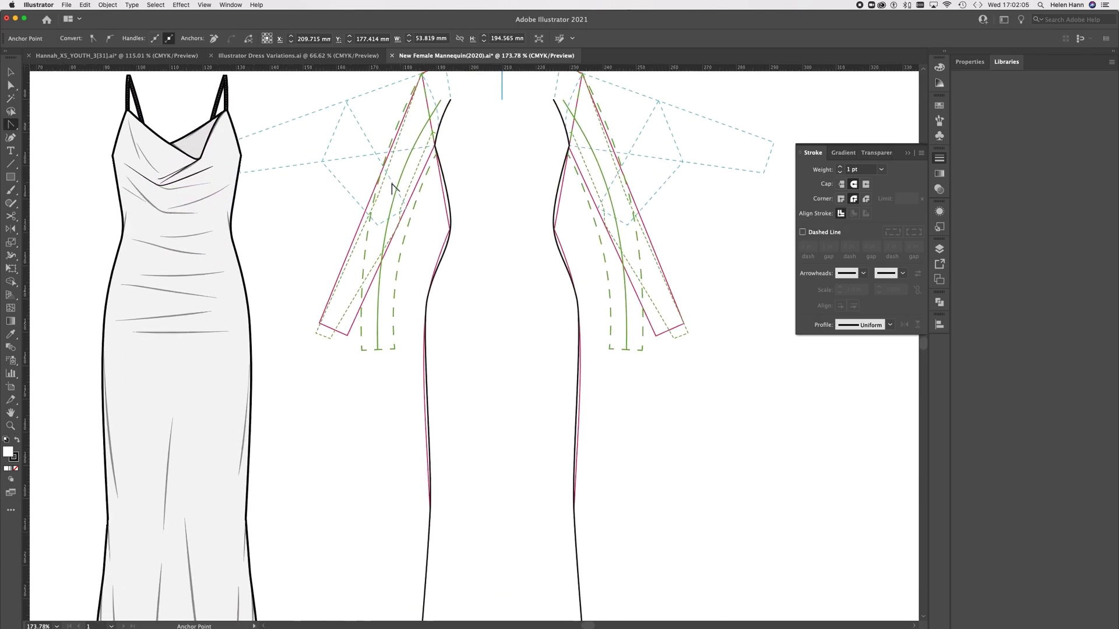
scroll(392, 184, "up", 1)
scroll(393, 184, "up", 5)
scroll(393, 184, "left", 3)
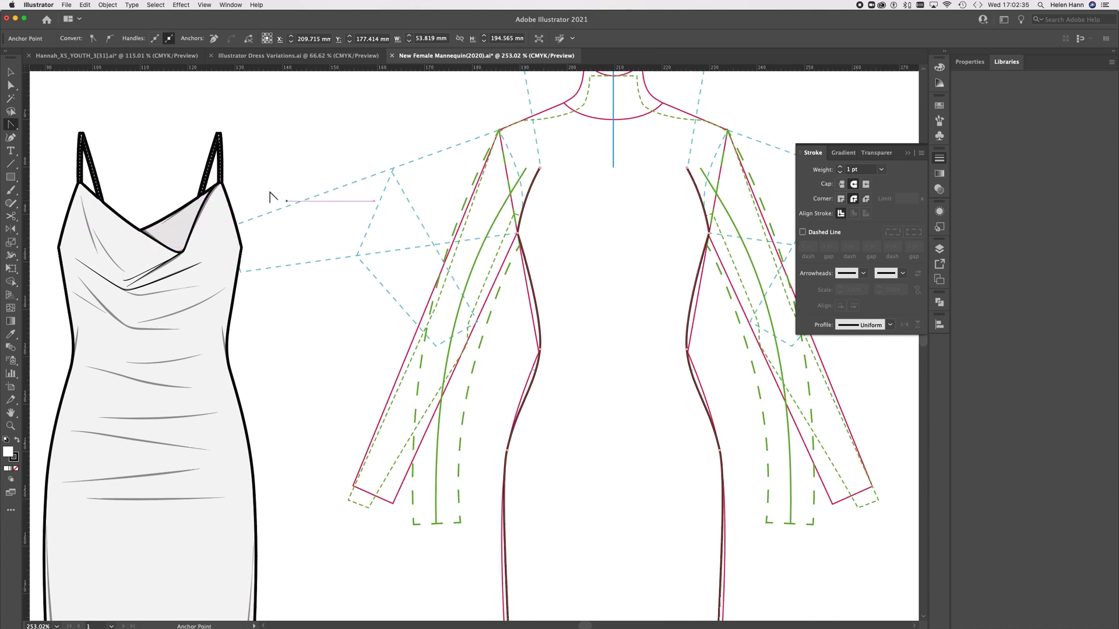
left_click(13, 123)
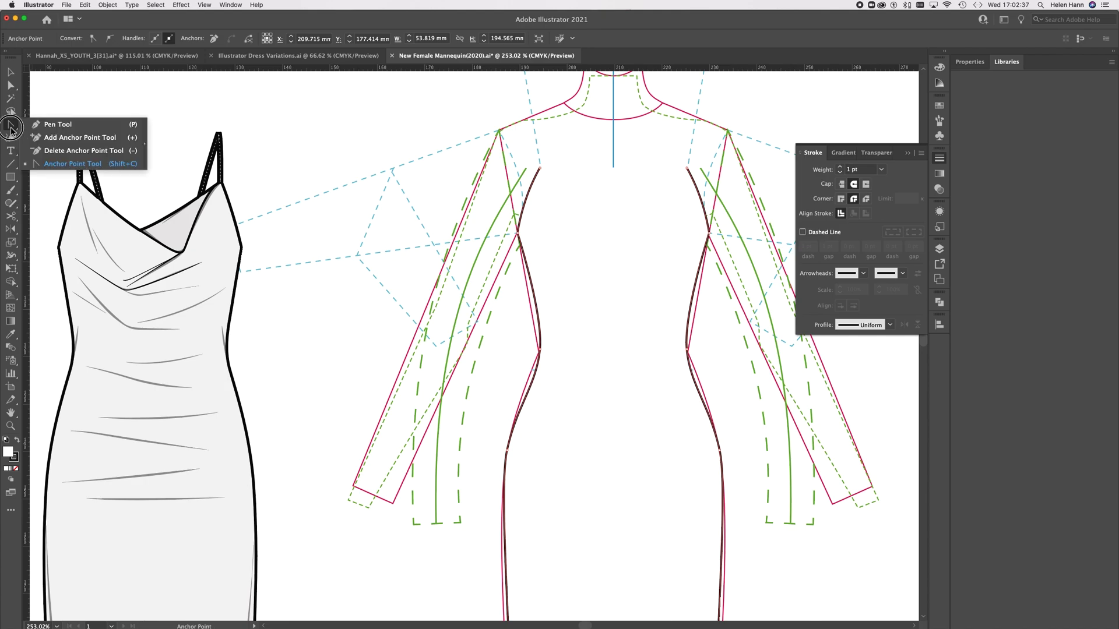
left_click(47, 116)
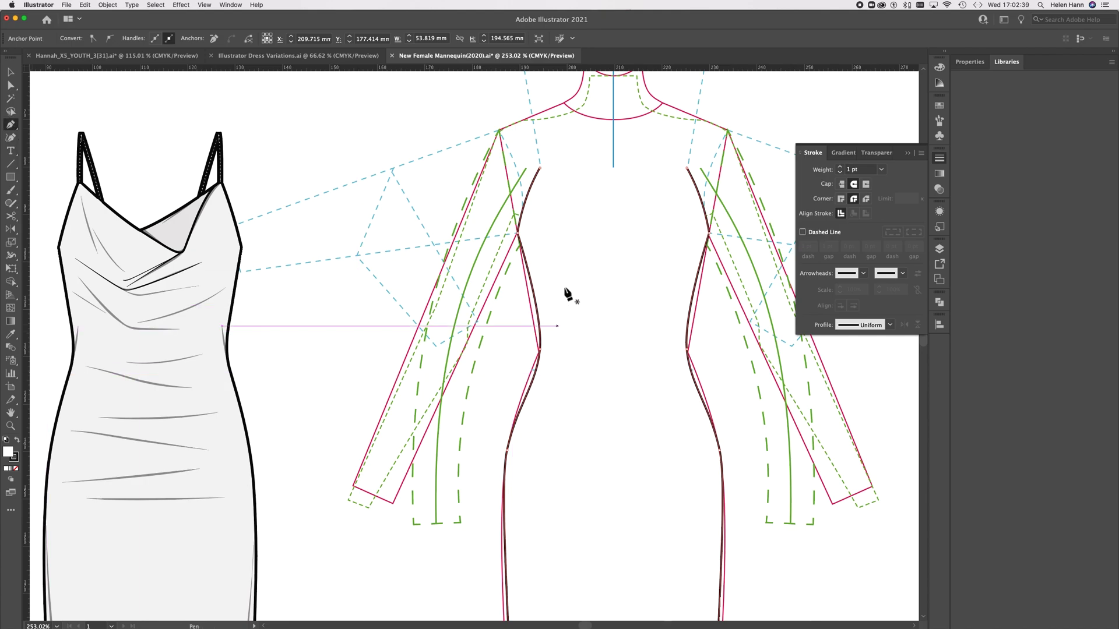
left_click(540, 169)
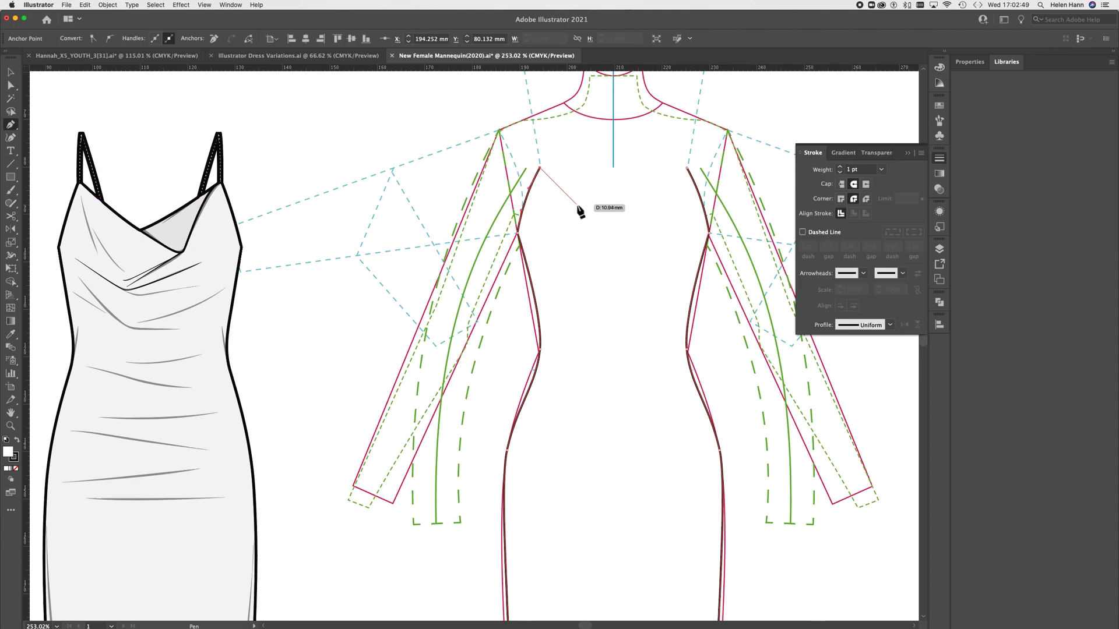
left_click(648, 231)
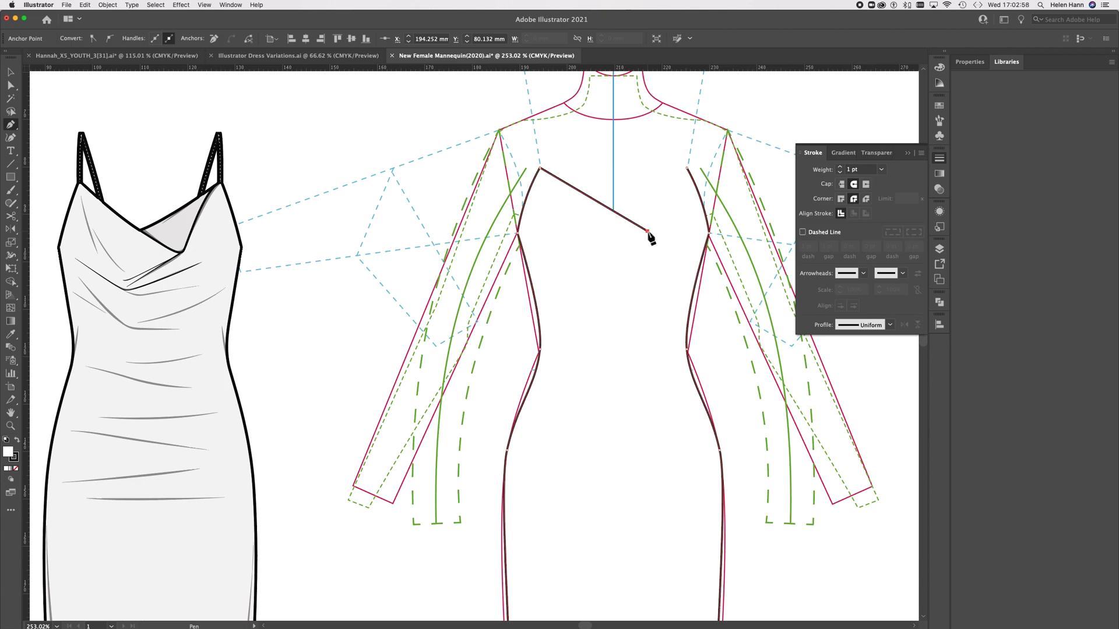
left_click(687, 169)
Bend both straight neckline segments into gentle downward curves with the Anchor Point tool
left_click(12, 124)
left_click(68, 164)
left_click_drag(582, 193, 579, 202)
left_click_drag(666, 199, 667, 204)
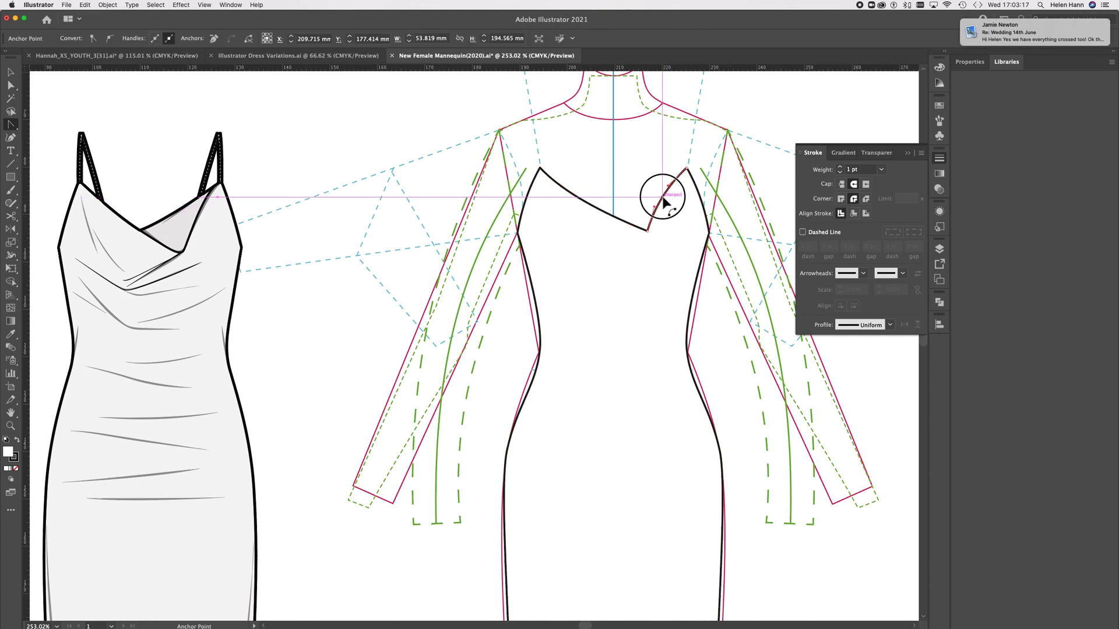
Refine the V neckline into a rounded asymmetric scoop by reshaping its shorter segment and adjusting the handles at both strap points
left_click_drag(663, 197, 664, 229)
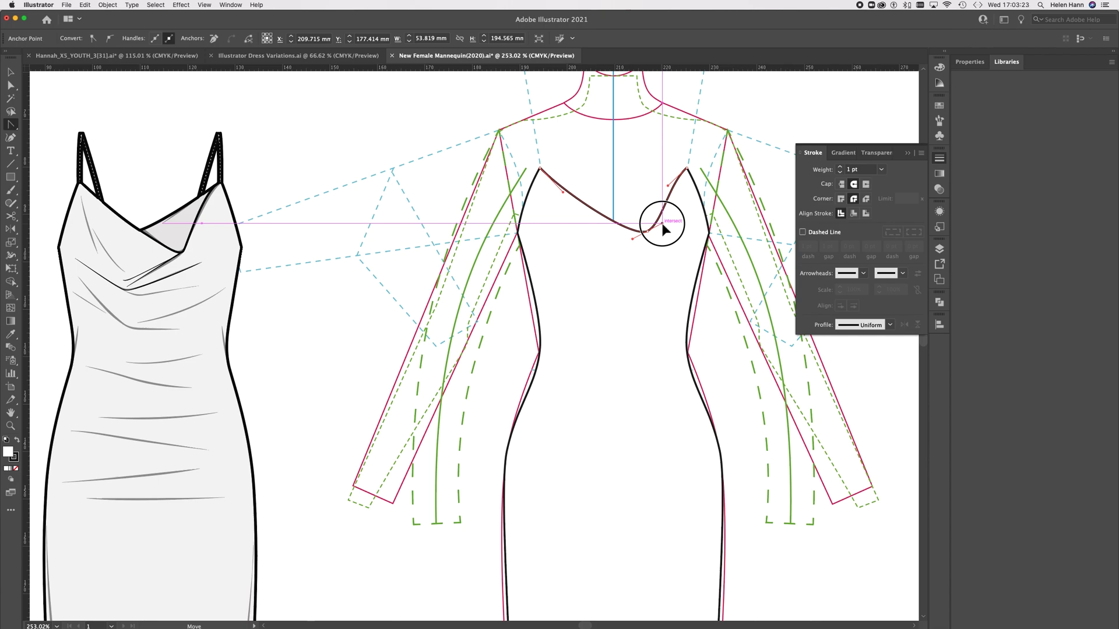
left_click_drag(663, 229, 666, 223)
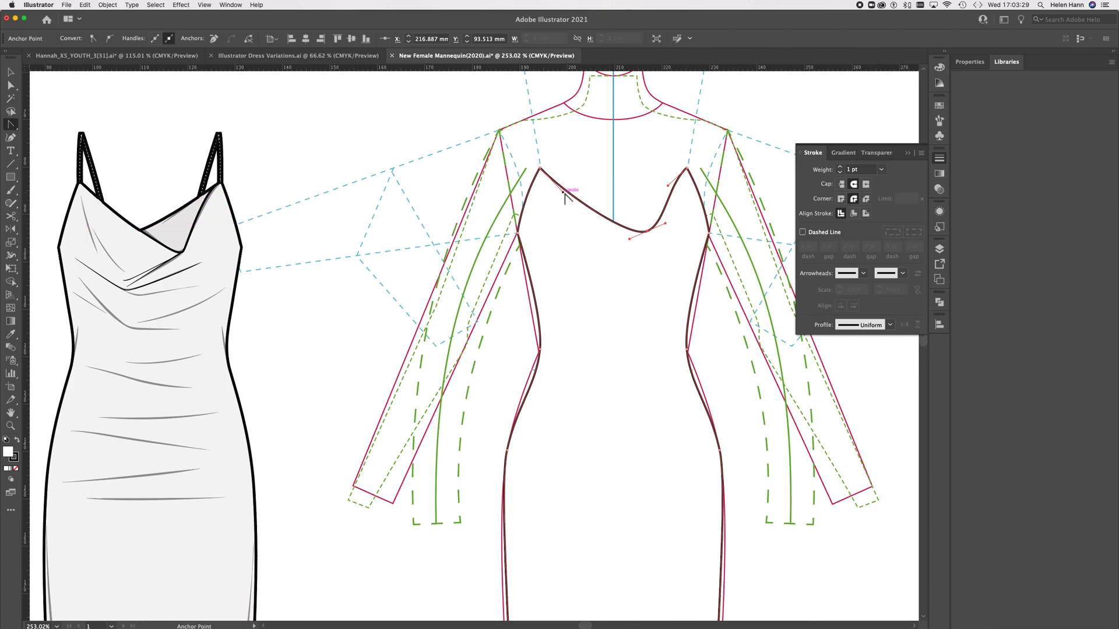
key("super")
left_click_drag(561, 189, 557, 188)
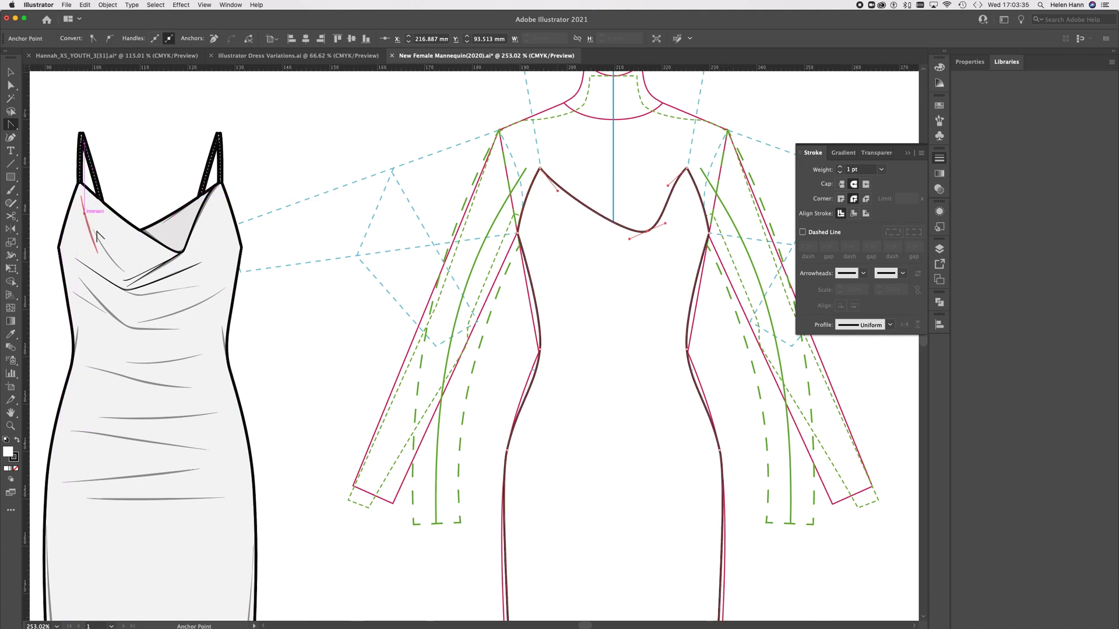
left_click(107, 201)
left_click_drag(668, 187, 663, 187)
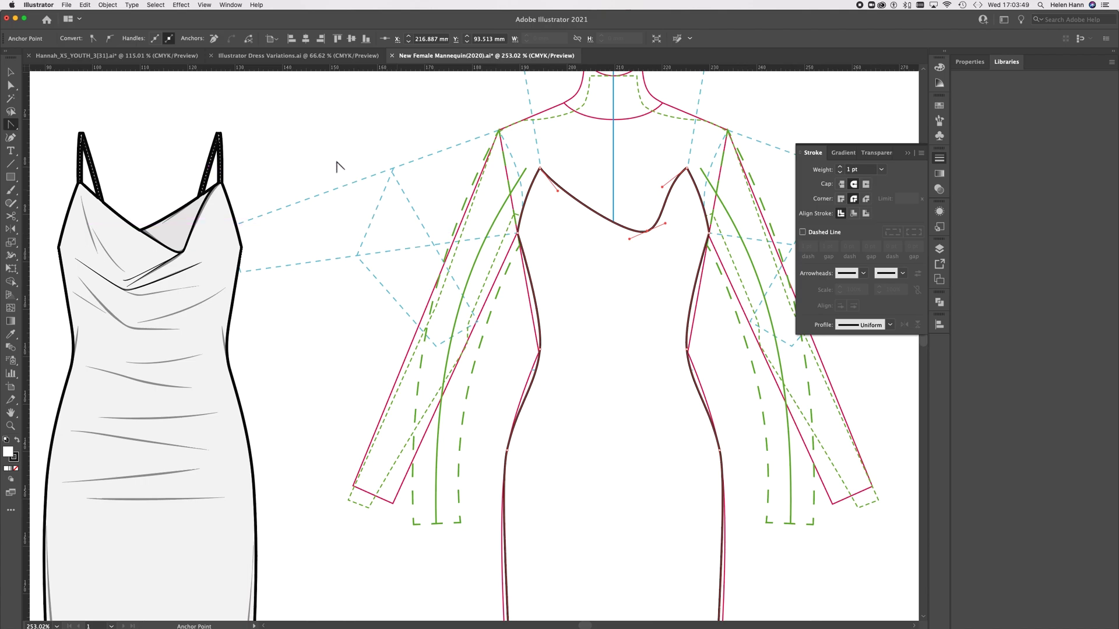
left_click(18, 91)
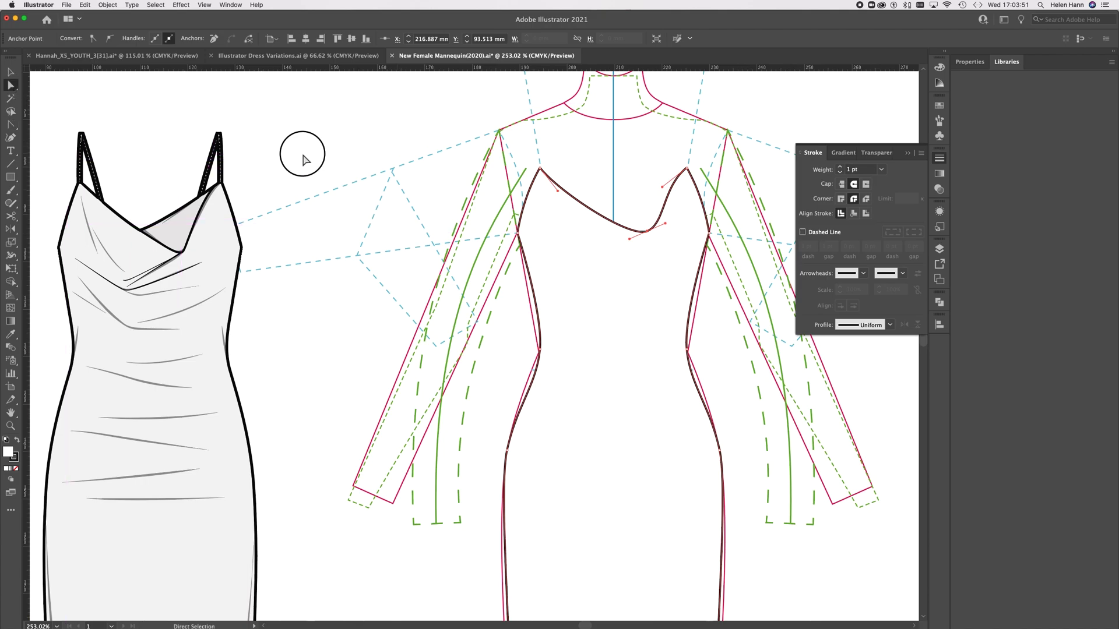
left_click(344, 201)
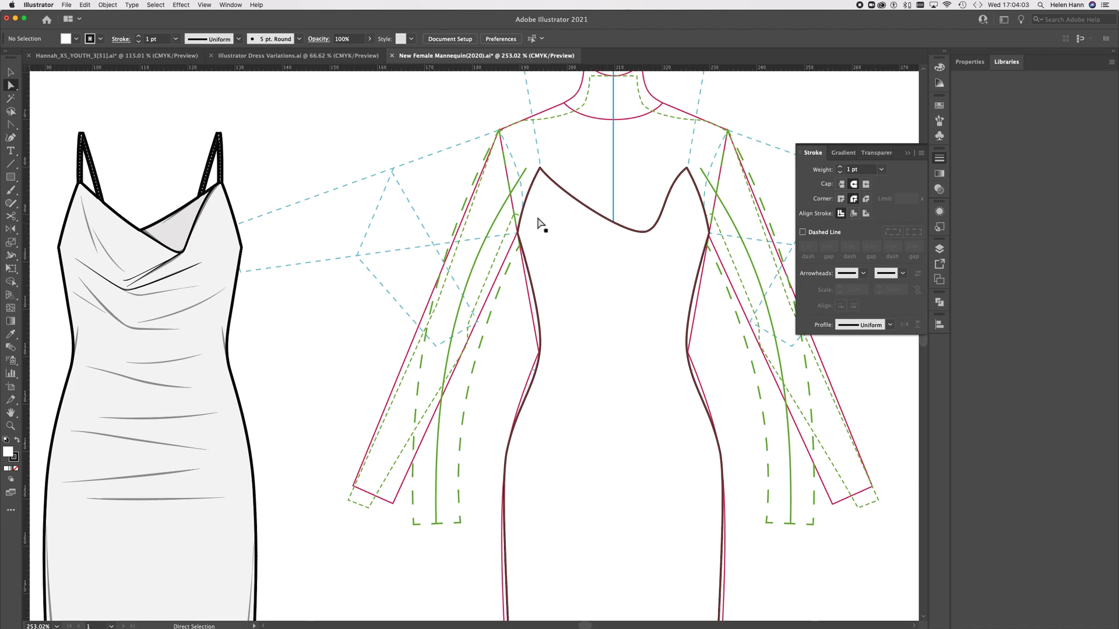
Add an anchor point on the neckline's longer segment, just before the centre line, at about X 206 mm, Y 90 mm
left_click_drag(11, 126, 36, 123)
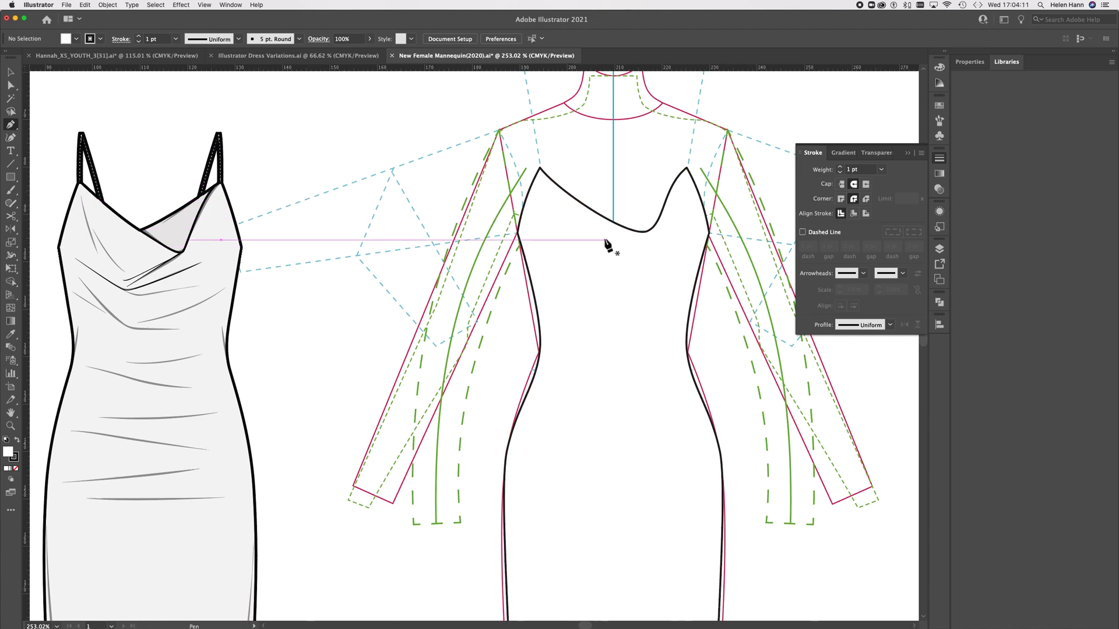
left_click(10, 123)
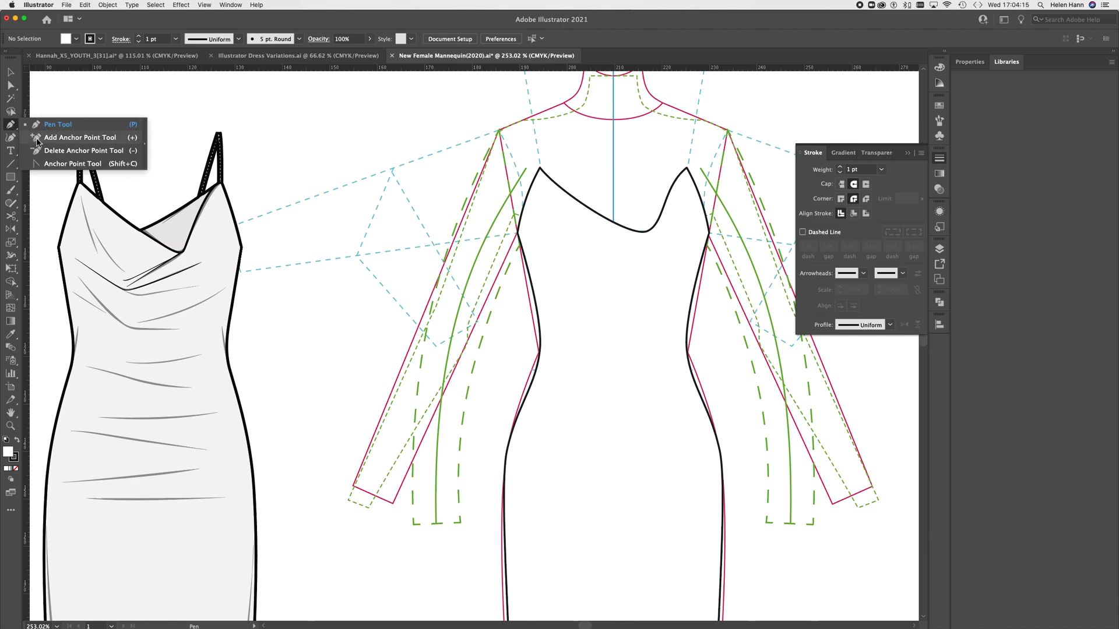
left_click(38, 140)
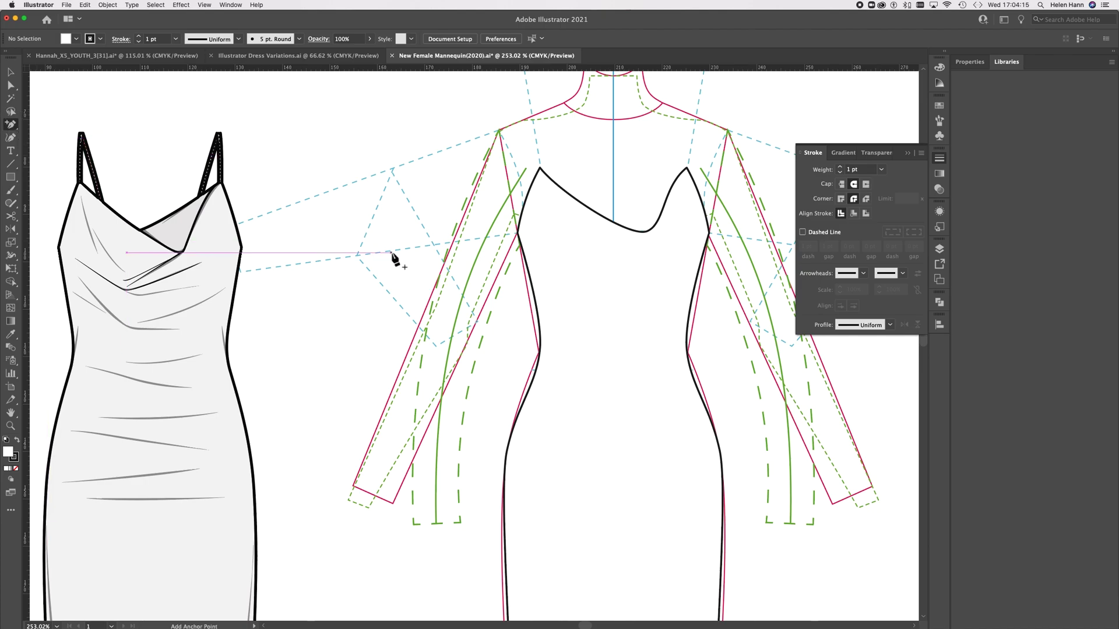
left_click(599, 215)
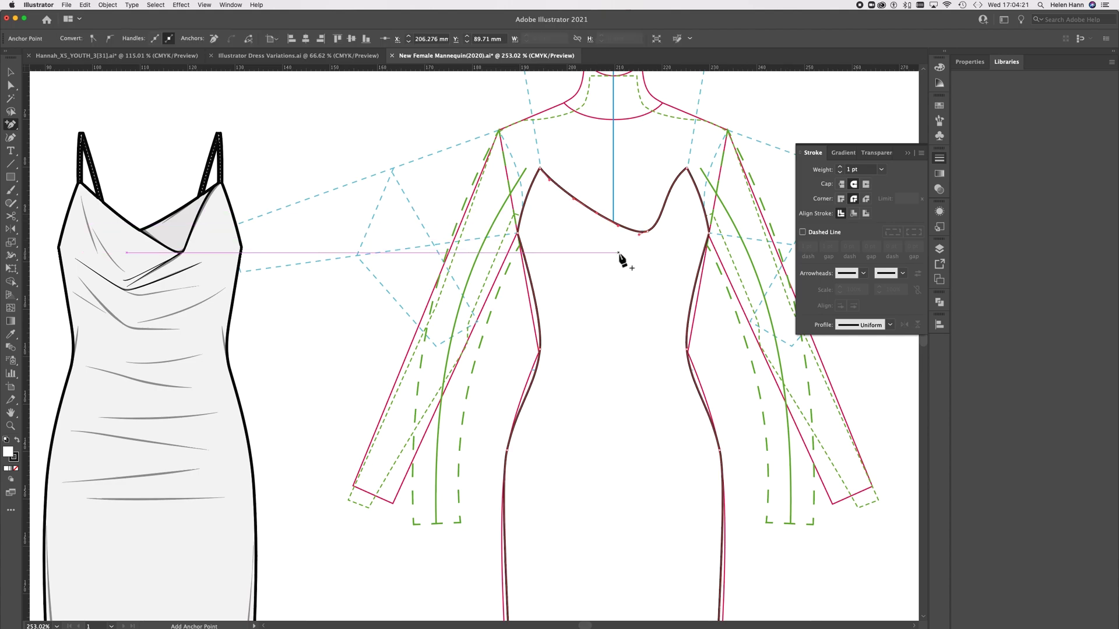
Paste a copy of the neckline between the added point and the far strap point in front, and join its ends into a closed shape
left_click(11, 85)
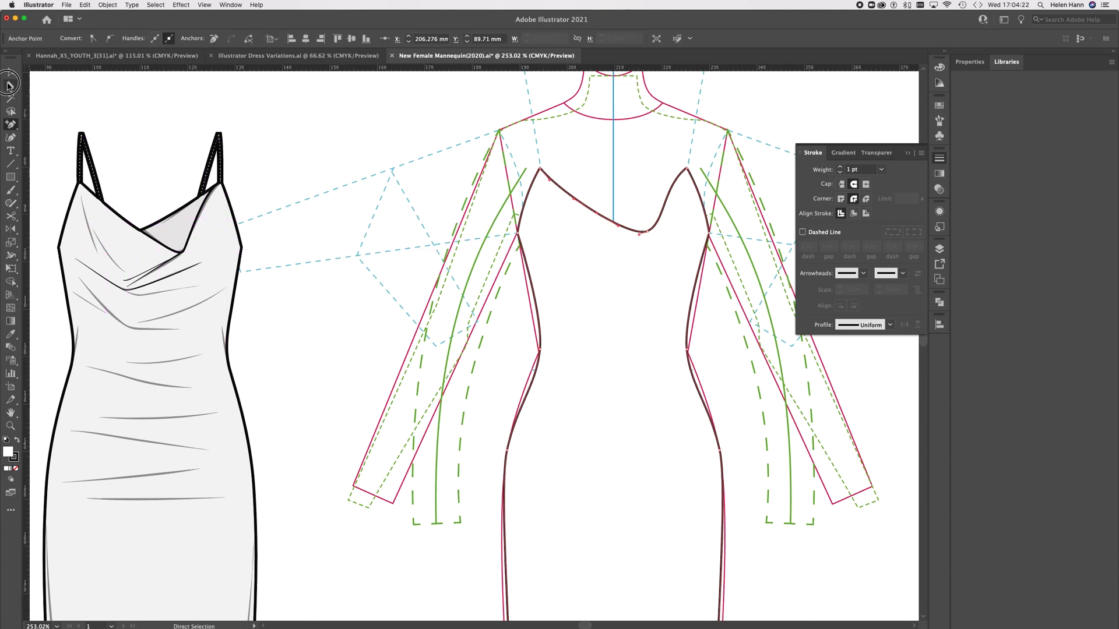
left_click(648, 233)
left_click(669, 232)
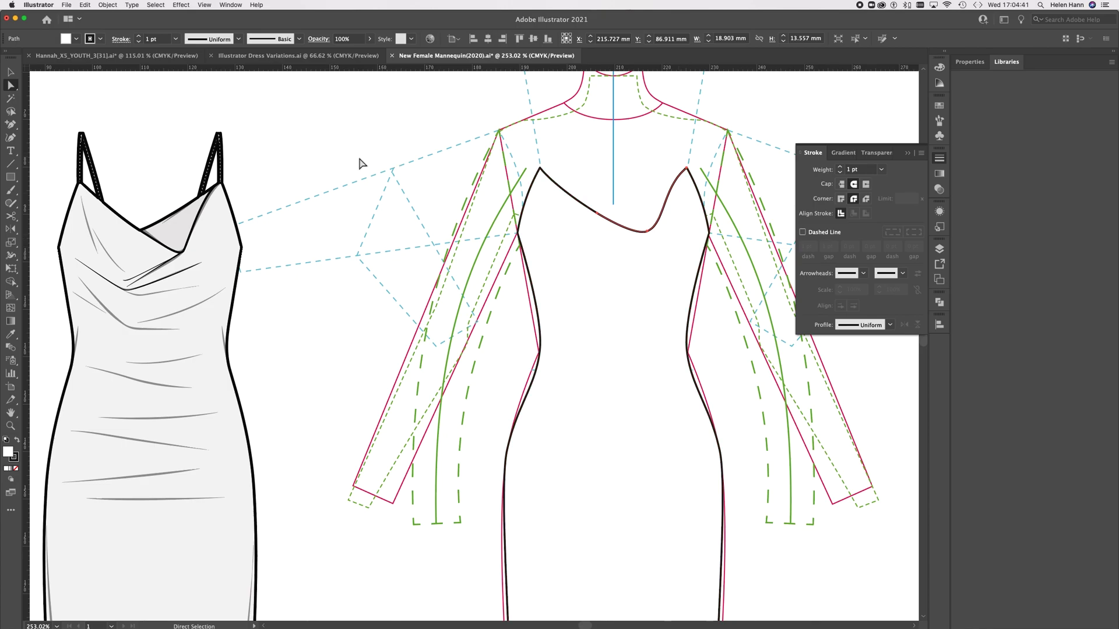
scroll(612, 279, "up", 3)
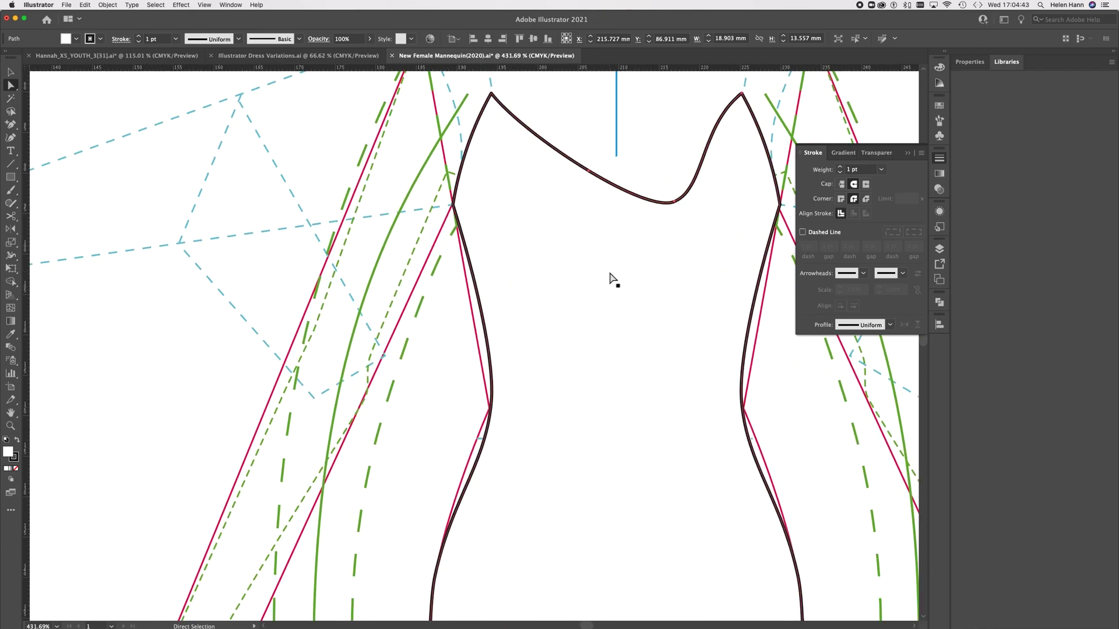
scroll(612, 278, "right", 5)
scroll(612, 278, "up", 2)
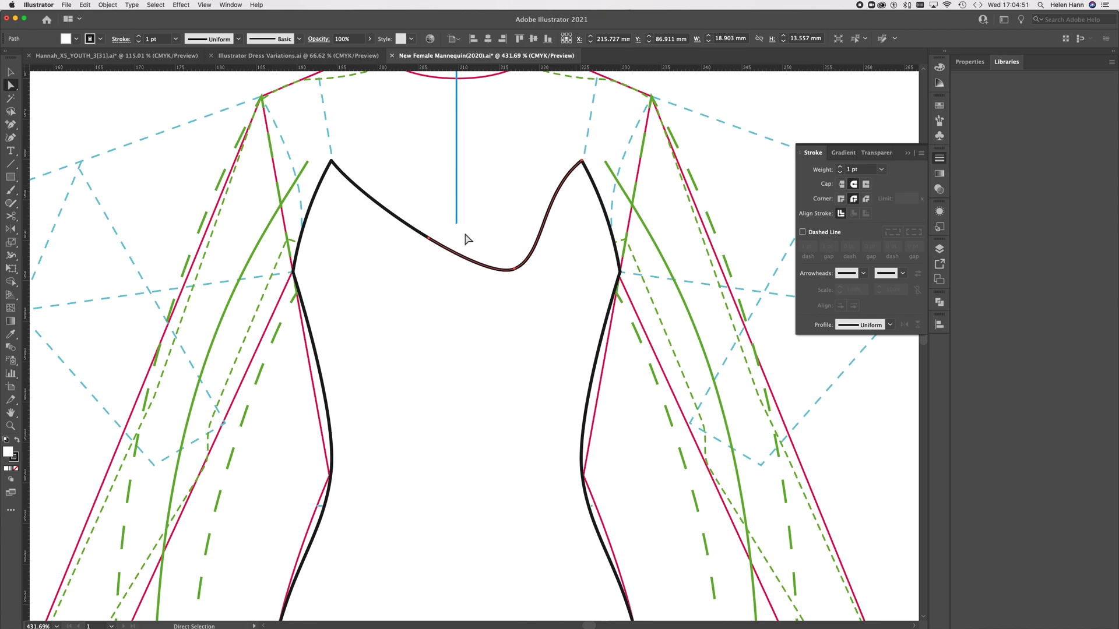
right_click(657, 191)
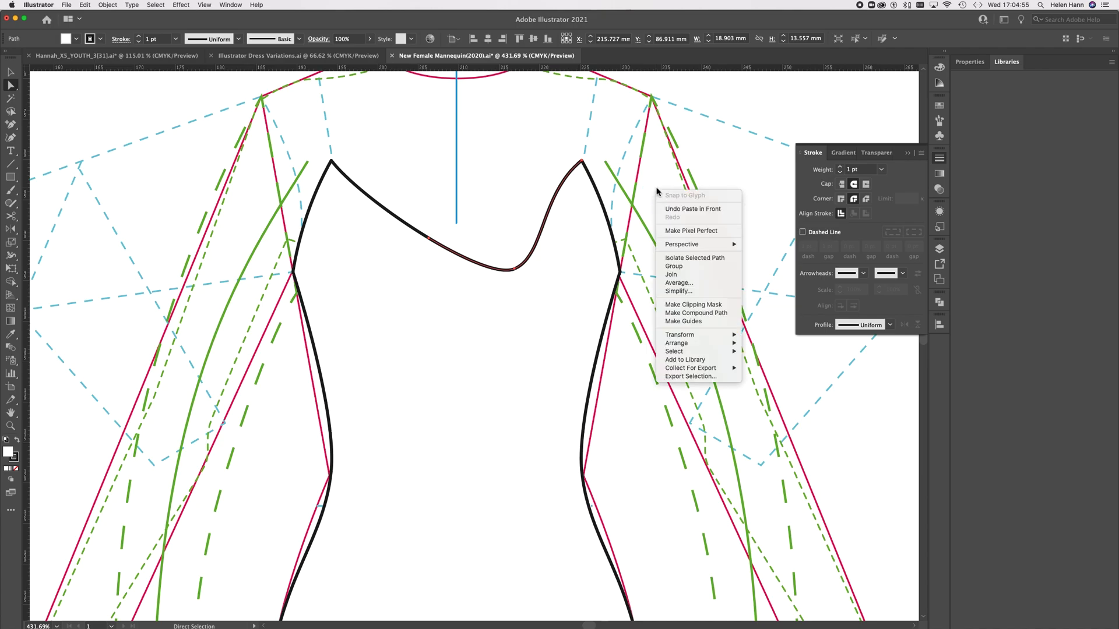
left_click(679, 275)
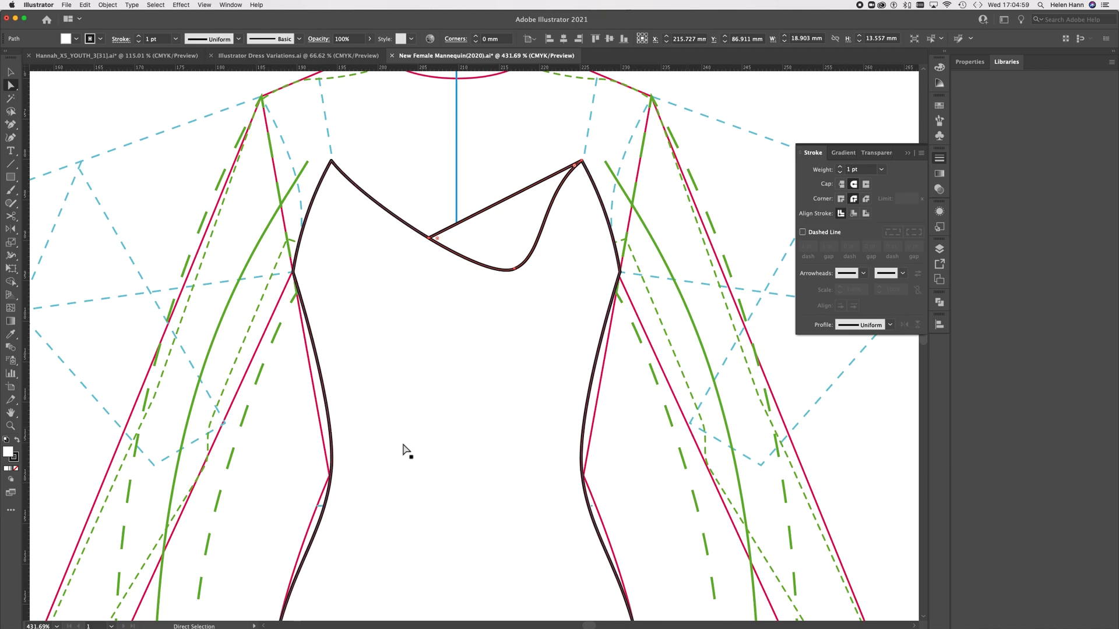
Bend the straight upper edge of the closed neckline shape into a slight downward curve with the Anchor Point tool
scroll(402, 449, "down", 5)
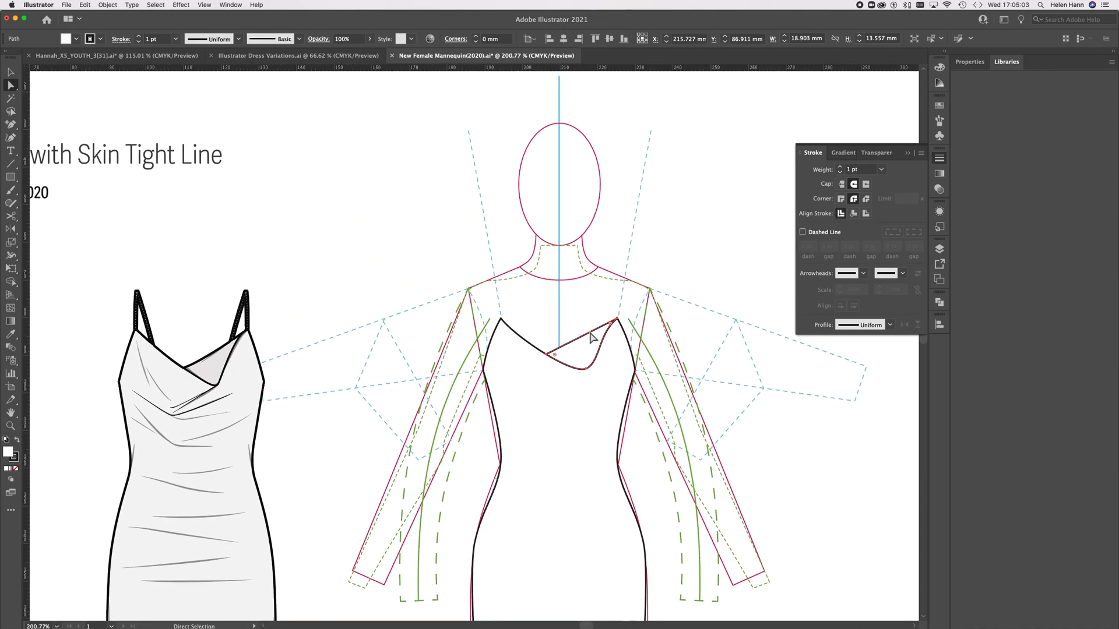
left_click_drag(11, 127, 41, 162)
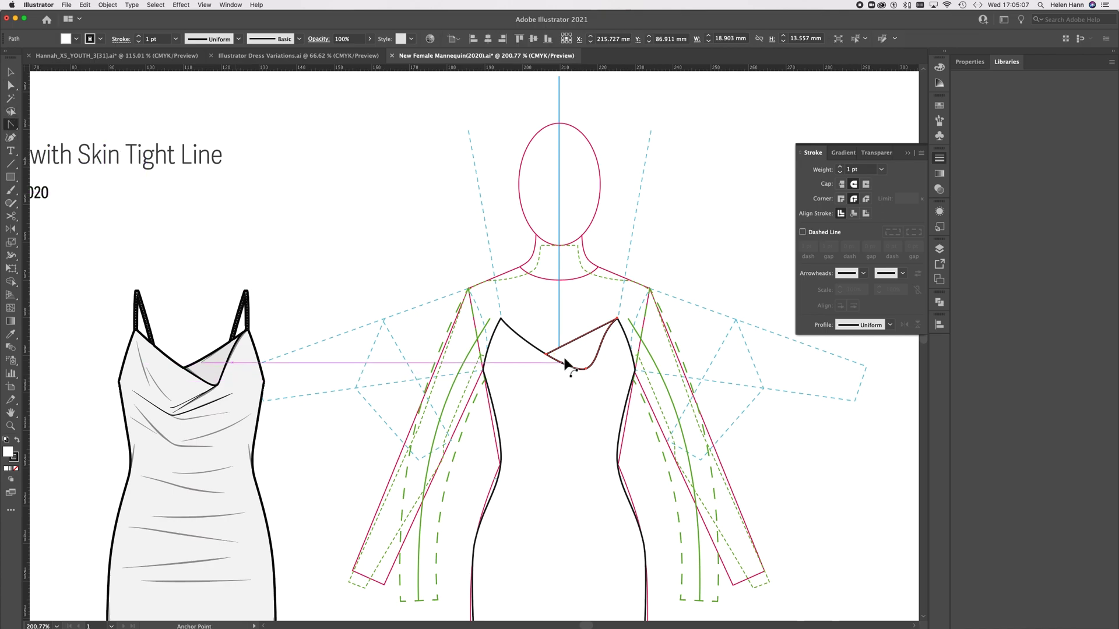
left_click_drag(569, 349, 572, 352)
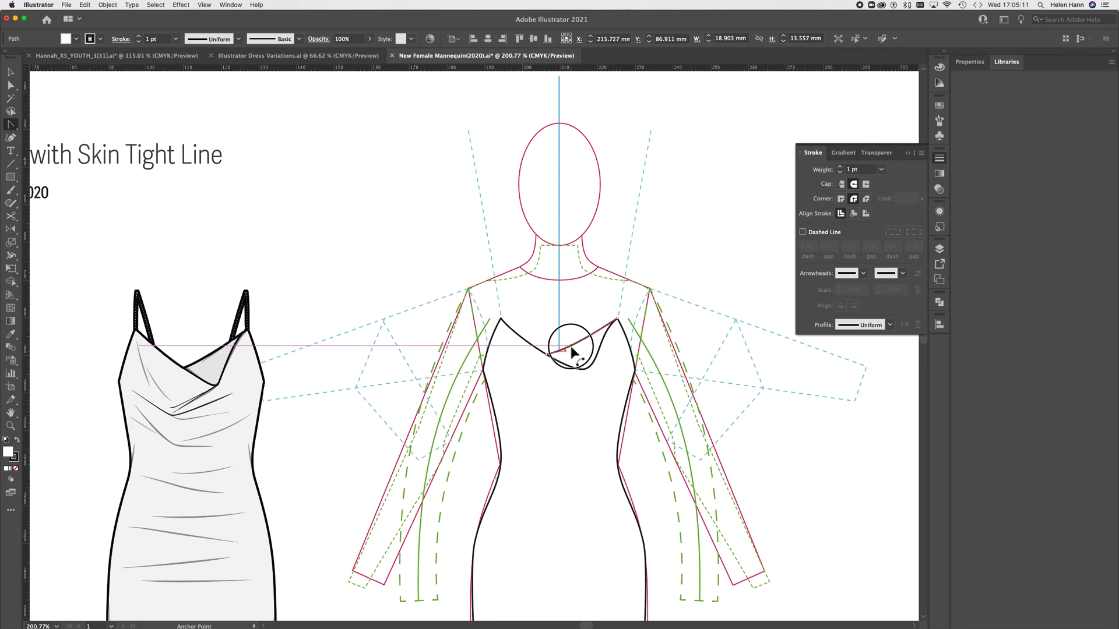
left_click_drag(572, 352, 575, 349)
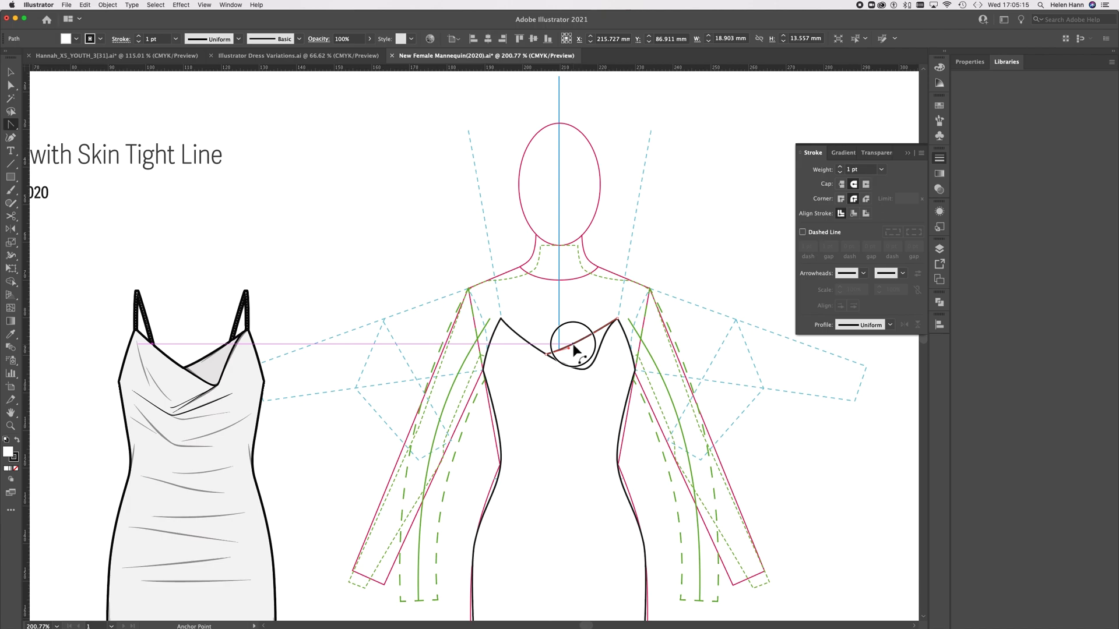
left_click_drag(575, 350, 575, 350)
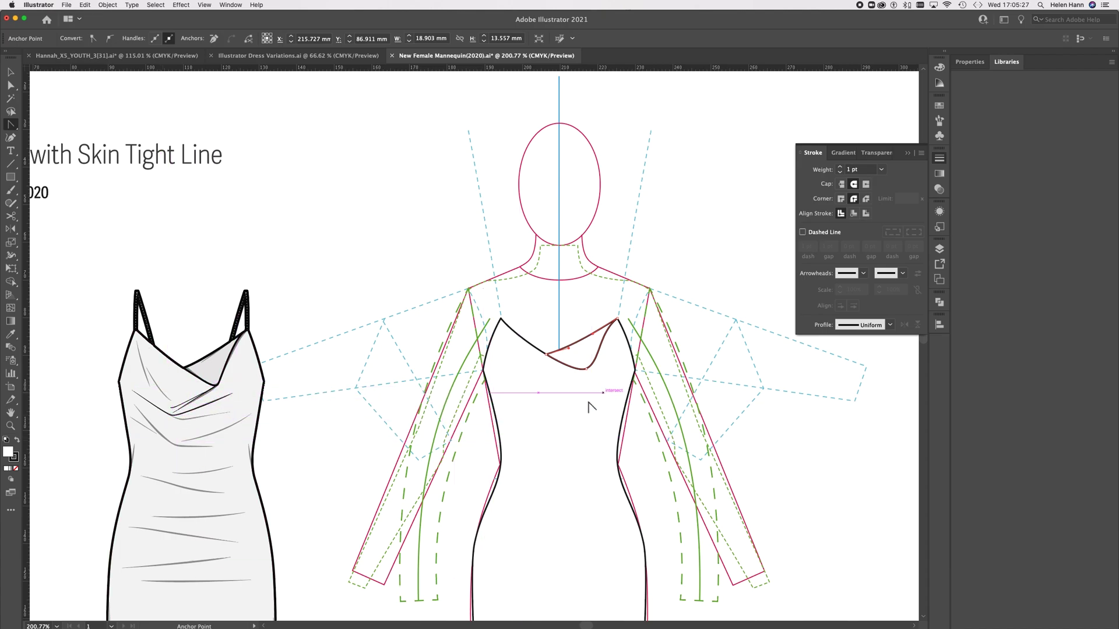
Fill the closed neckline shape with light grey C4C0C0 to show the inside back, and deselect it
double_click(8, 452)
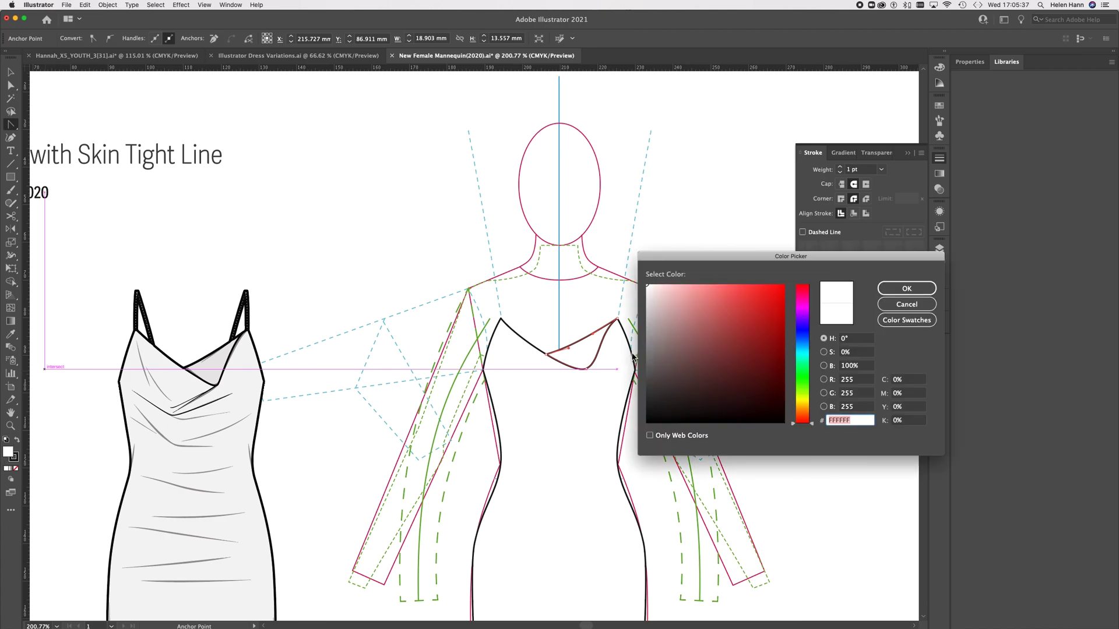
left_click(651, 317)
left_click(903, 289)
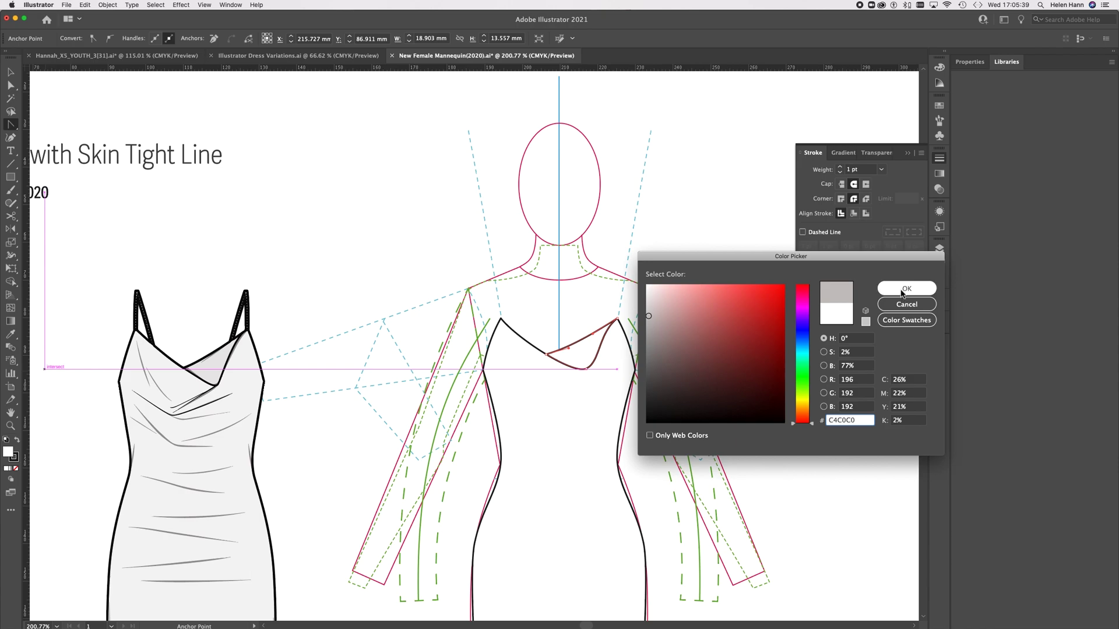
left_click(11, 85)
left_click(368, 230)
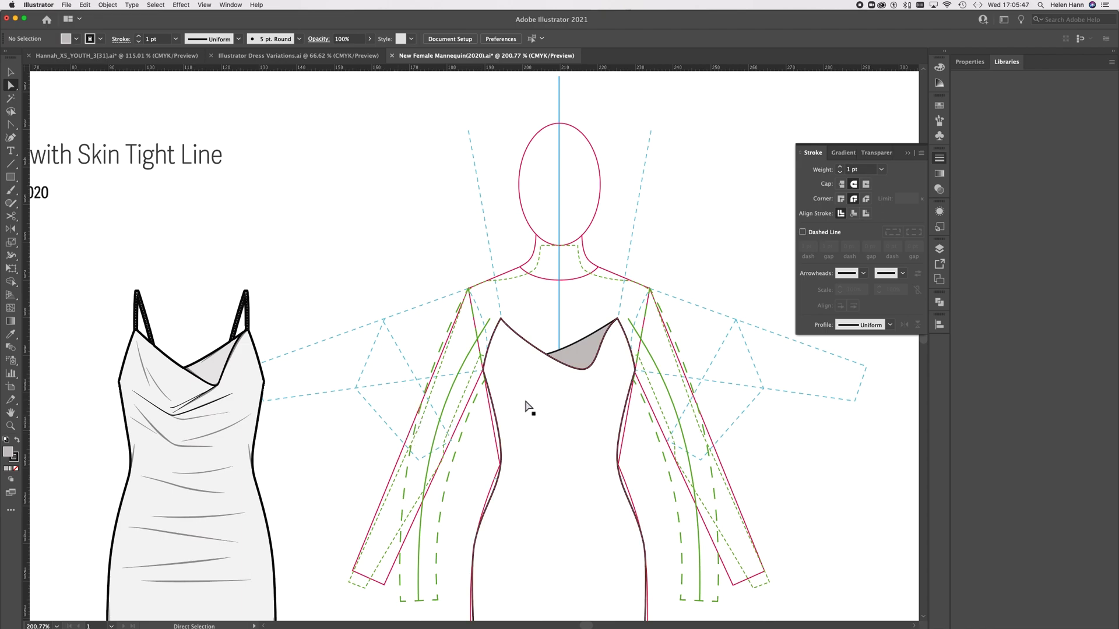
Draw a short diagonal fold line with the Pen tool from the neckline's lowest point down into the bodice, ending at about X 206 mm, Y 99 mm
left_click(10, 425)
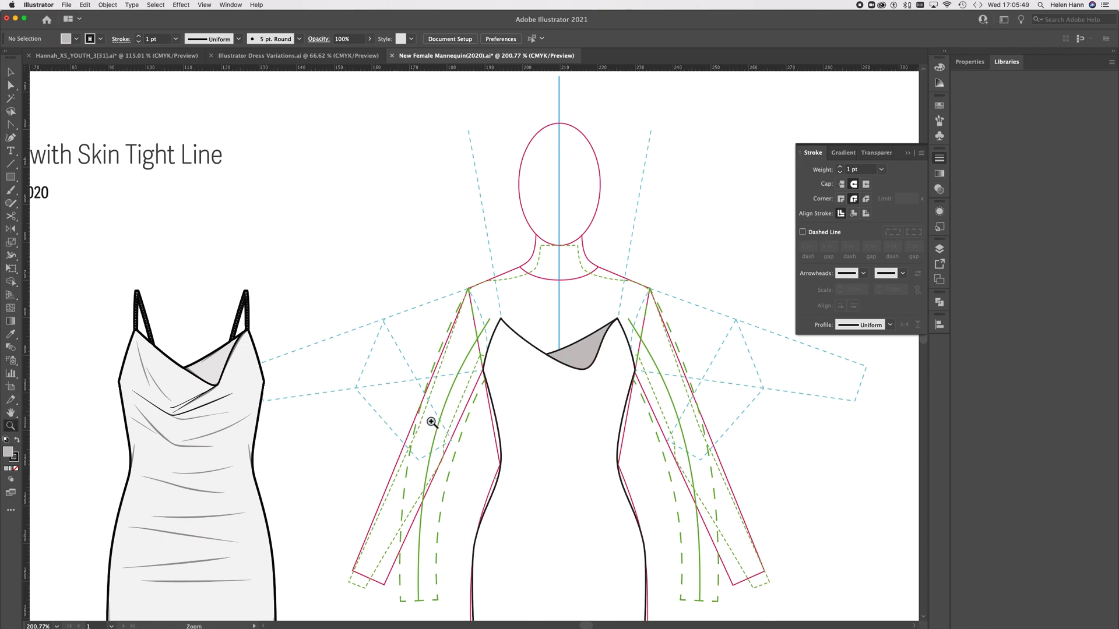
left_click_drag(564, 392, 620, 395)
left_click_drag(544, 414, 641, 447)
key("space")
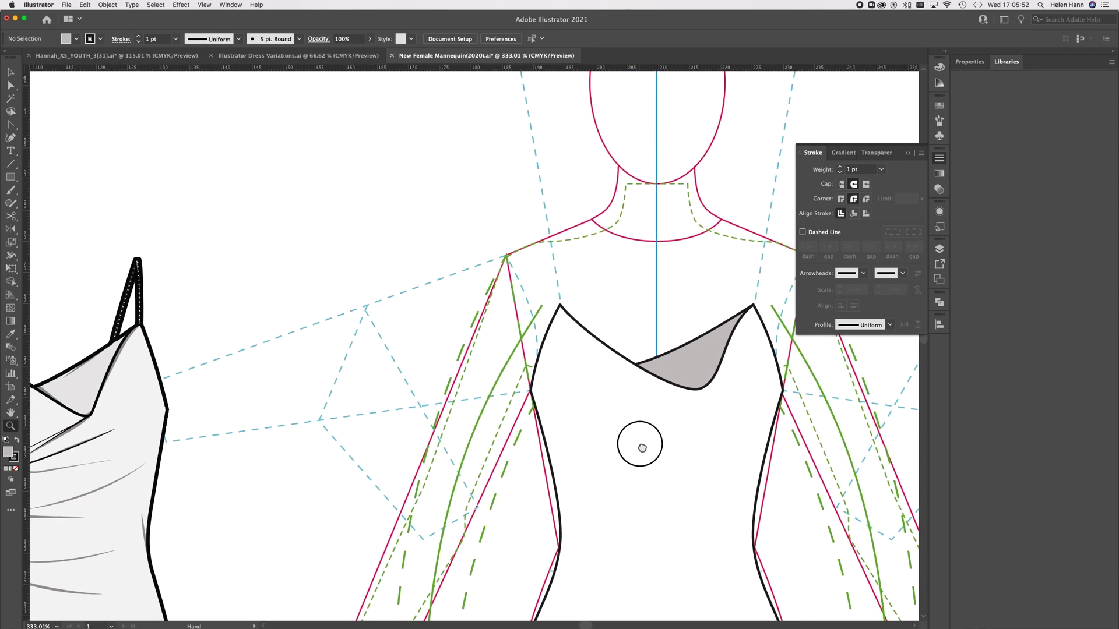
left_click(12, 124)
left_click_drag(12, 124, 50, 119)
left_click(701, 389)
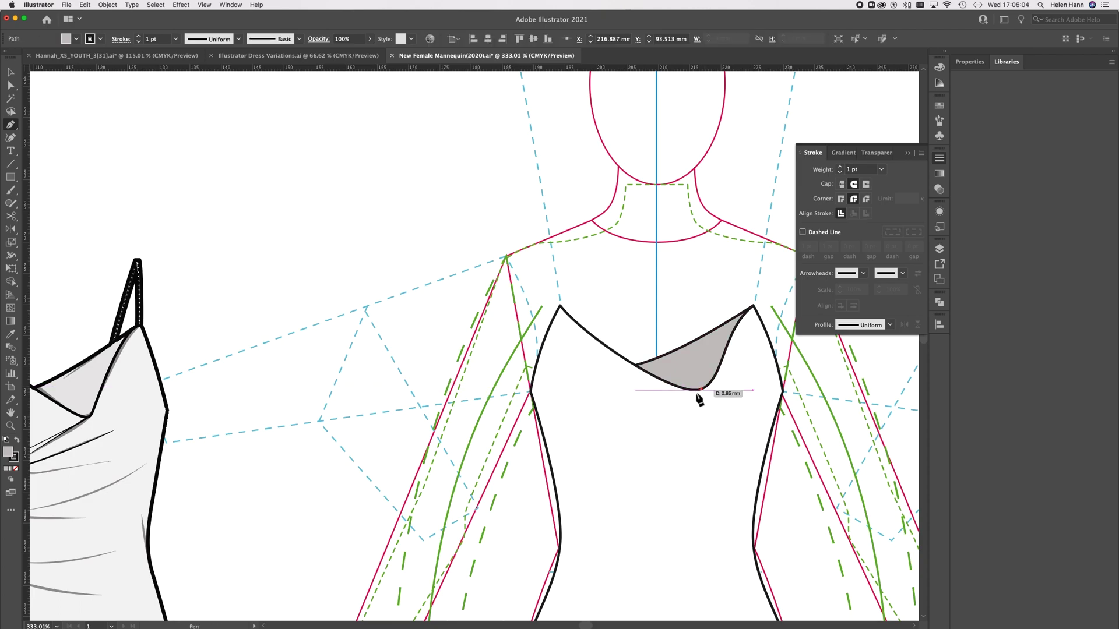
left_click(632, 424)
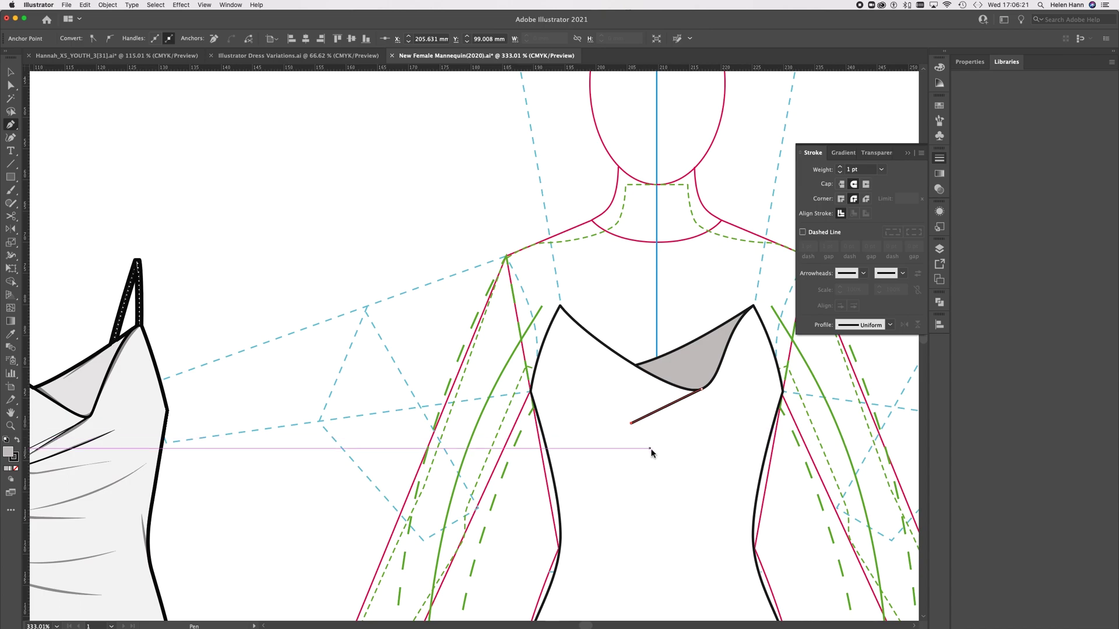
Apply the triangular width profile to the fold line so it tapers away from the neckline, and deselect it
left_click(890, 326)
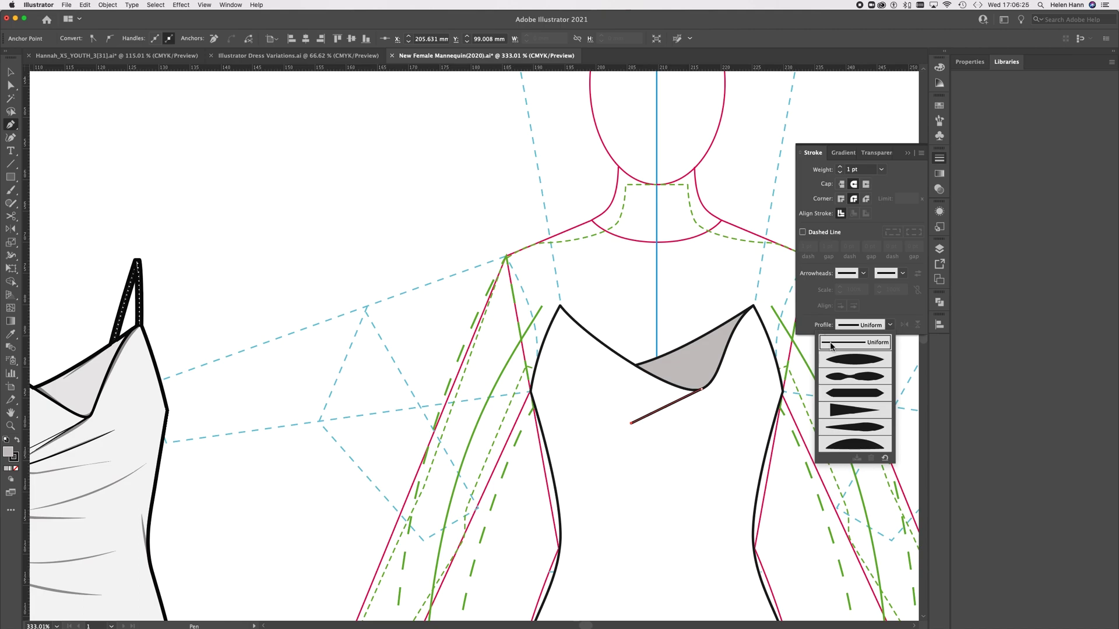
left_click(846, 415)
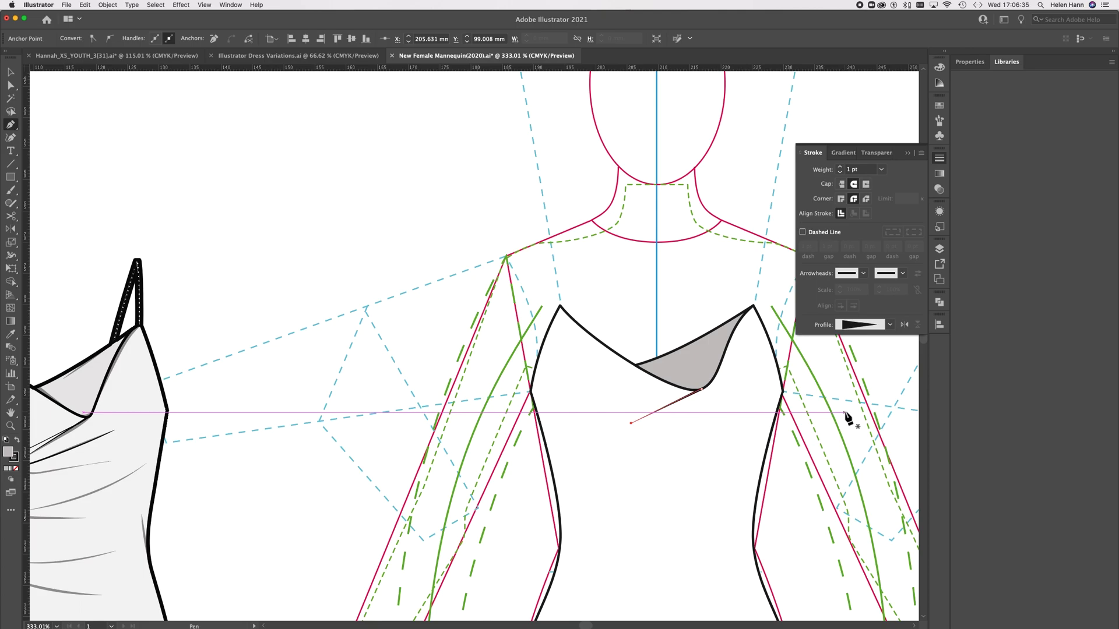
left_click(11, 85)
left_click(265, 217)
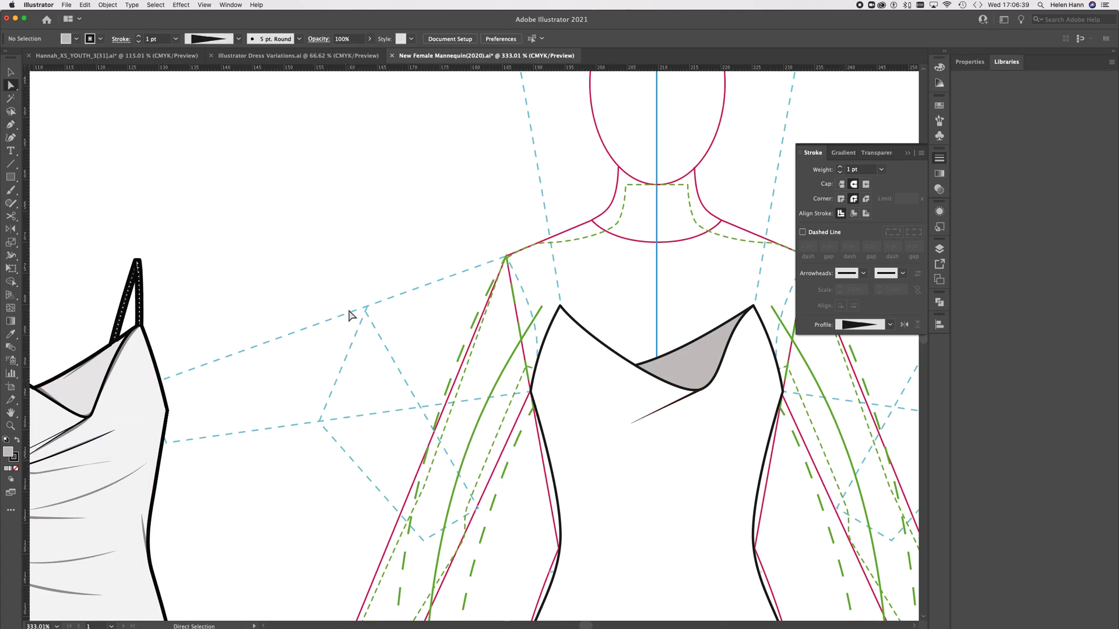
Compare the new dress's neckline and fold line with the drape lines on the reference dress
scroll(351, 315, "left", 5)
scroll(351, 315, "down", 3)
scroll(352, 315, "up", 1)
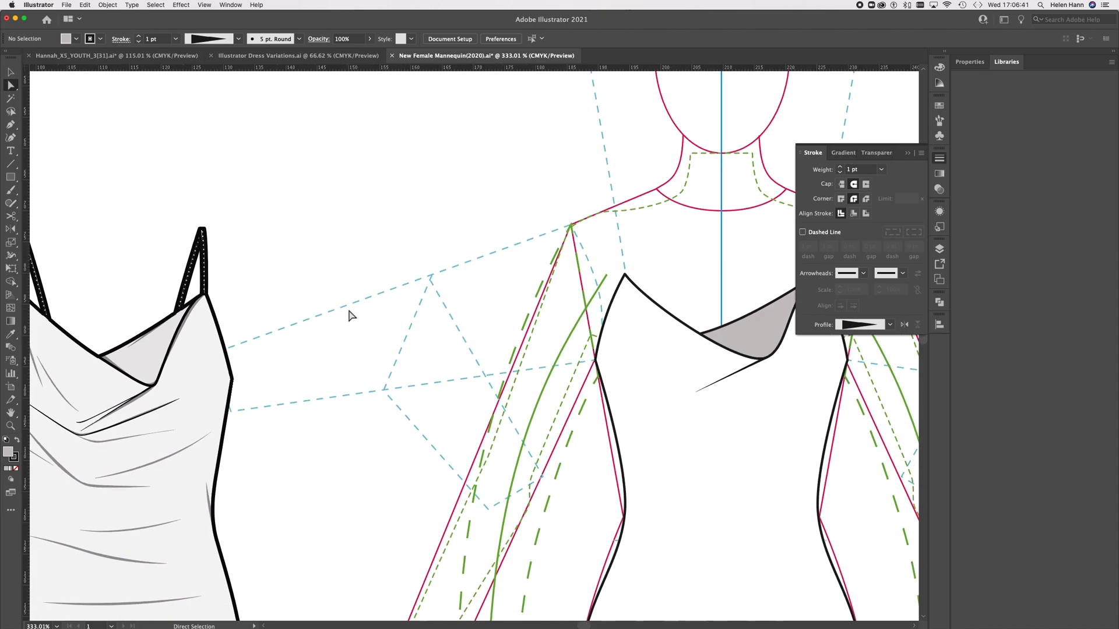
scroll(352, 315, "right", 5)
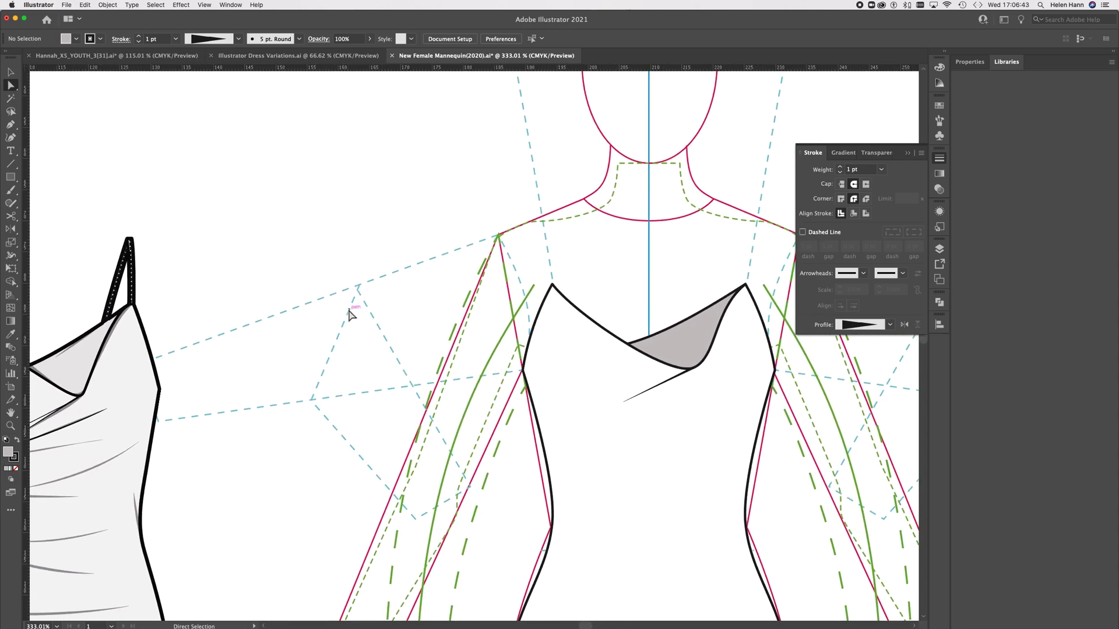
scroll(688, 523, "down", 1)
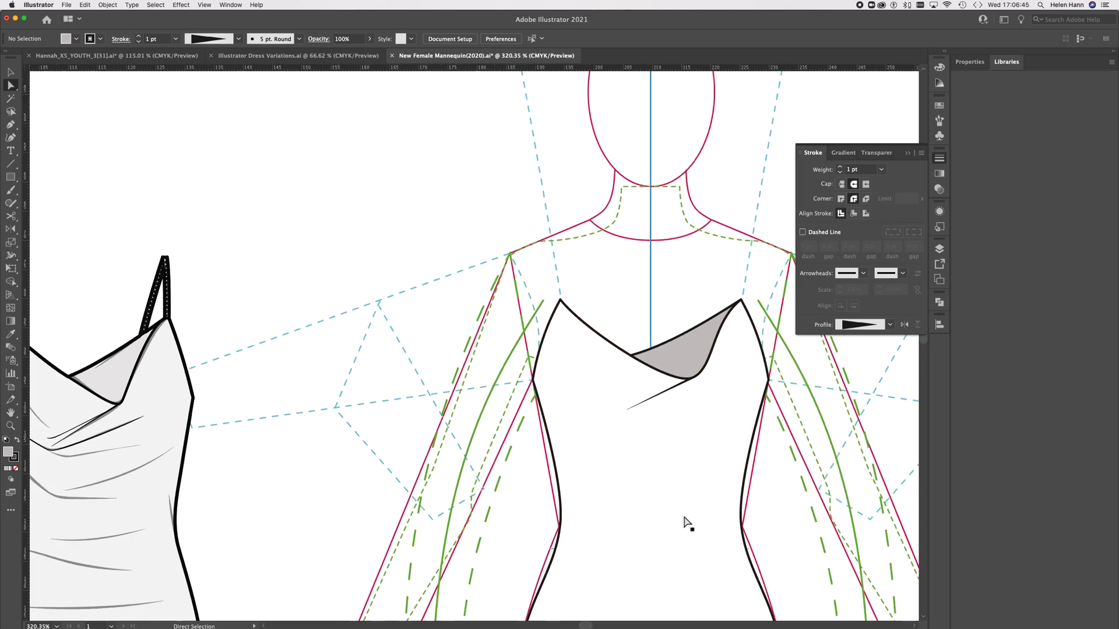
scroll(687, 523, "down", 3)
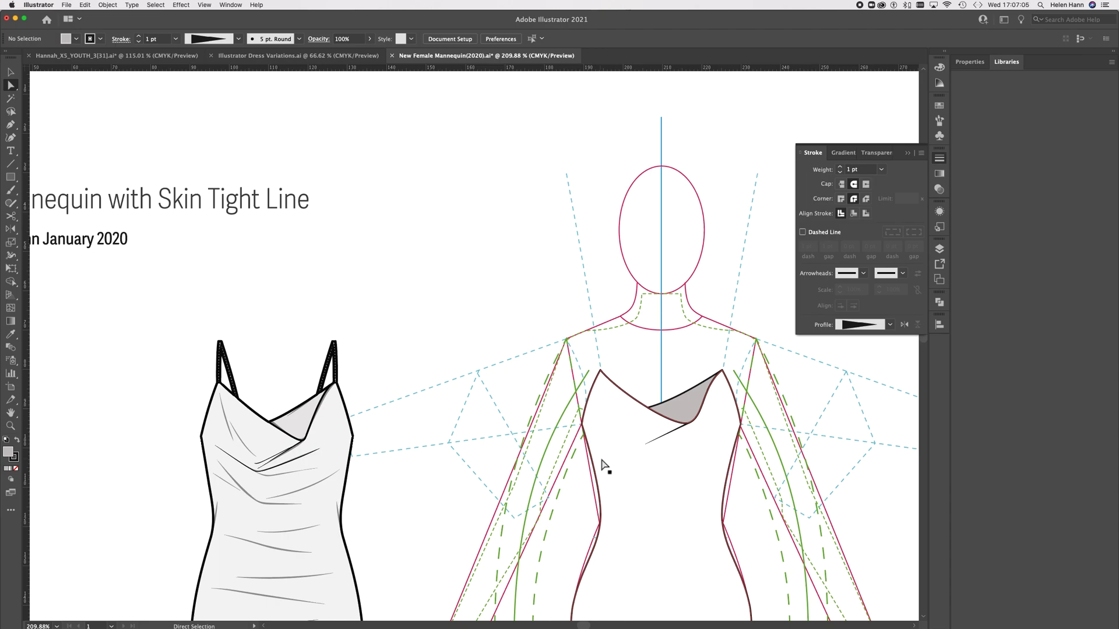
Draw a straight strap line with the Pen tool from just inside the dress's left underarm peak up to the shoulder line, at about X 193 mm, Y 69 mm
scroll(635, 434, "up", 5)
scroll(637, 437, "up", 3)
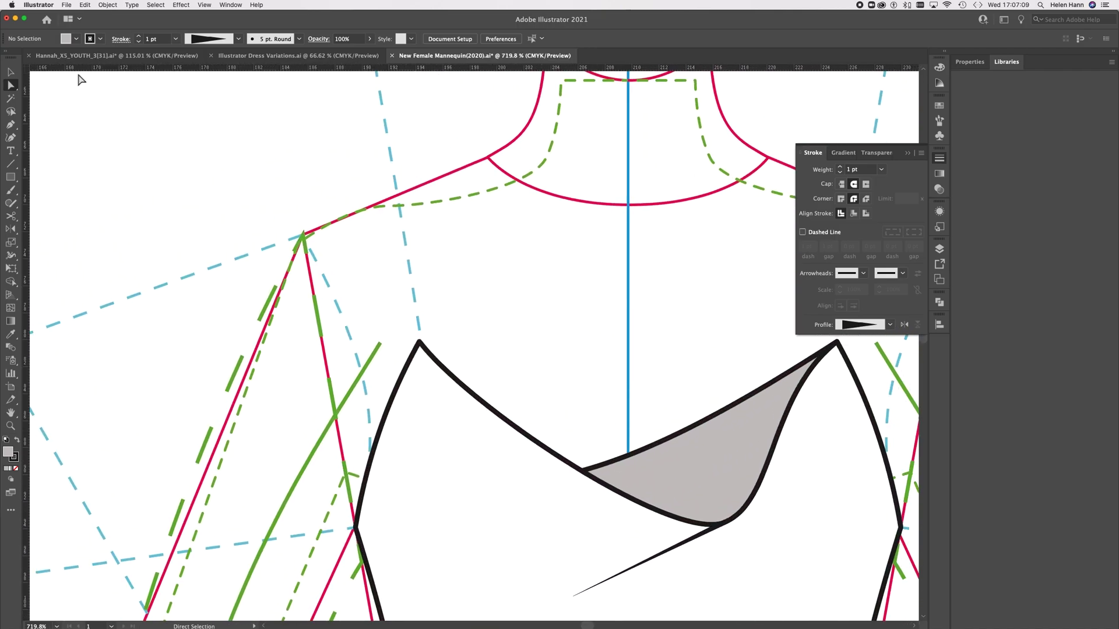
left_click(10, 124)
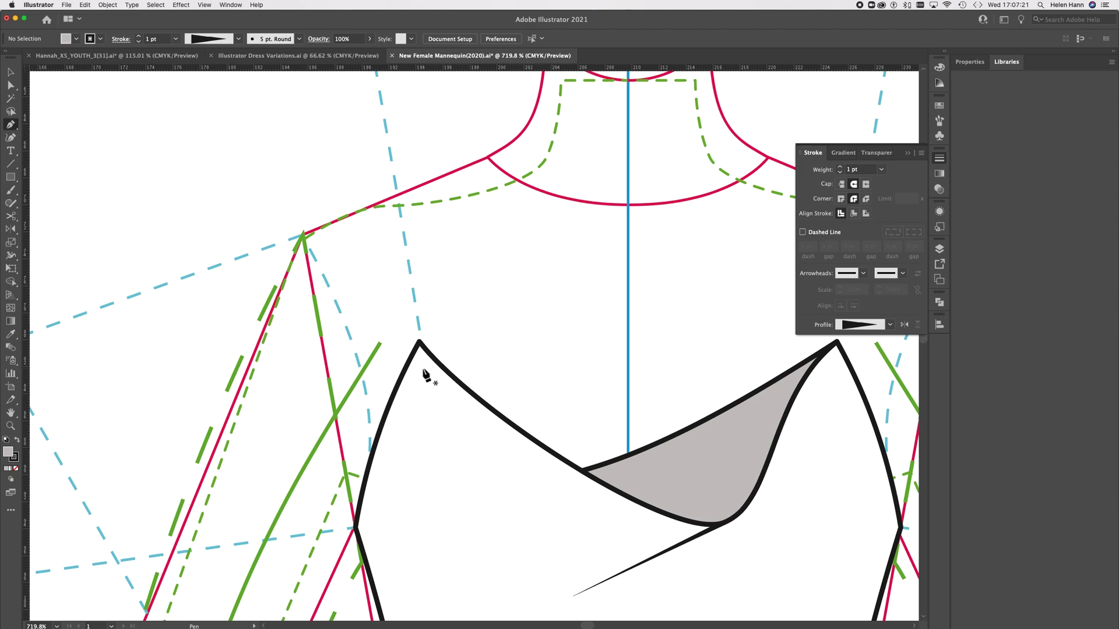
left_click_drag(422, 368, 400, 202)
left_click(398, 196)
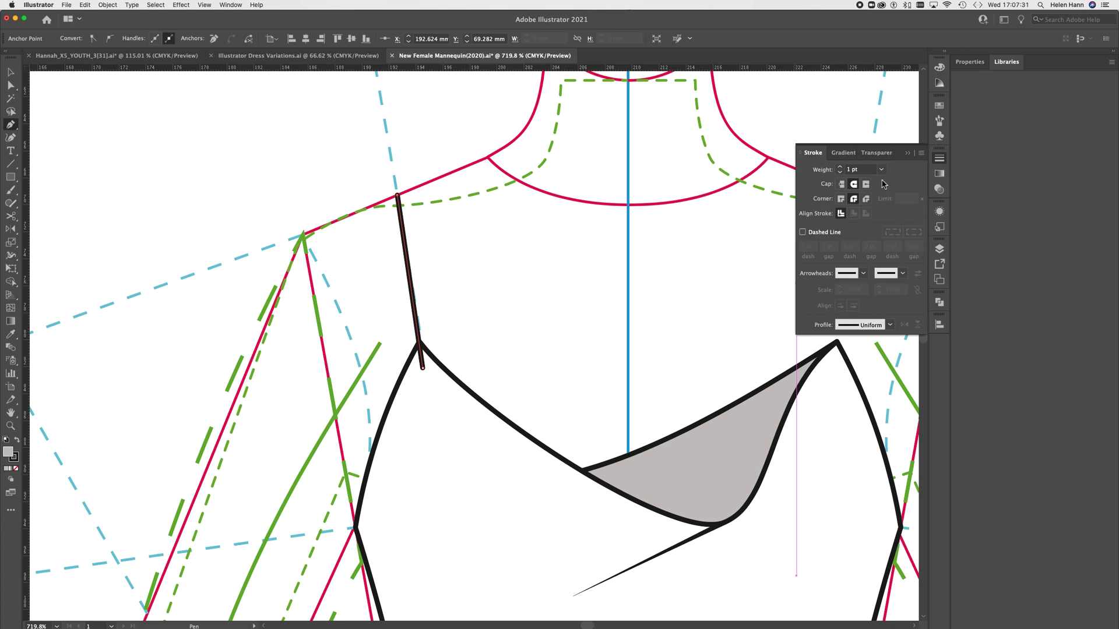
Thicken the strap line to a 3 pt stroke and convert it to a shape with Outline Stroke
left_click(841, 169)
left_click(841, 168)
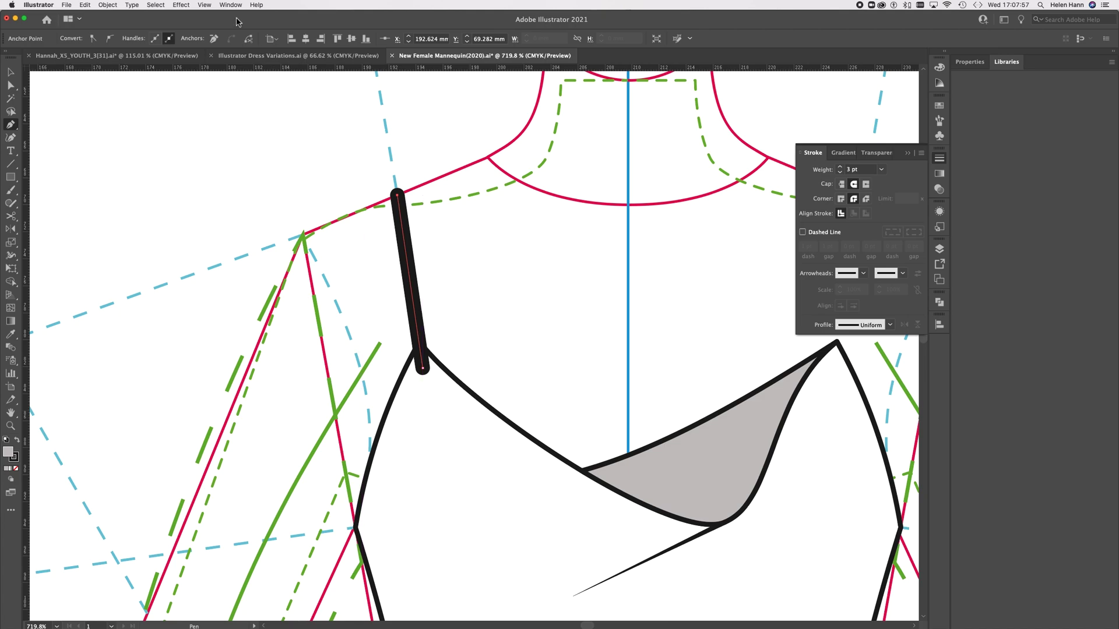
left_click(107, 6)
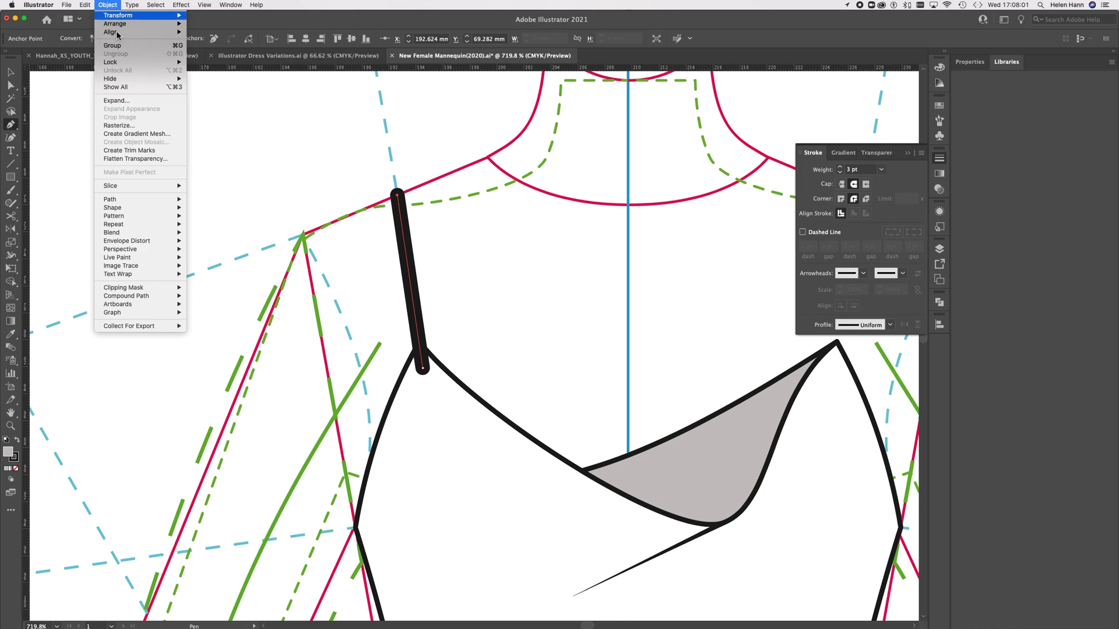
mouse_move(124, 205)
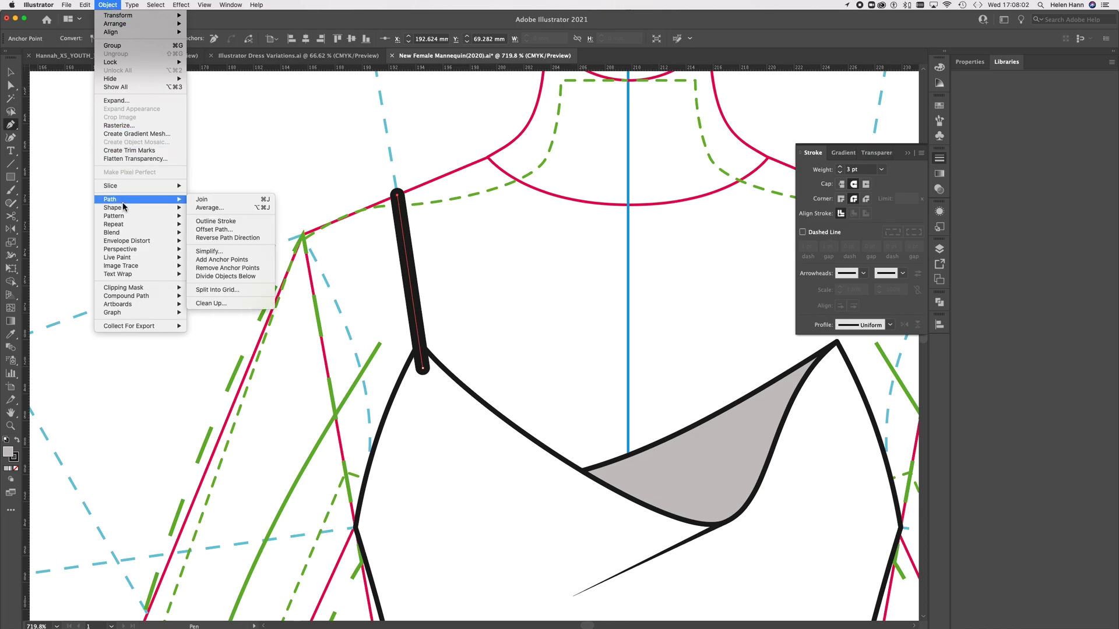
left_click(215, 222)
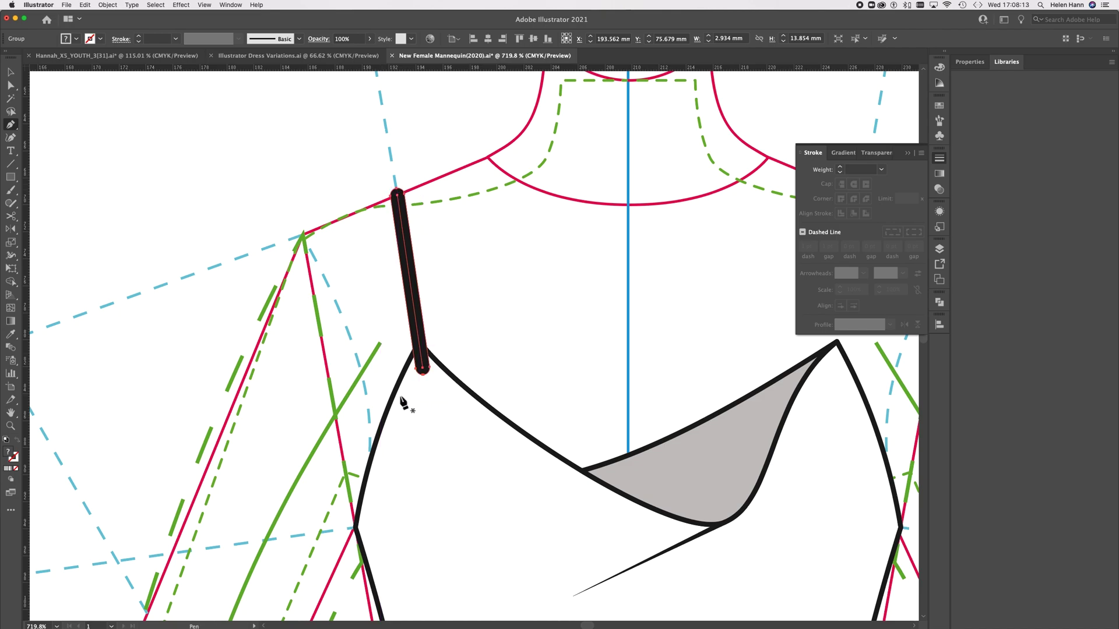
Select only the outlined strap shape, sample the bodice's white fill and 1 pt black stroke onto it with the Eyedropper, and deselect it
left_click(10, 86)
scroll(409, 287, "up", 2)
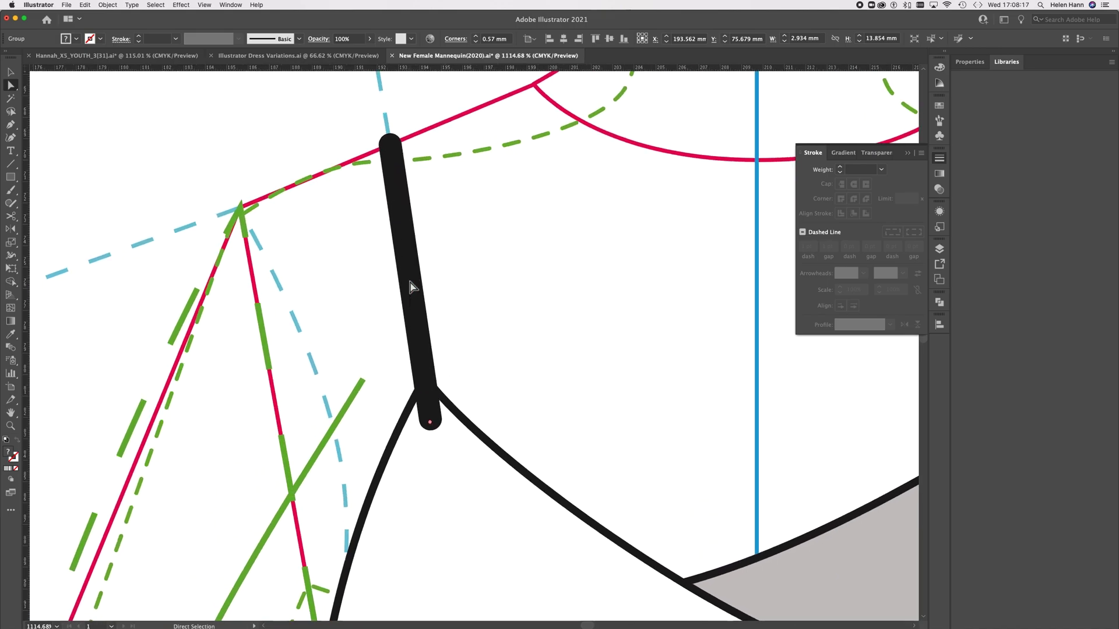
scroll(410, 286, "up", 2)
left_click(13, 72)
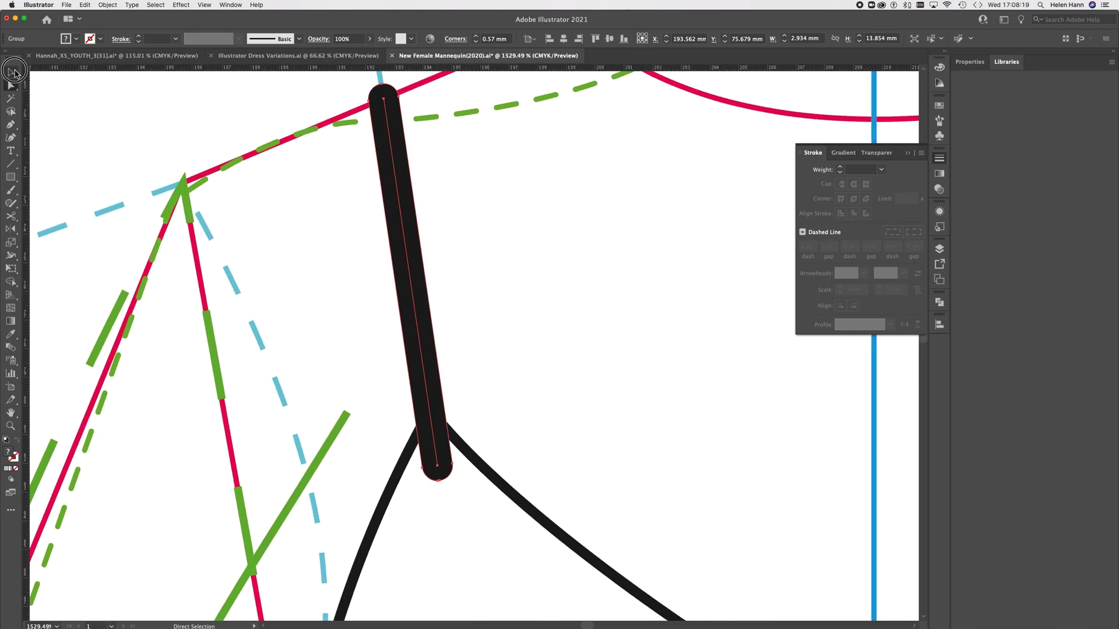
left_click(11, 85)
left_click(120, 101)
left_click(376, 122)
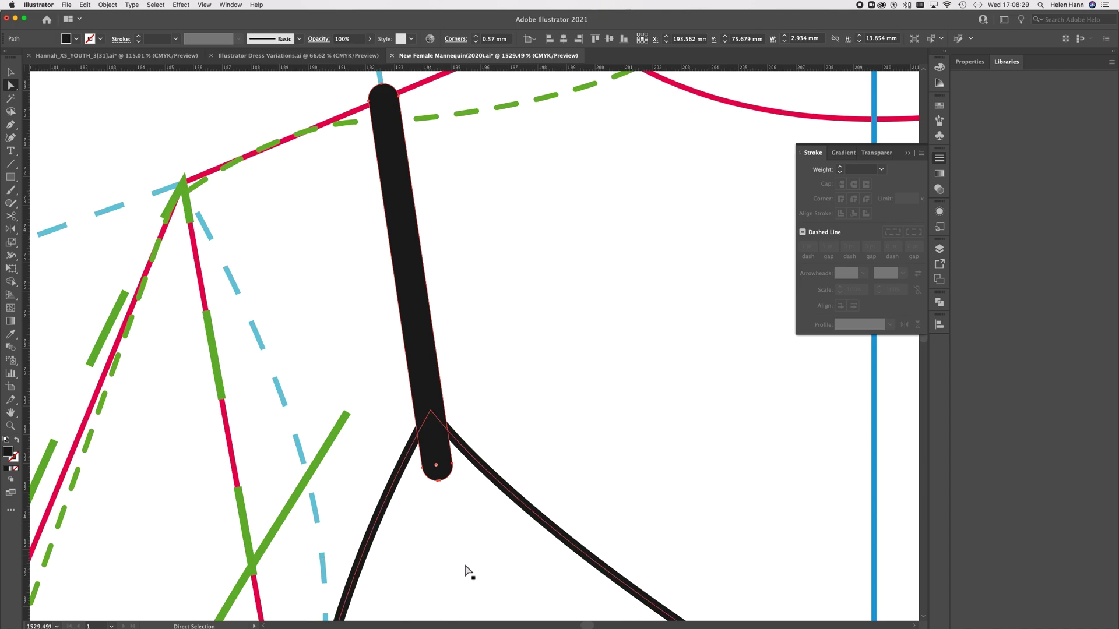
key("i")
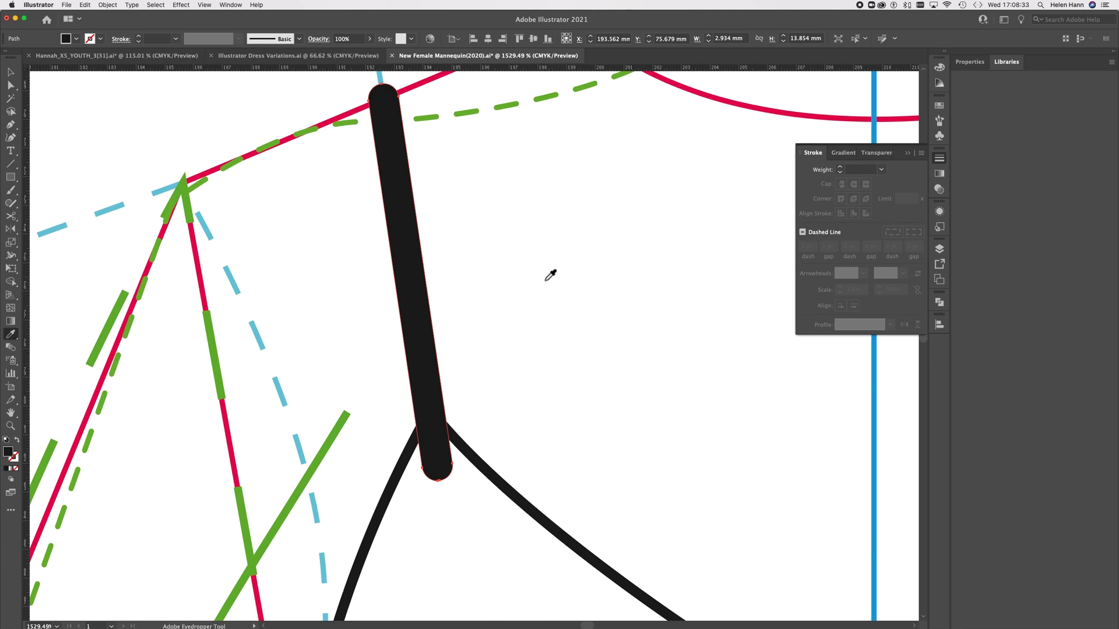
left_click(489, 527)
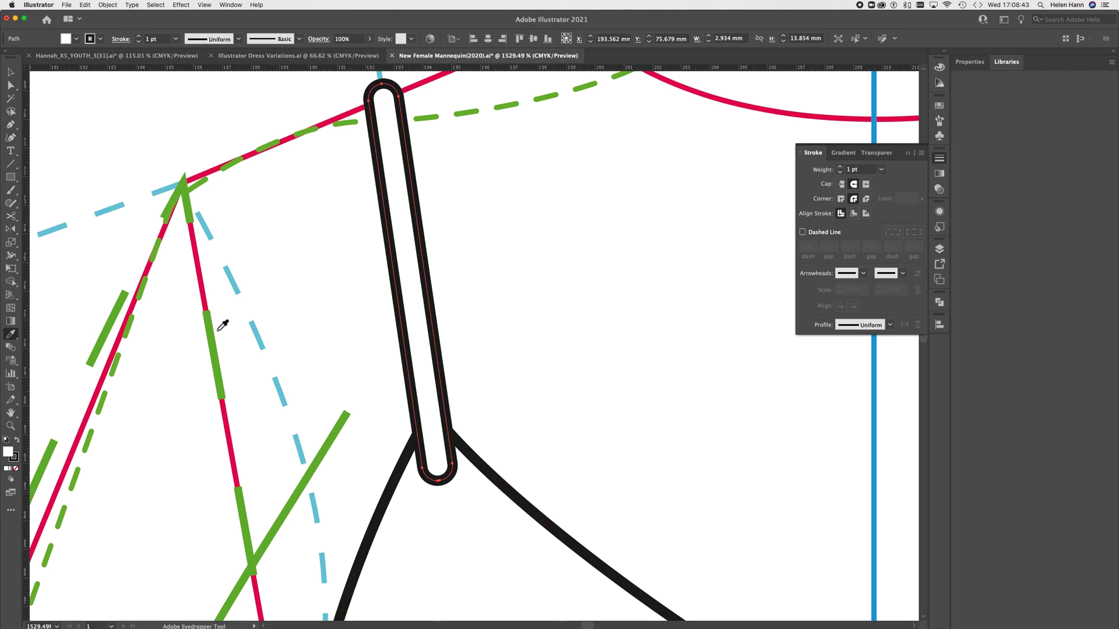
left_click(11, 86)
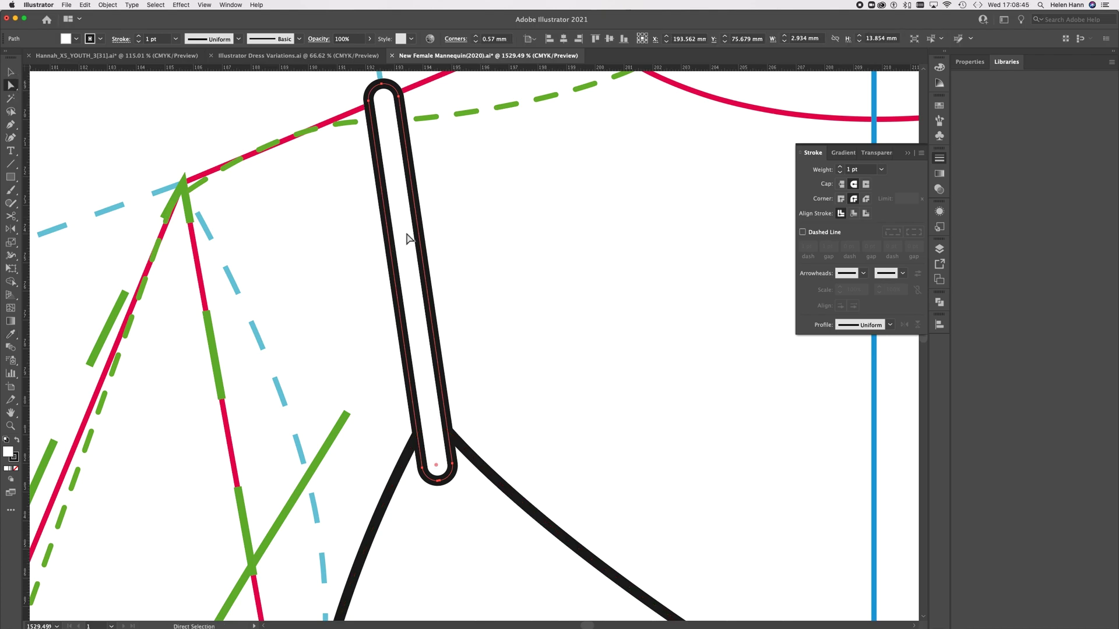
left_click(372, 240)
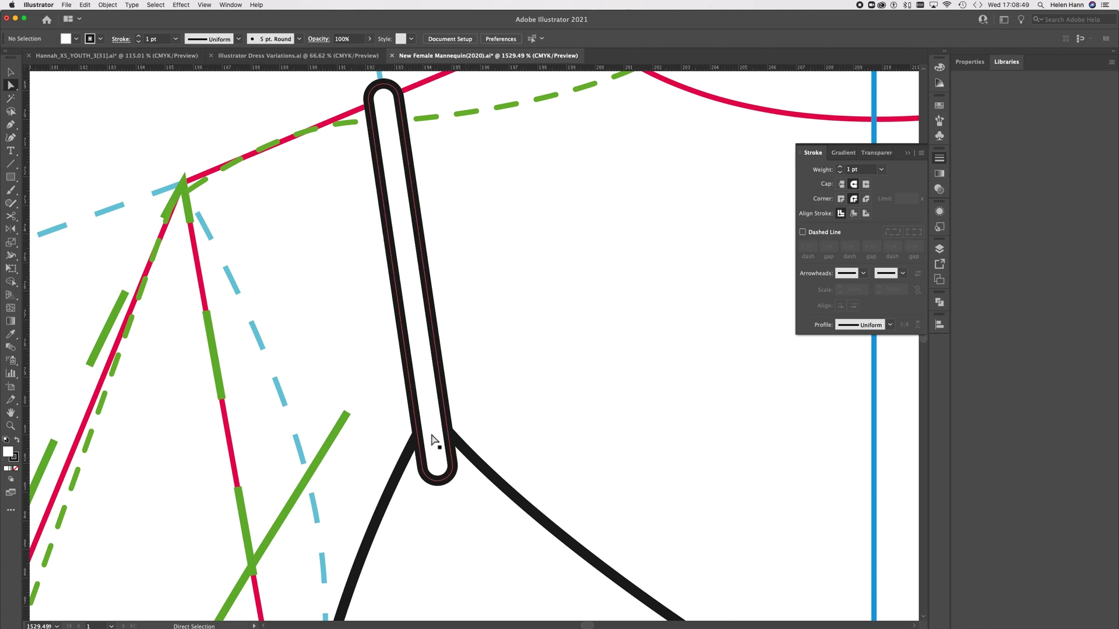
Select the centre line inside the strap and remove its fill
left_click(407, 357)
key("Delete")
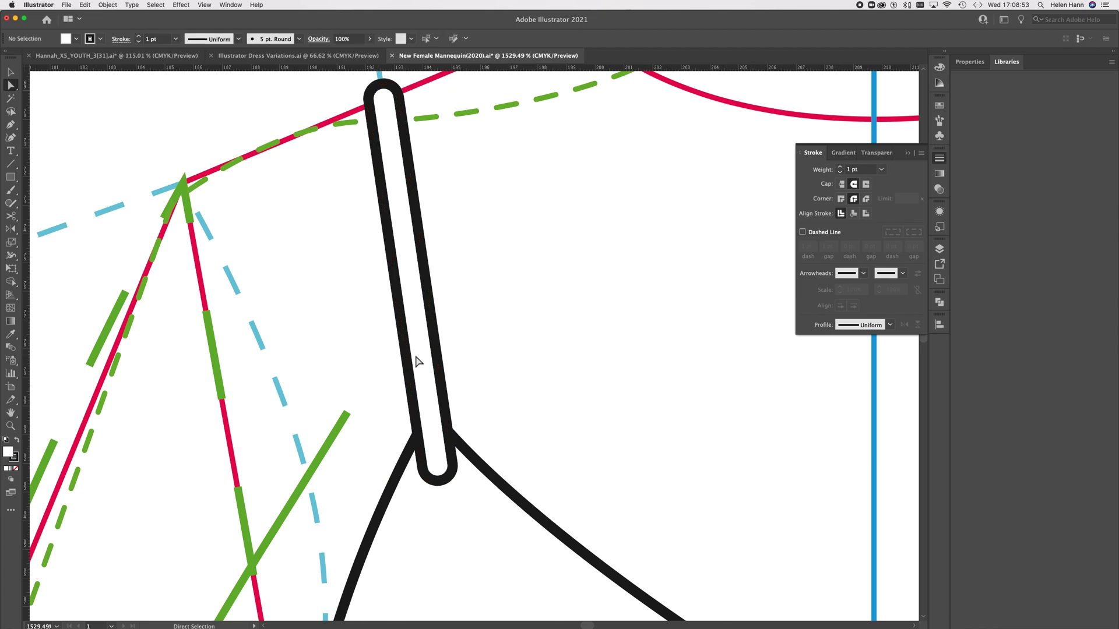
left_click(424, 362)
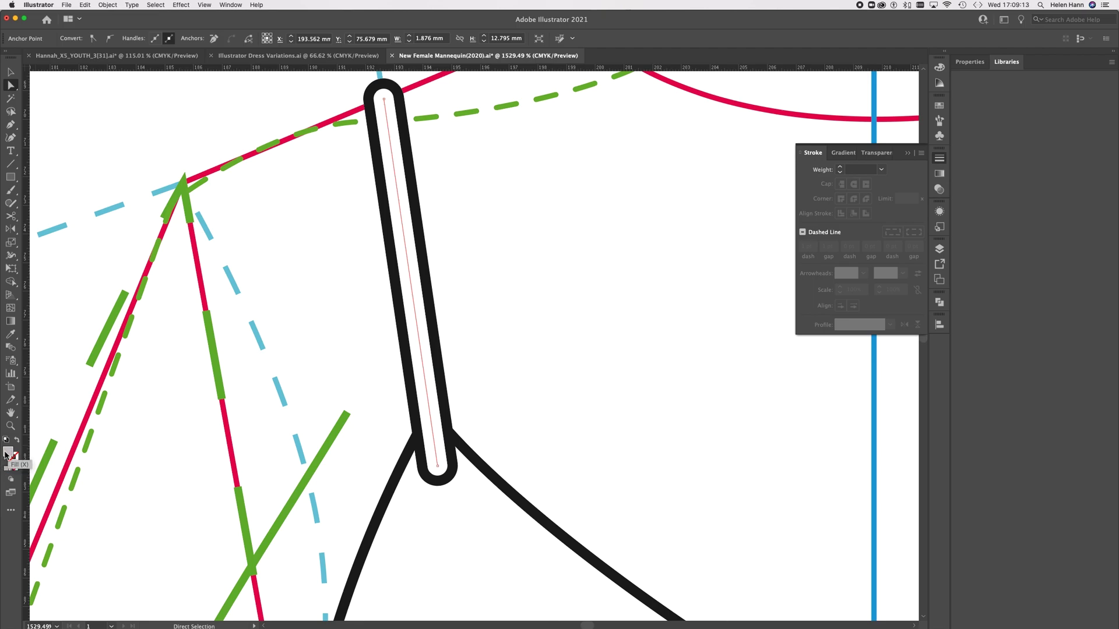
left_click(16, 469)
left_click(15, 459)
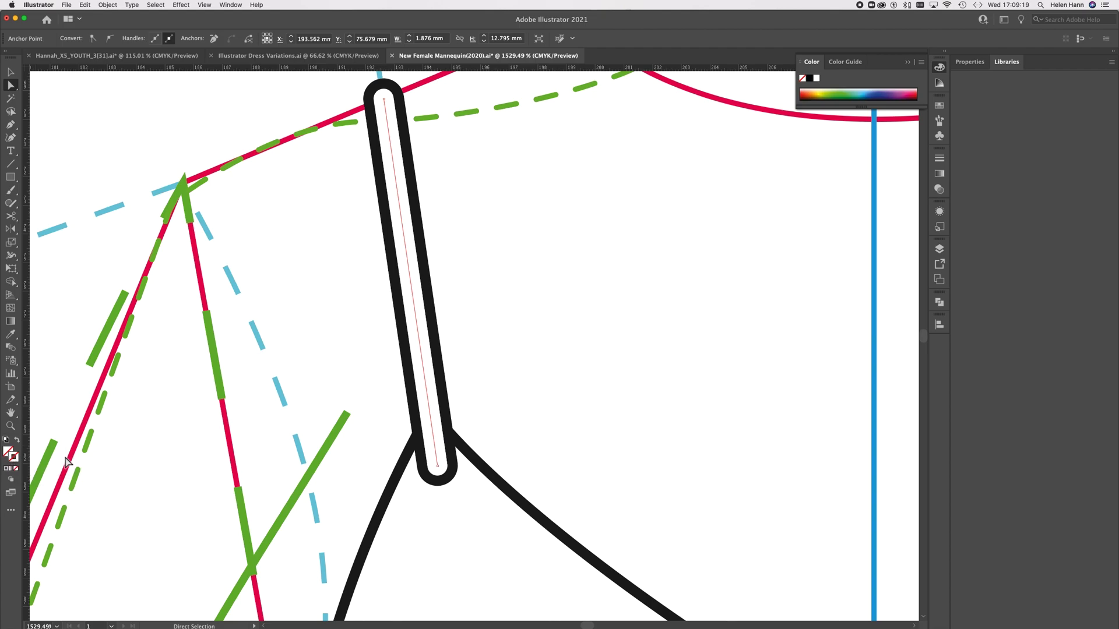
Give the strap's centre line a dark grey 444343 stroke
left_click(940, 161)
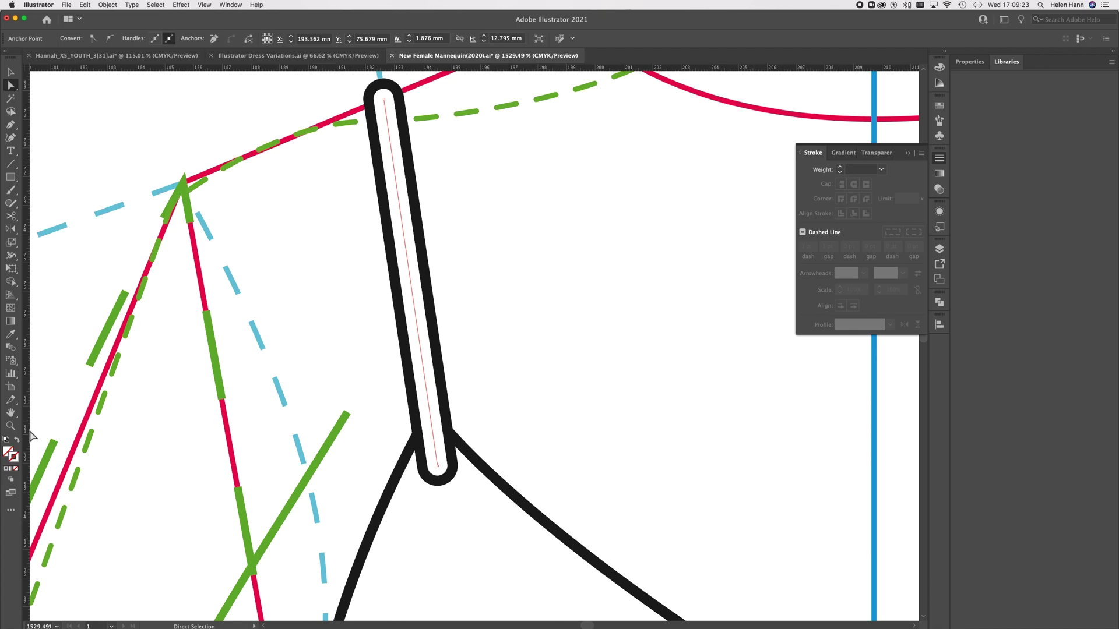
double_click(15, 459)
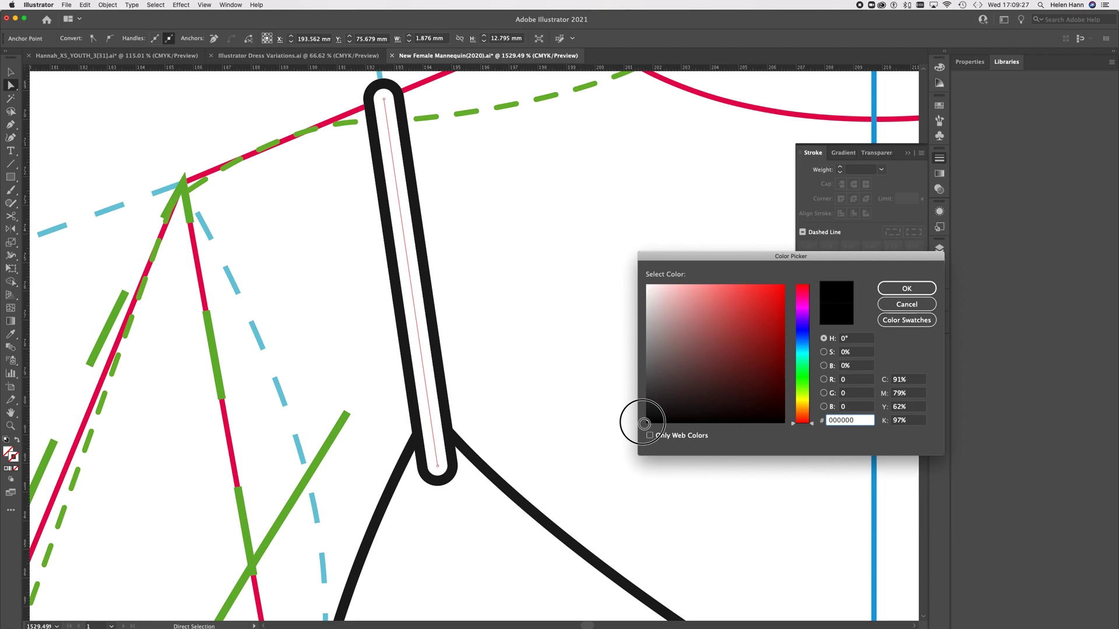
left_click(897, 289)
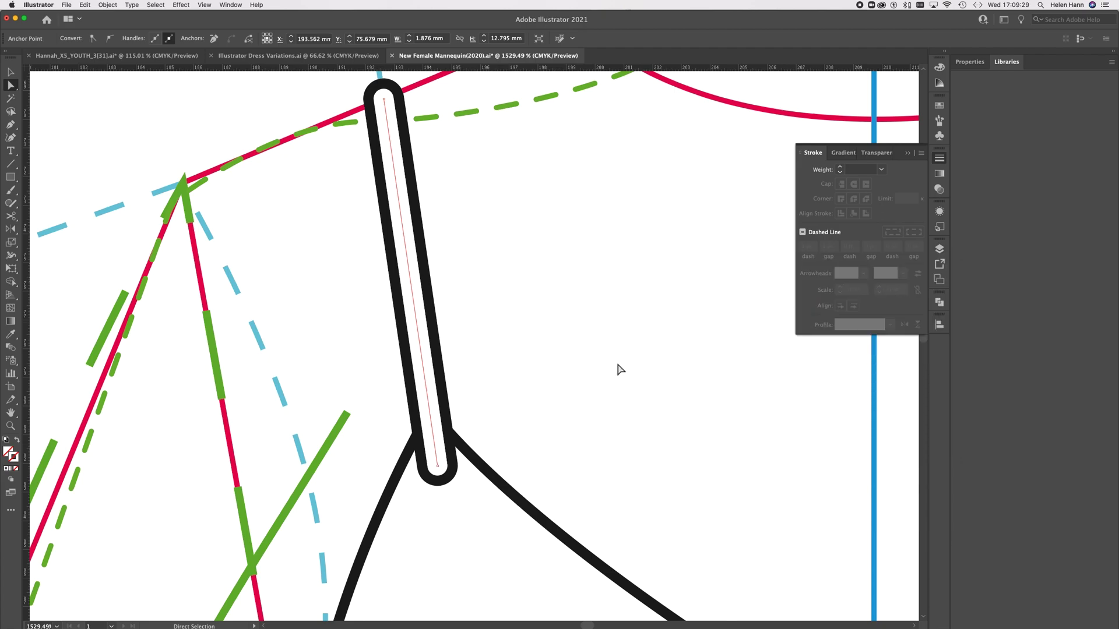
left_click(434, 442)
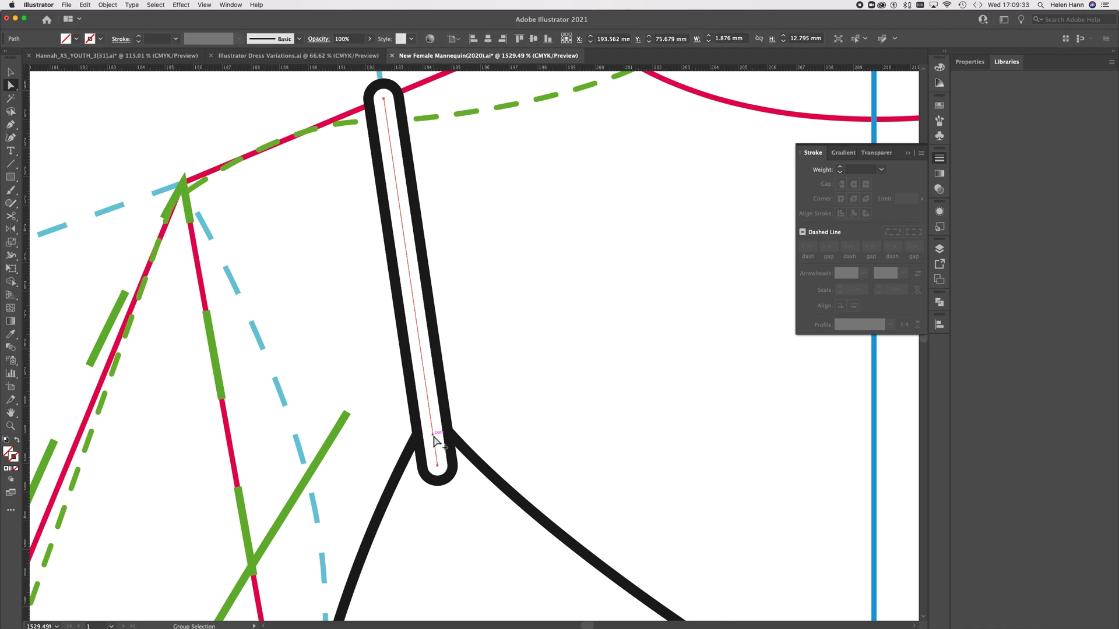
double_click(13, 457)
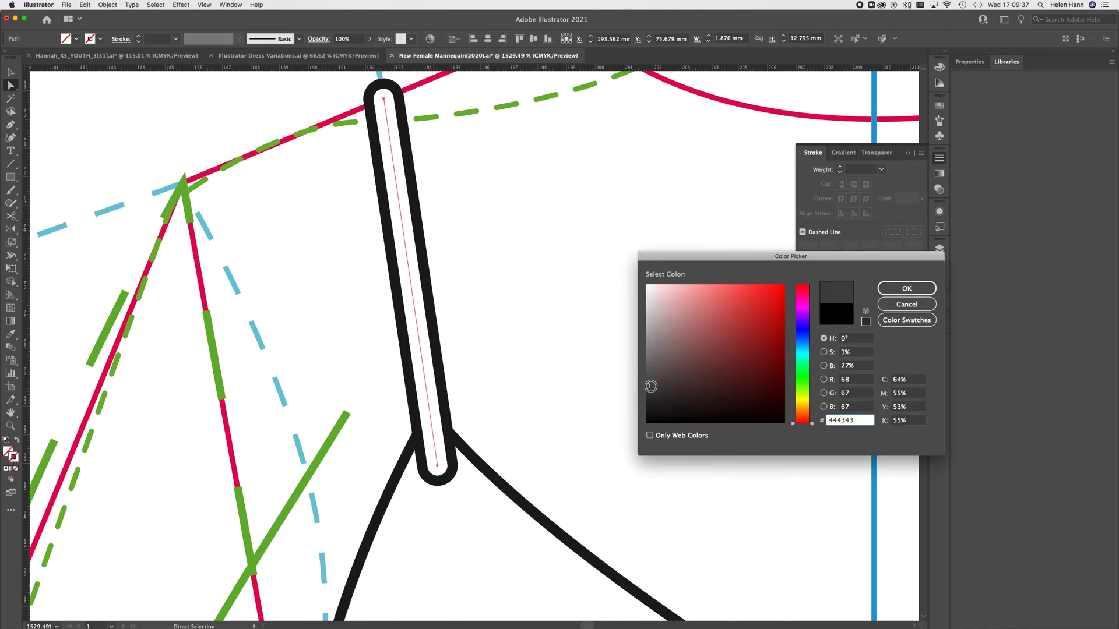
left_click(907, 289)
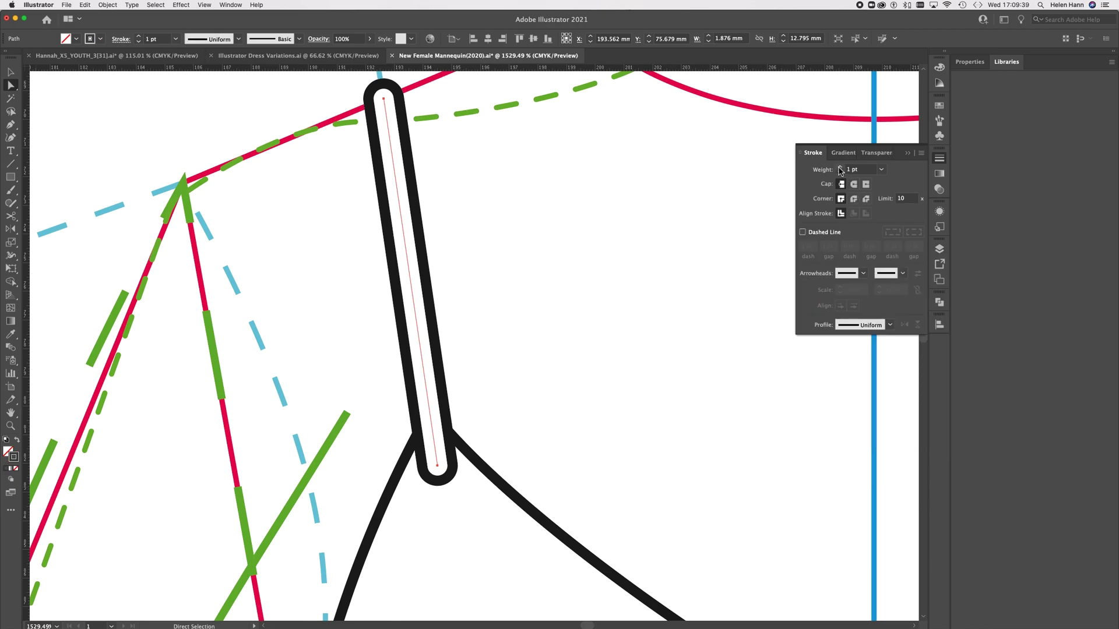
Make the strap's centre line a dashed 0.25 pt stroke with a 1 pt dash, and deselect it
left_click(841, 168)
left_click(840, 173)
left_click(810, 234)
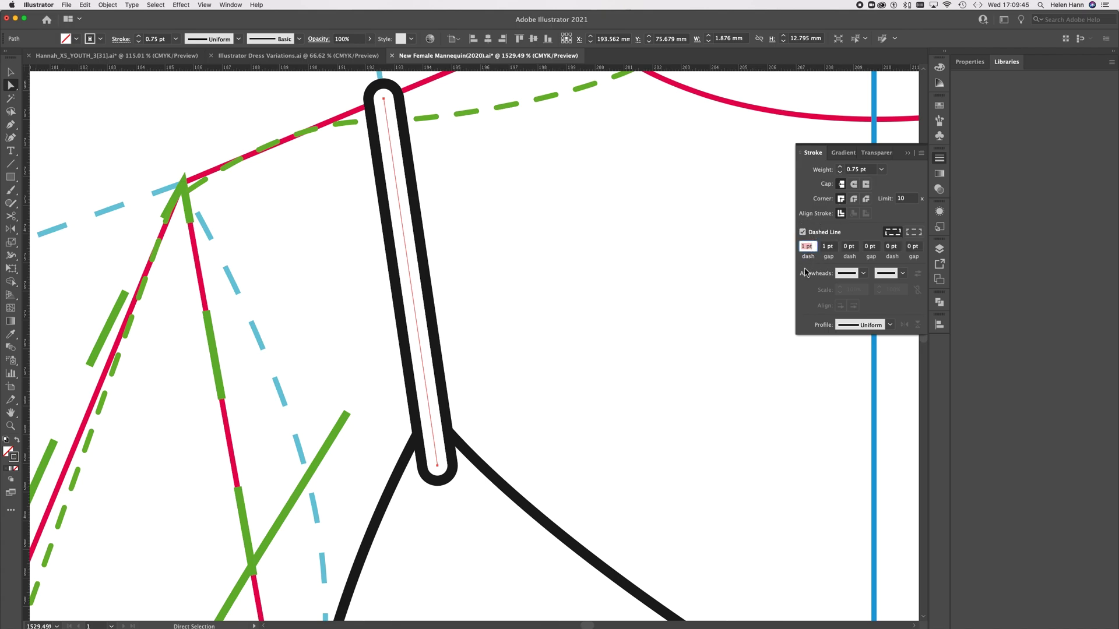
type("1")
key("Tab")
left_click(881, 170)
left_click(896, 187)
key("v")
left_click(244, 114)
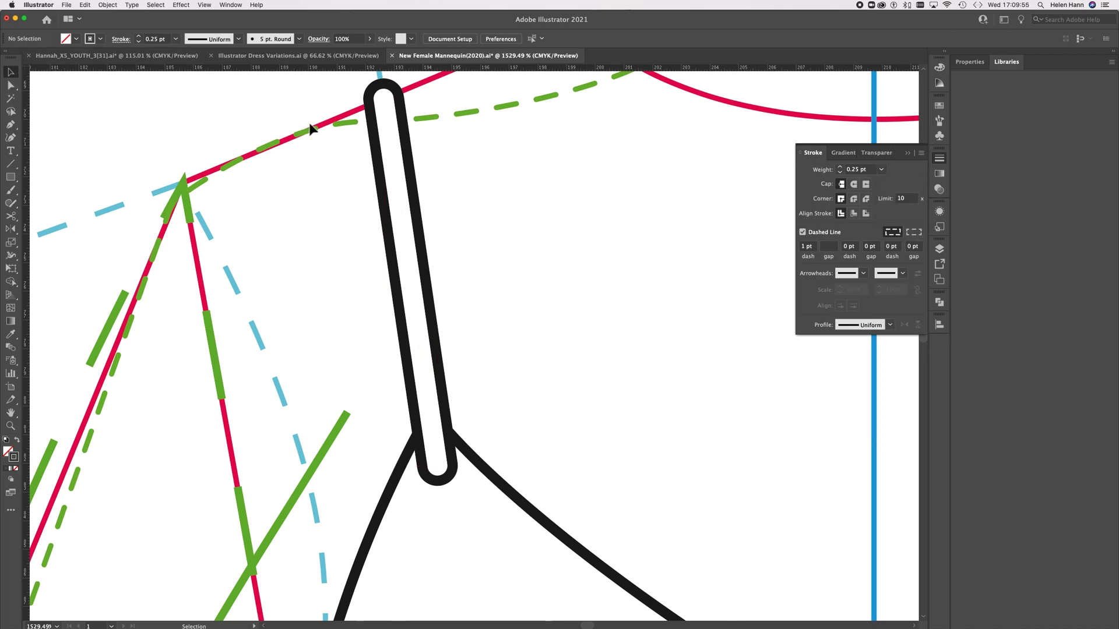
left_click(393, 161)
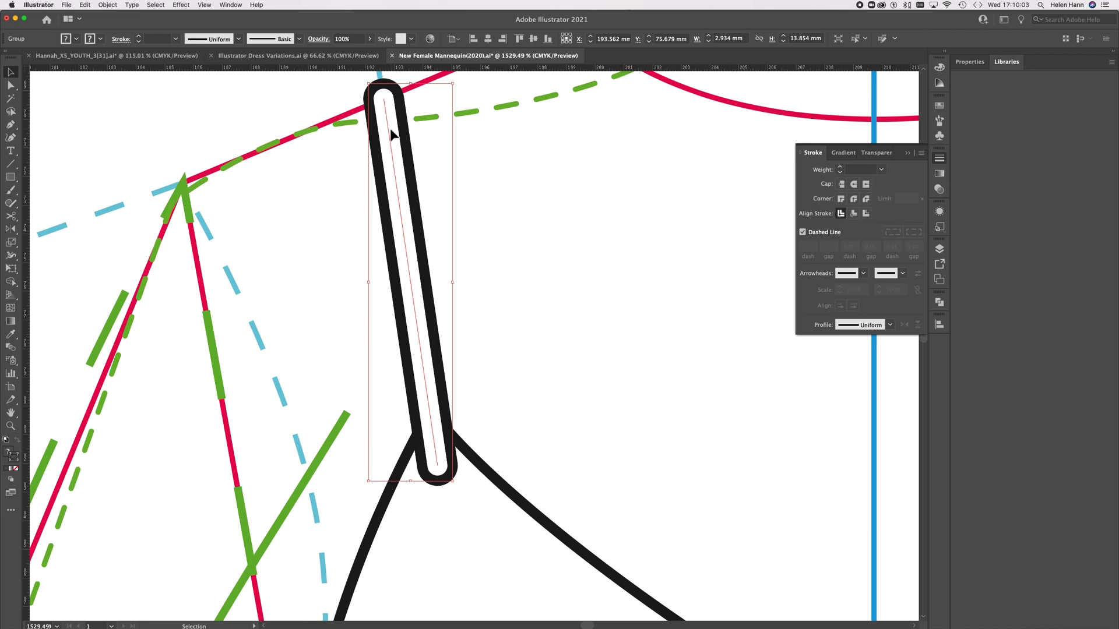
key("a")
key("v")
key("a")
key("Delete")
key("v")
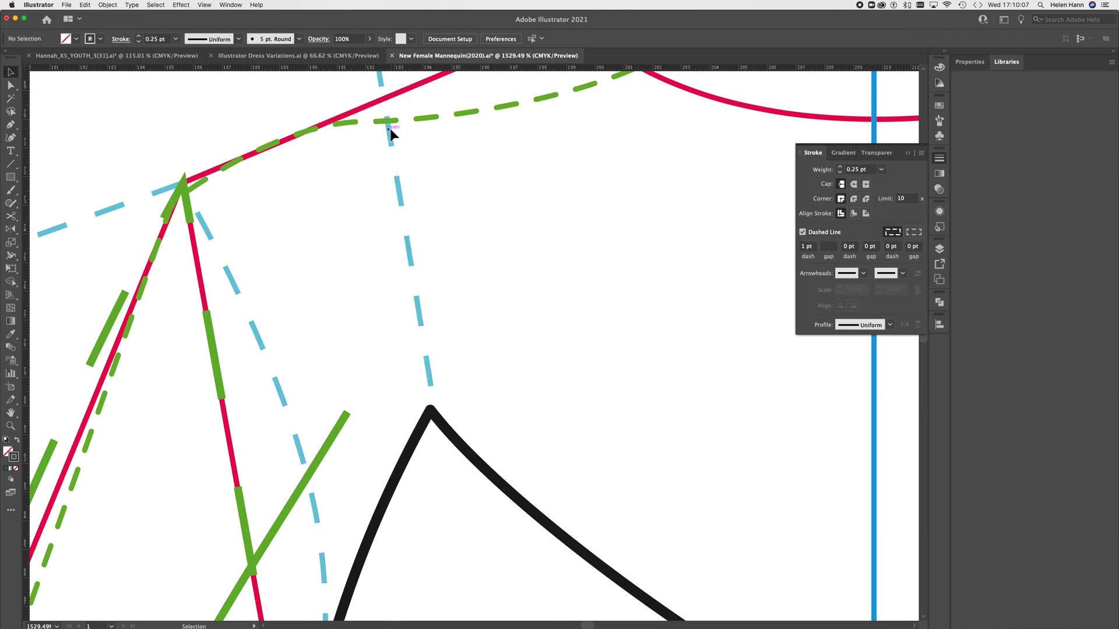
key("super+z")
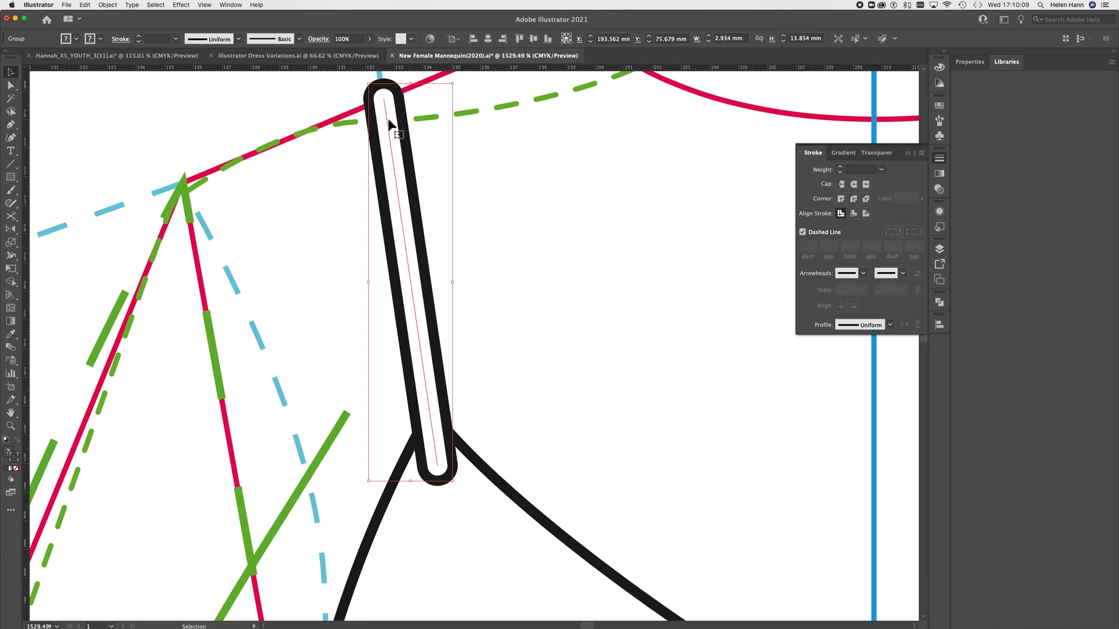
Select the strap's dashed centre line, bring it in front of the strap shape as topstitching, and deselect it
left_click(10, 86)
left_click(173, 107)
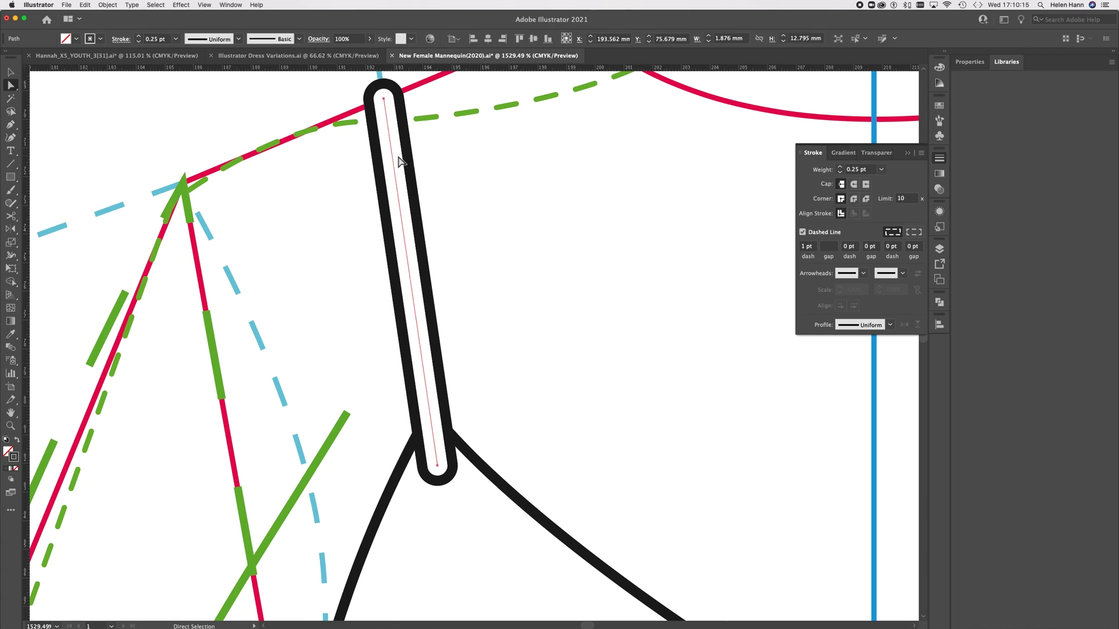
left_click(399, 156)
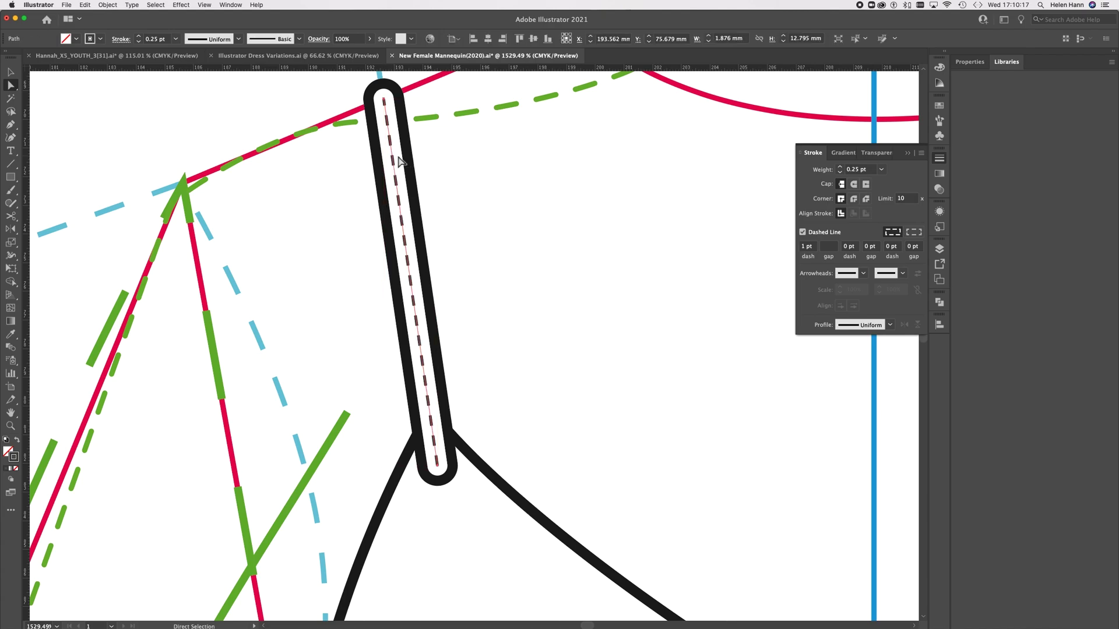
left_click(274, 120)
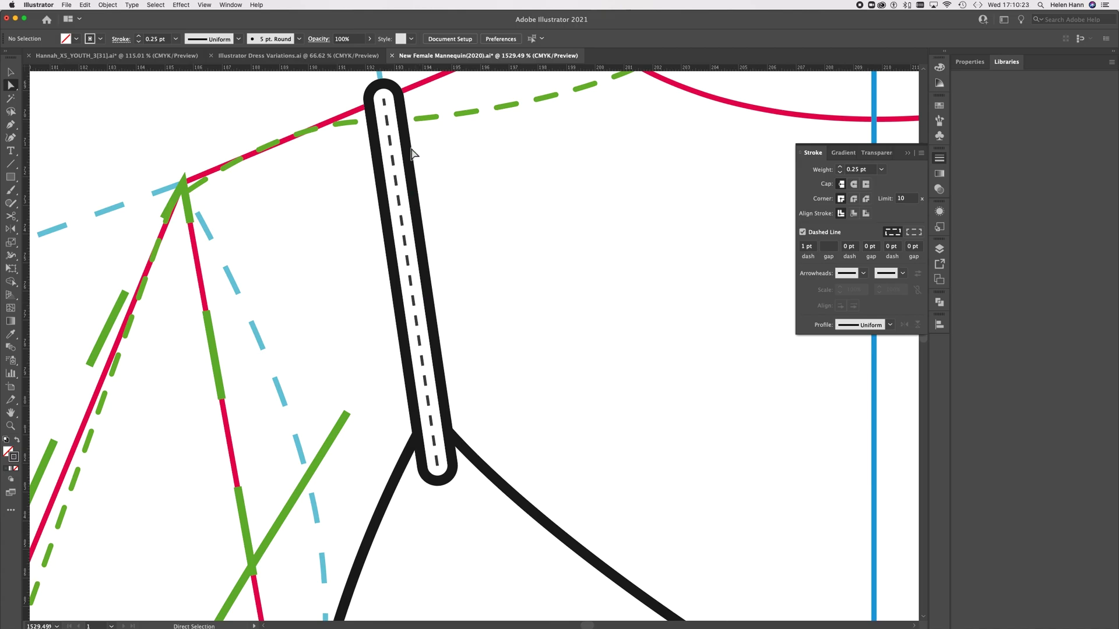
Select the dashed stitch line in the strap and give it round caps
scroll(289, 355, "down", 5)
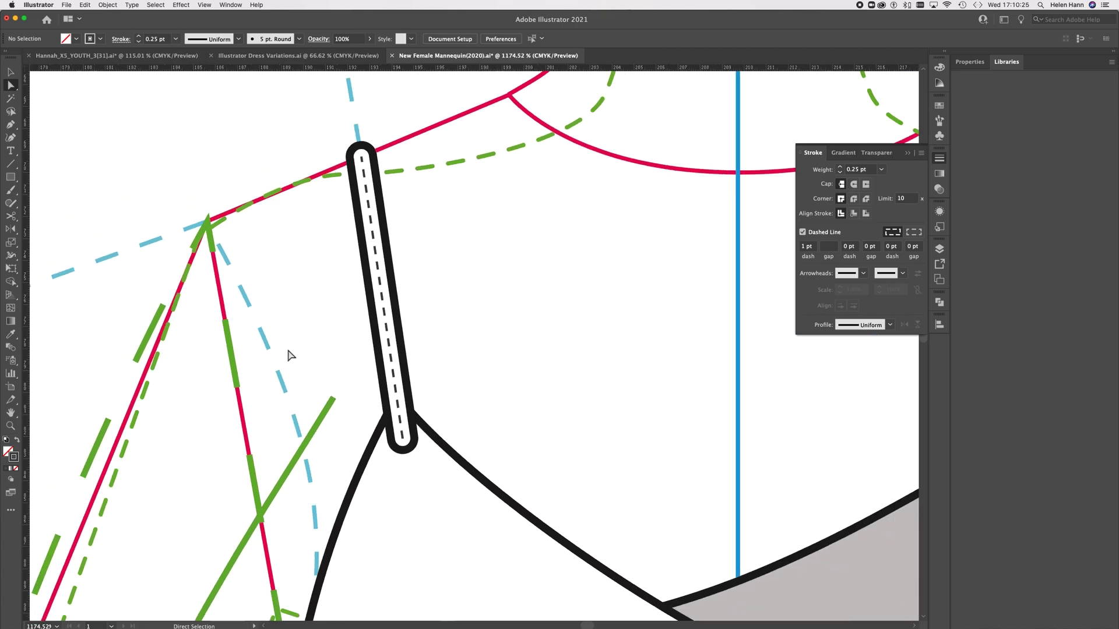
scroll(288, 355, "up", 6)
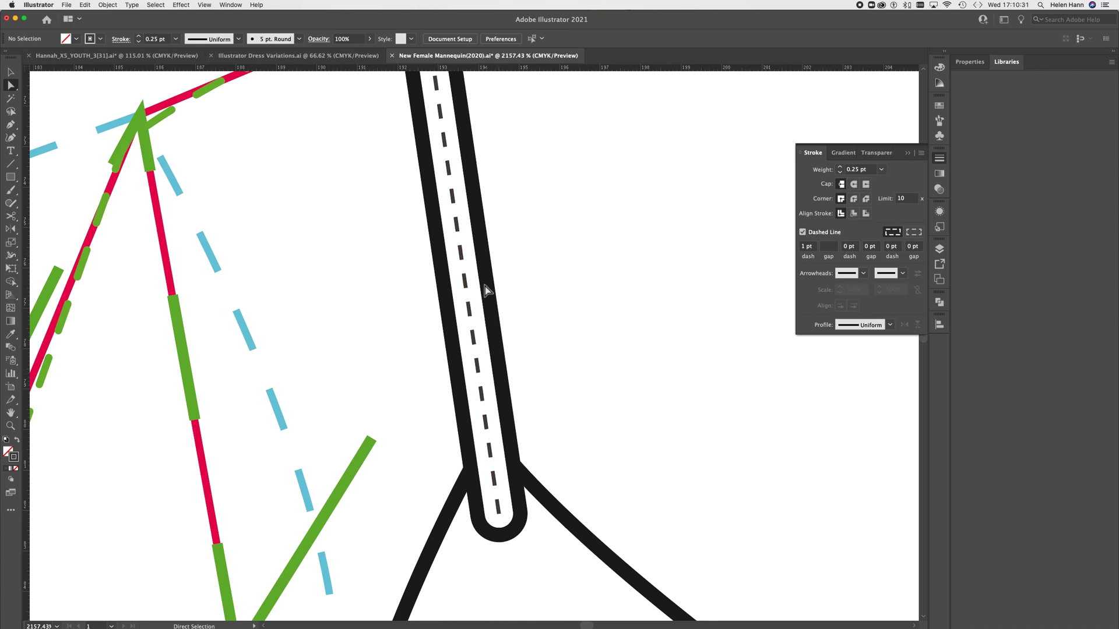
left_click(456, 230)
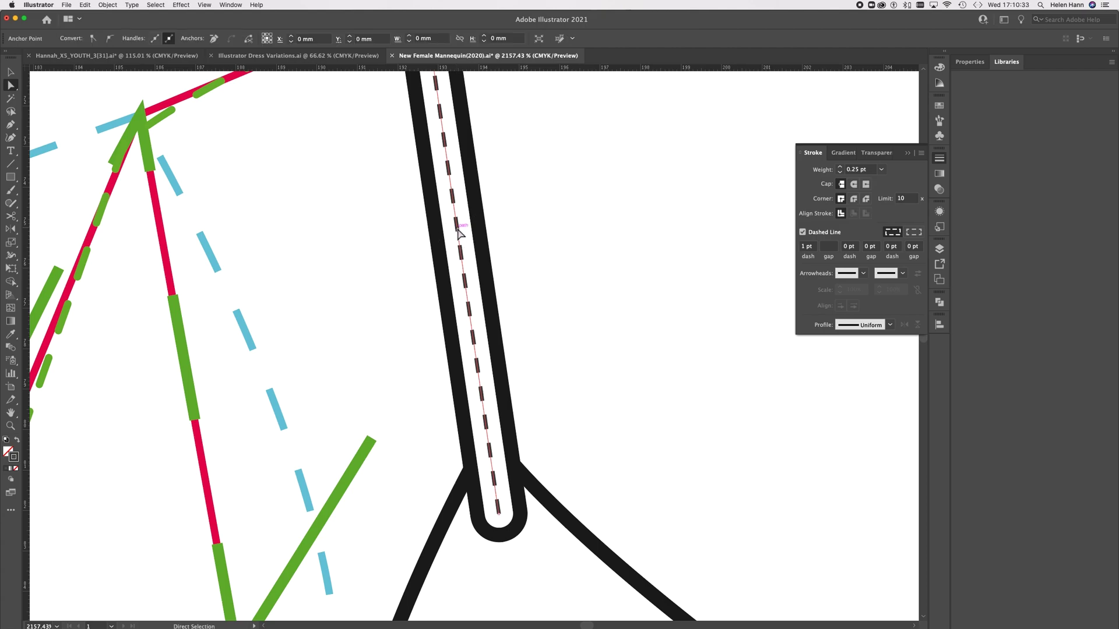
left_click(854, 184)
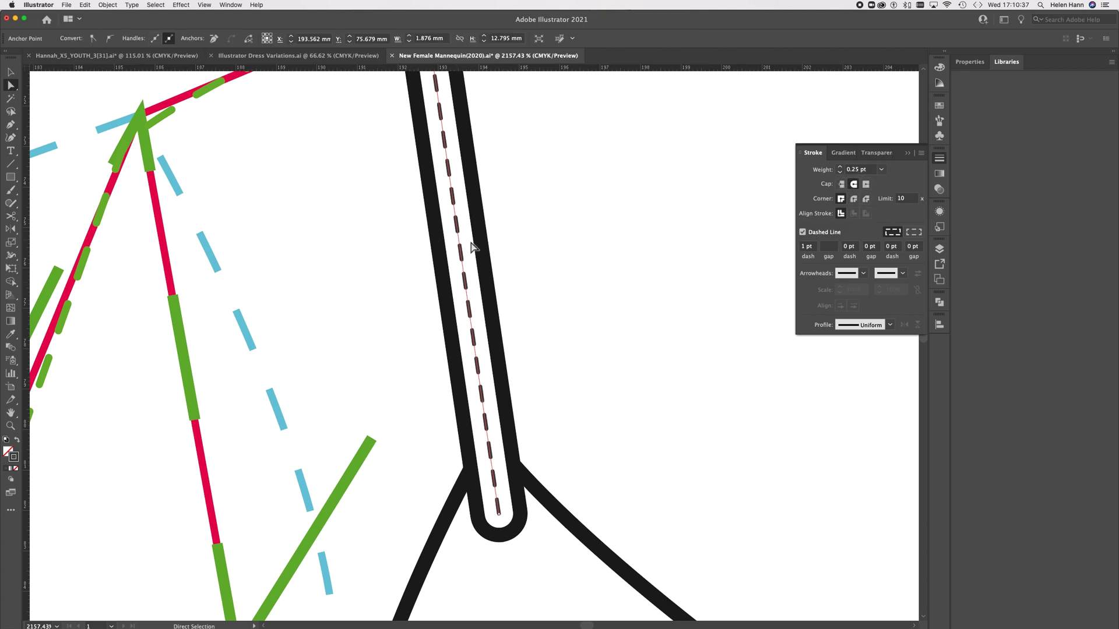
Align the strap stitch line's dashes to the path ends, and deselect it
left_click(914, 234)
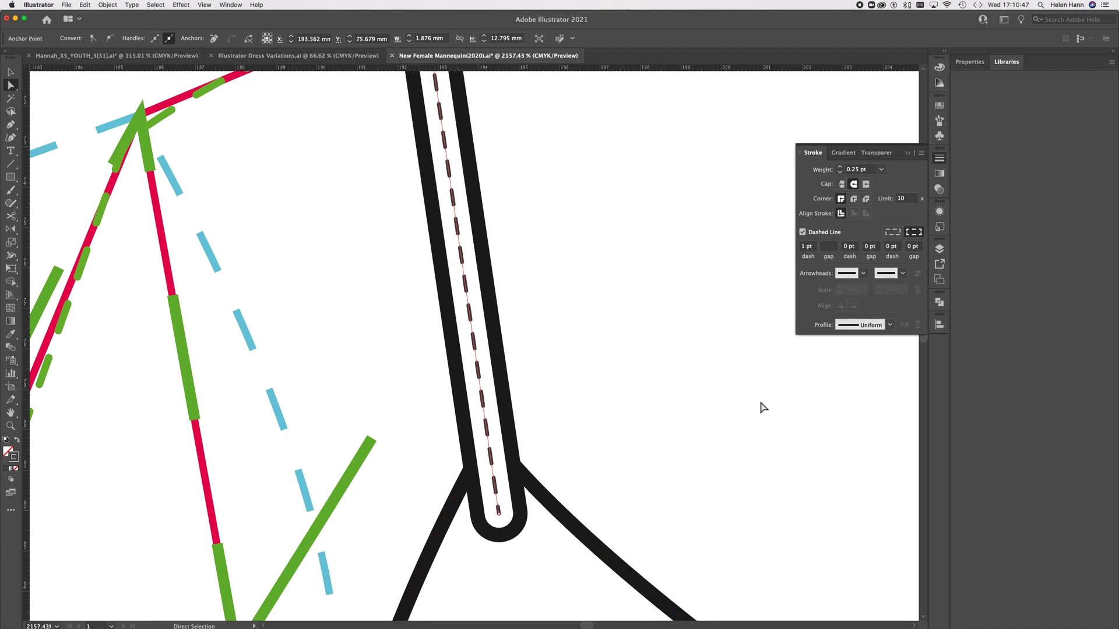
scroll(551, 314, "down", 3)
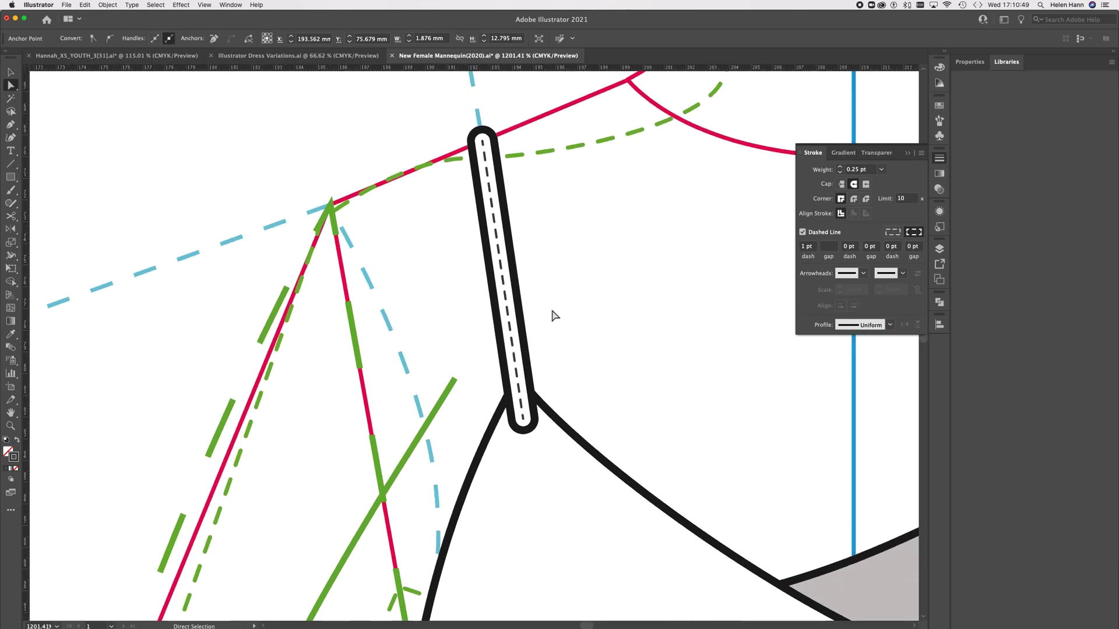
left_click(10, 72)
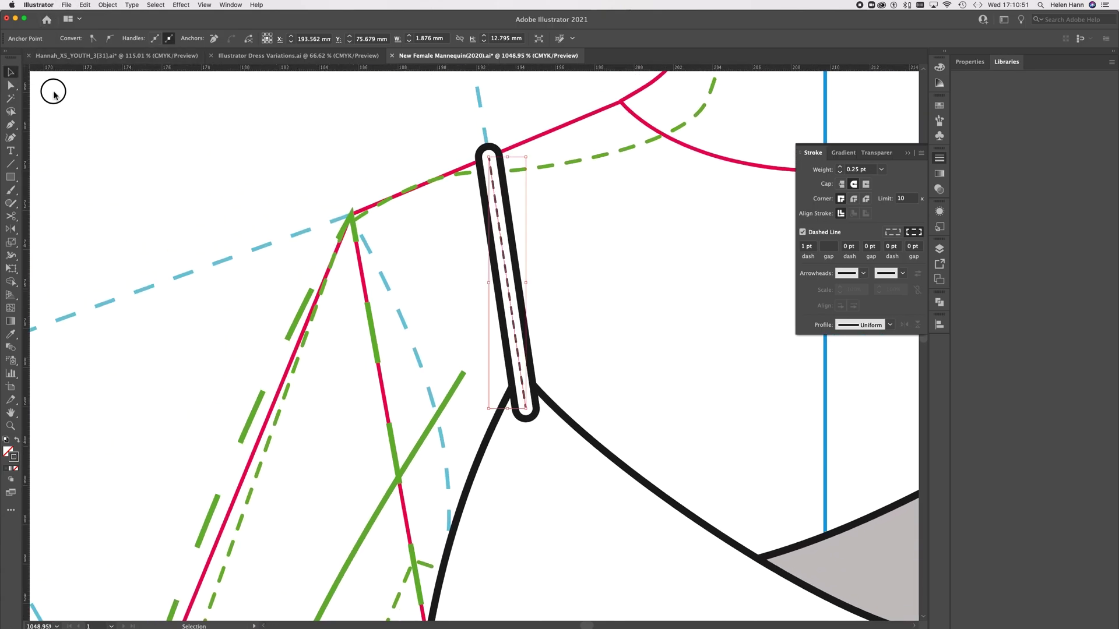
left_click(347, 136)
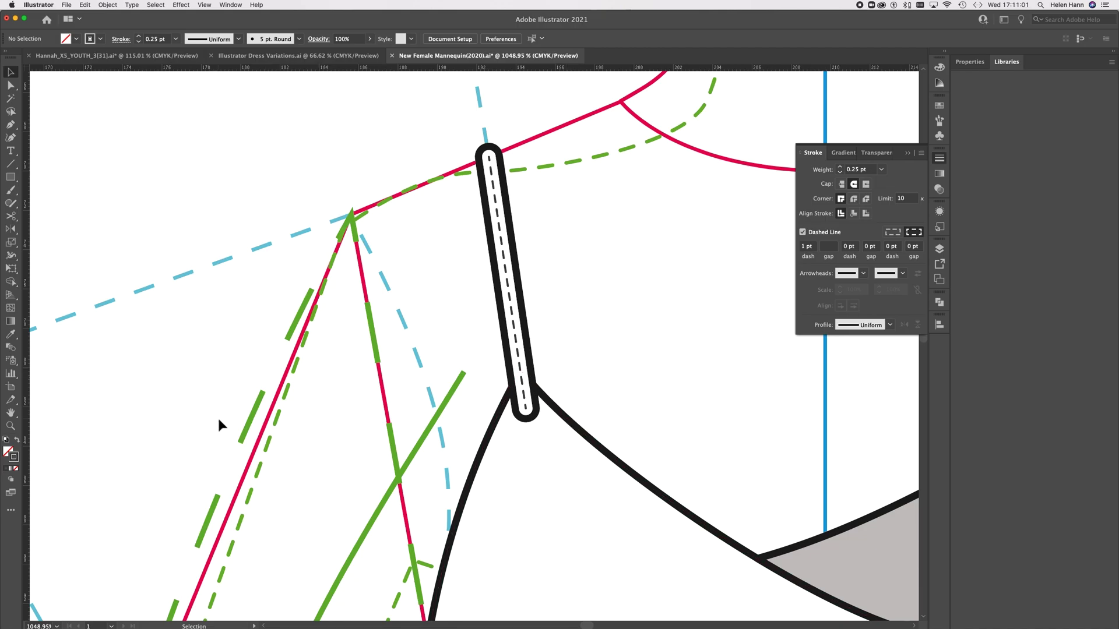
scroll(218, 416, "down", 5)
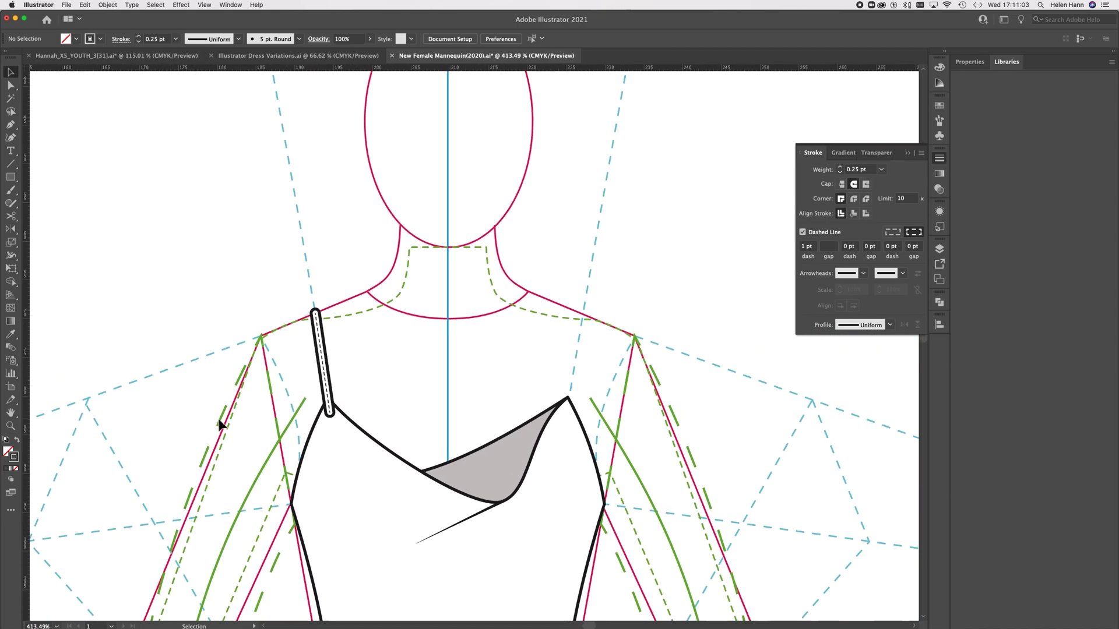
scroll(218, 418, "right", 2)
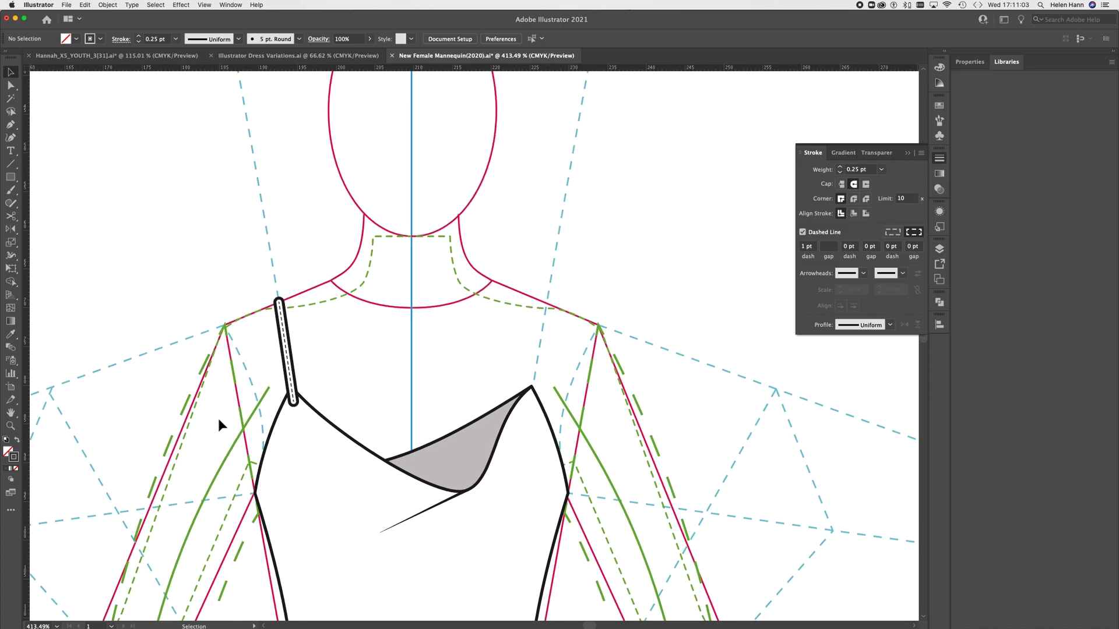
left_click(10, 426)
left_click_drag(326, 391, 450, 412)
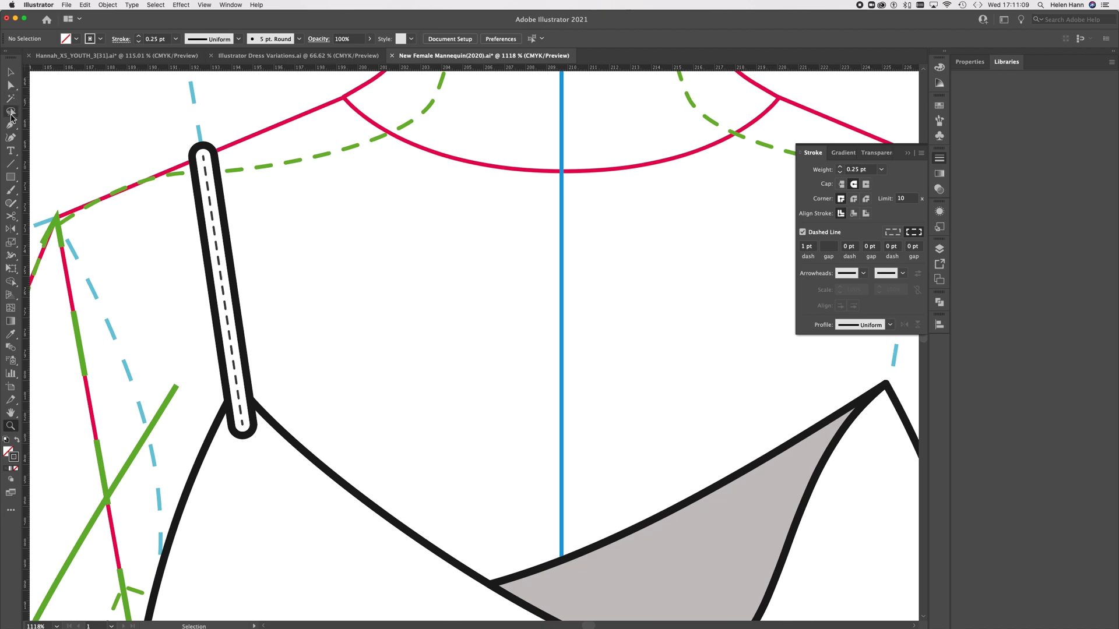
left_click(10, 124)
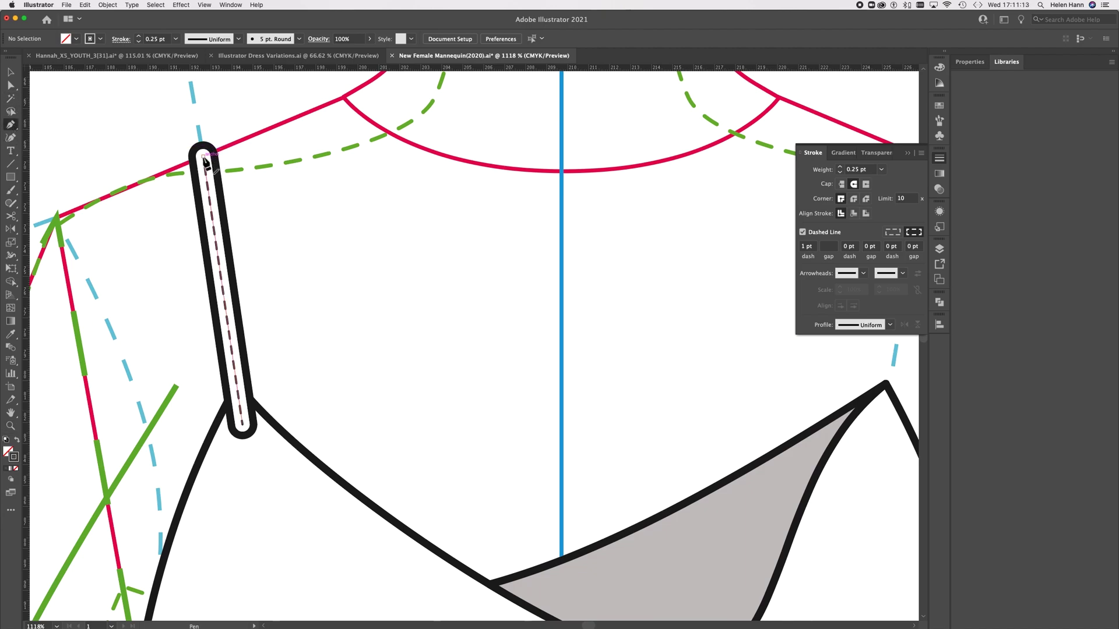
left_click(11, 71)
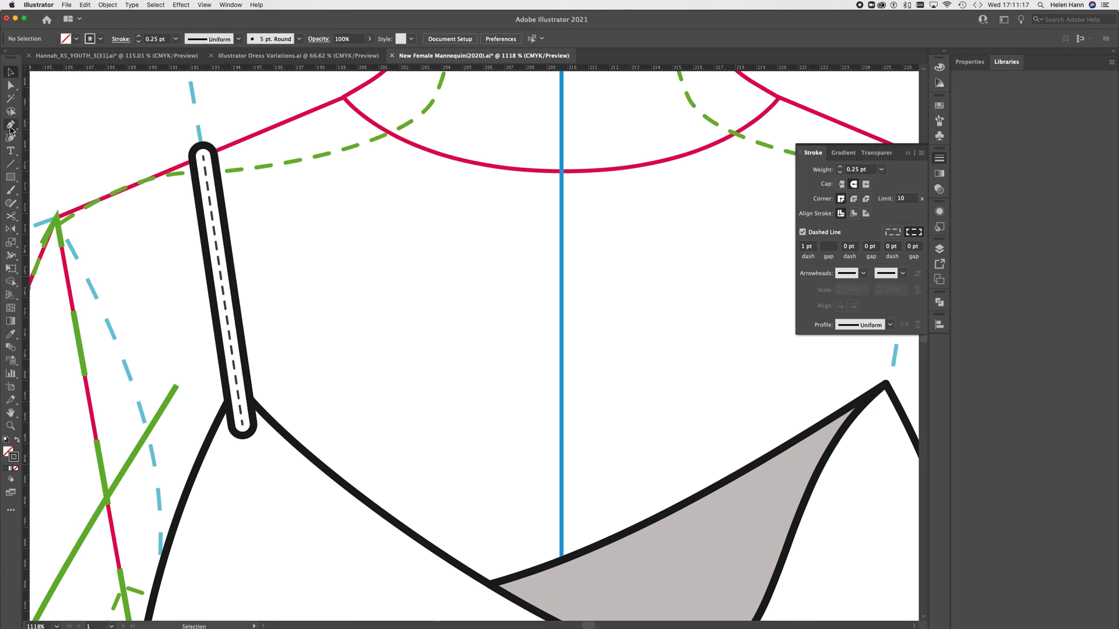
left_click(249, 182)
right_click(248, 182)
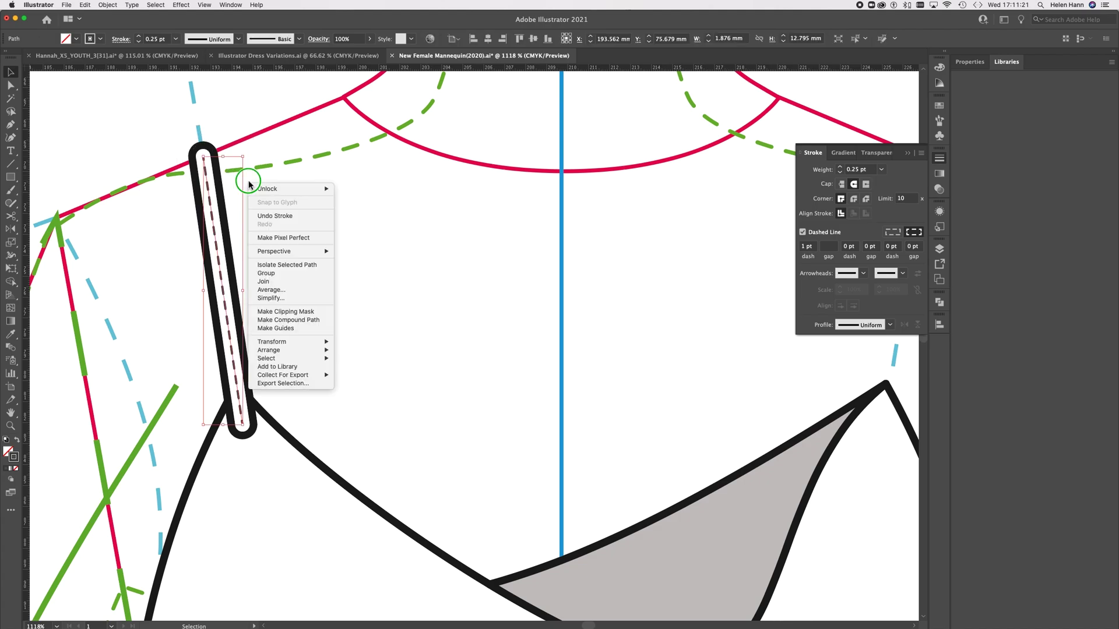
mouse_move(264, 193)
left_click(268, 161)
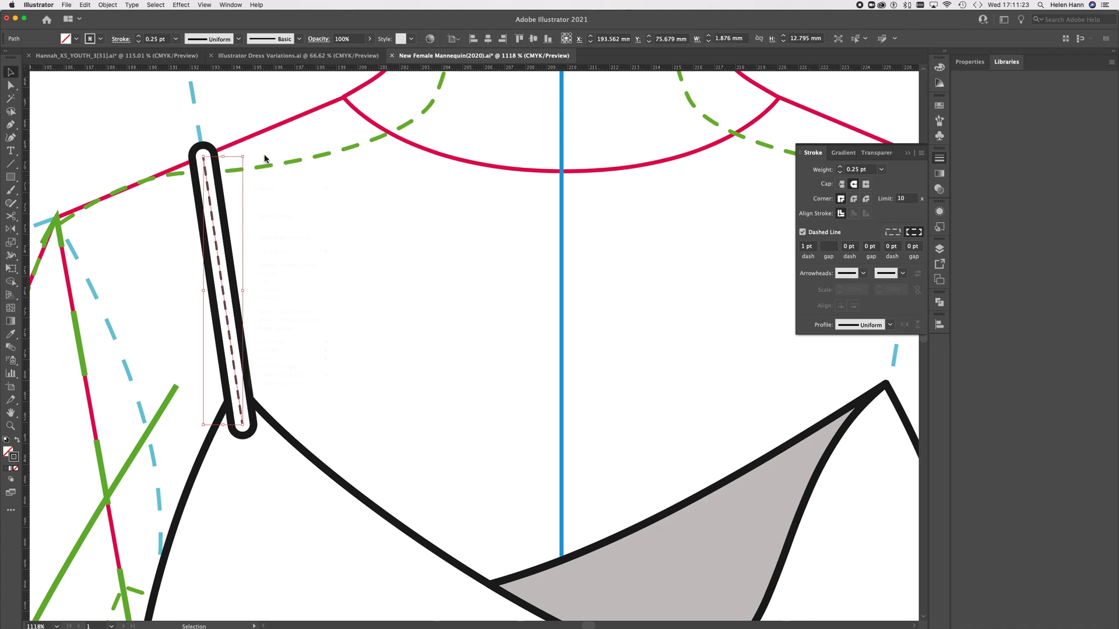
left_click(235, 177)
left_click(209, 183)
key("super+shift+a")
left_click_drag(162, 129, 263, 218)
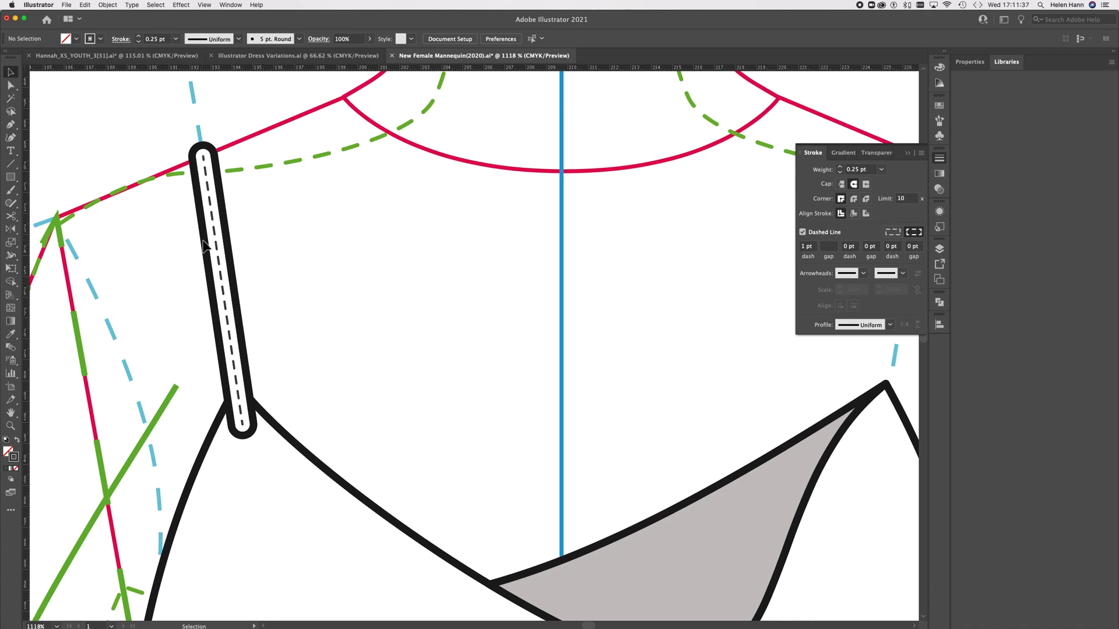
Draw a straight diagonal line with the Pen tool from the strap's upper end down to the neckline, about 8 mm wide and 17 mm high
left_click(11, 124)
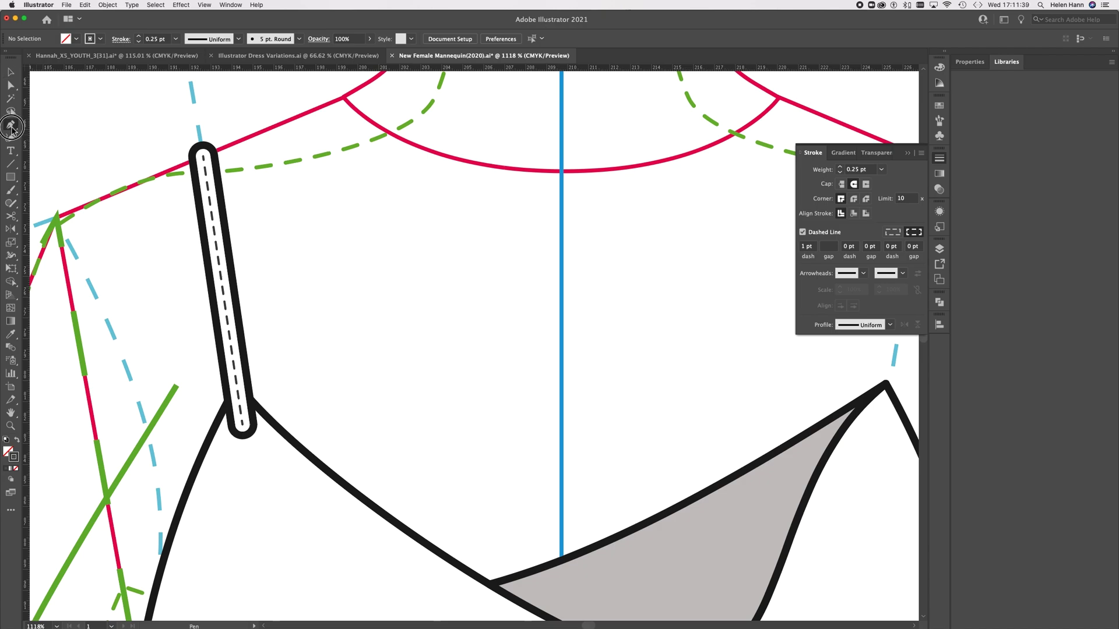
left_click(204, 157)
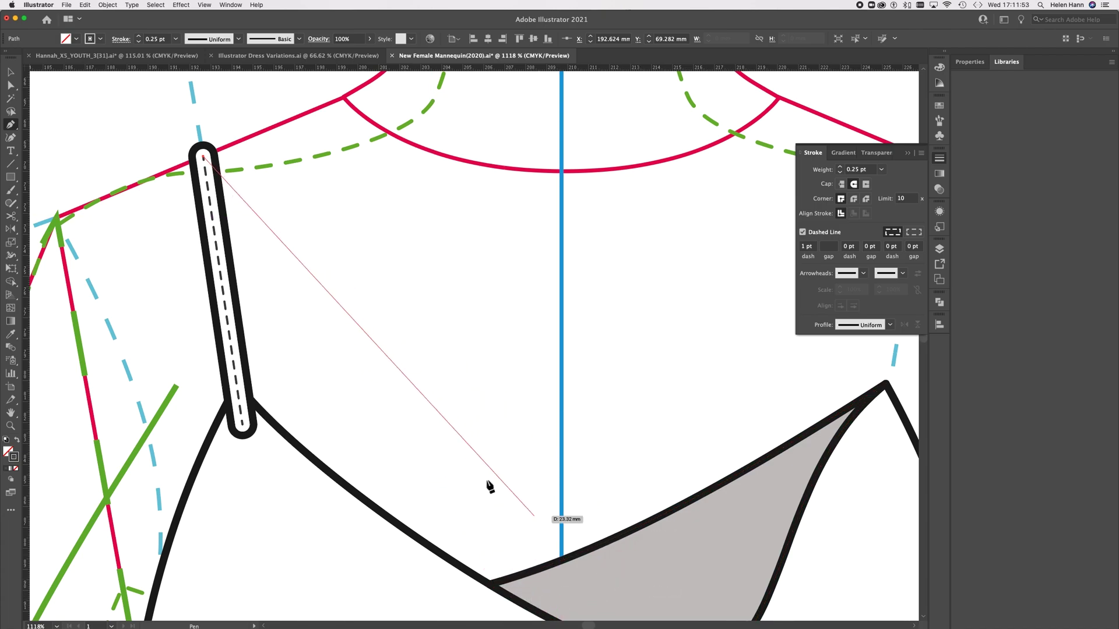
left_click(376, 512)
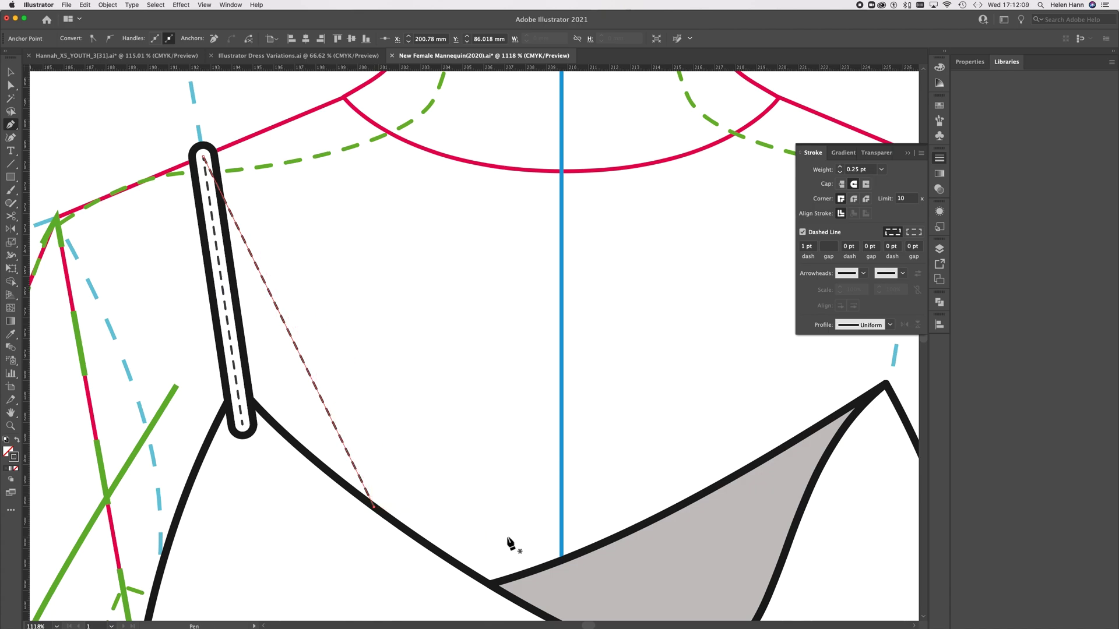
Give the diagonal line a solid 3 pt stroke with round corners
left_click(869, 170)
type("3")
left_click(854, 199)
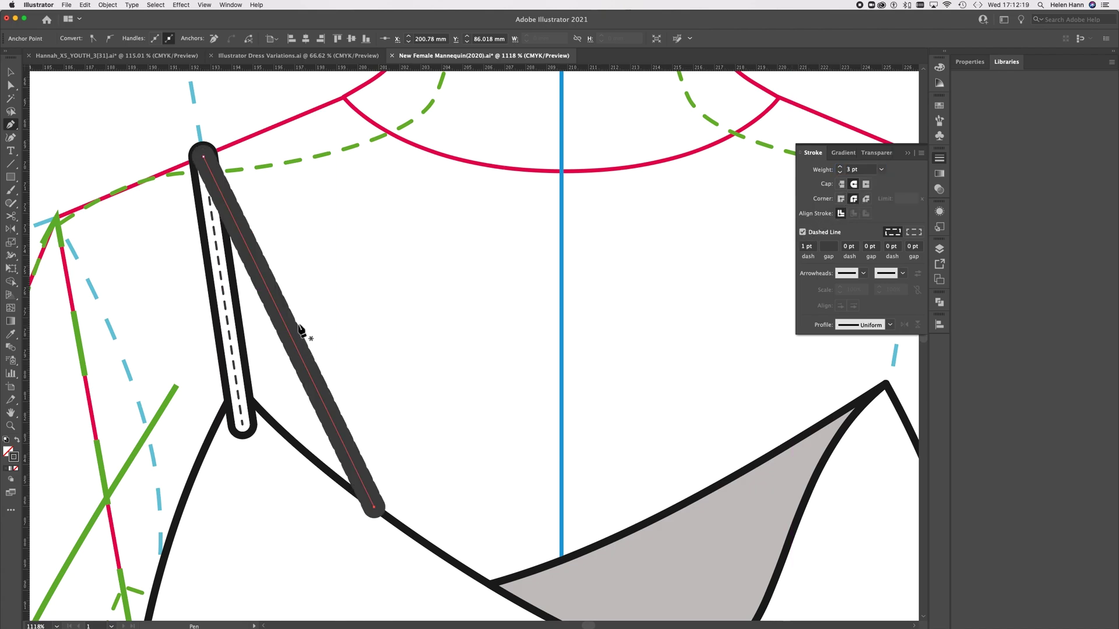
left_click(803, 232)
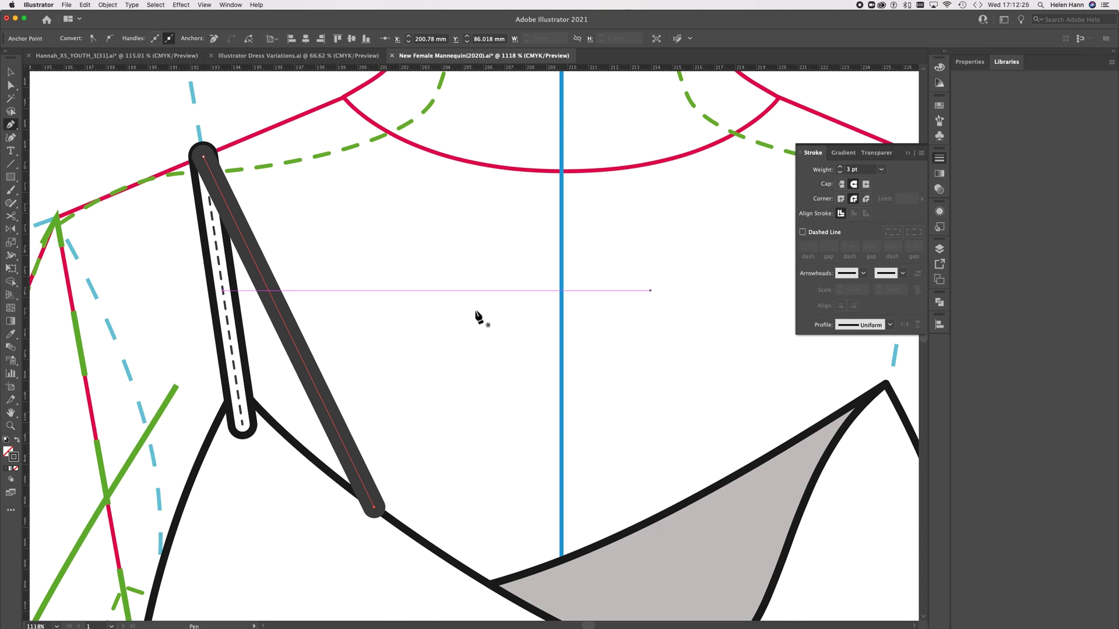
Set the diagonal line's stroke colour to black 000000
double_click(14, 456)
left_click_drag(649, 422, 620, 429)
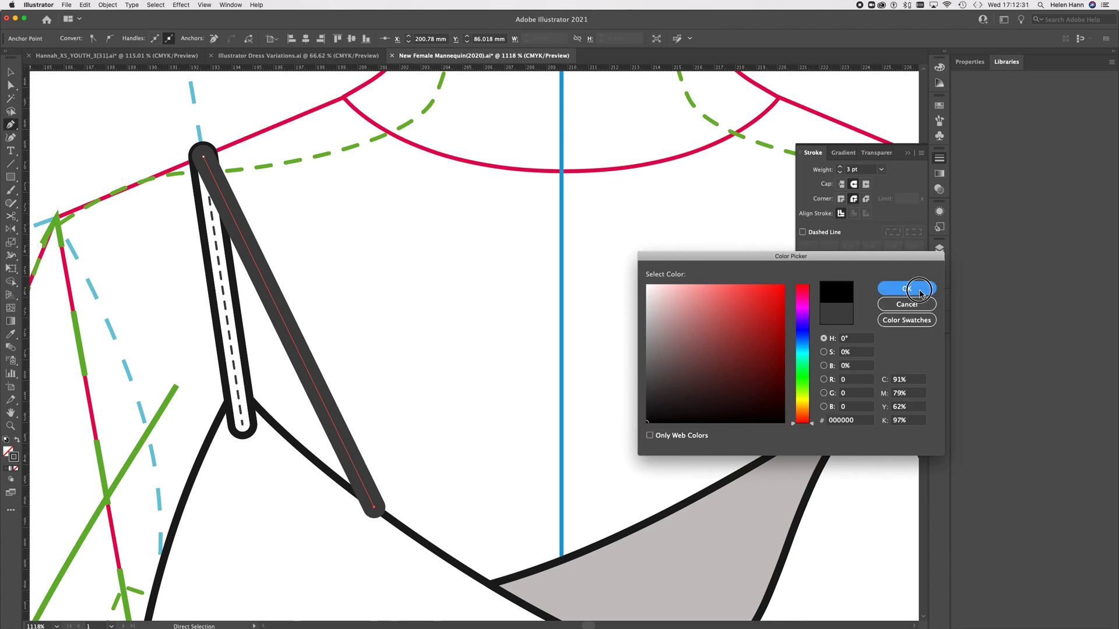
left_click(907, 288)
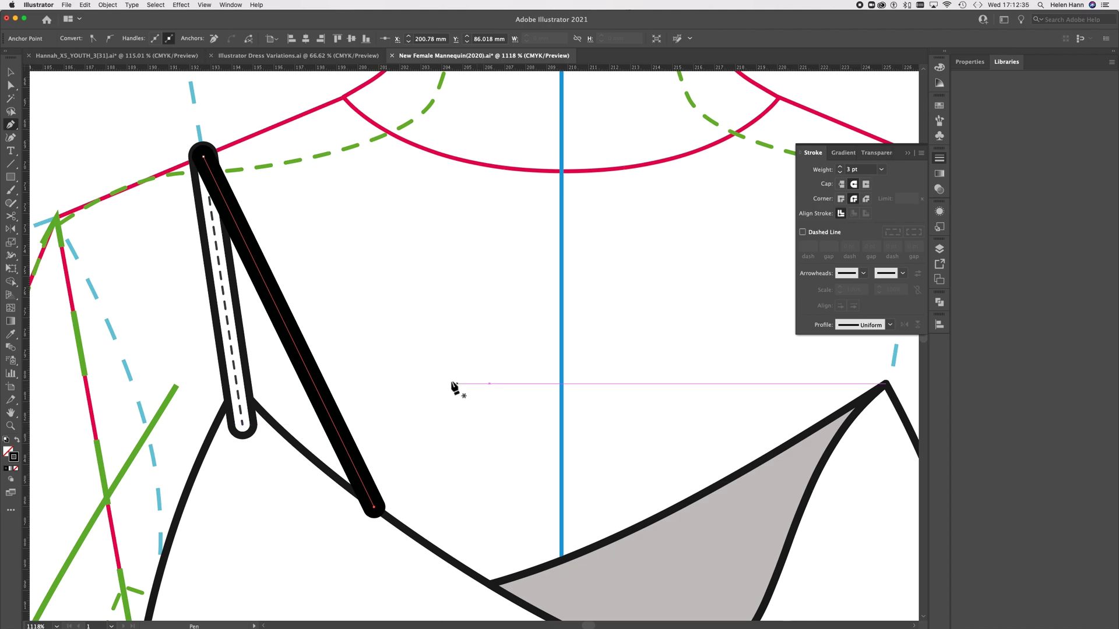
Convert the thick diagonal line to a filled shape with Outline Stroke, and deselect it
left_click(108, 5)
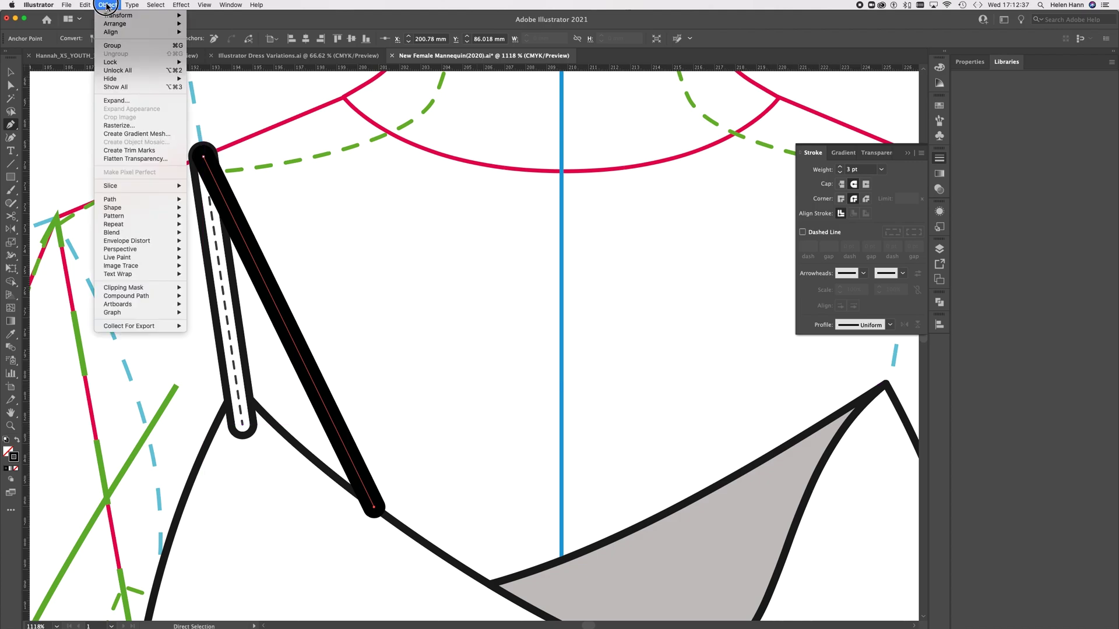
mouse_move(112, 208)
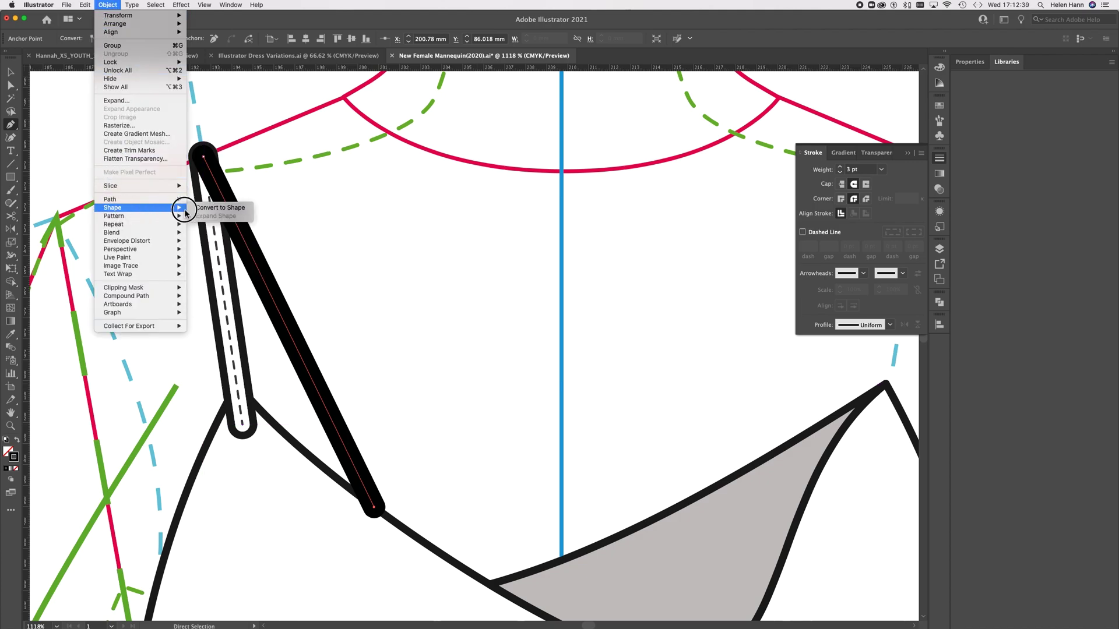
mouse_move(165, 200)
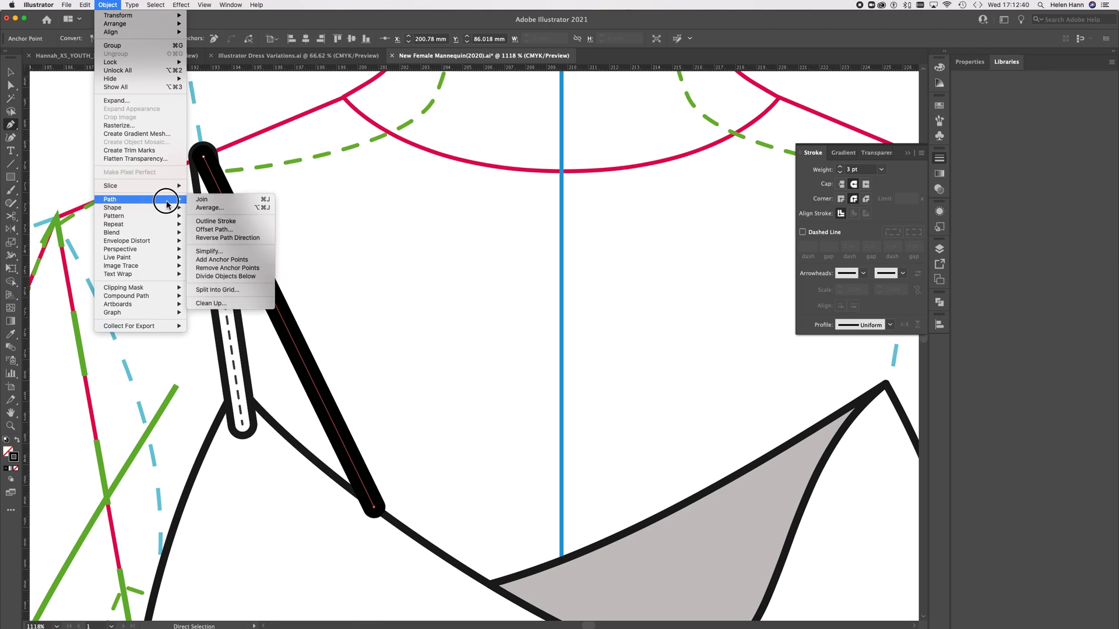
left_click(207, 222)
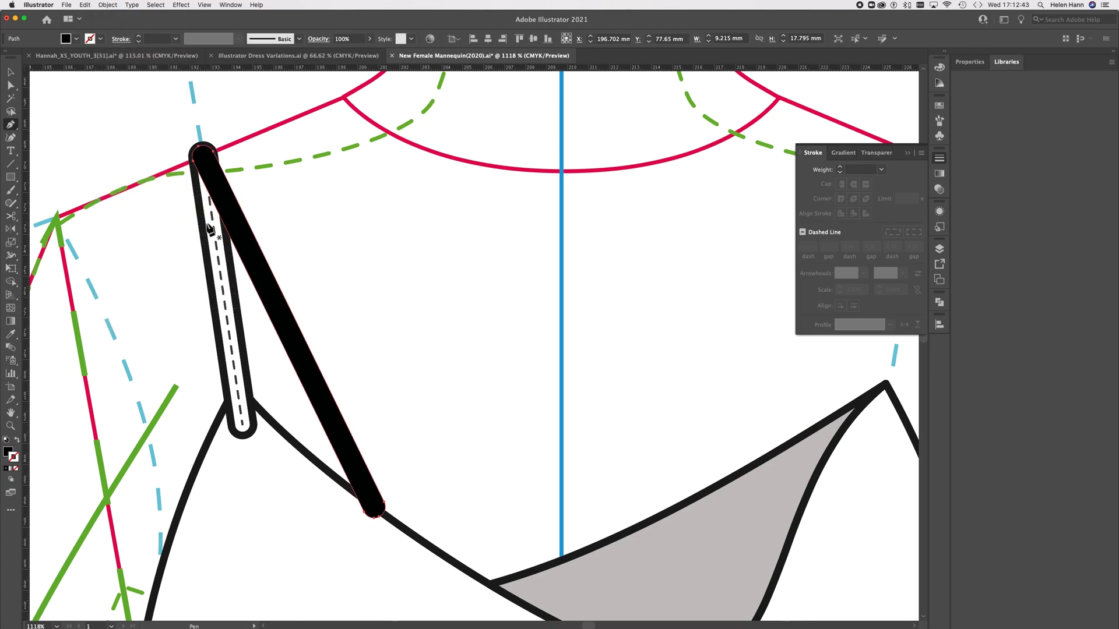
left_click(11, 72)
left_click(102, 128)
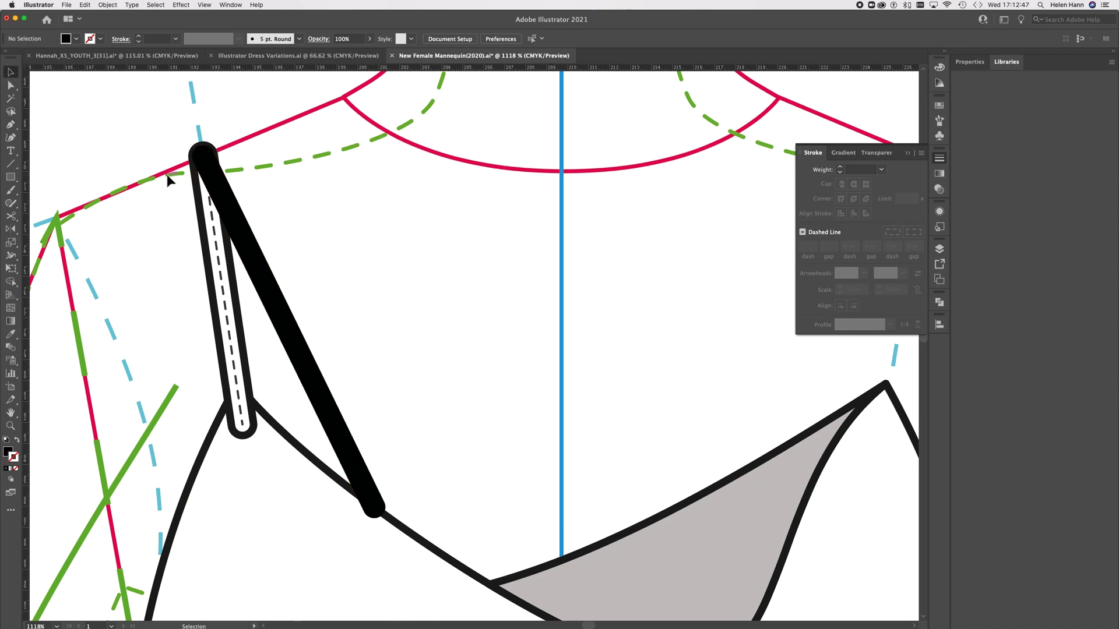
Undo the outlining of the diagonal line, keeping the line selected as an editable stroke
key("a")
left_click(233, 222)
key("v")
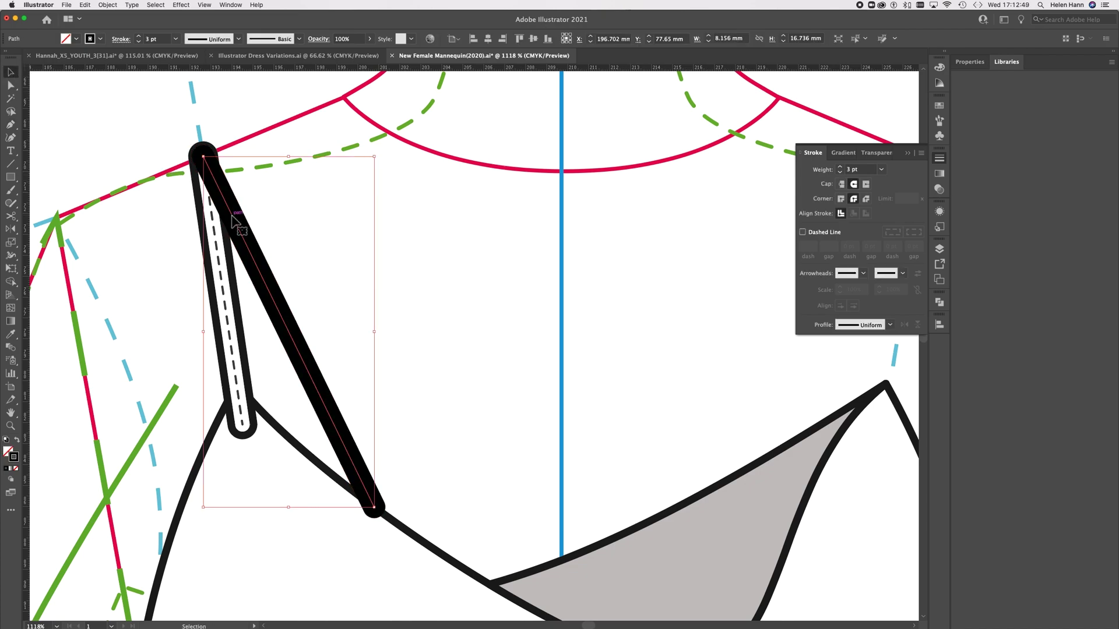
Apply Outline Stroke to the diagonal line and copy the dress body's white fill and 1 pt stroke onto it with the Eyedropper
left_click(104, 5)
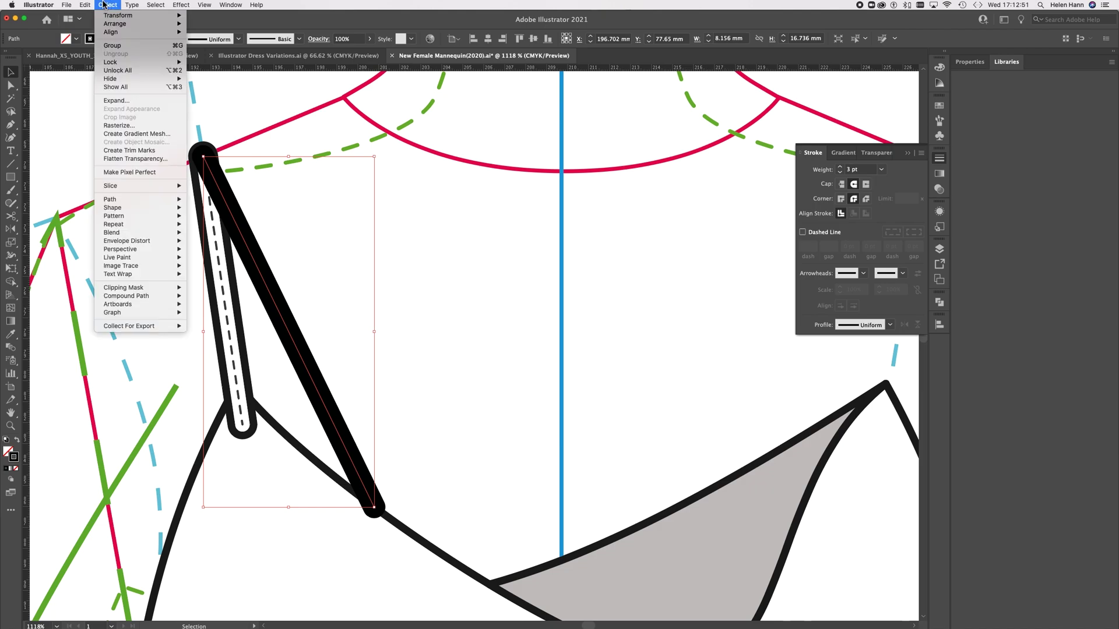
mouse_move(123, 198)
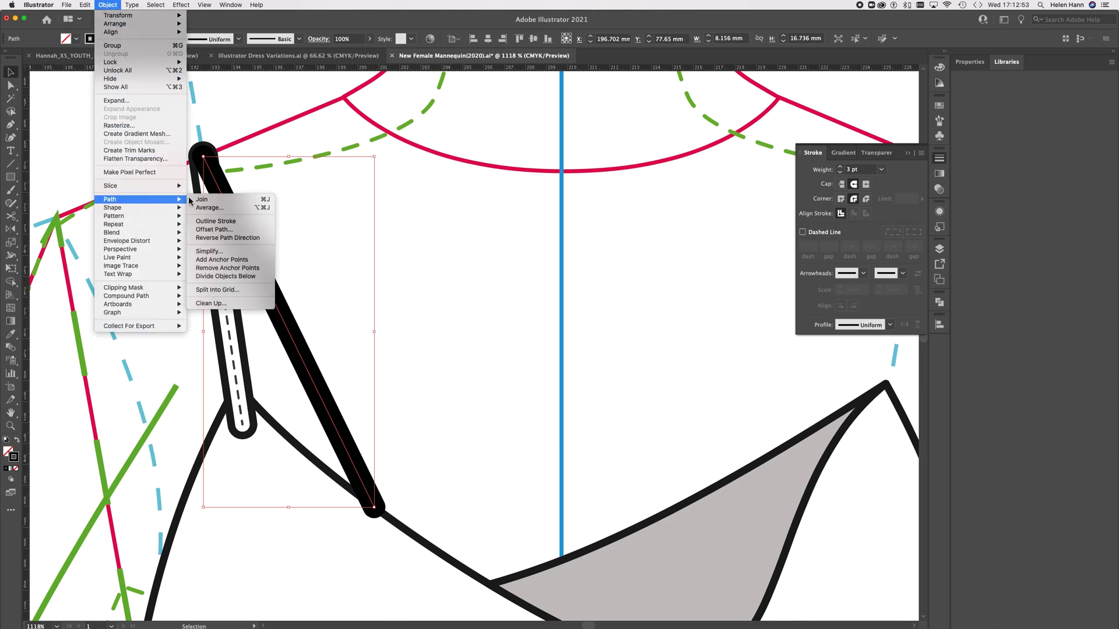
left_click(224, 209)
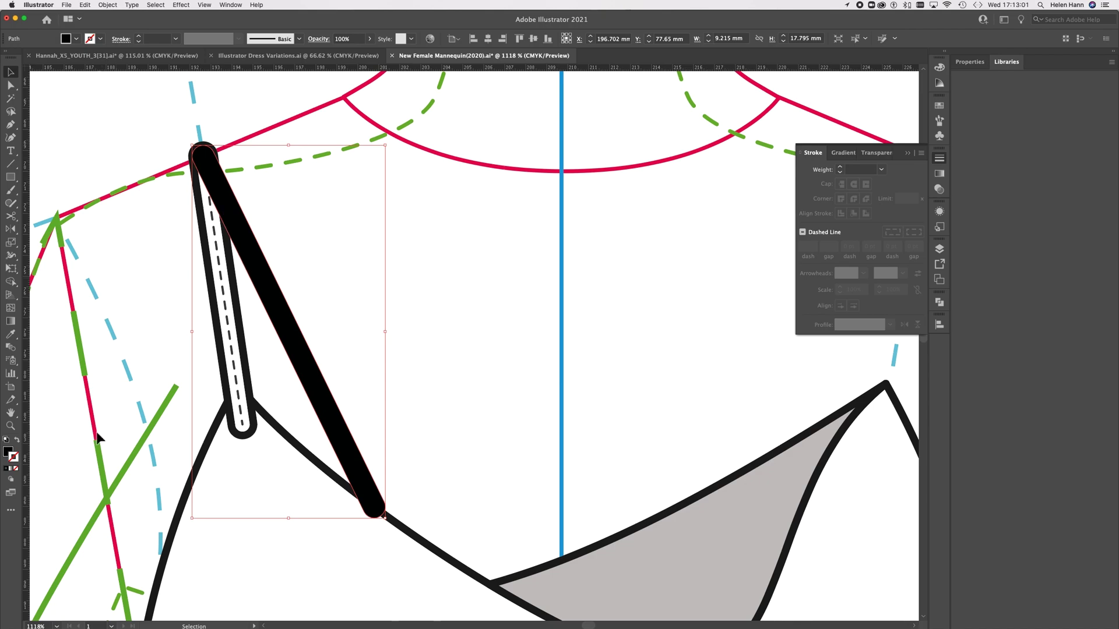
key("i")
left_click(296, 513)
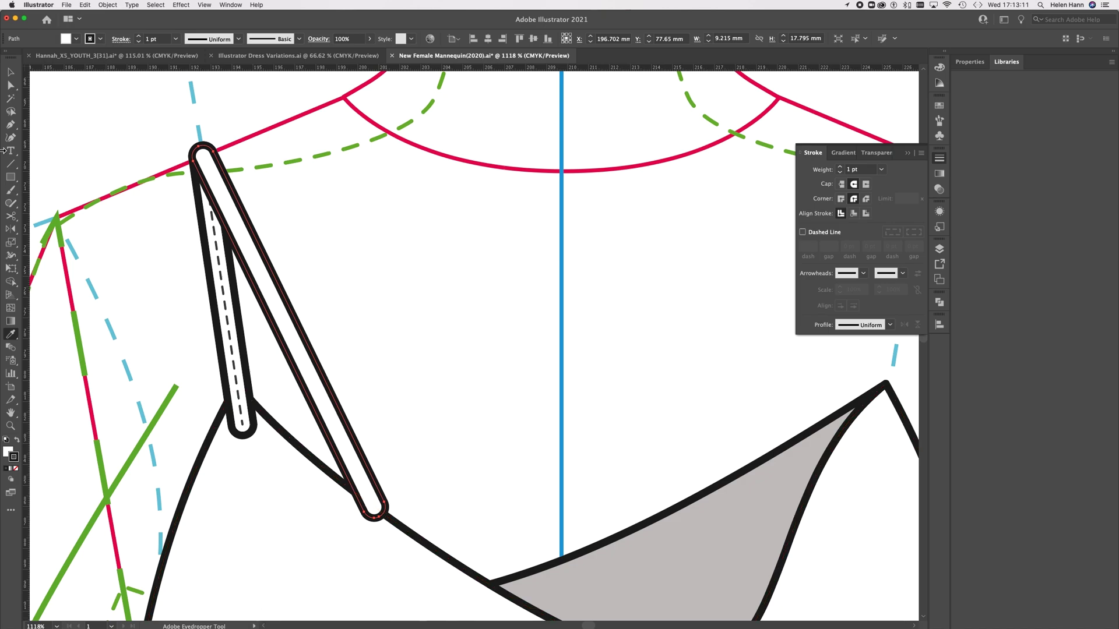
Undo the sampled appearance and the outlining of the diagonal strap
left_click(10, 72)
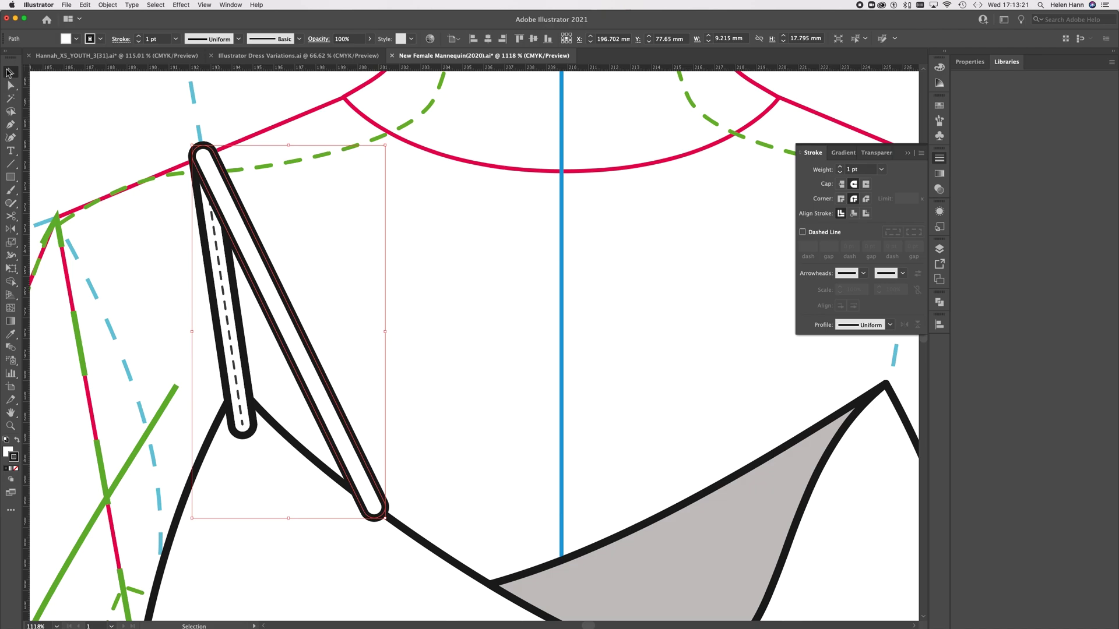
key("shift+x")
key("shift+x")
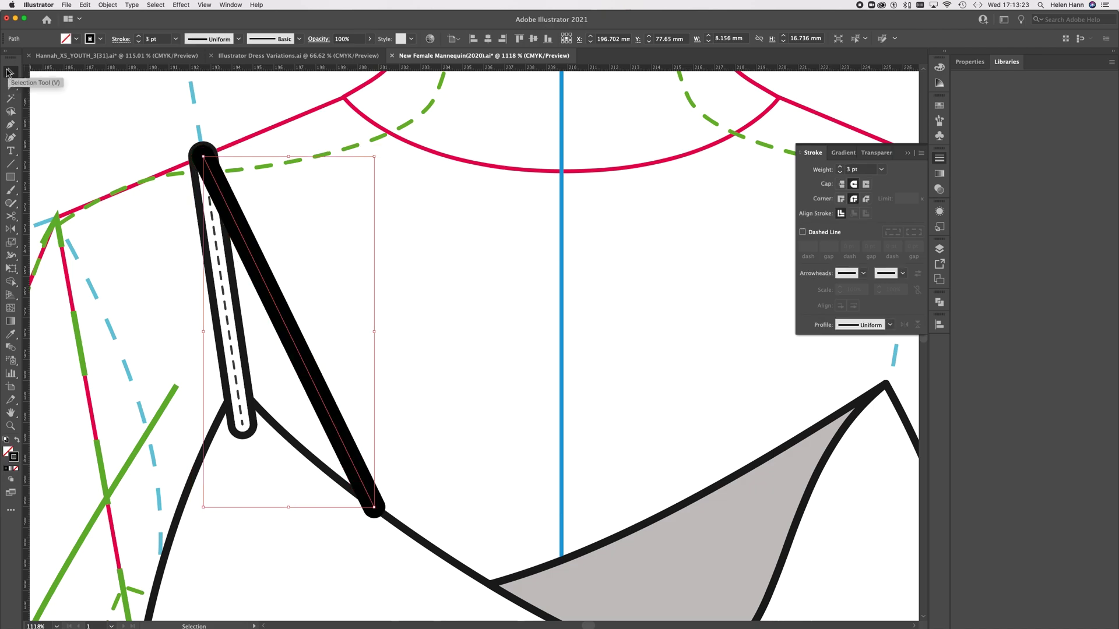
Scale the diagonal line past the neckline to about 9 mm wide and 19 mm high, and deselect it
left_click(274, 342)
left_click(325, 404)
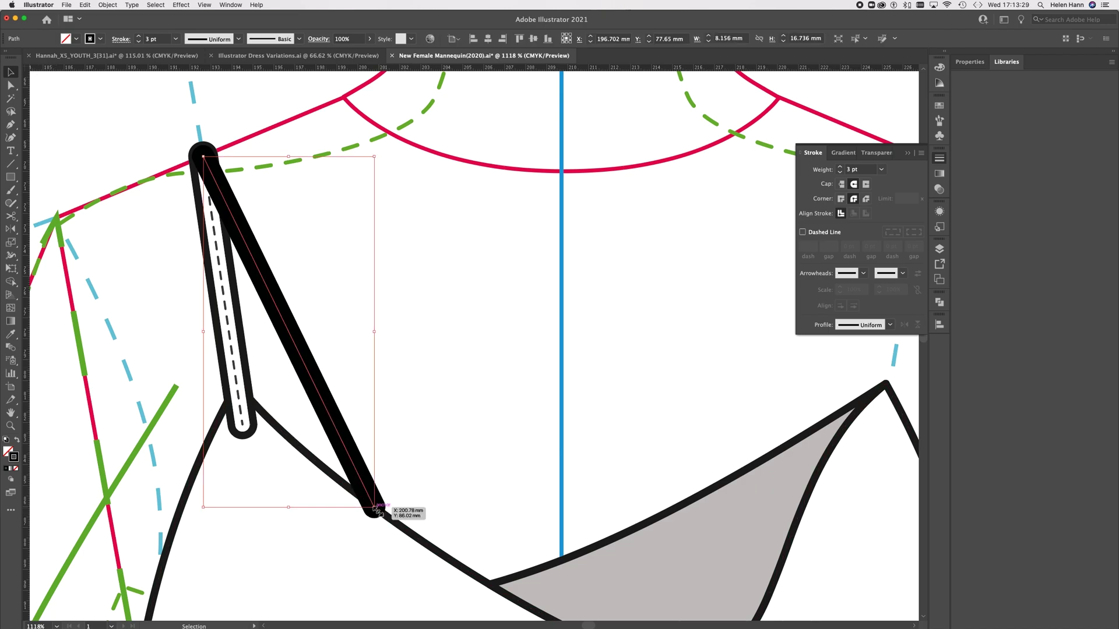
left_click_drag(376, 510, 394, 557)
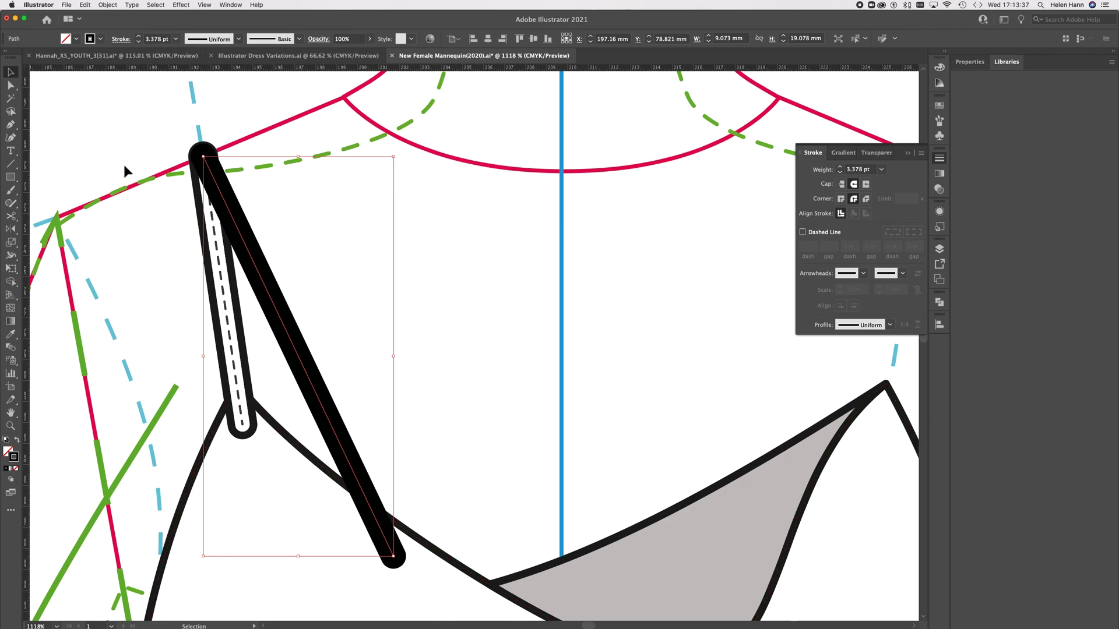
left_click(108, 129)
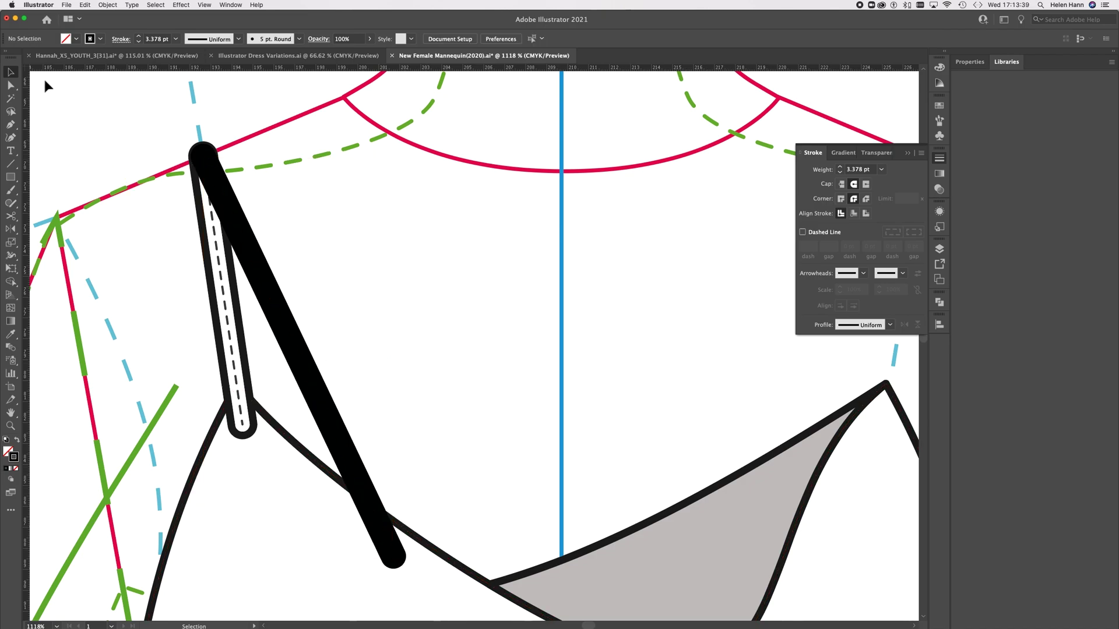
Apply Outline Stroke to the diagonal strap line and copy the dress body's white fill and 1 pt stroke onto it with the Eyedropper
left_click(250, 257)
left_click(89, 7)
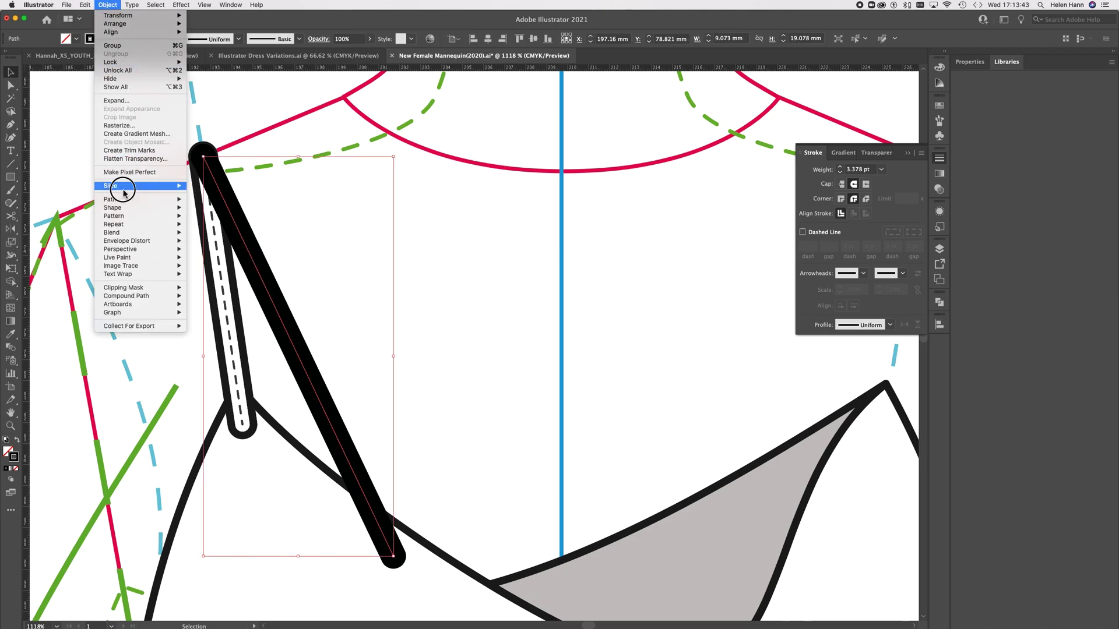
mouse_move(138, 200)
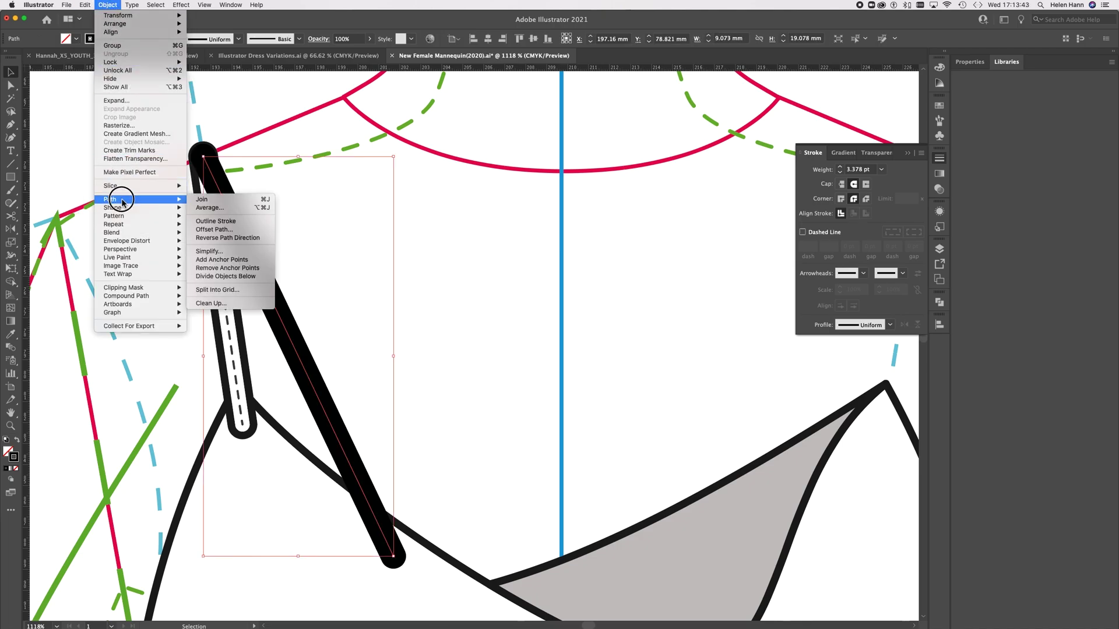
left_click(200, 223)
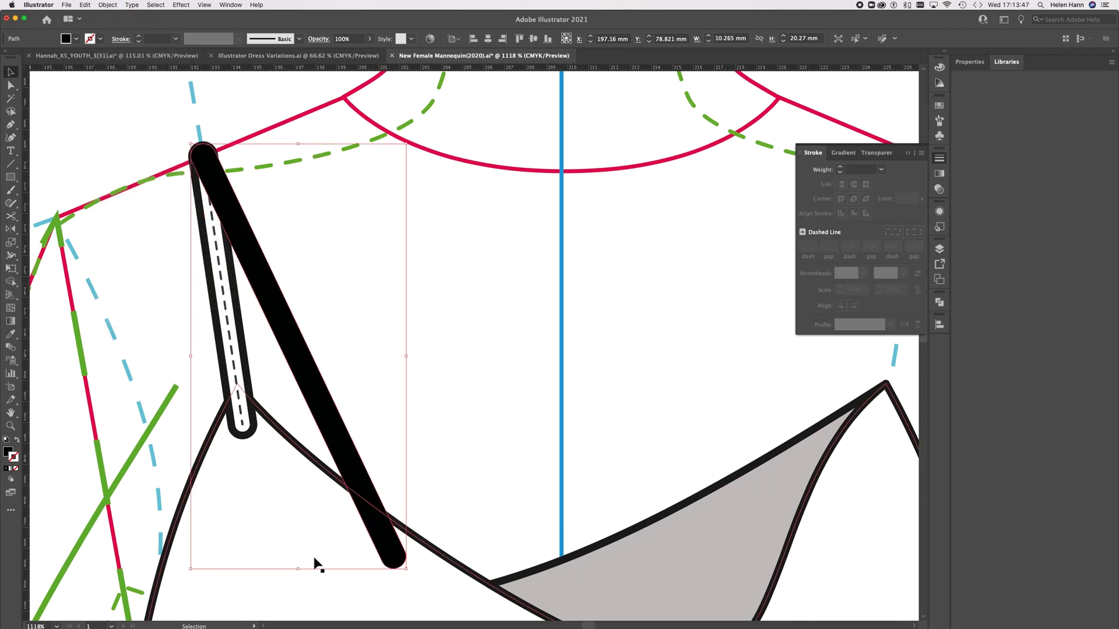
key("i")
left_click(301, 540)
key("v")
left_click(201, 154)
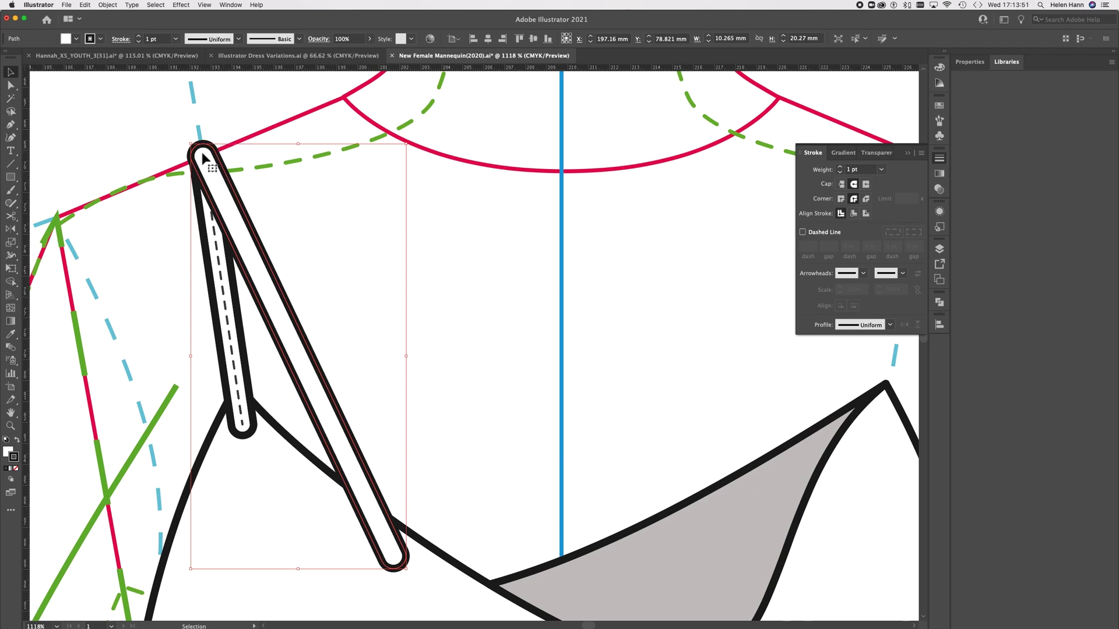
Draw a stitch line down the centre of the diagonal strap and copy the front strap's 0.25 pt dashed stroke onto it
left_click(10, 125)
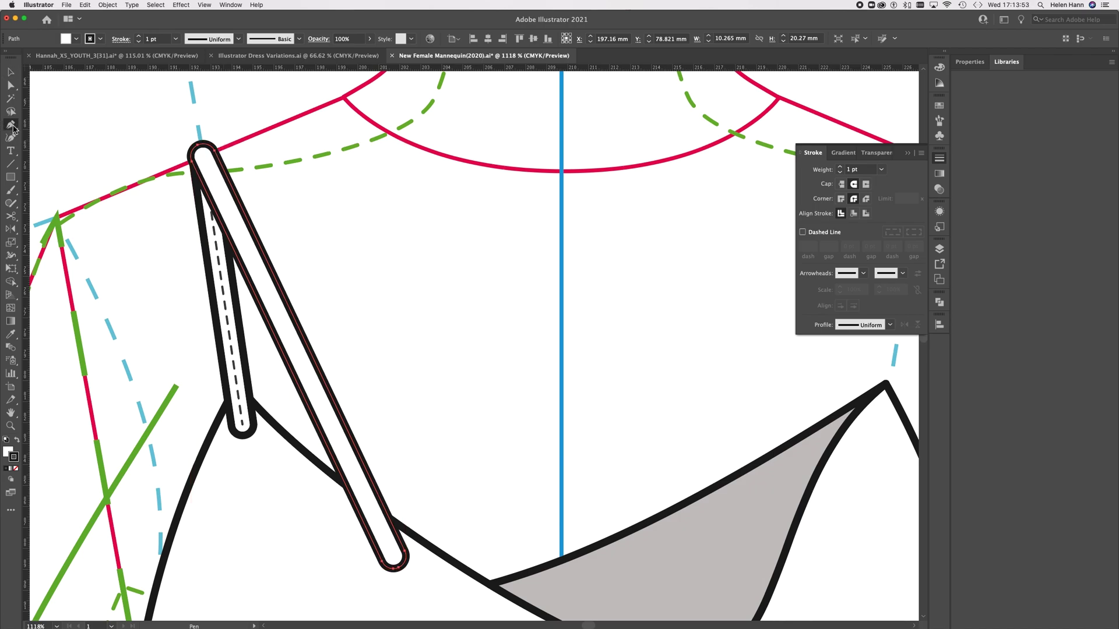
left_click(200, 151)
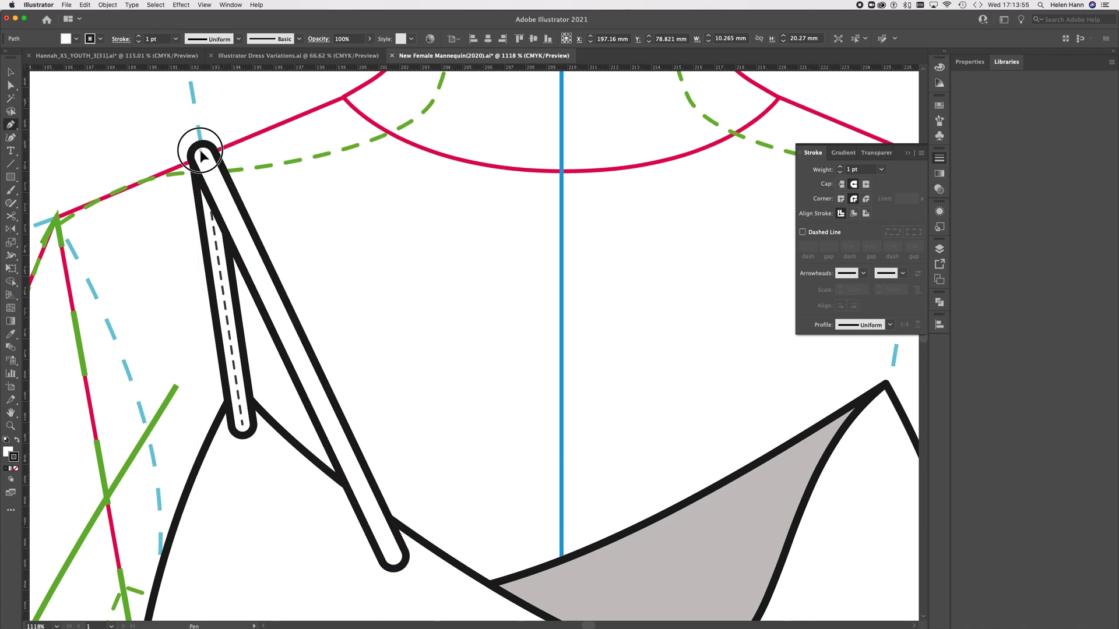
left_click(397, 565)
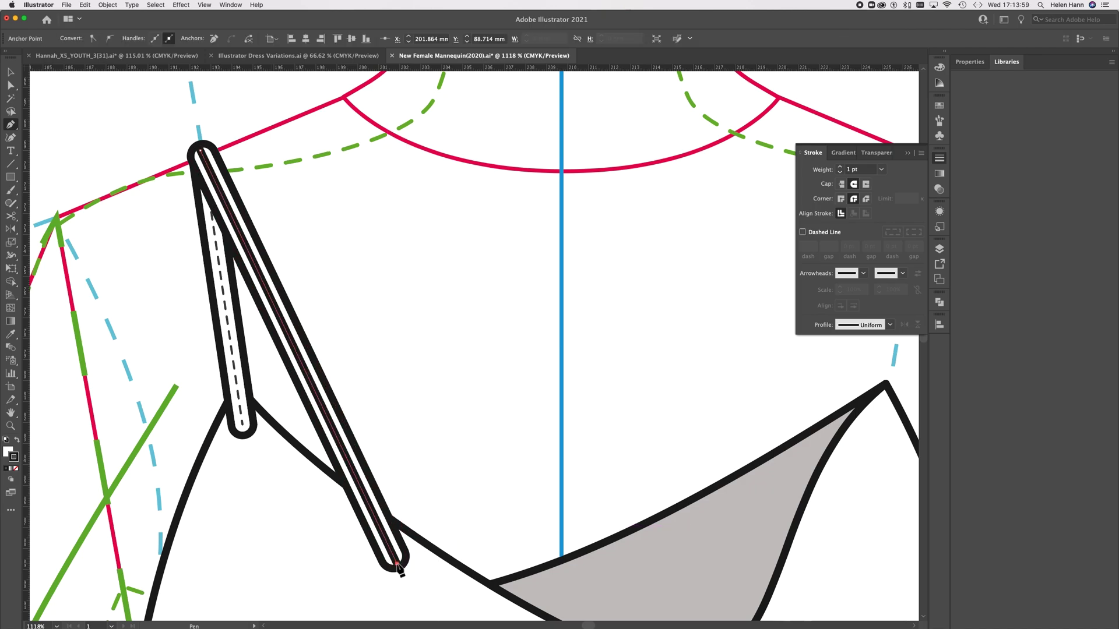
key("i")
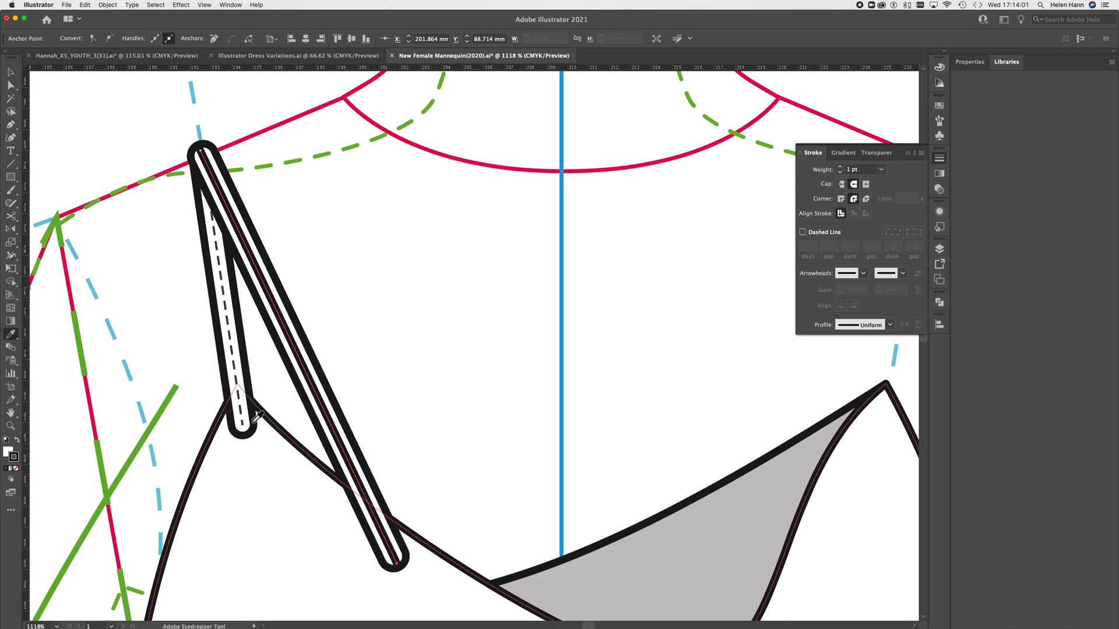
left_click(238, 364)
left_click(11, 85)
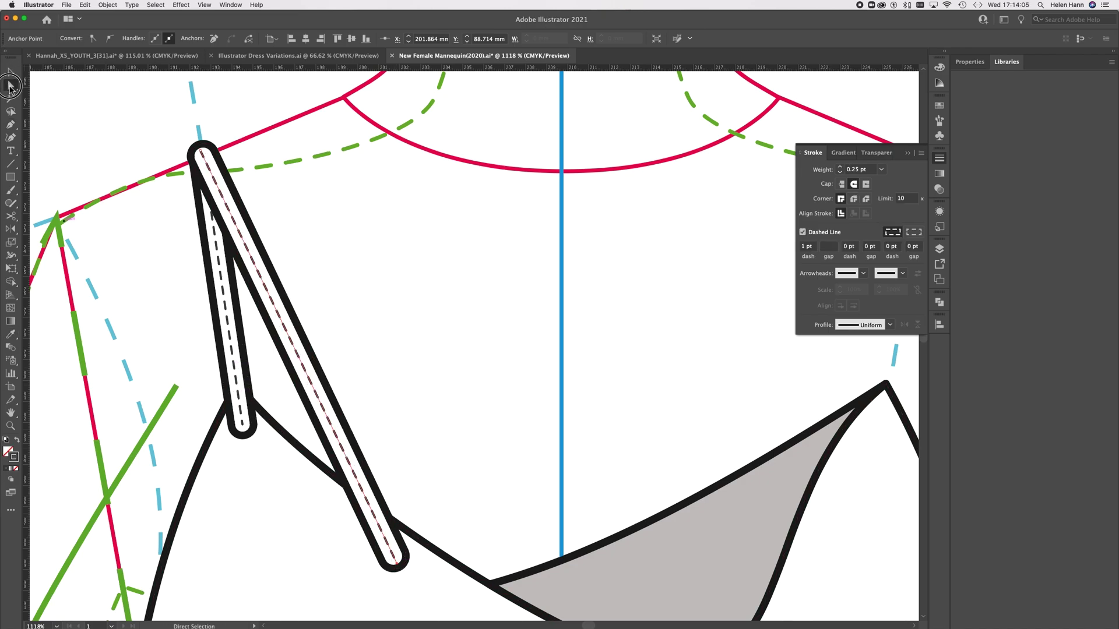
left_click(84, 119)
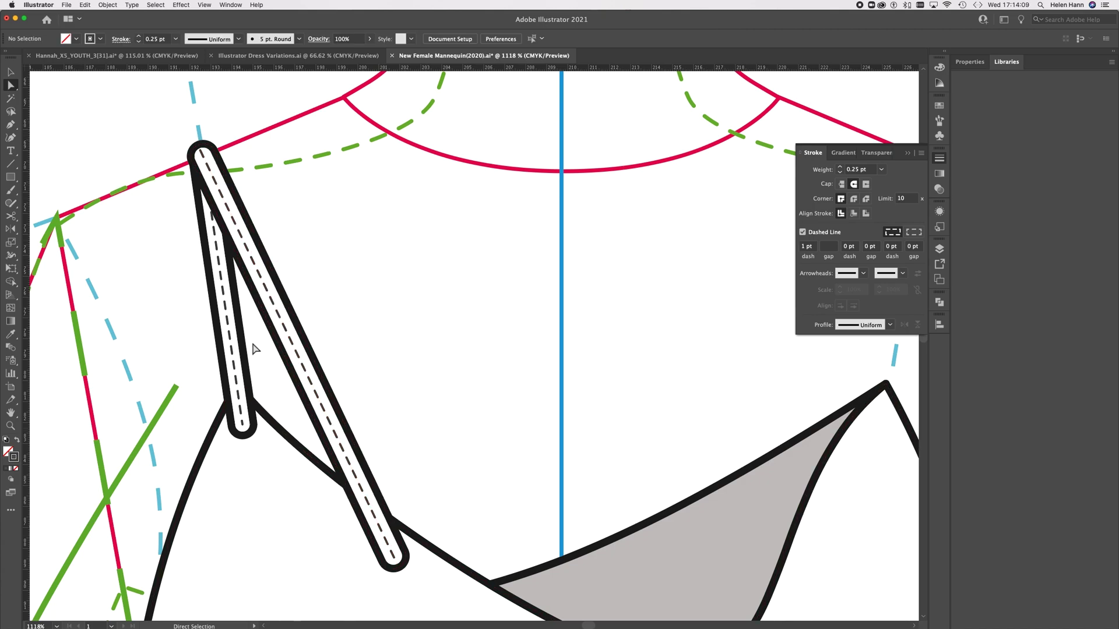
Group the diagonal strap with its stitch line, then cut it and paste it in back of the dress and the front strap
left_click(8, 70)
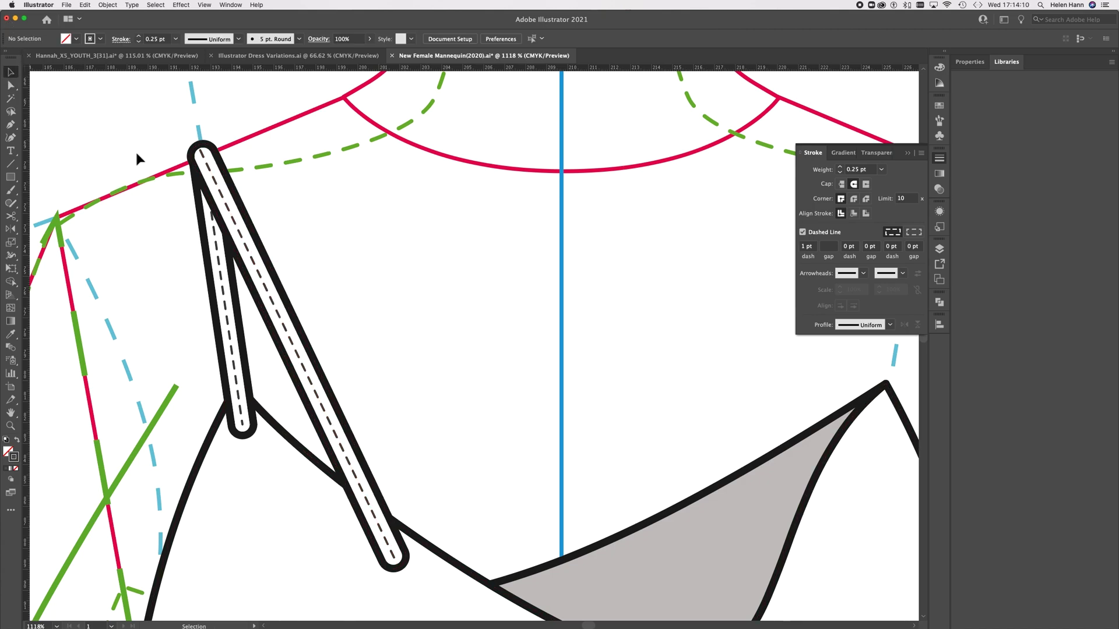
left_click(268, 286)
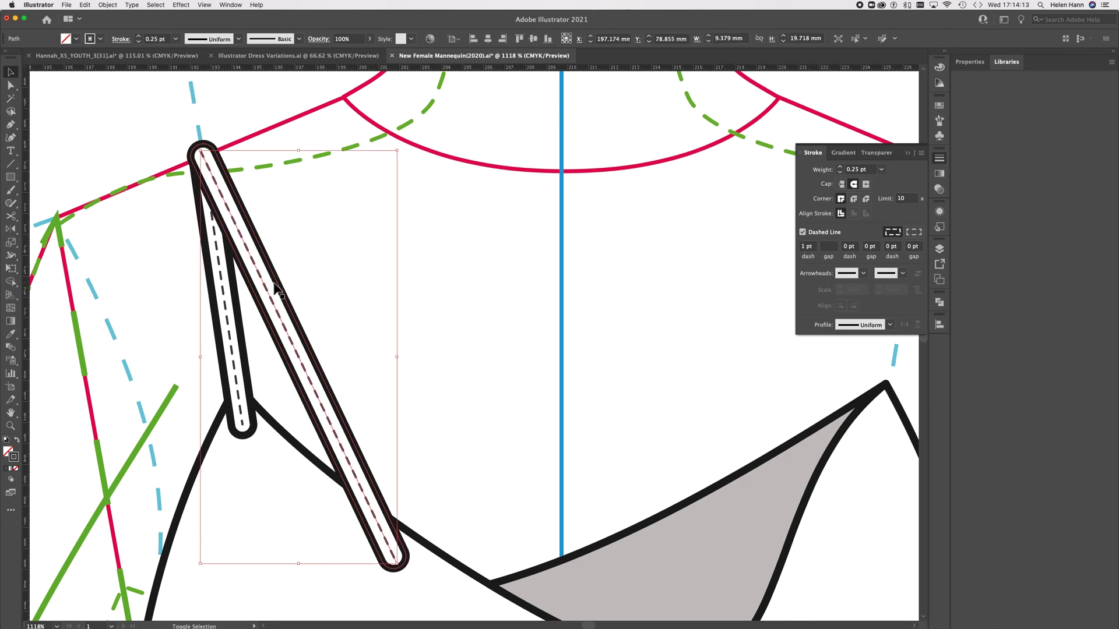
left_click(279, 286, "shift")
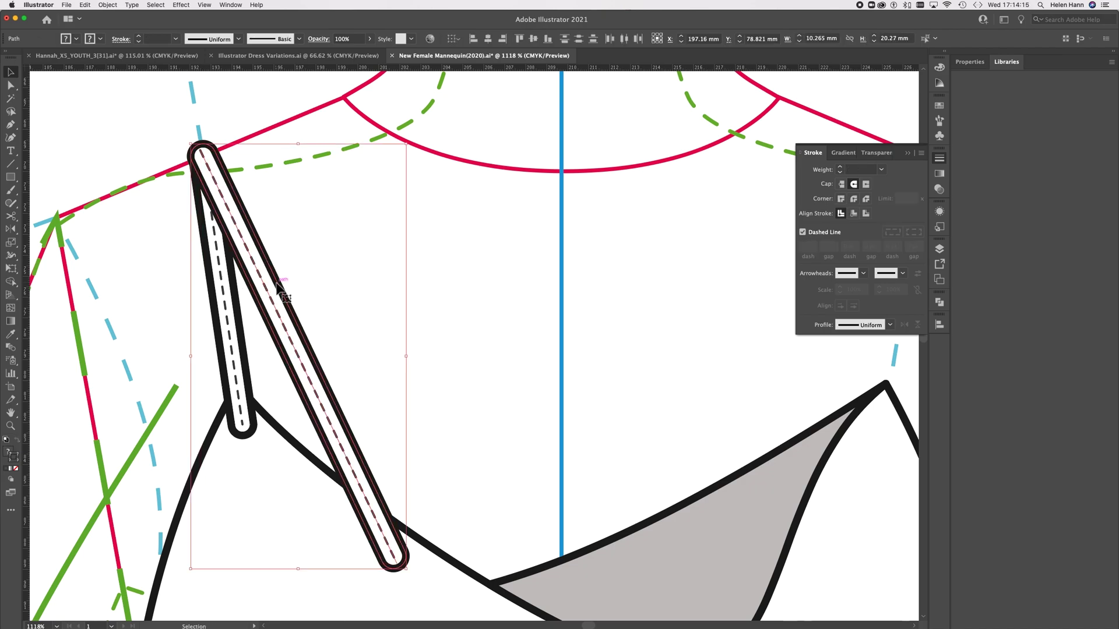
key("super+g")
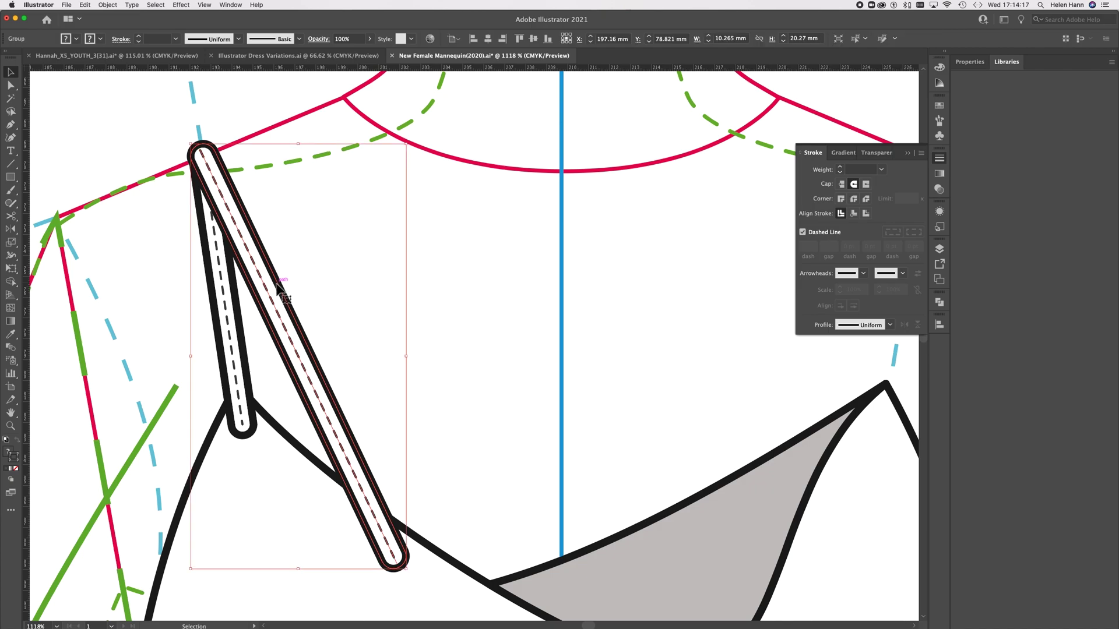
key("Delete")
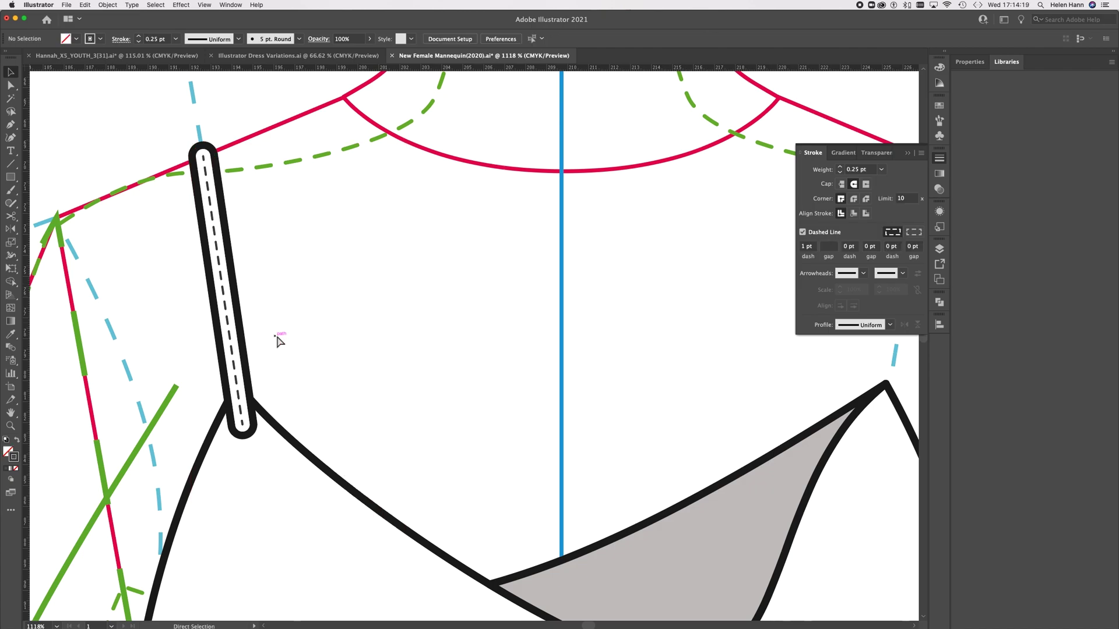
key("super+z")
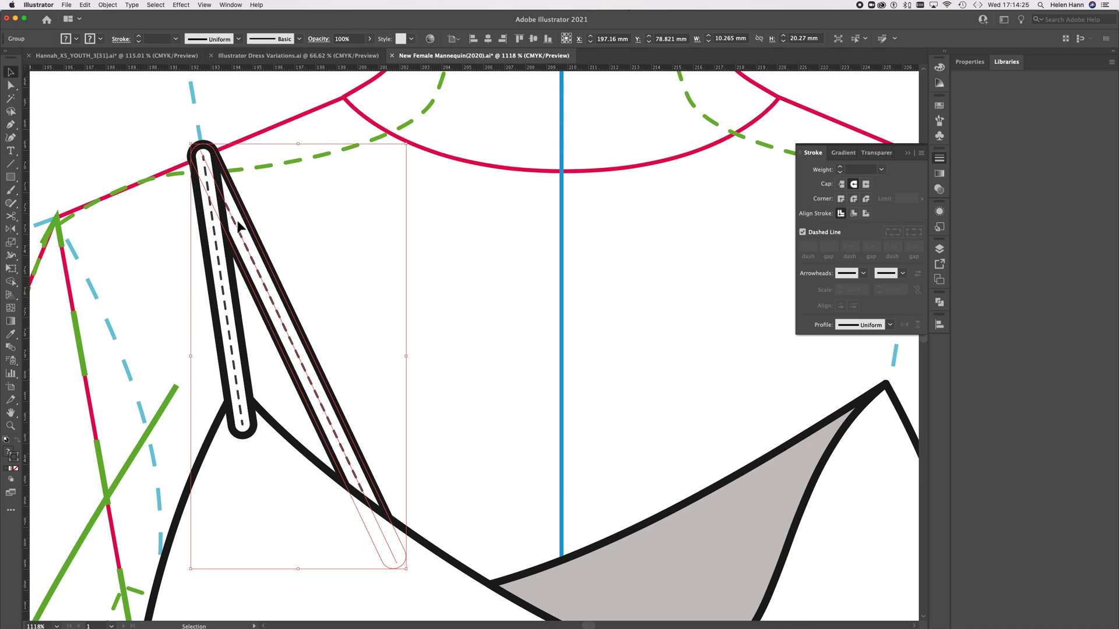
Select both straps with their stitching, cut them and paste them in back of the dress body
key("super+z")
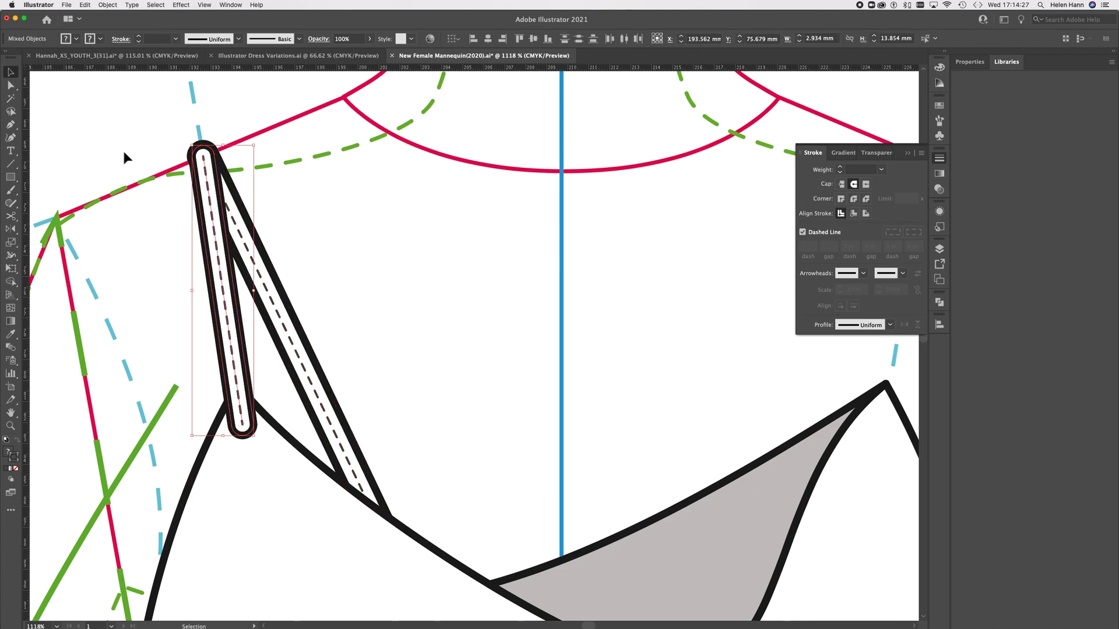
left_click(143, 134)
left_click(278, 205)
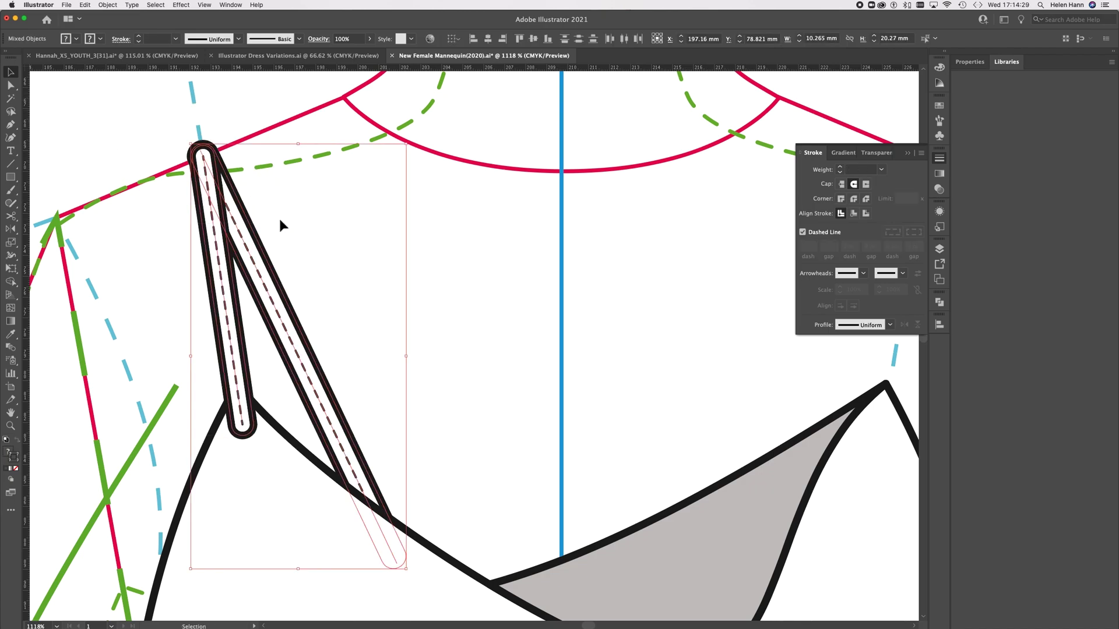
key("Delete")
key("super+z")
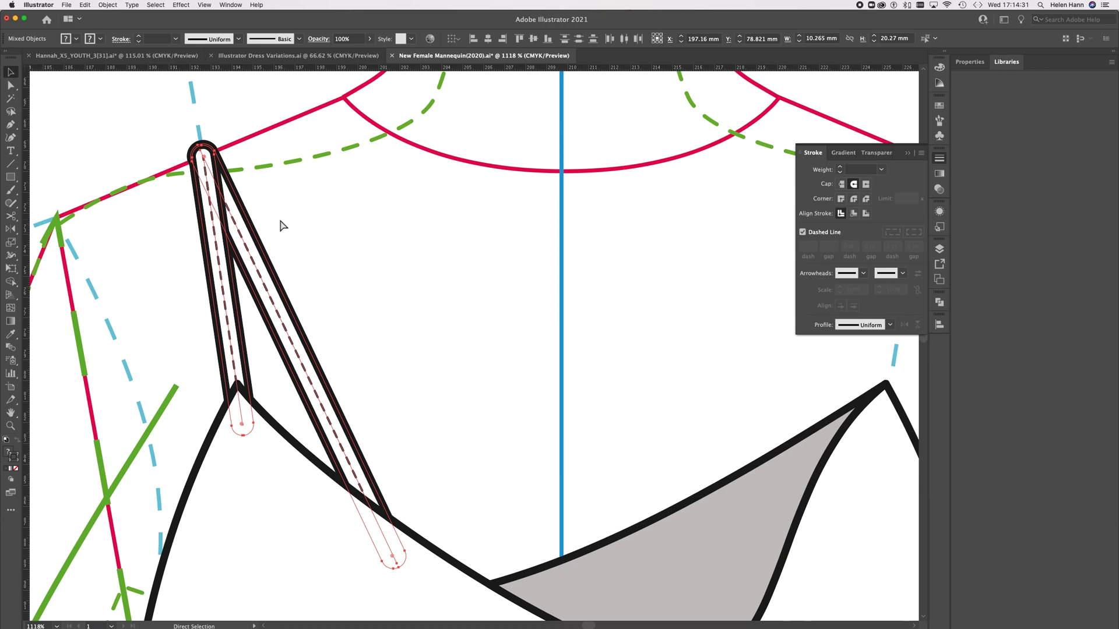
left_click(69, 122)
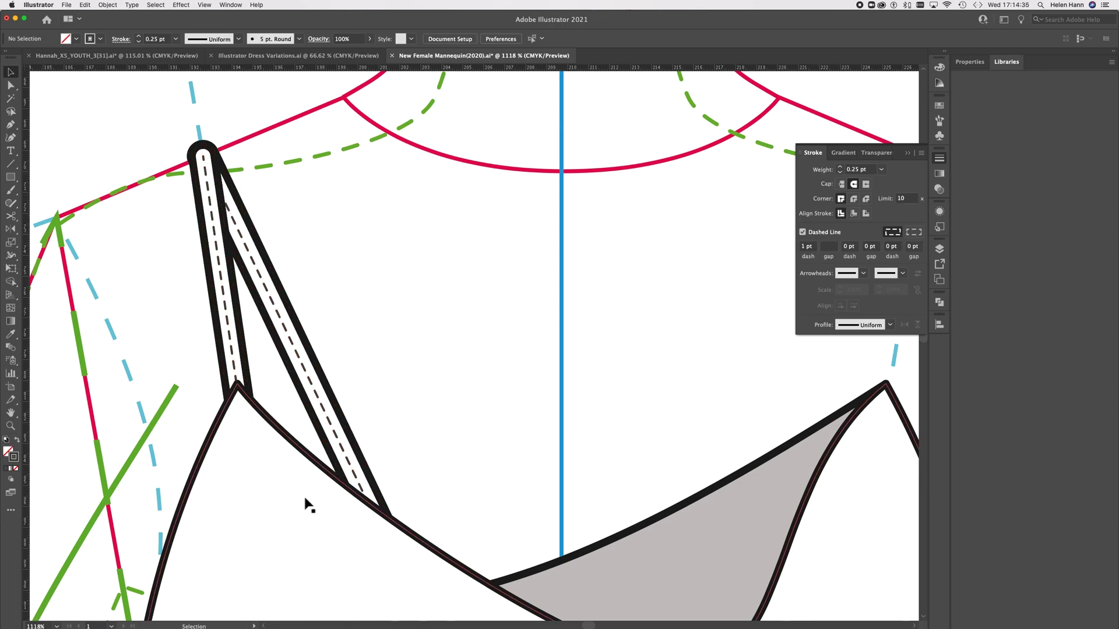
Select both stitched straps at the shoulder and group them
scroll(305, 505, "down", 10)
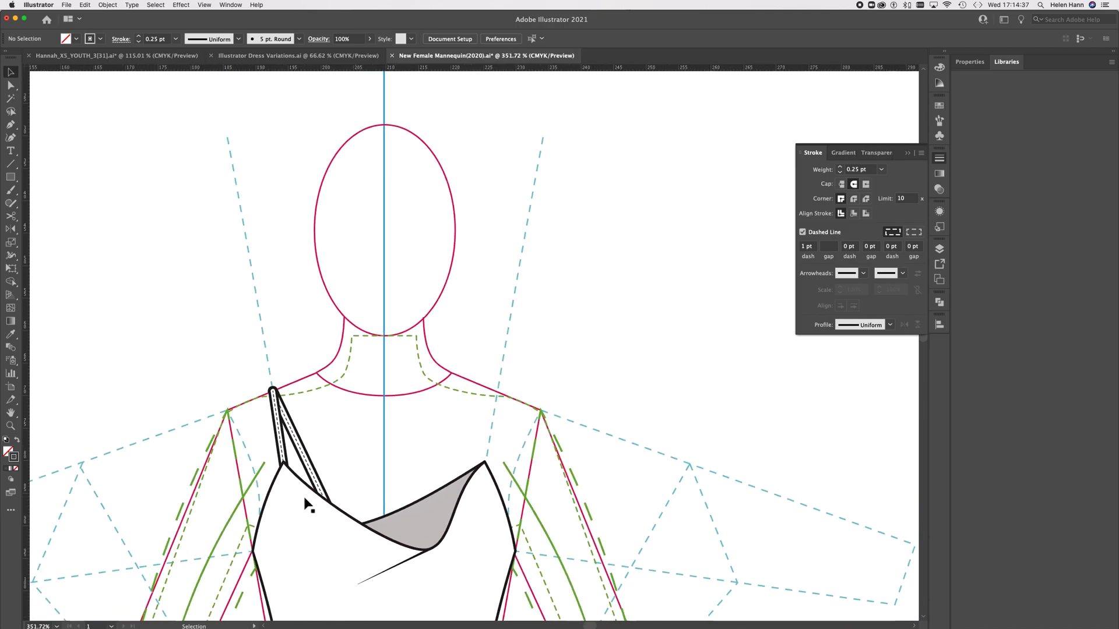
scroll(305, 505, "down", 2)
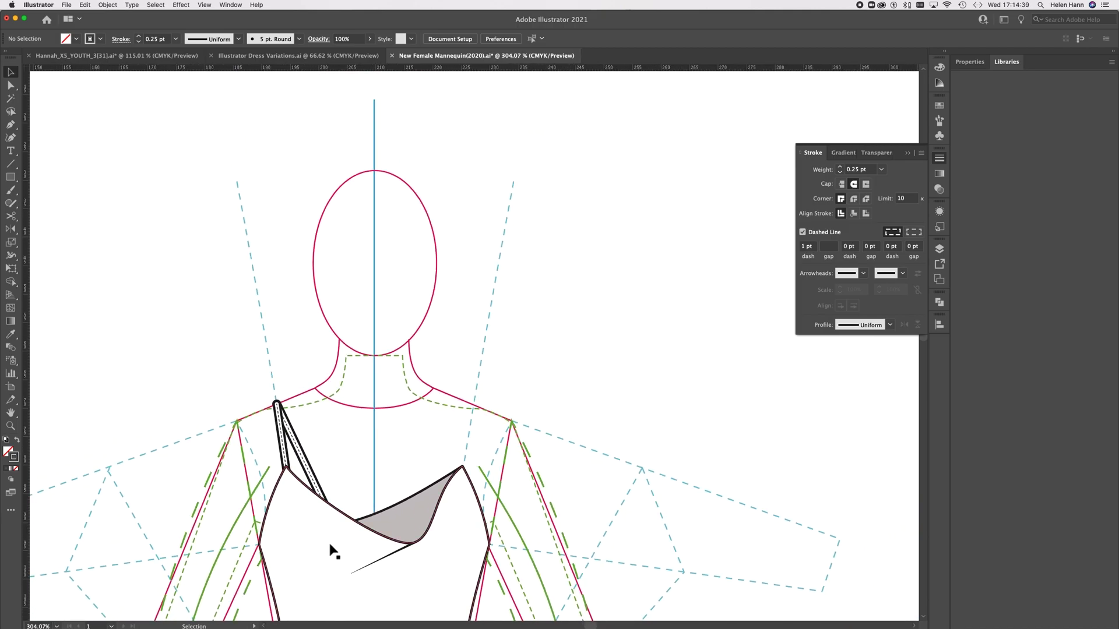
left_click(303, 417)
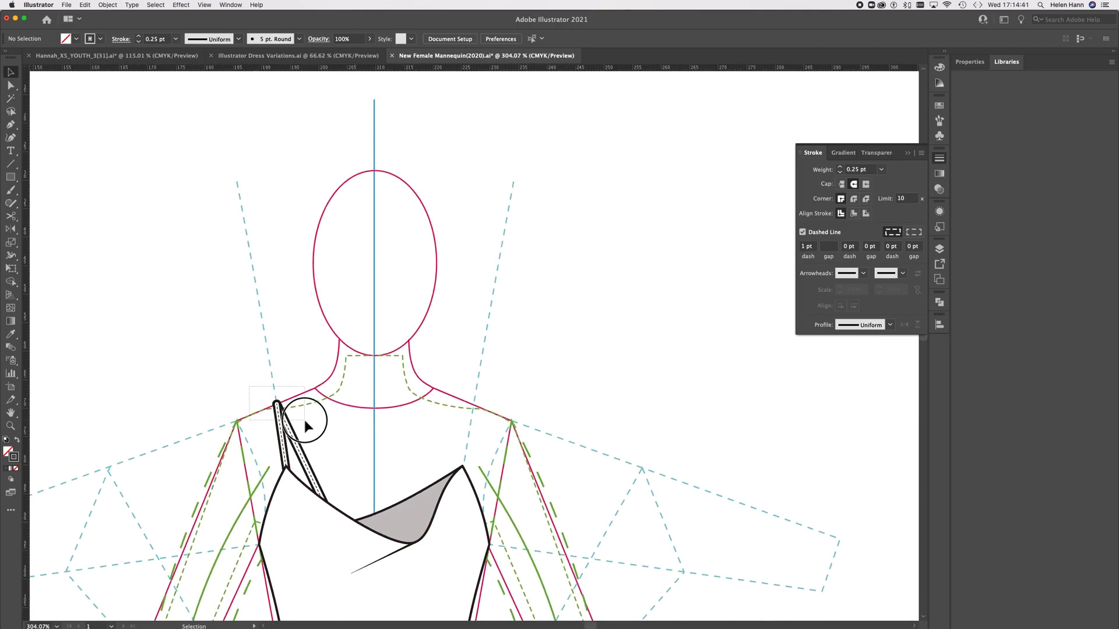
right_click(304, 420)
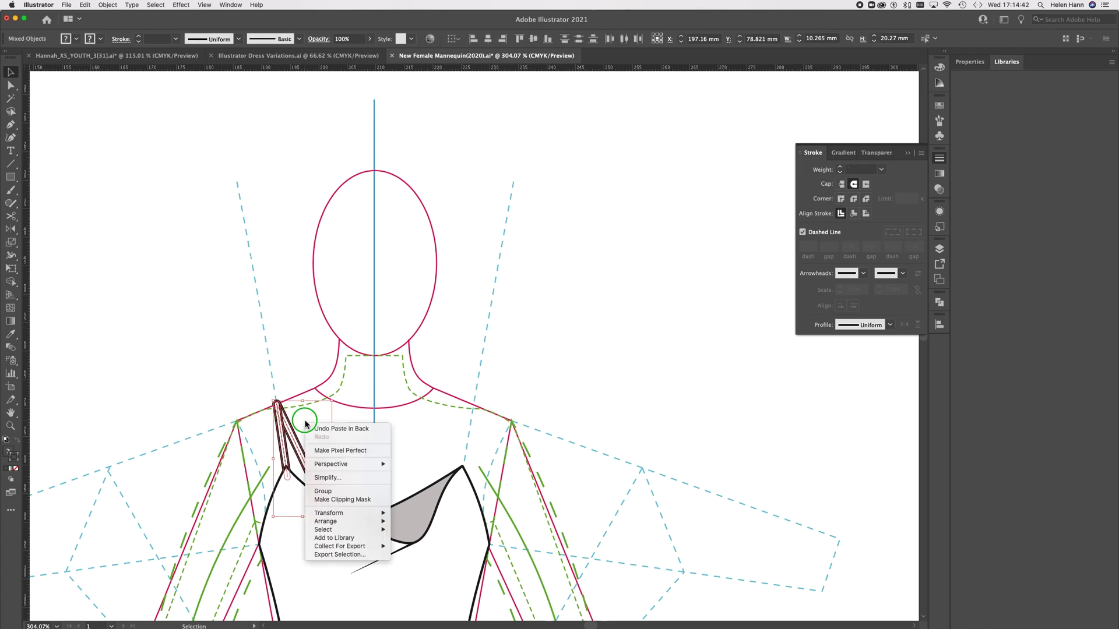
left_click(331, 491)
Reflect a copy of the strap group across the vertical centre front line to the opposite shoulder, and deselect it
left_click(10, 229)
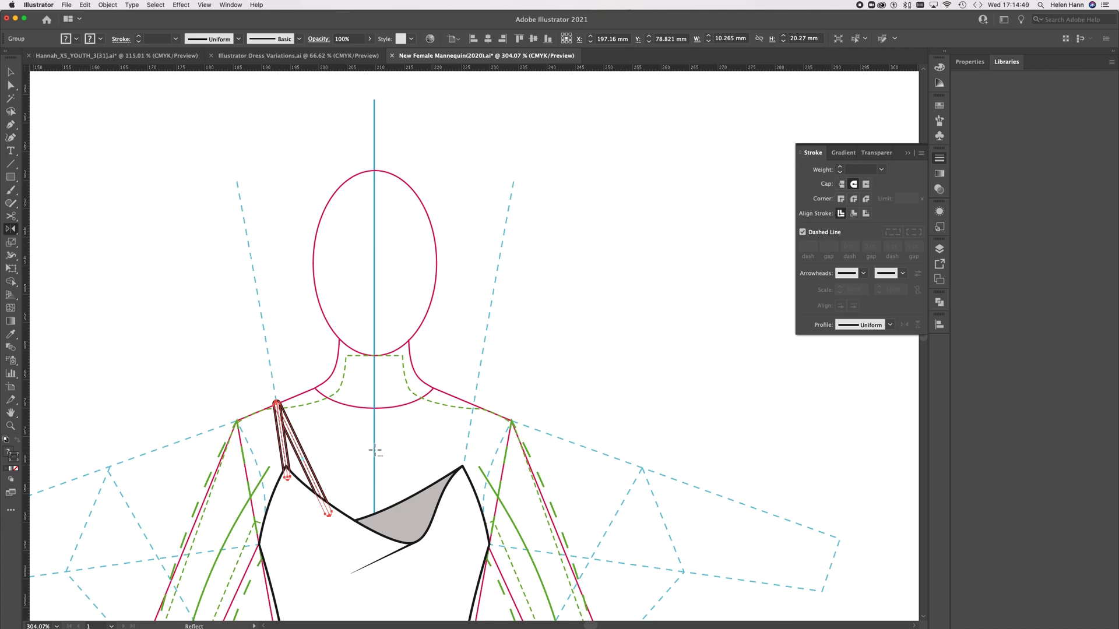
left_click(374, 450, "alt")
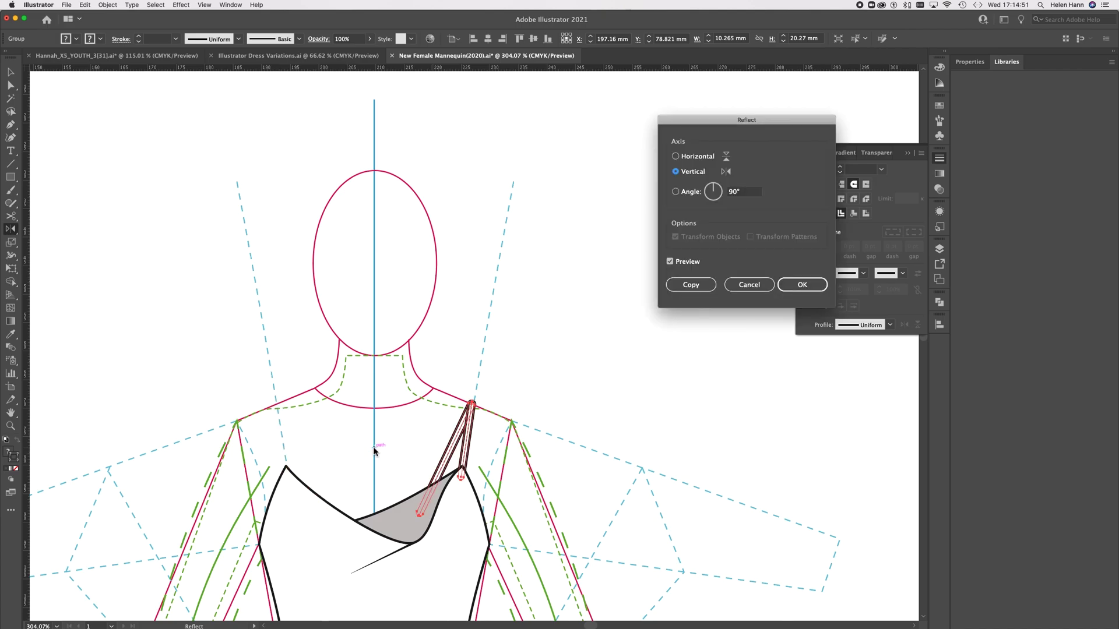
left_click(691, 284)
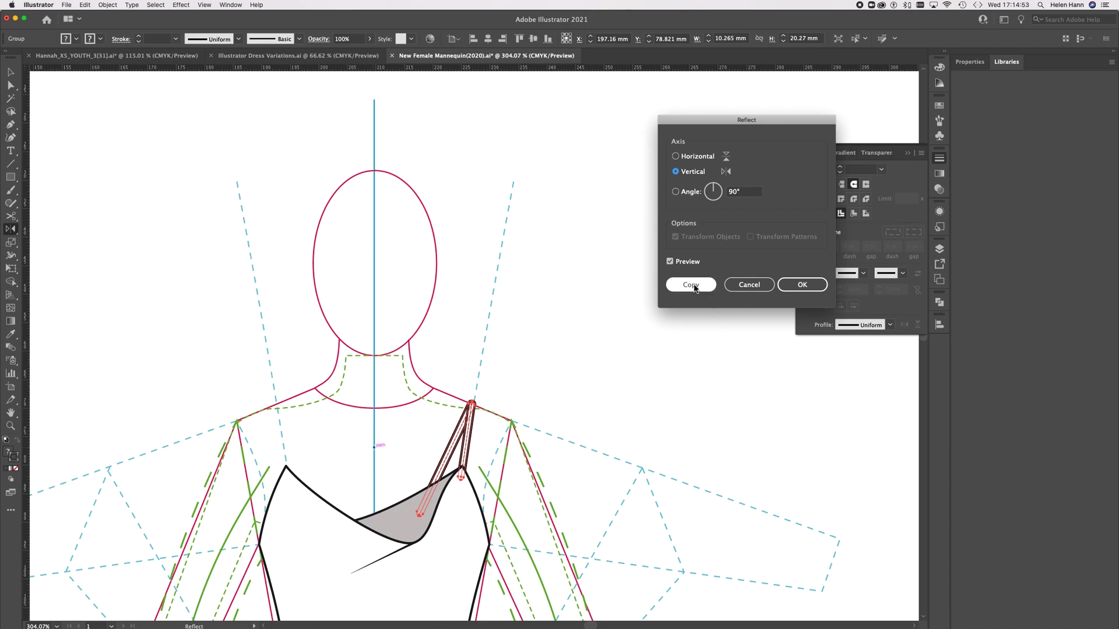
left_click(14, 75)
left_click(77, 173)
Compare the new slip dress with the finished reference dress, examining where its drape fold lines fall across the bodice and hips
scroll(212, 479, "down", 5)
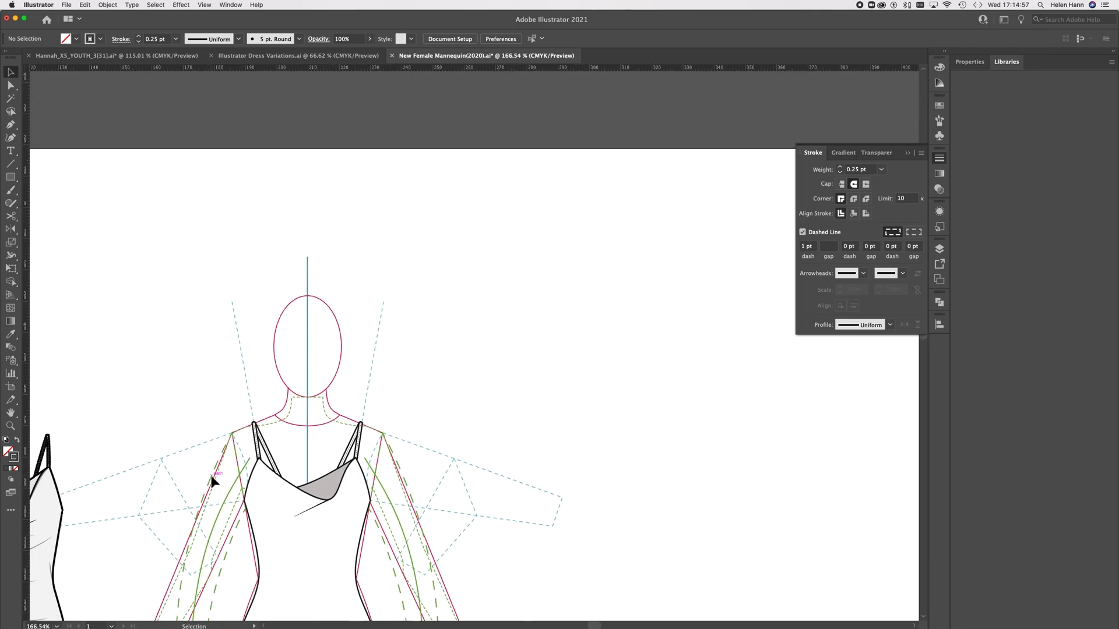
scroll(212, 481, "down", 10)
scroll(212, 481, "left", 8)
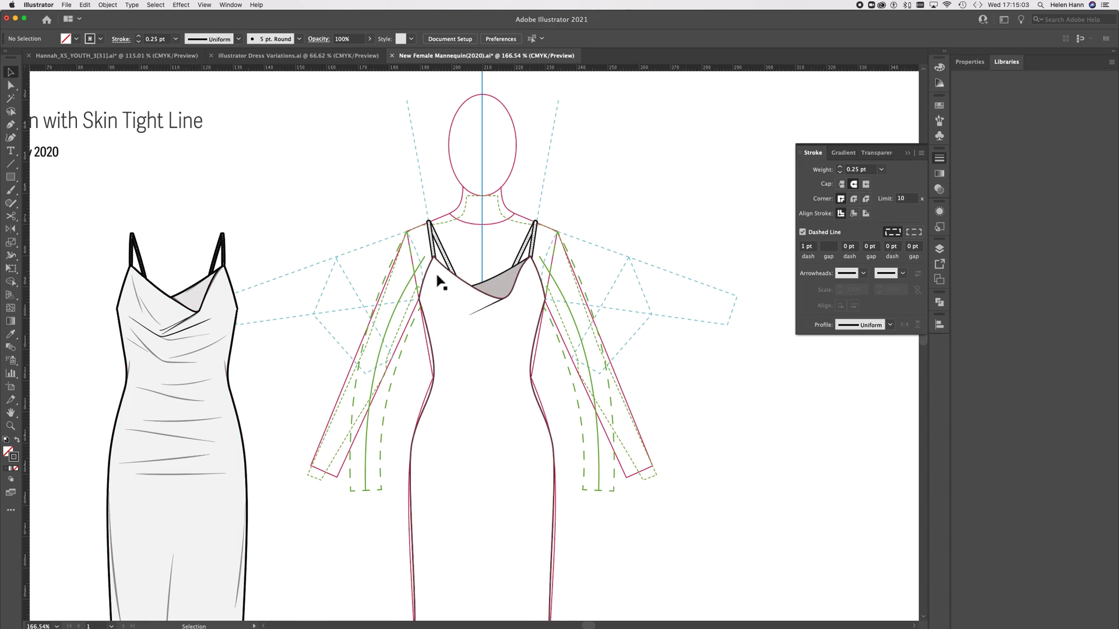
scroll(483, 498, "down", 4)
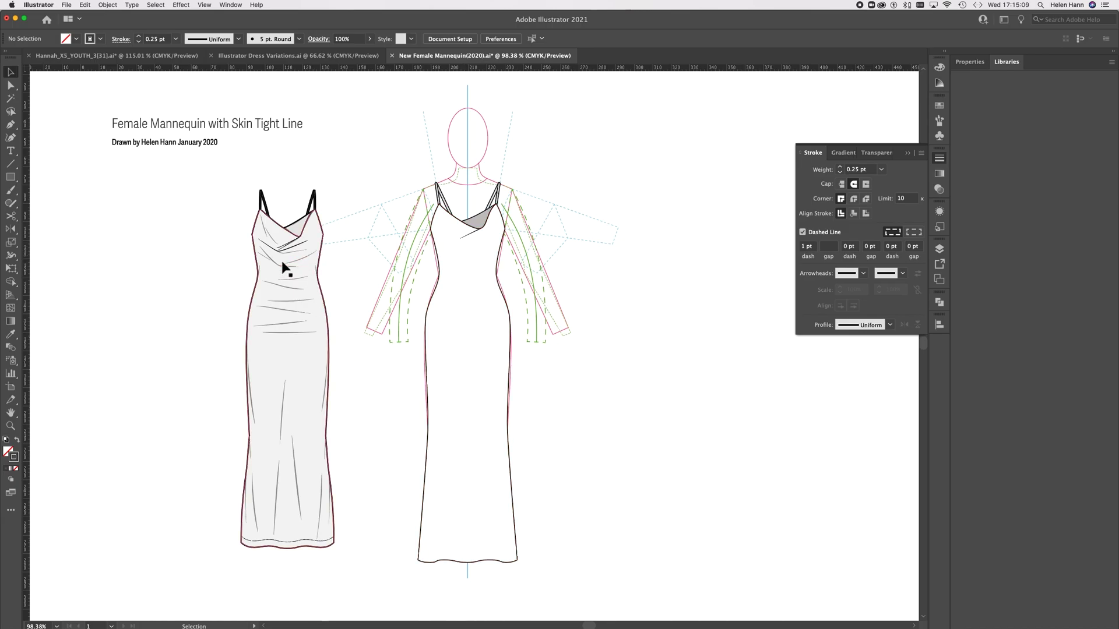
scroll(482, 318, "up", 5)
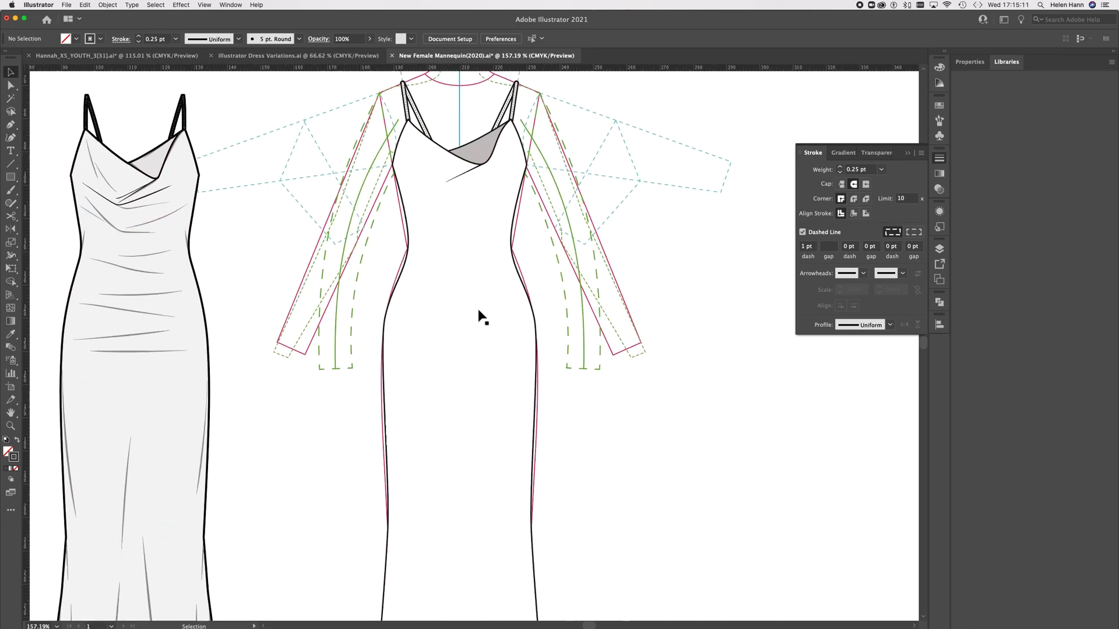
scroll(482, 318, "left", 5)
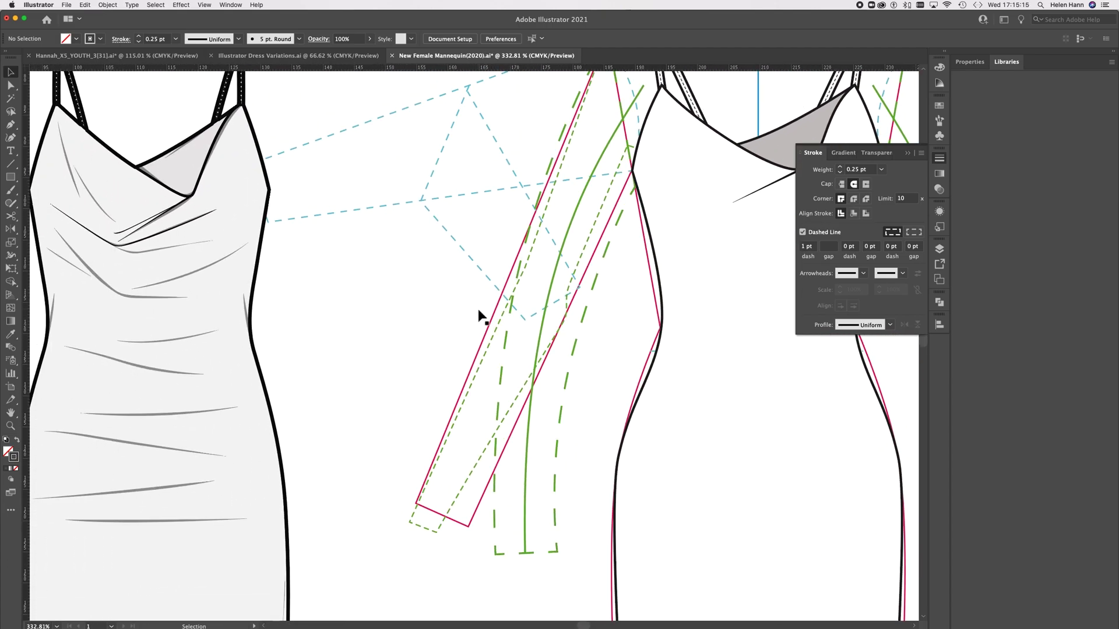
scroll(482, 318, "right", 4)
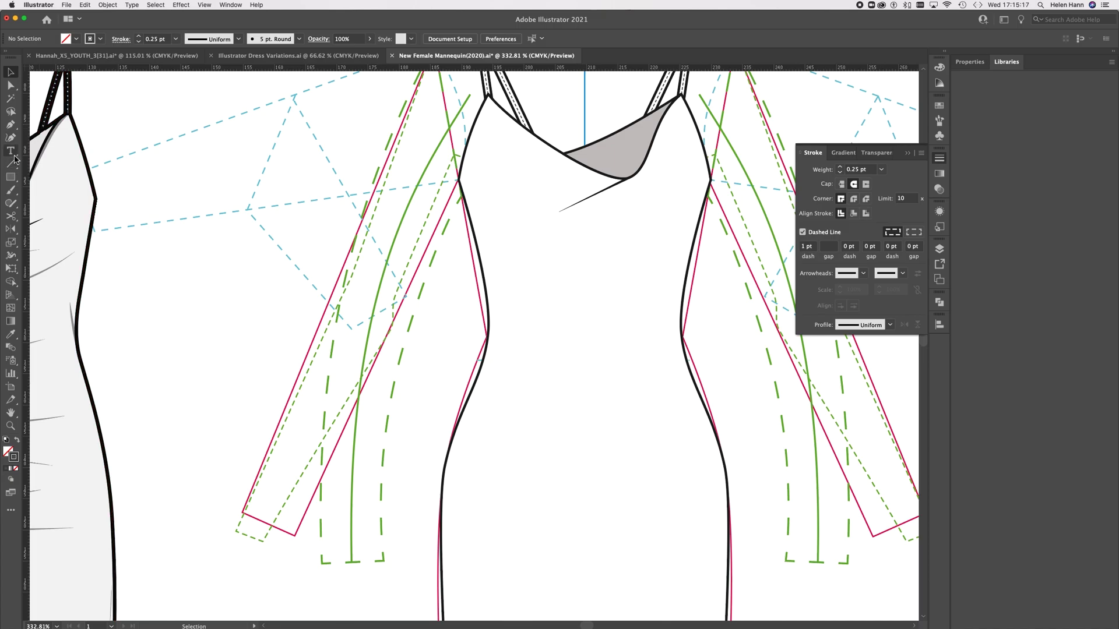
Draw a short straight fold line with the Pen tool, slanting down and inward from the underarm opposite the cowl fold, and turn off its dashes
left_click(10, 124)
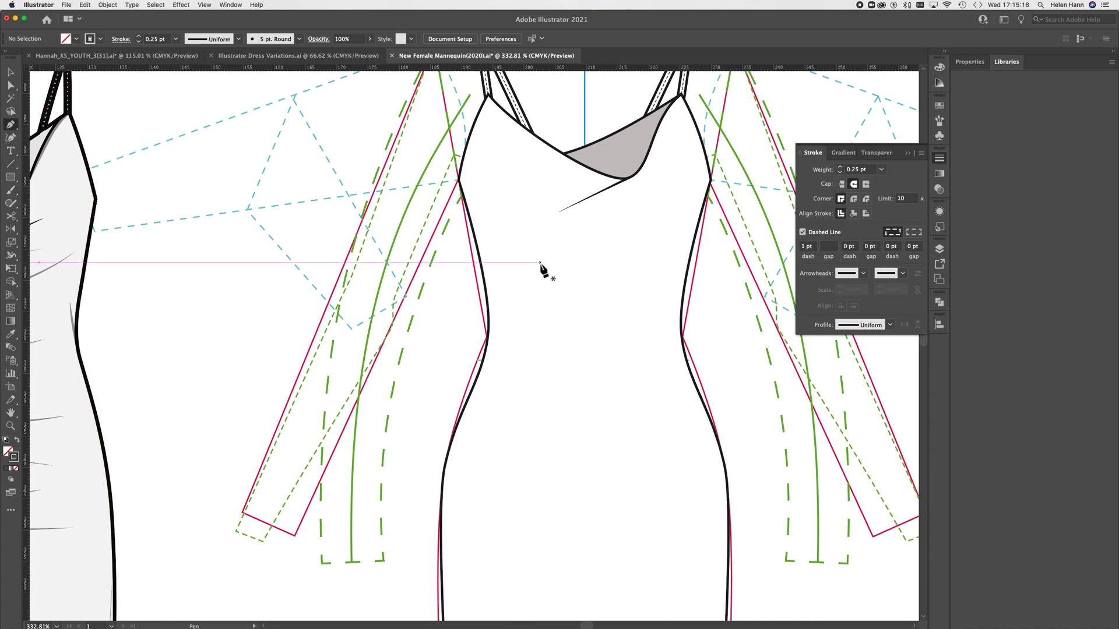
left_click(476, 195)
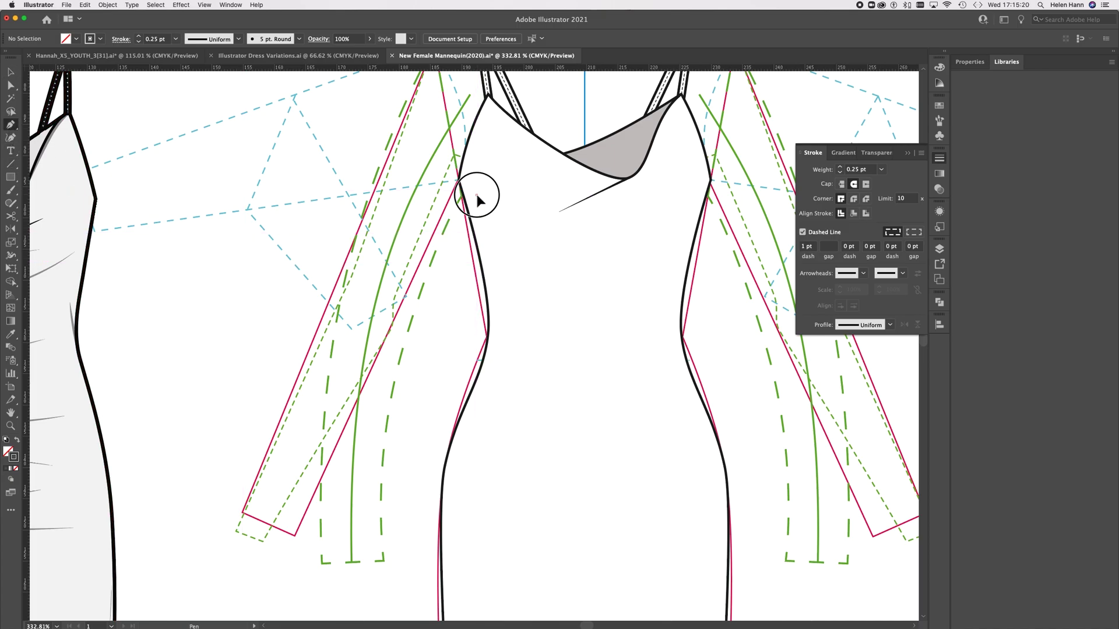
left_click(534, 218)
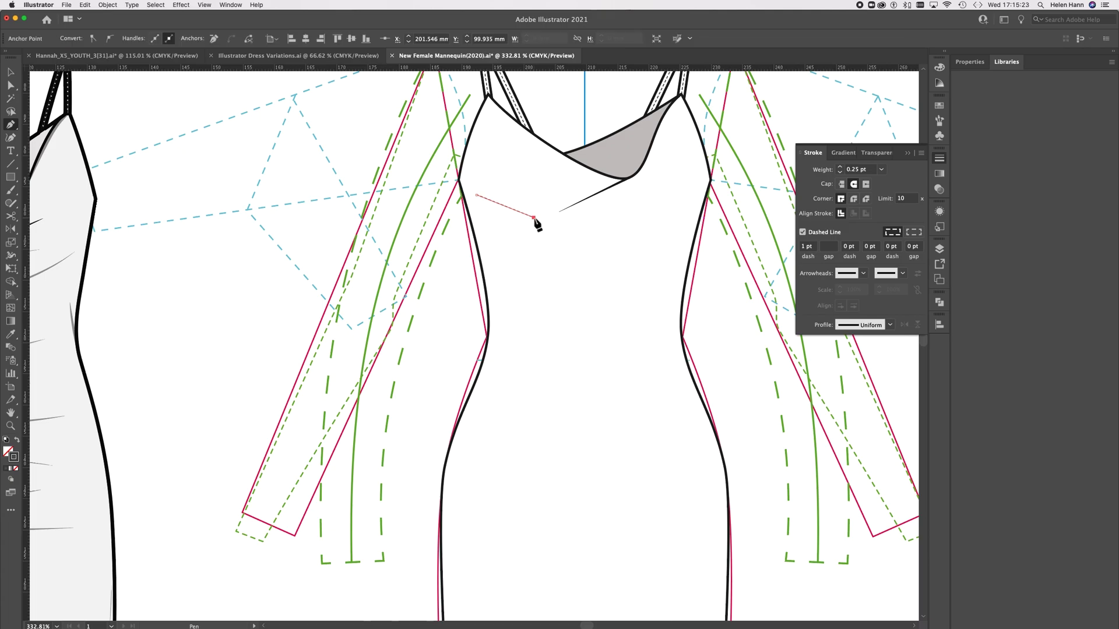
left_click(803, 231)
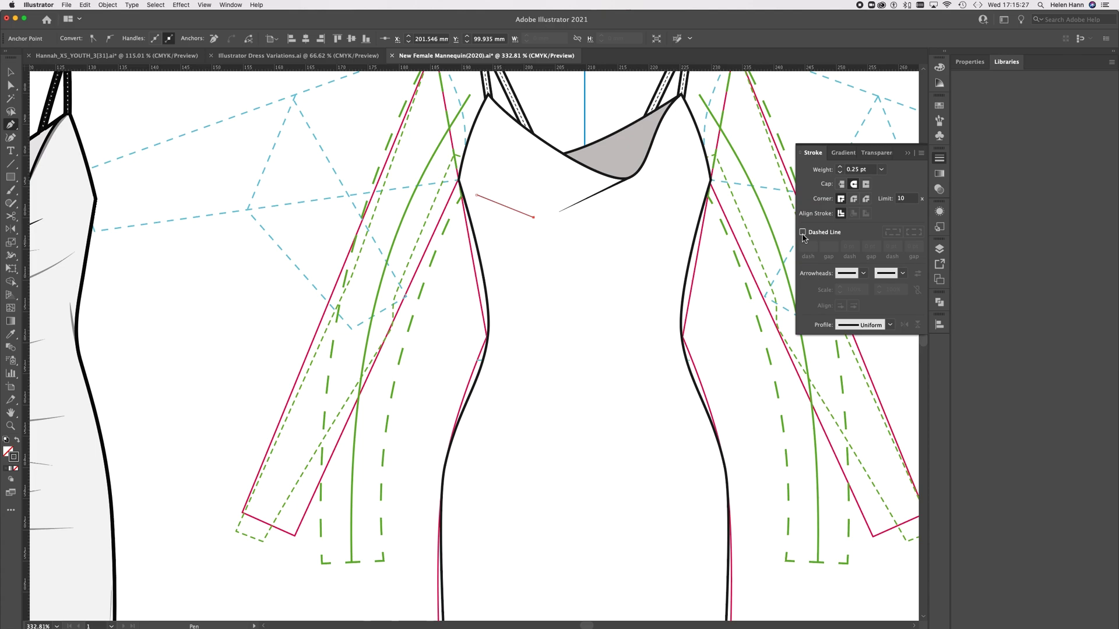
Draw a fold line about 8 mm wide and 2.5 mm high, slanting down and inward below the cowl-fold side's underarm; undo the extra start at the waist
left_click(685, 212)
left_click(632, 227)
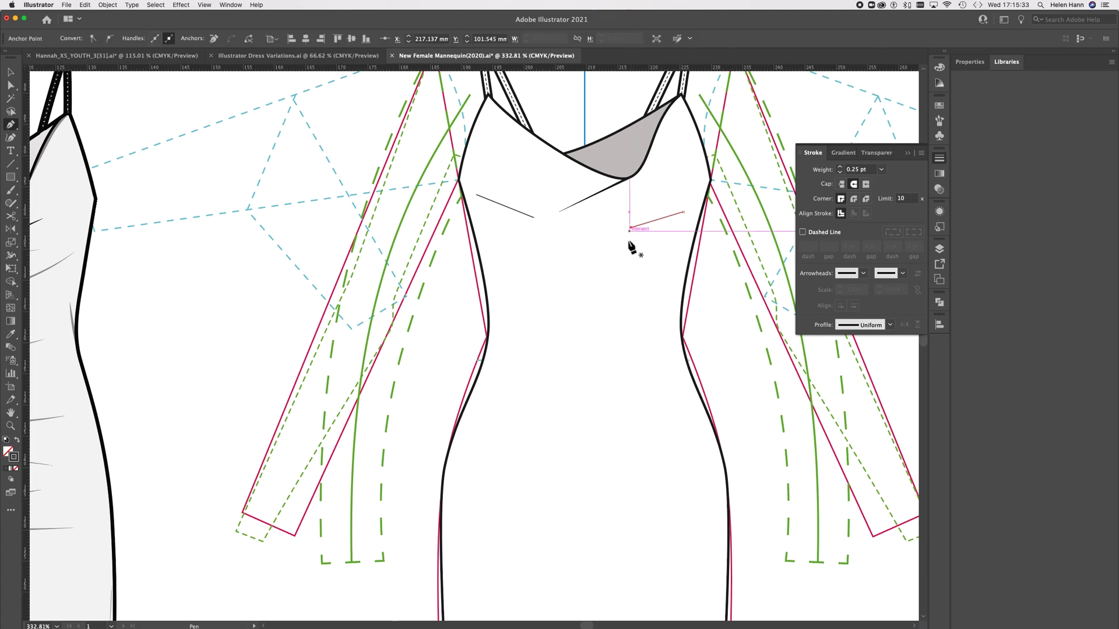
left_click_drag(595, 311, 570, 318)
key("super+z")
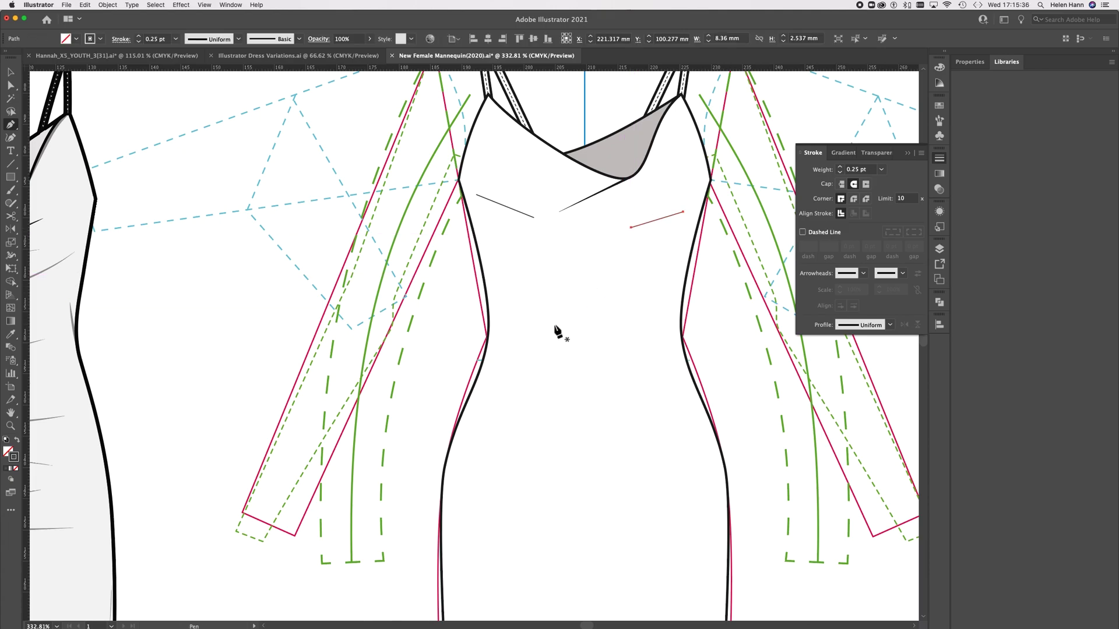
Draw three separate straight fold lines with alternating slants from above the waist to the upper hip, the lowest about 22 mm long
left_click(644, 283)
left_click(542, 304)
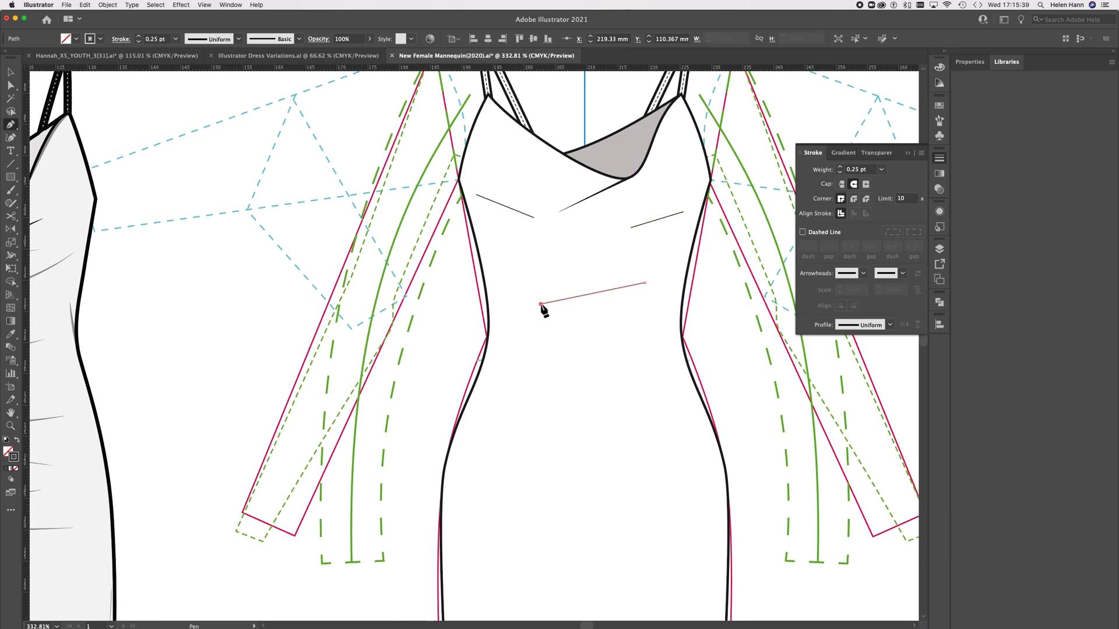
key("Escape")
left_click(512, 334)
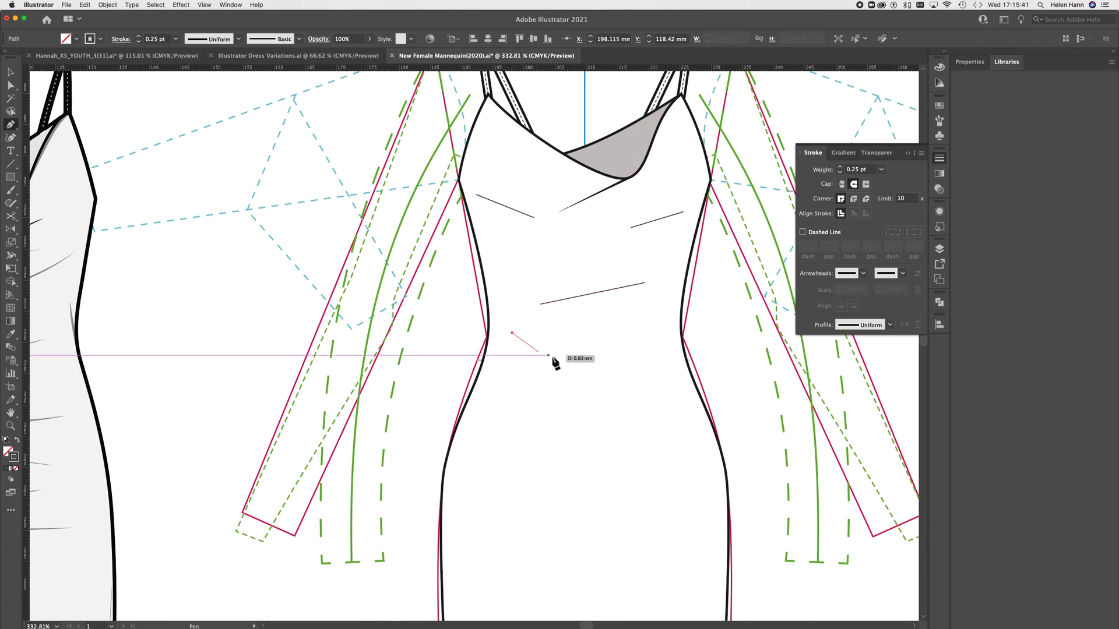
left_click(617, 367)
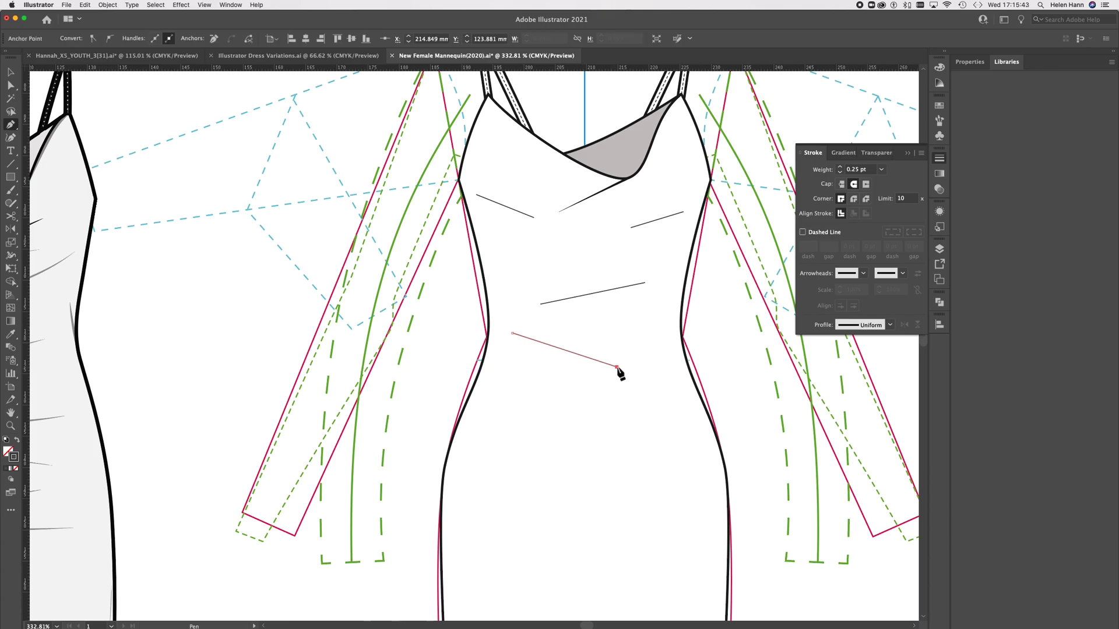
key("Escape")
left_click(665, 385)
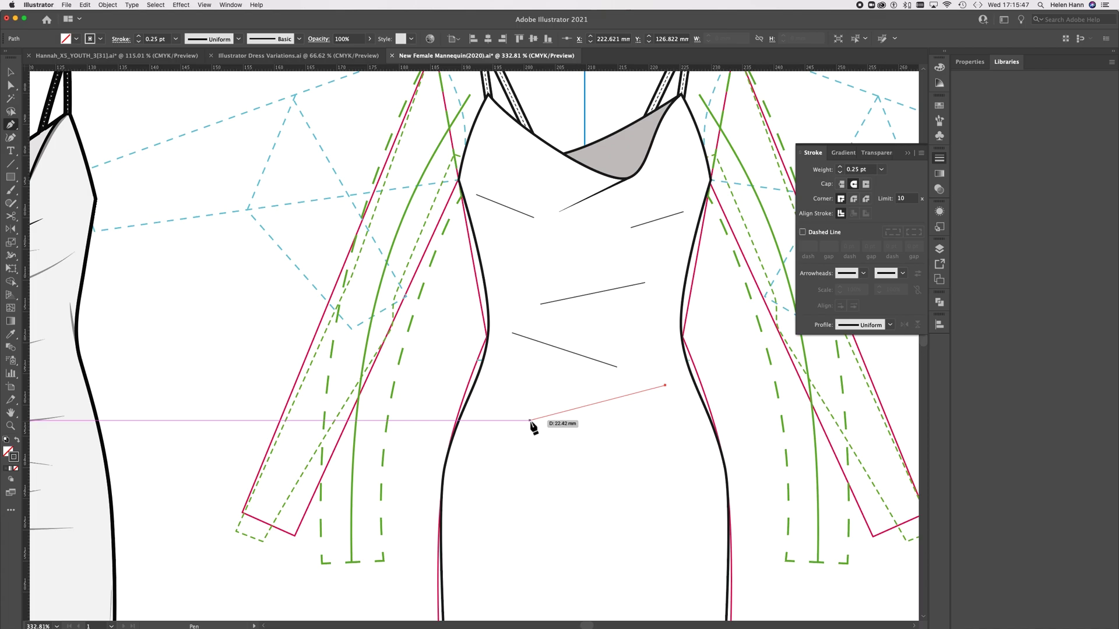
left_click(528, 420)
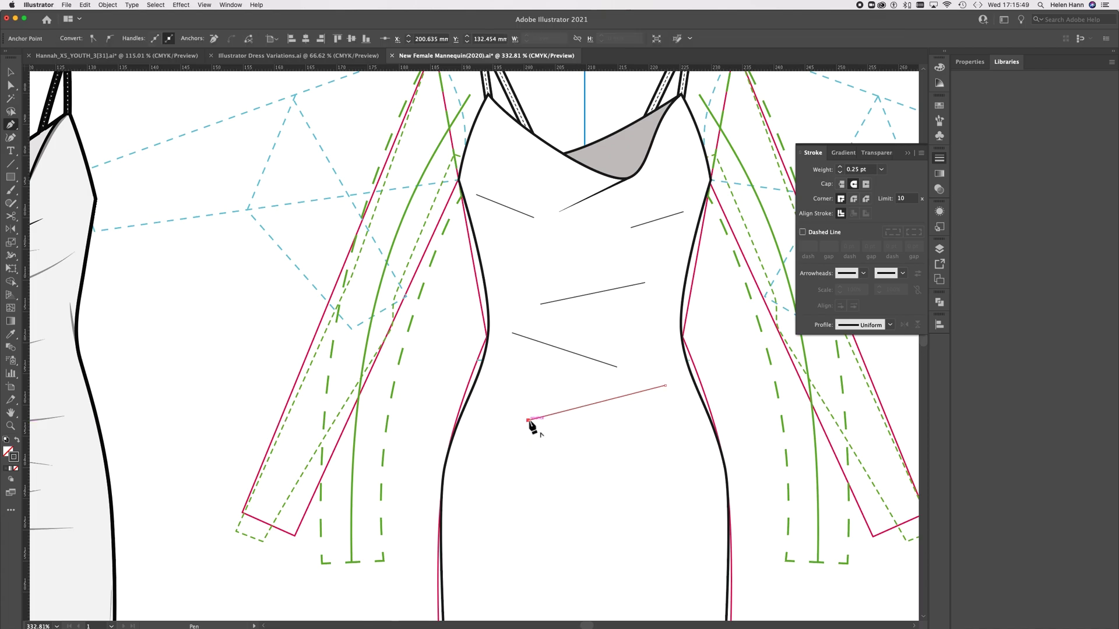
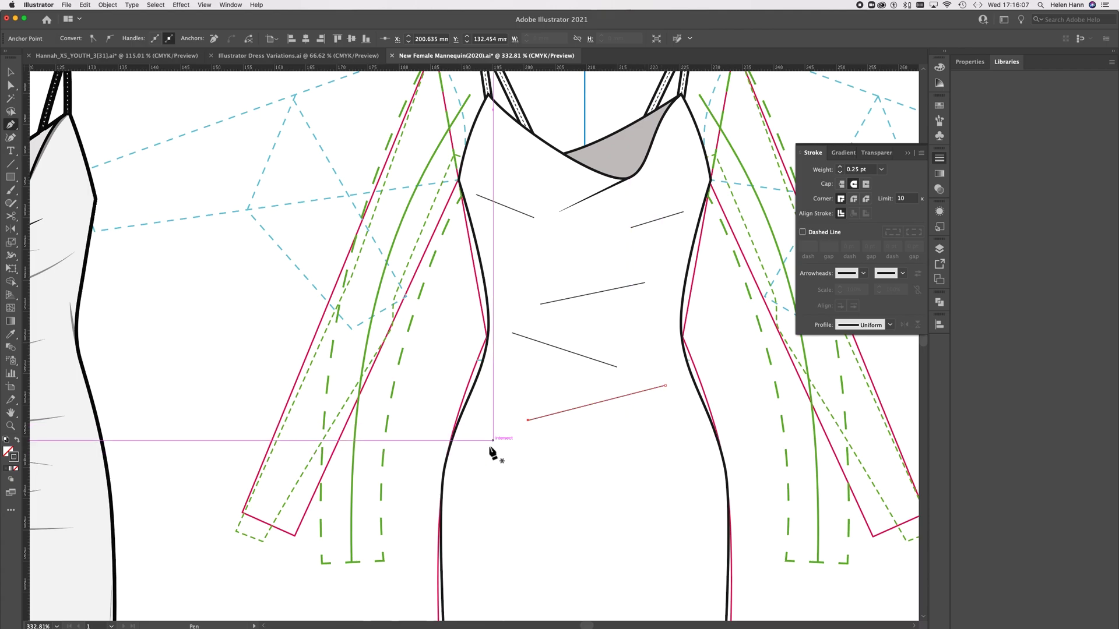
Draw two near-horizontal fold lines across the hips of the right-hand dress with the Pen tool, below the existing fold lines
scroll(472, 473, "down", 3)
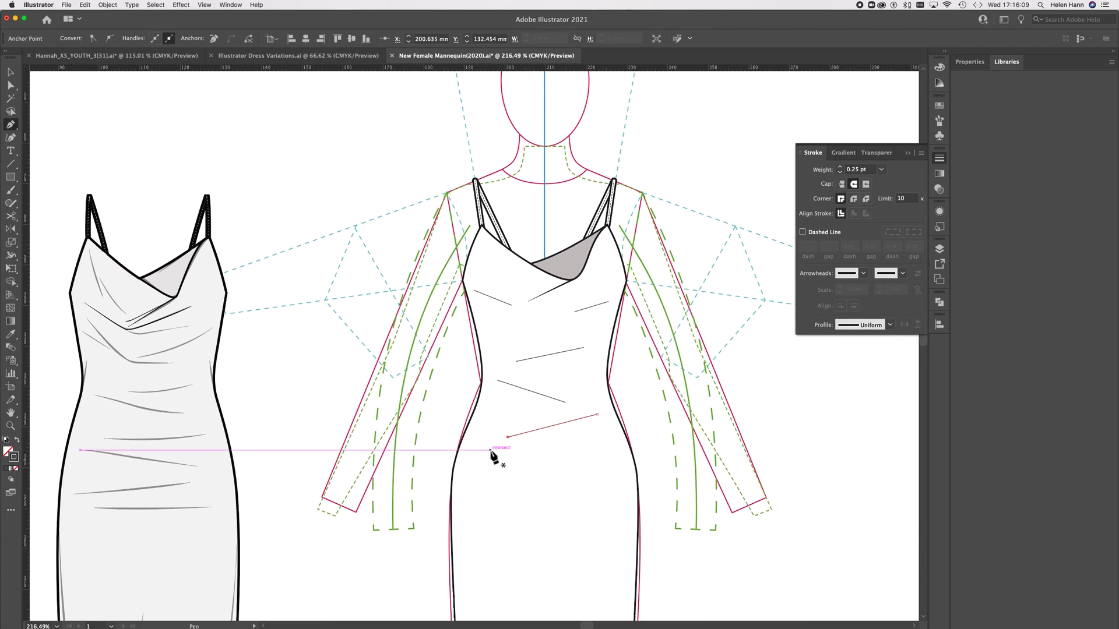
left_click(488, 450)
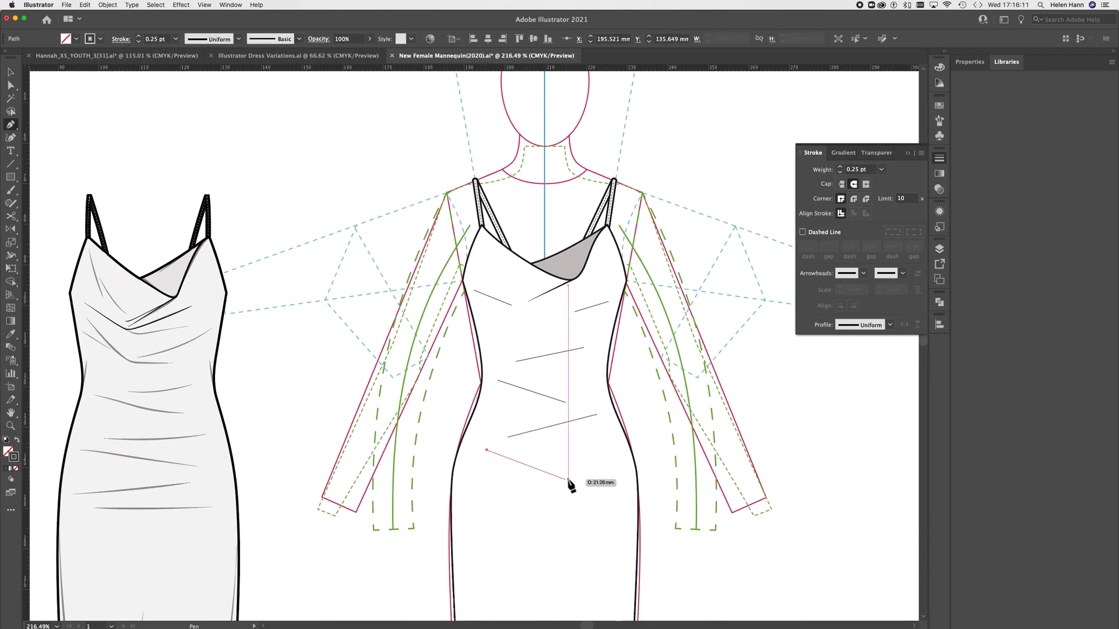
left_click(597, 458)
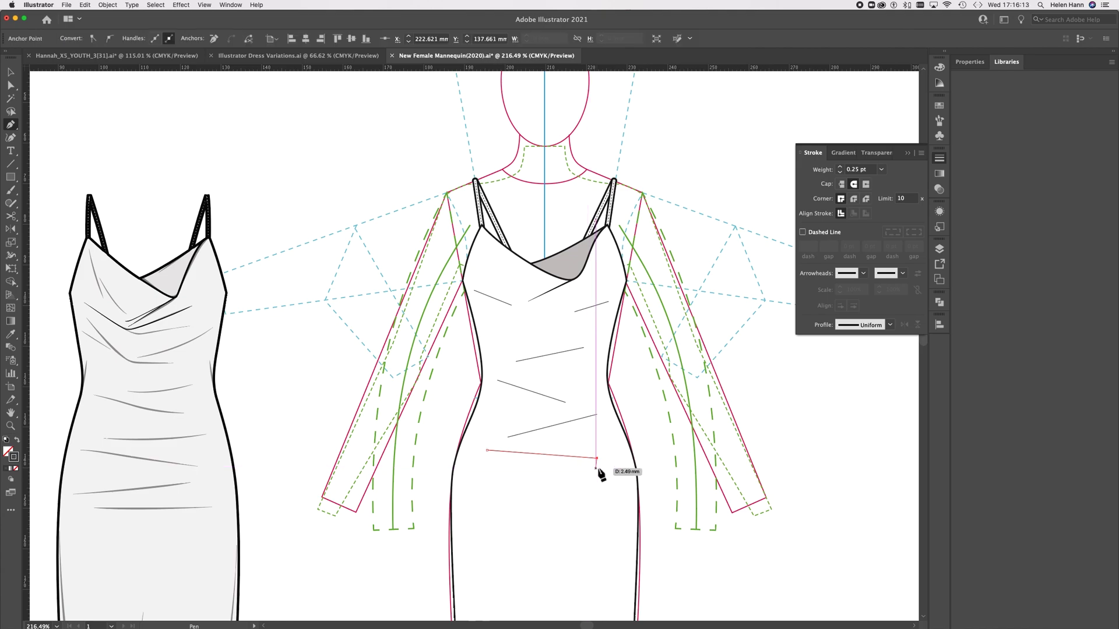
left_click(602, 475)
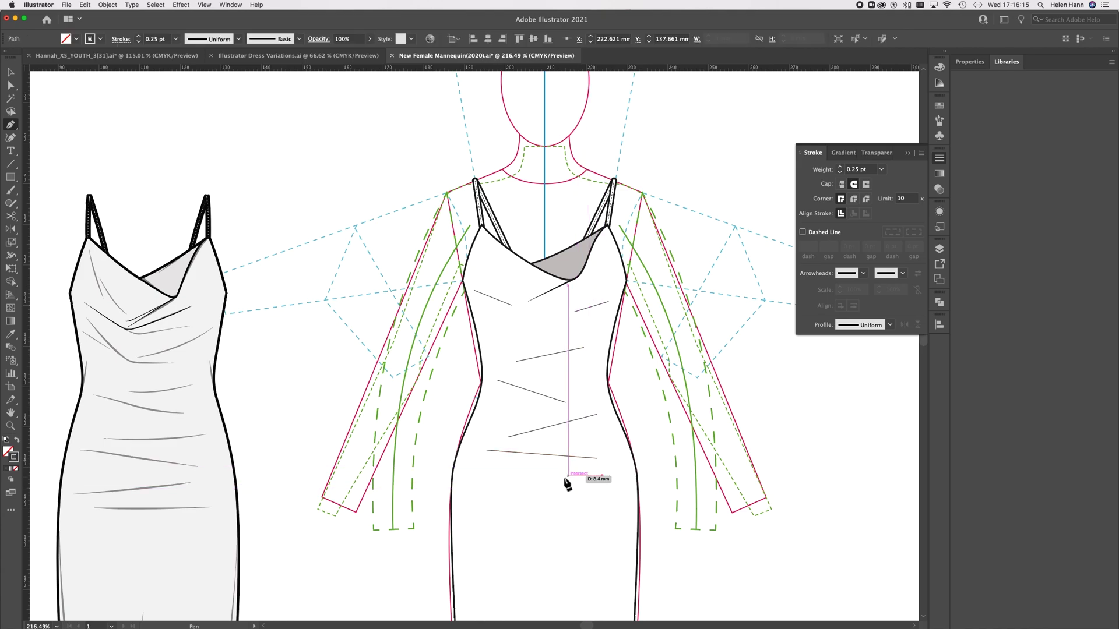
left_click(511, 481)
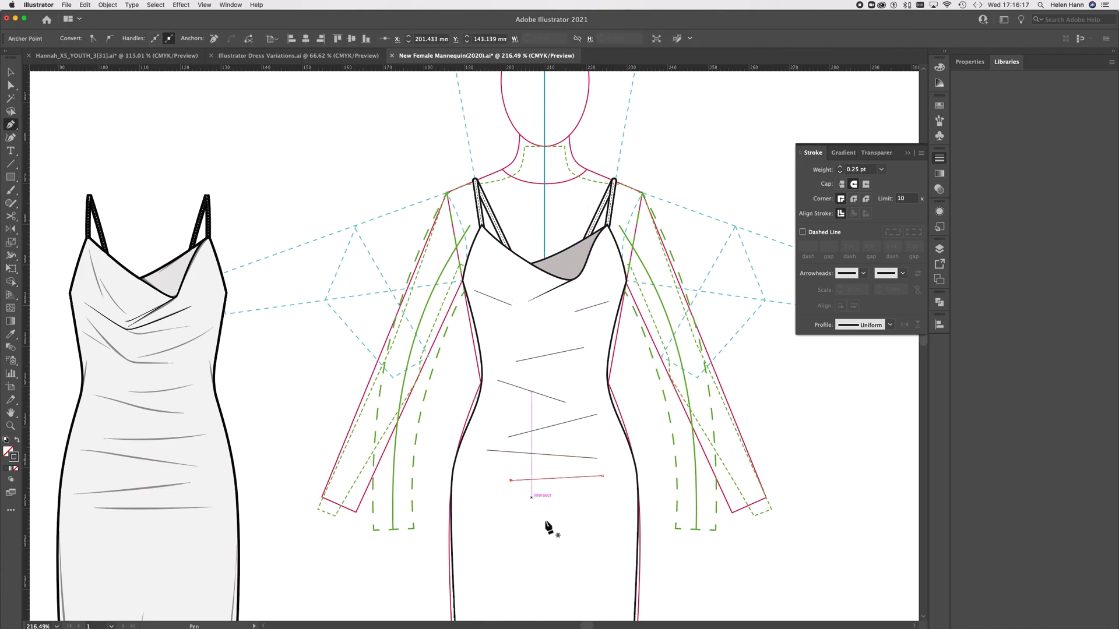
Bend all seven straight fold lines on the bodice and hips into gentle downward-sagging curves with the Anchor Point tool
scroll(500, 554, "down", 10)
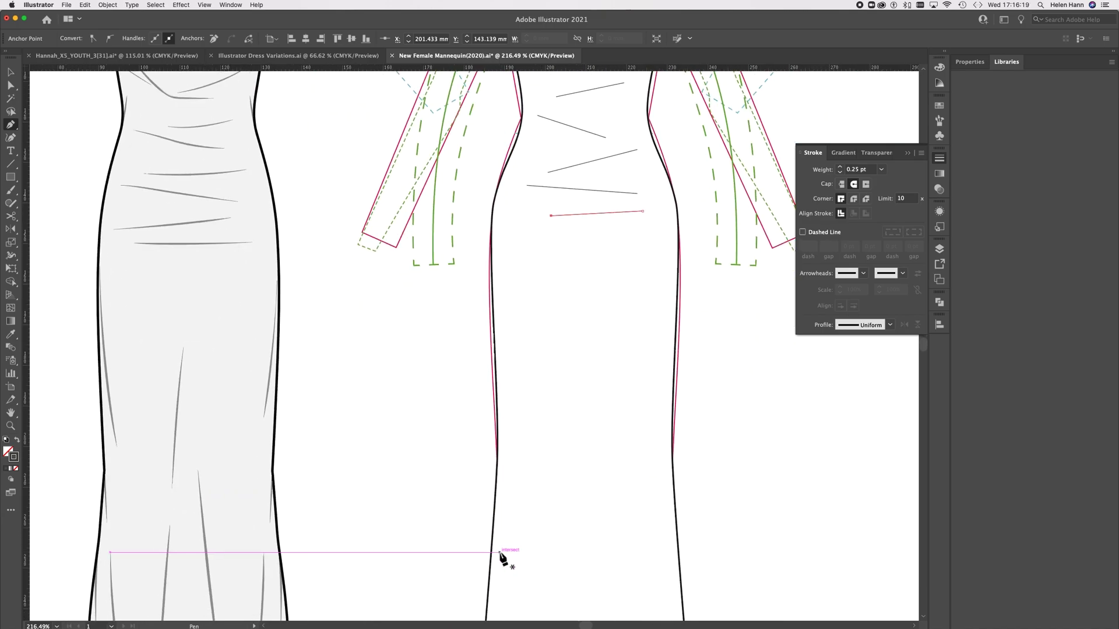
scroll(642, 370, "up", 6)
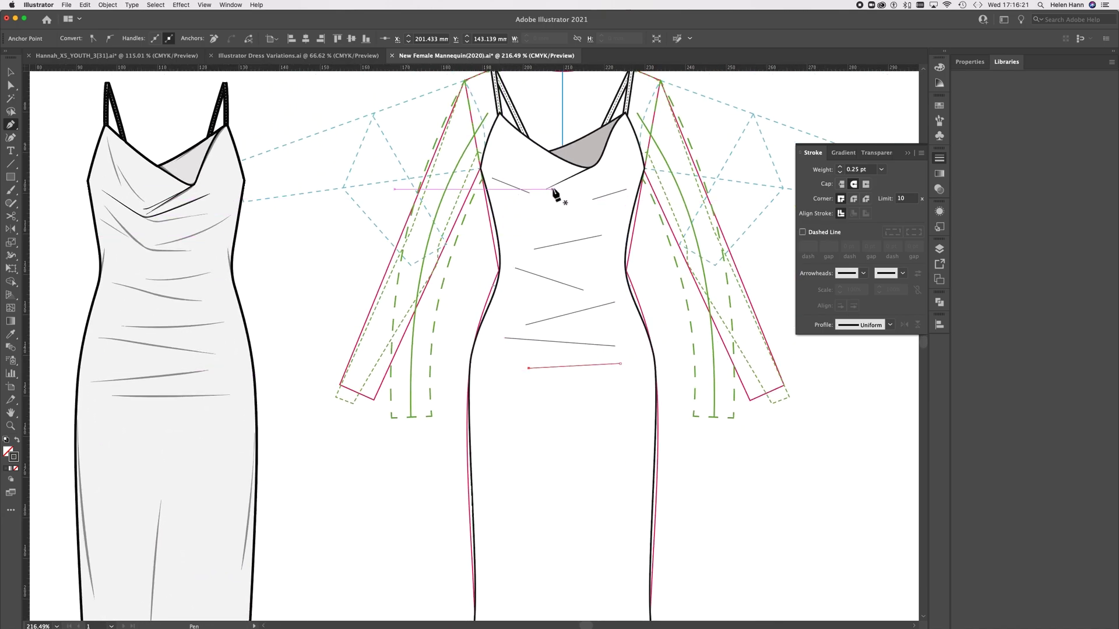
scroll(555, 193, "up", 2)
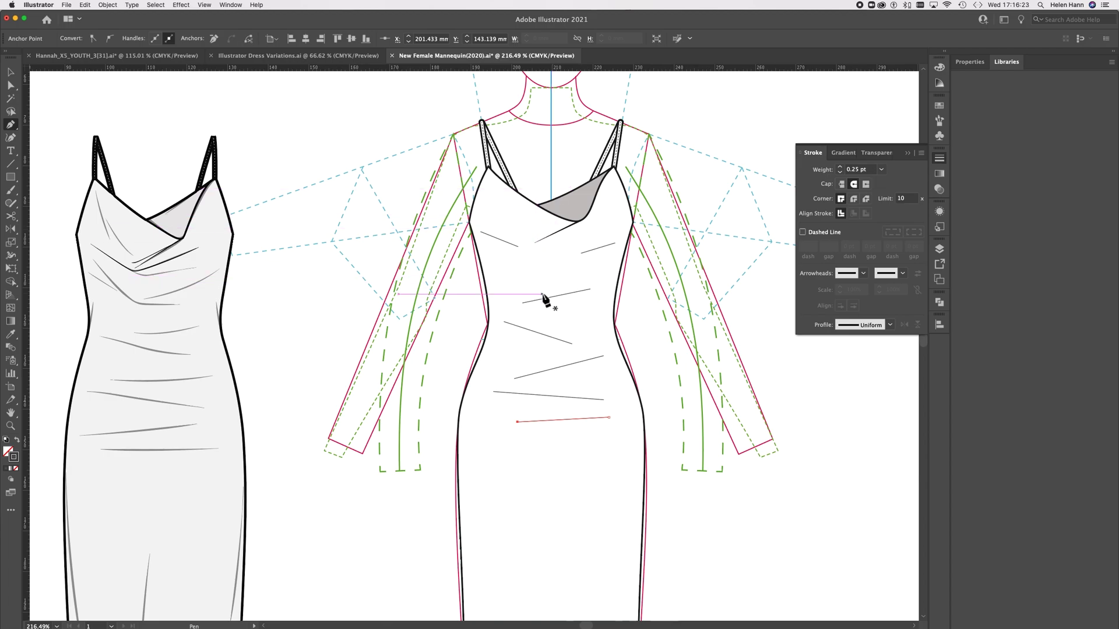
scroll(545, 300, "up", 5)
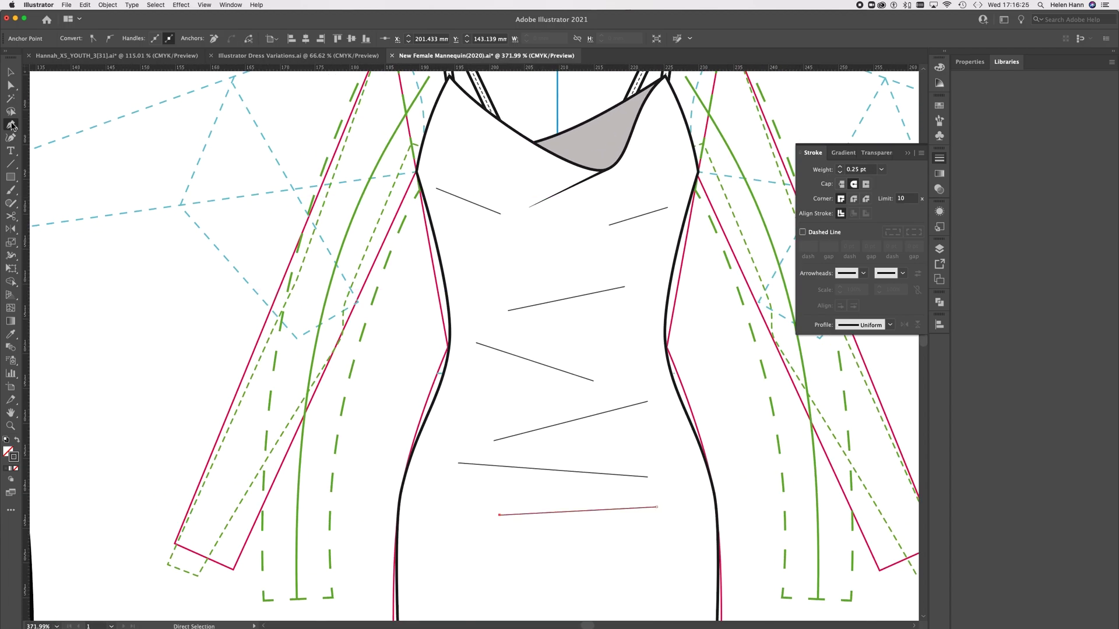
left_click_drag(10, 128, 58, 158)
left_click_drag(468, 204, 470, 215)
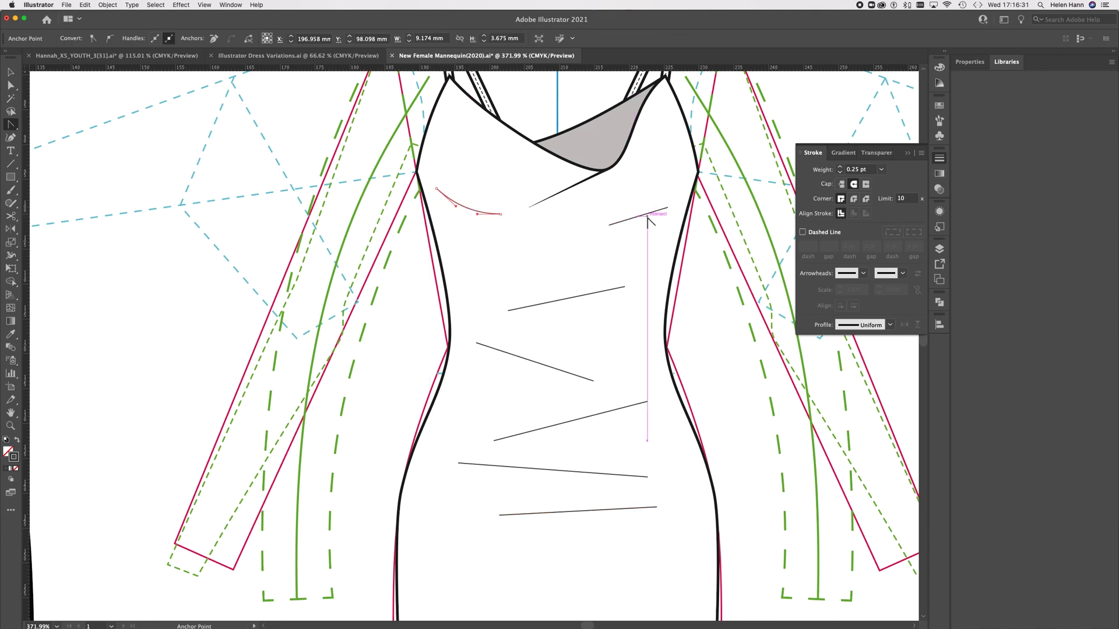
left_click_drag(644, 216, 647, 225)
left_click_drag(569, 299, 571, 312)
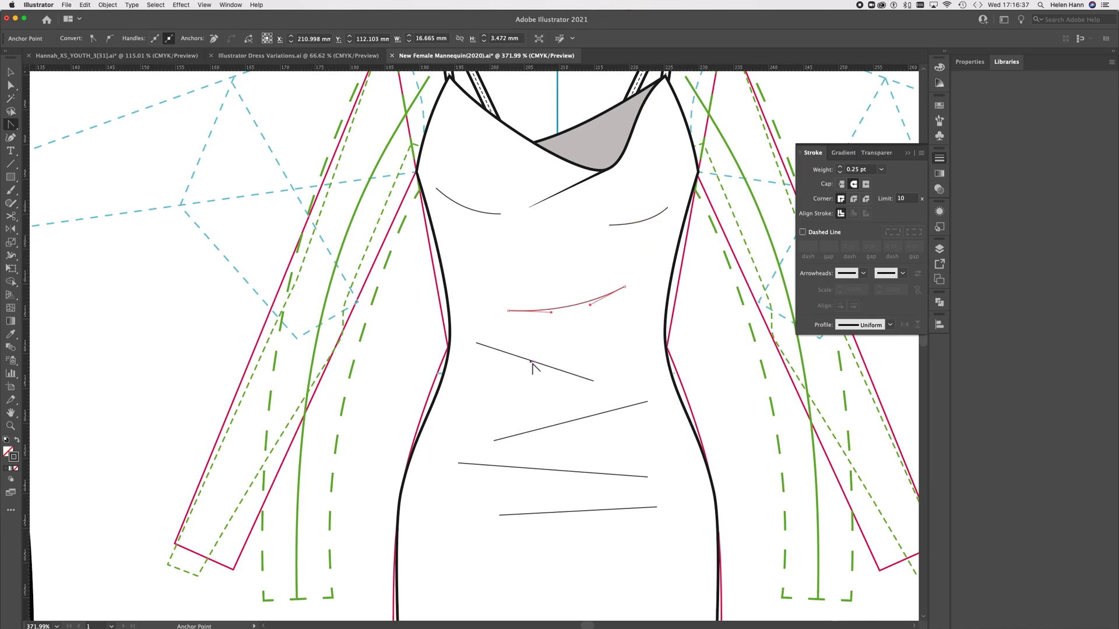
left_click_drag(530, 357, 577, 428)
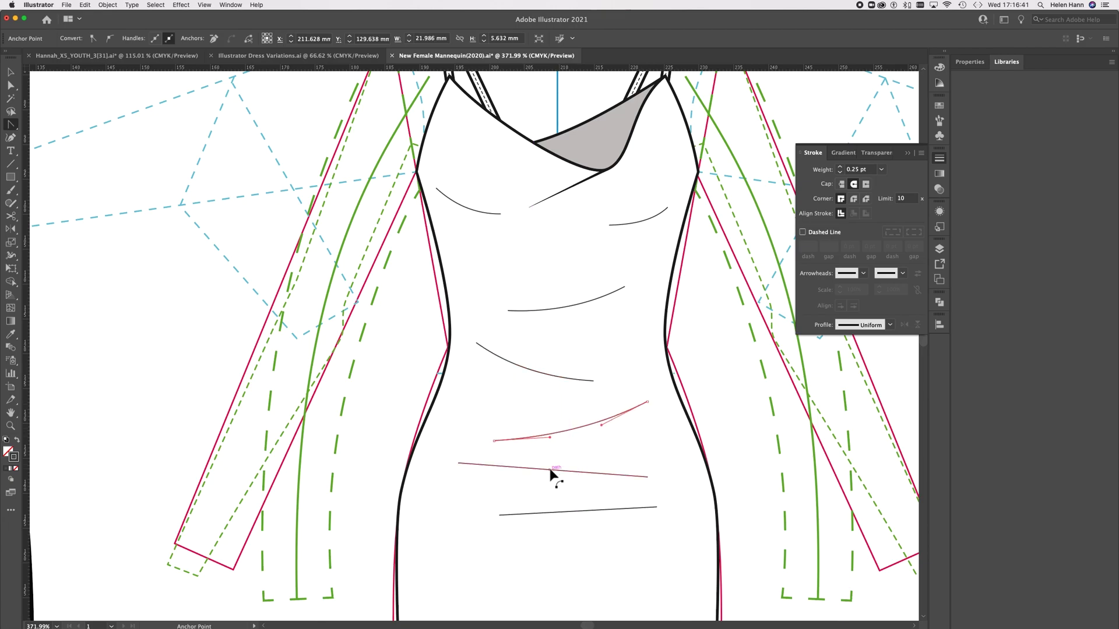
left_click_drag(550, 470, 579, 525)
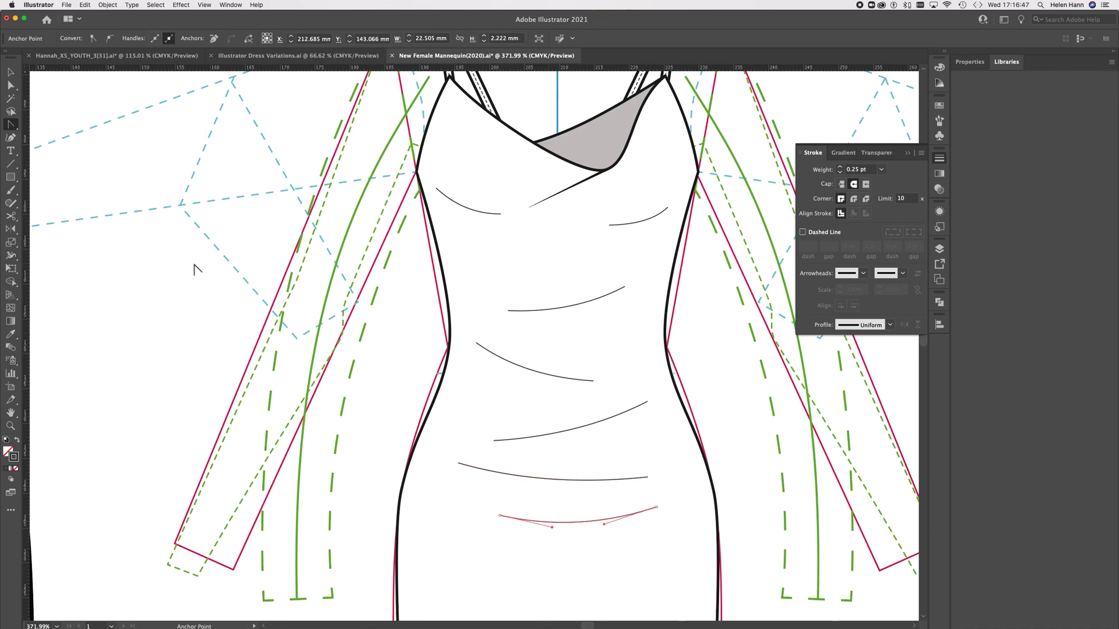
Apply the width profile that tapers at both ends to all seven curved fold lines together
left_click(10, 72)
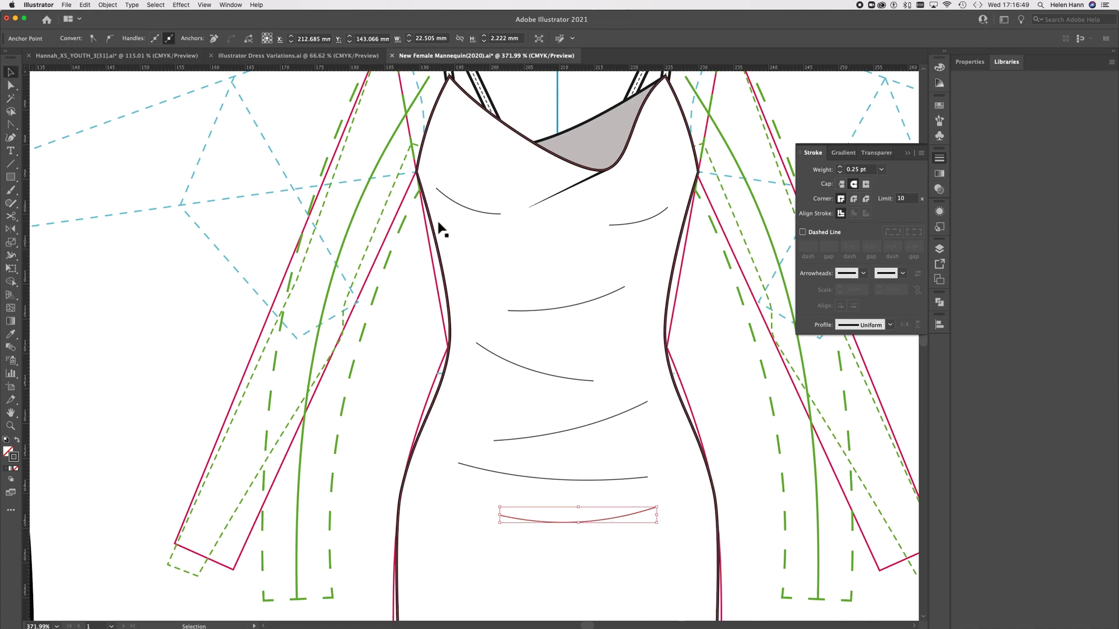
left_click(462, 210)
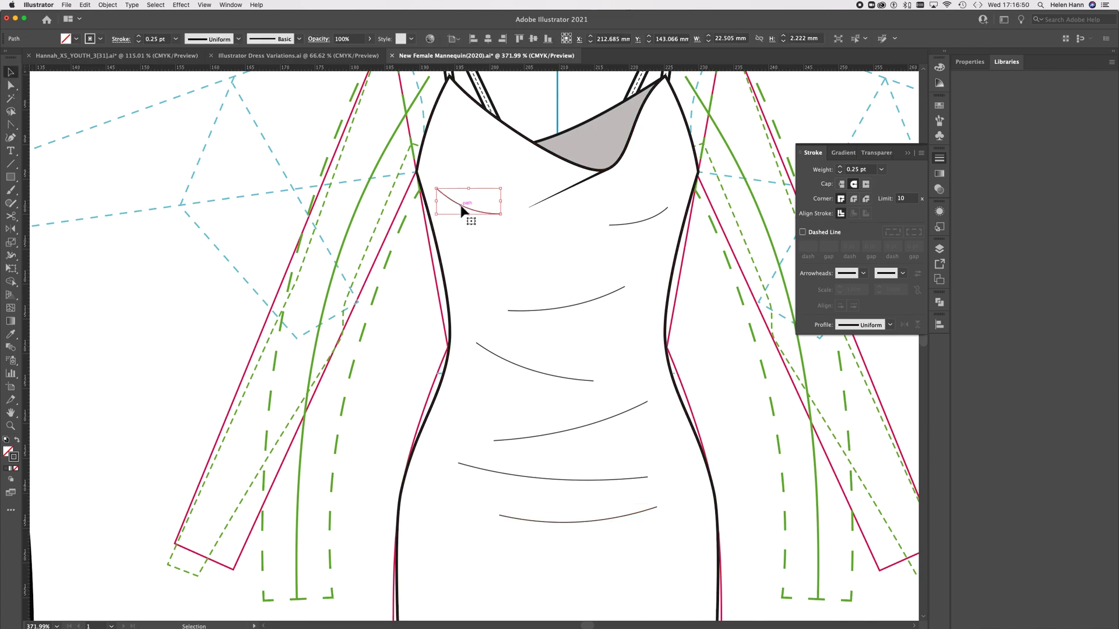
left_click(632, 222)
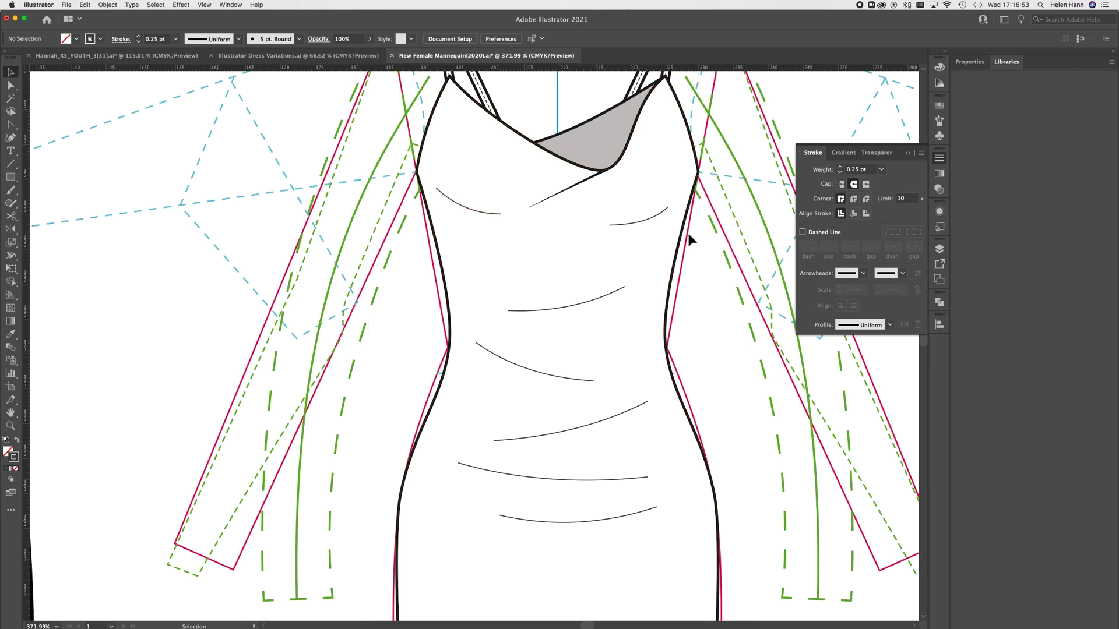
left_click(651, 223)
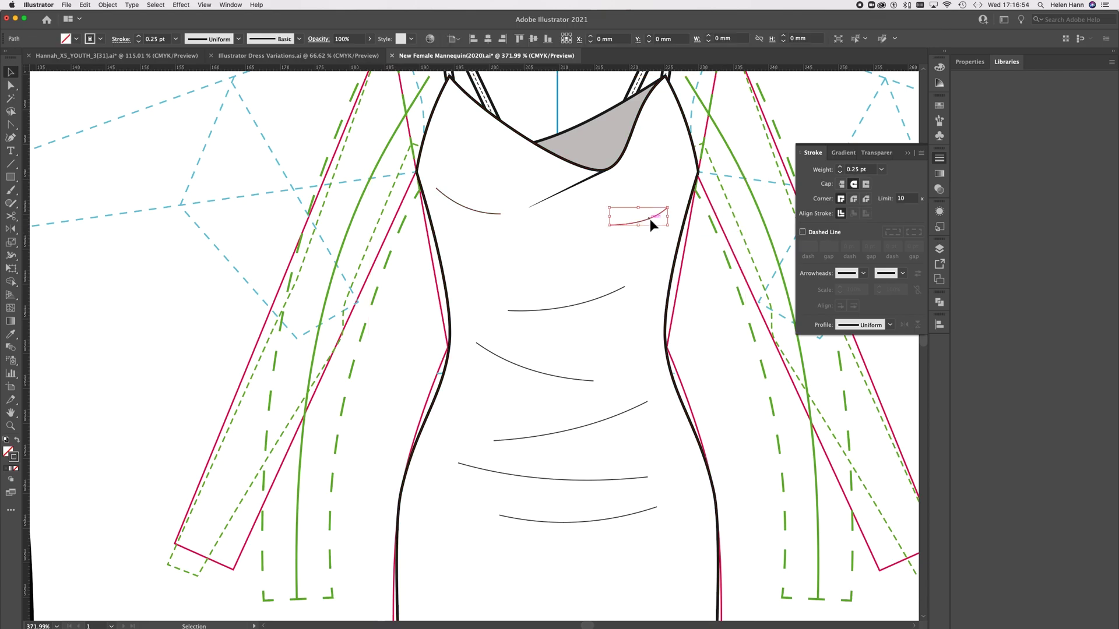
left_click(469, 211, "shift")
left_click(558, 306, "shift")
left_click(542, 371, "shift")
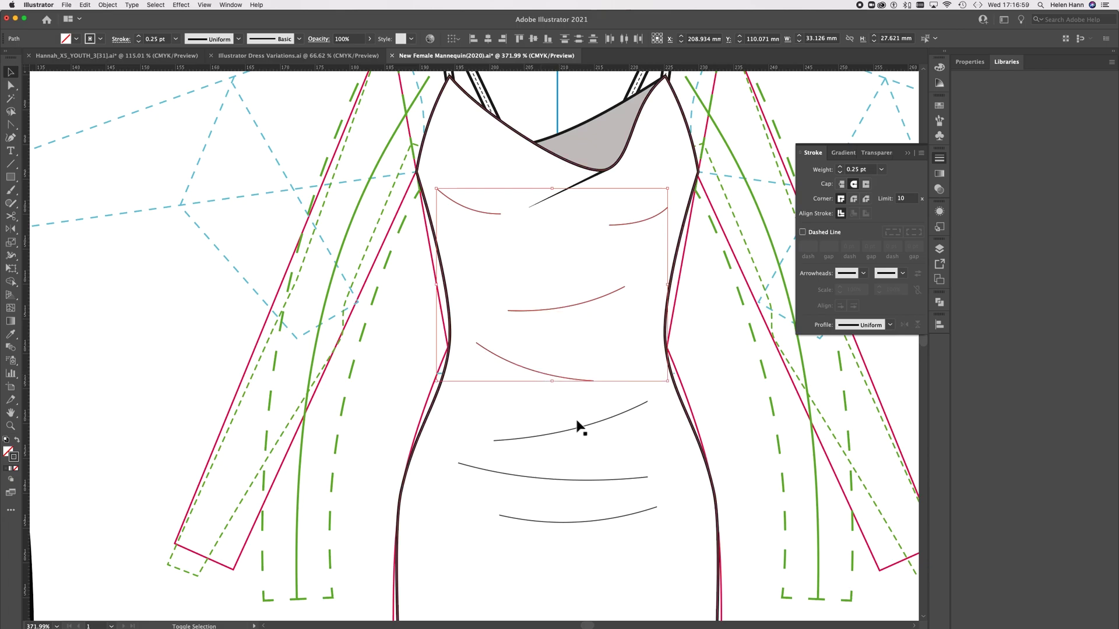
left_click(577, 432, "shift")
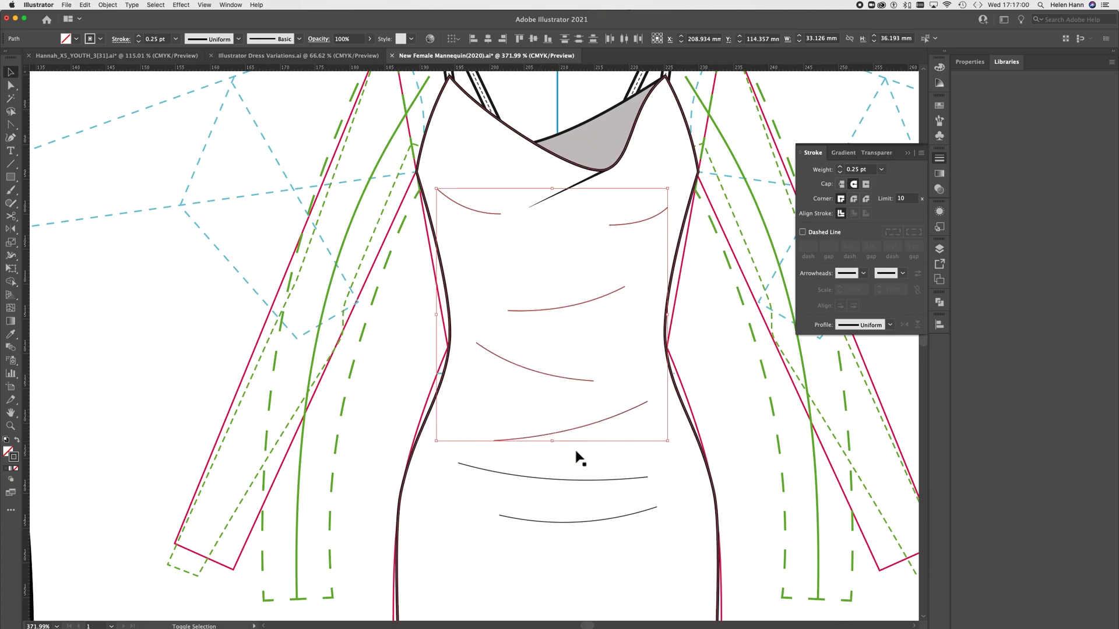
left_click(564, 479, "shift")
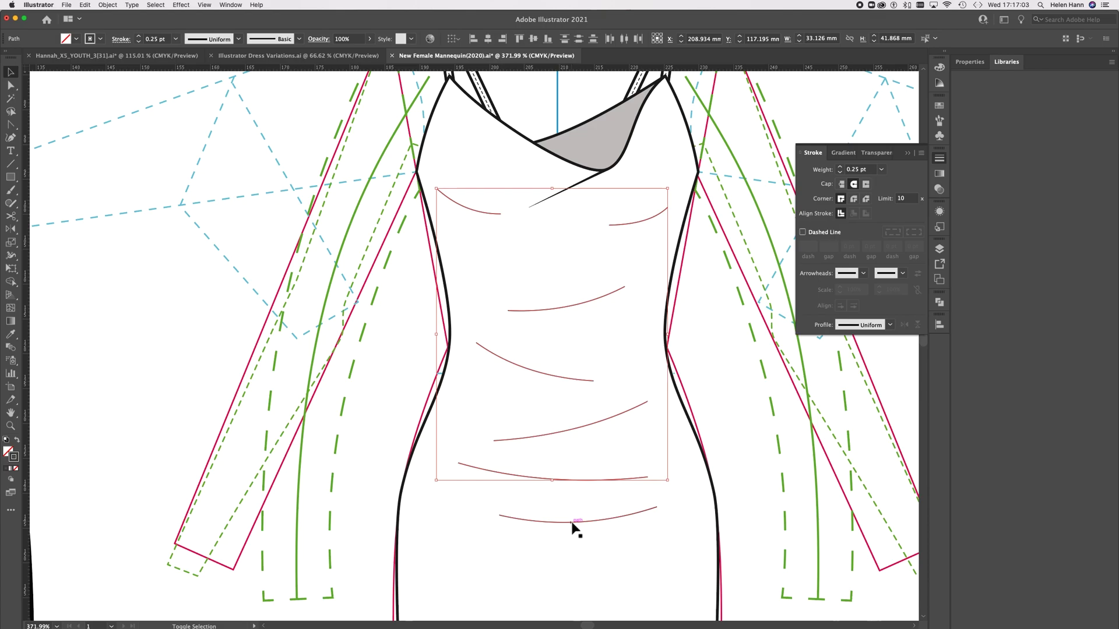
left_click(571, 522, "shift")
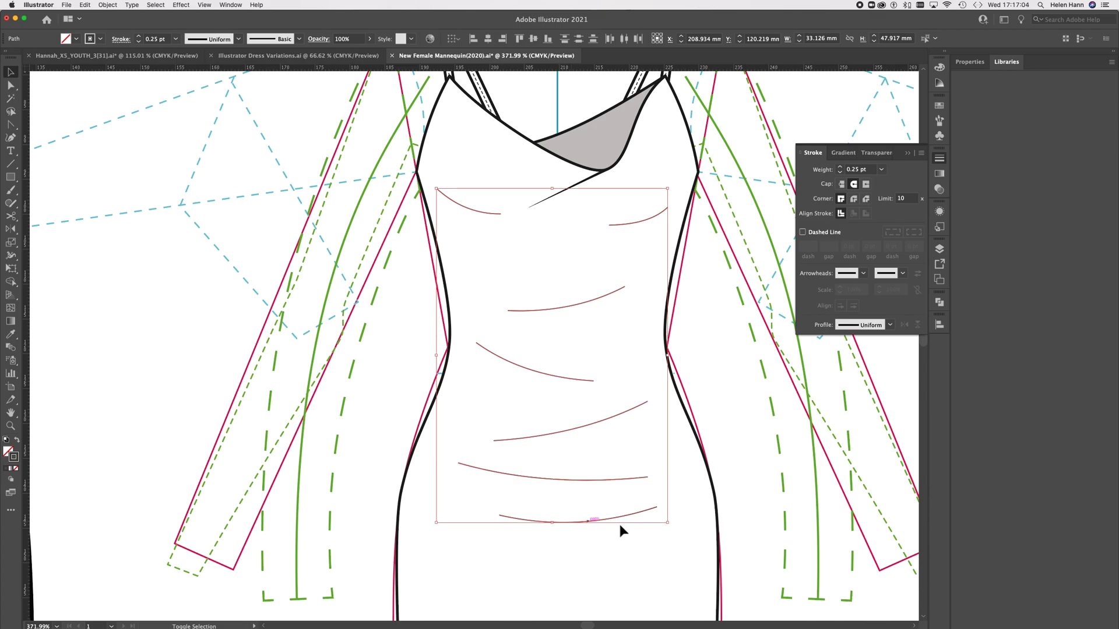
left_click(890, 325)
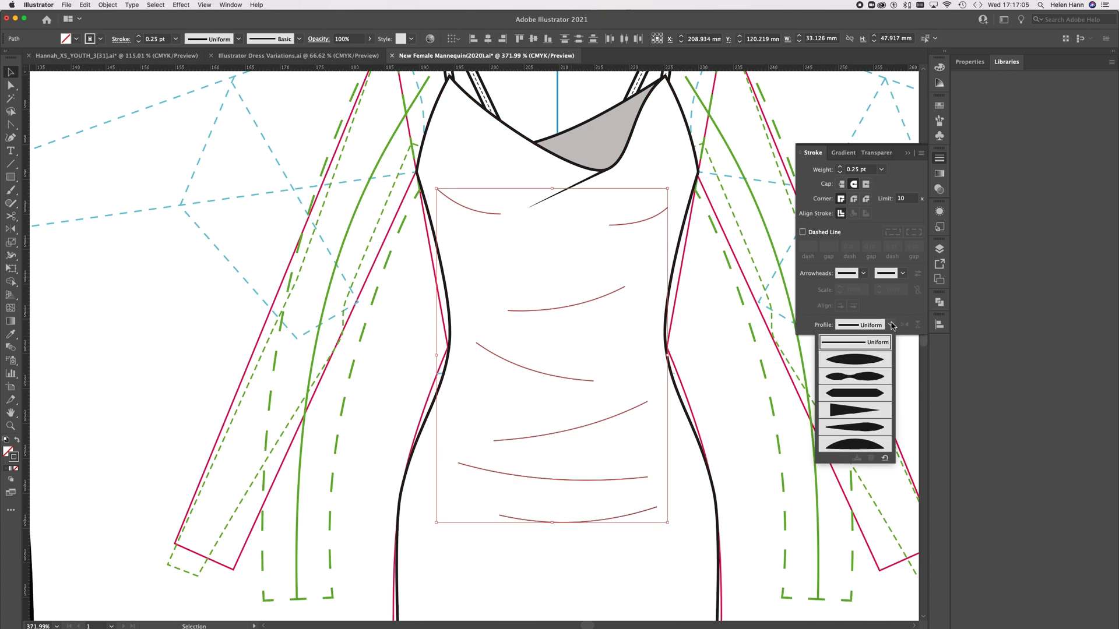
left_click(856, 365)
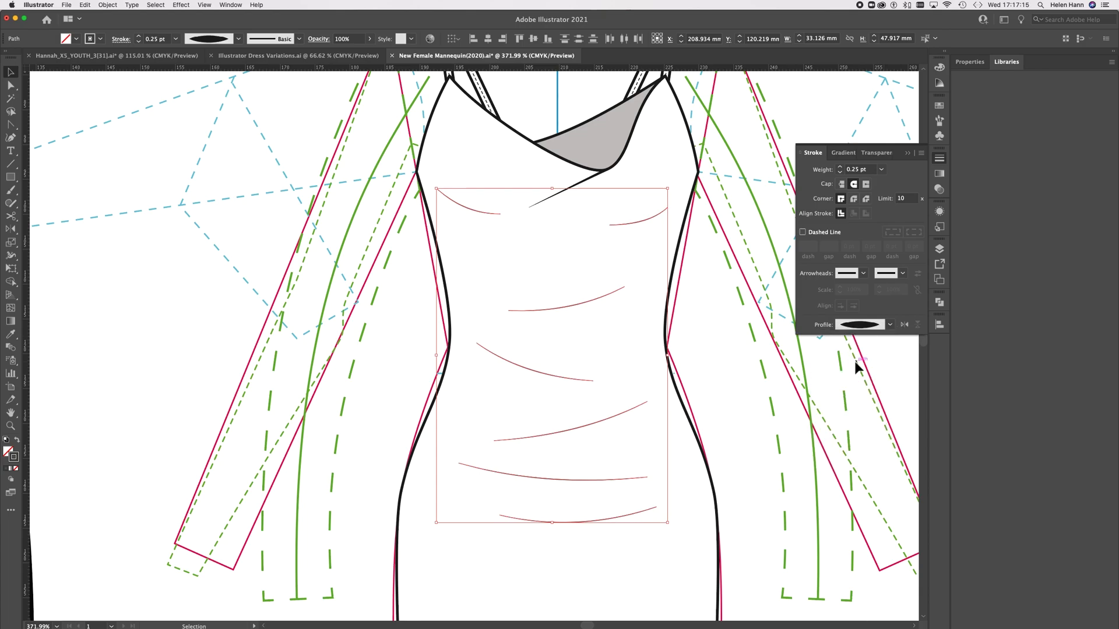
Set the selected fold lines' stroke weight to 0.75 pt and their stroke colour to a lighter grey
left_click(839, 167)
left_click(839, 168)
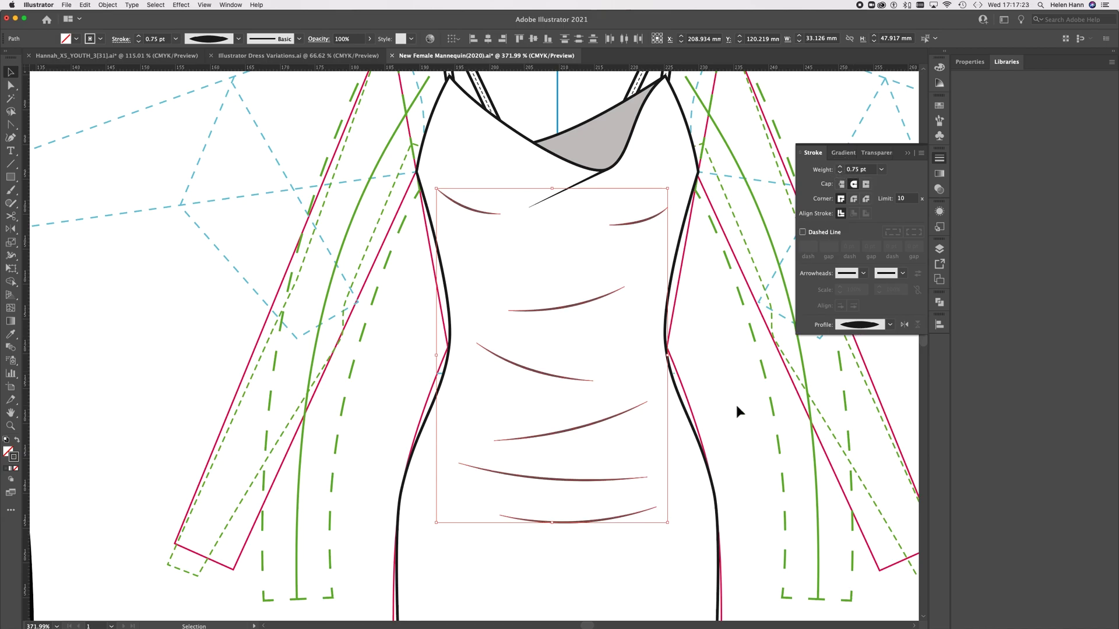
double_click(15, 459)
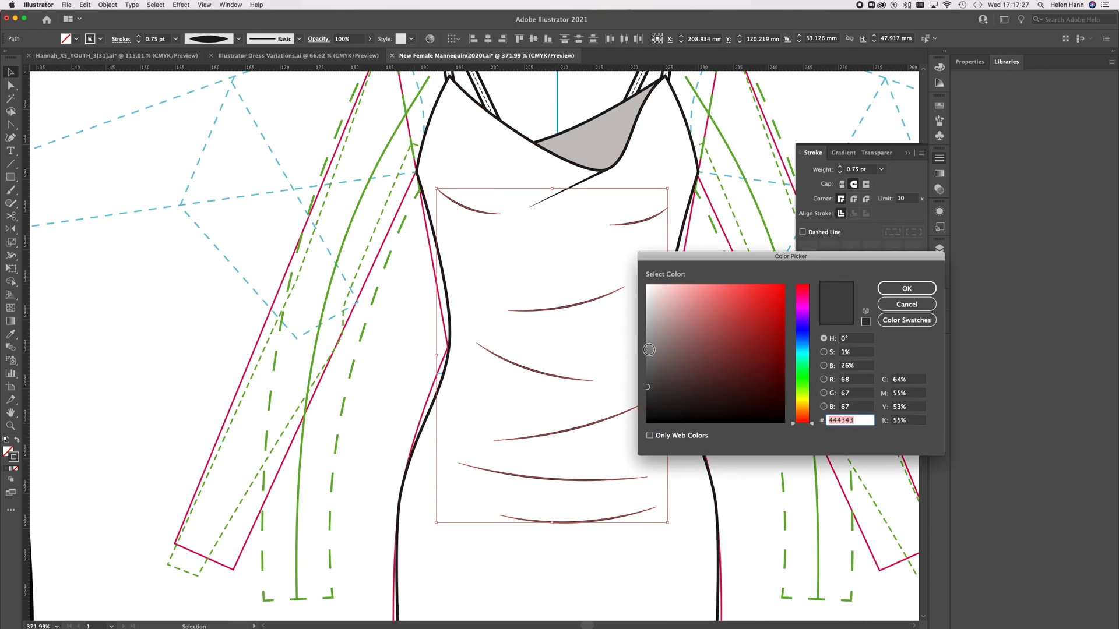
left_click(665, 353)
left_click(907, 289)
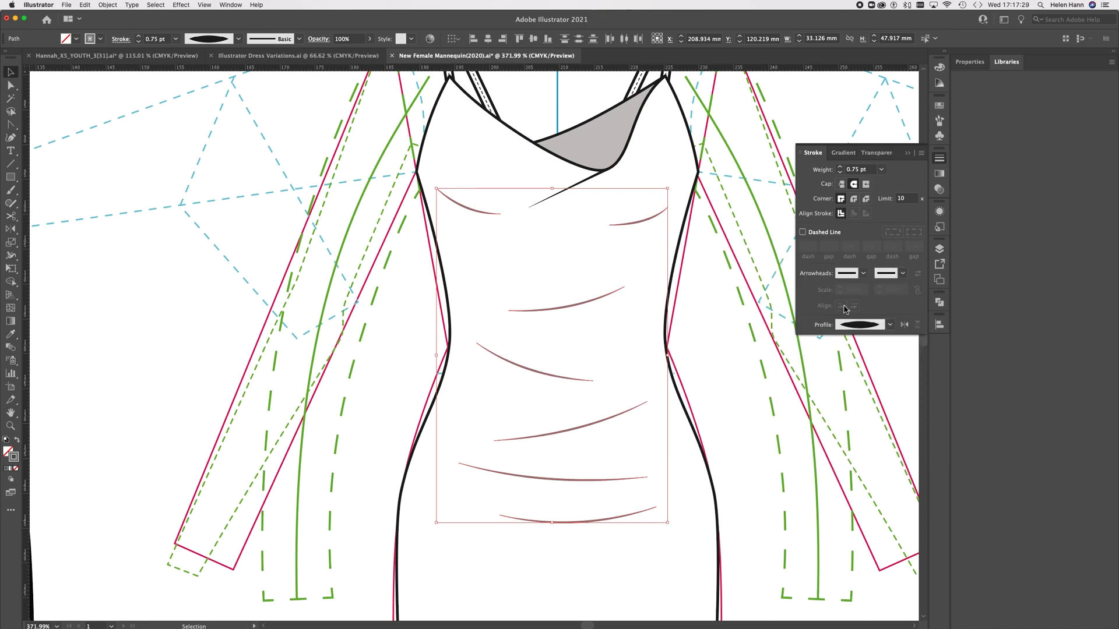
left_click(383, 481)
Draw two near-vertical fold lines on the lower skirt with the Pen tool, one near each side seam, curving the one by the right seam
scroll(367, 575, "down", 5)
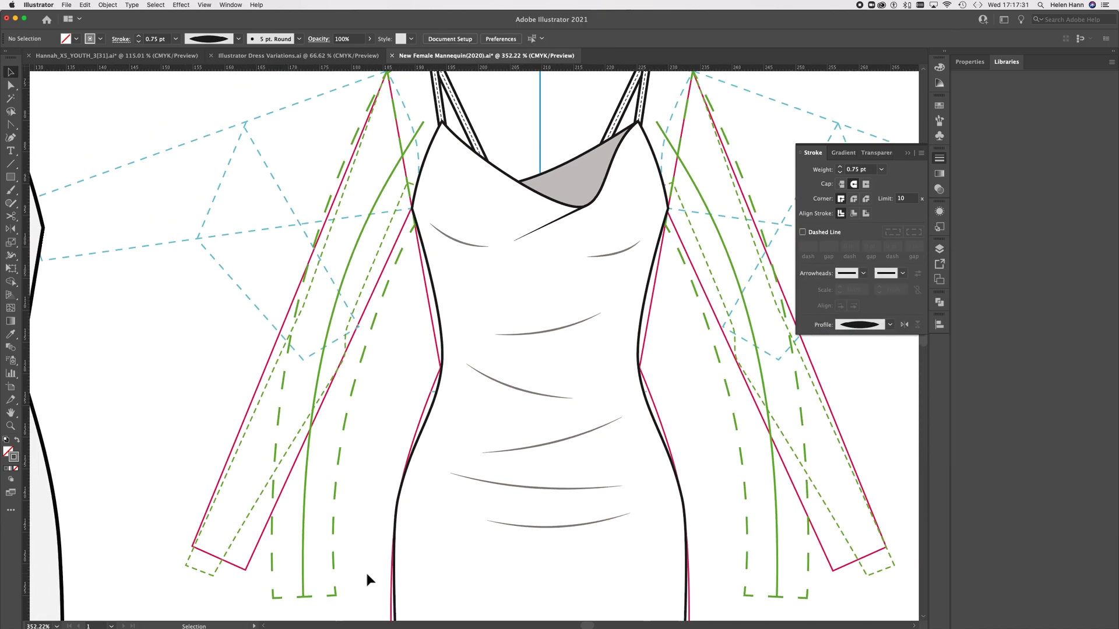
scroll(367, 574, "down", 4)
scroll(368, 576, "down", 3)
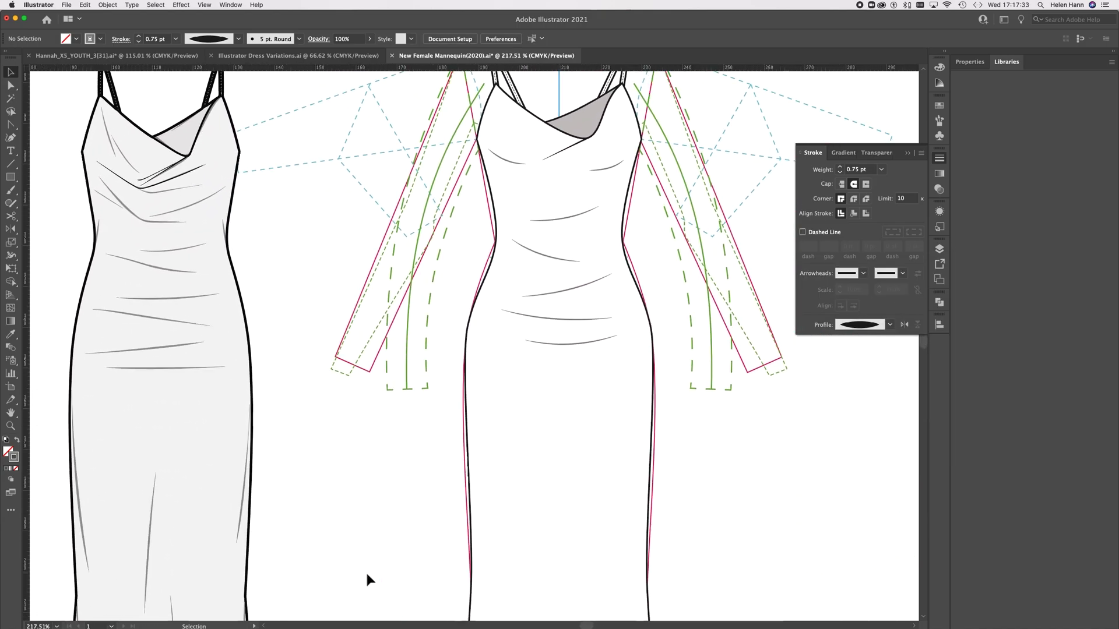
scroll(367, 579, "down", 2)
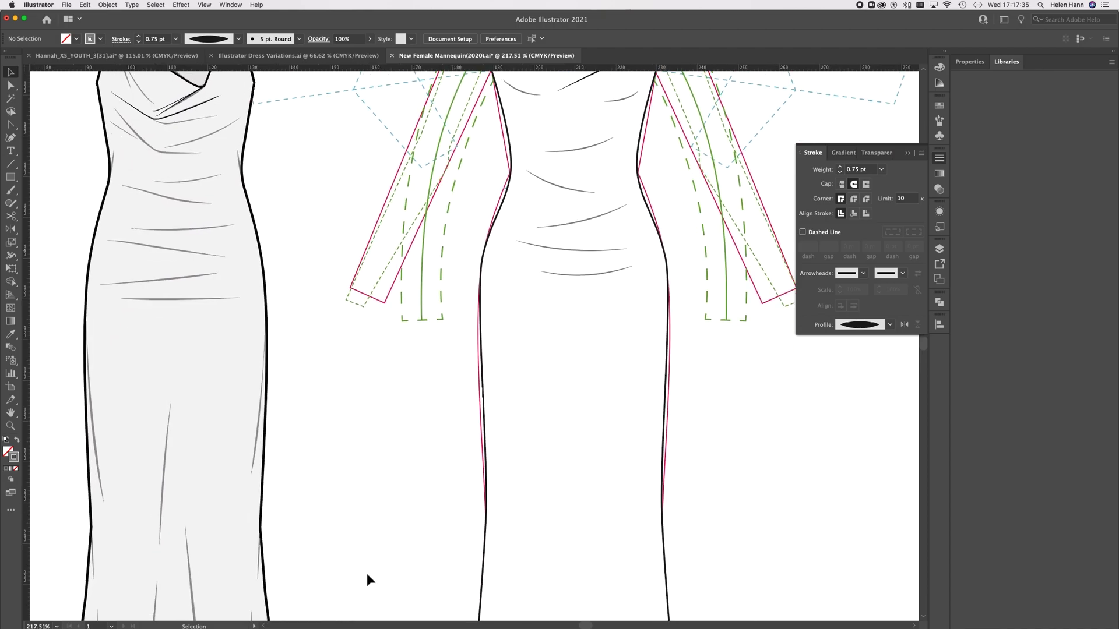
scroll(367, 578, "down", 5)
scroll(368, 579, "down", 4)
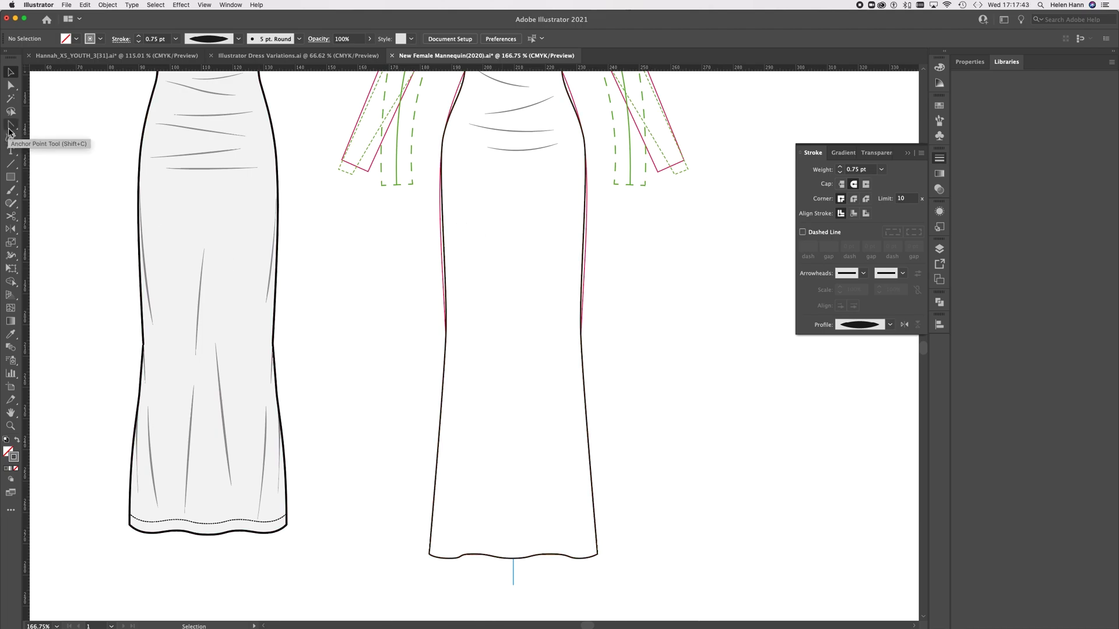
left_click_drag(10, 131, 53, 115)
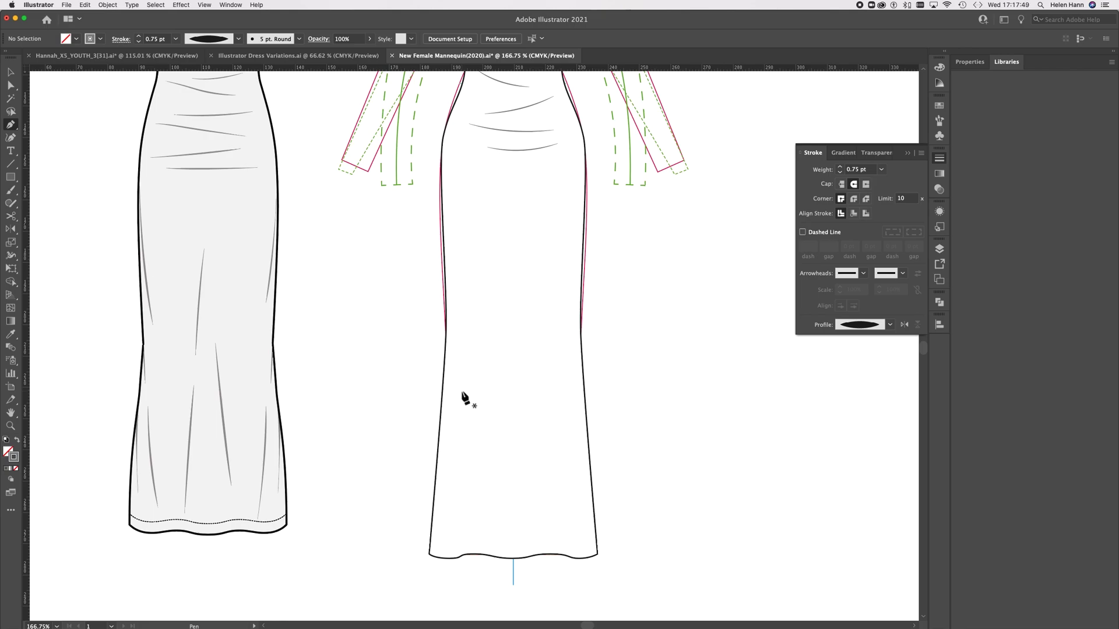
left_click_drag(466, 411, 463, 428)
left_click(469, 514)
key("Return")
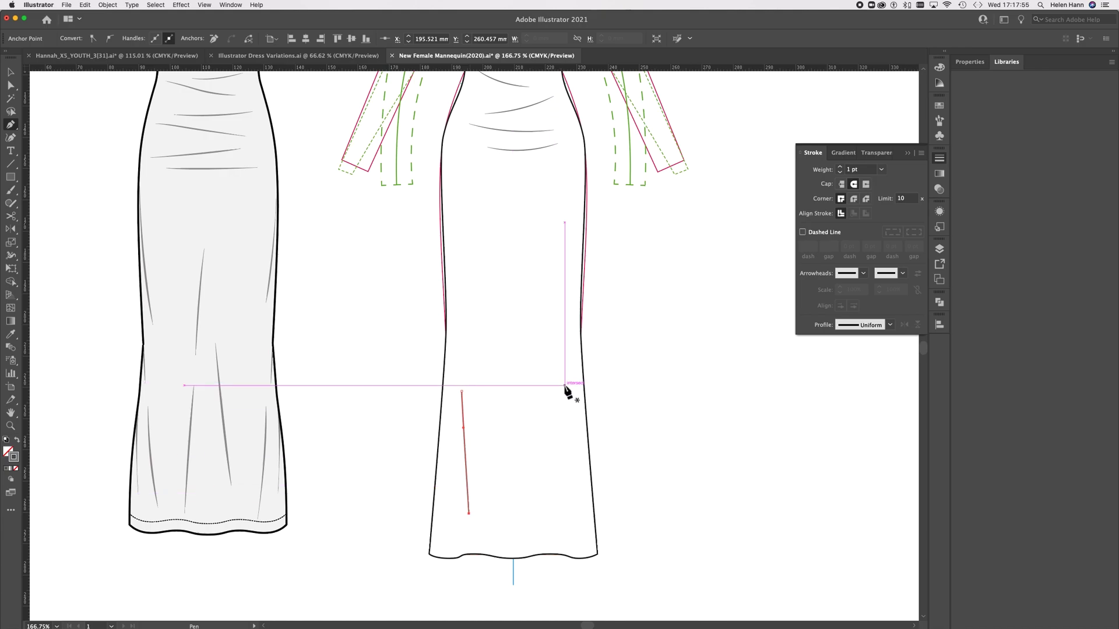
left_click(564, 385)
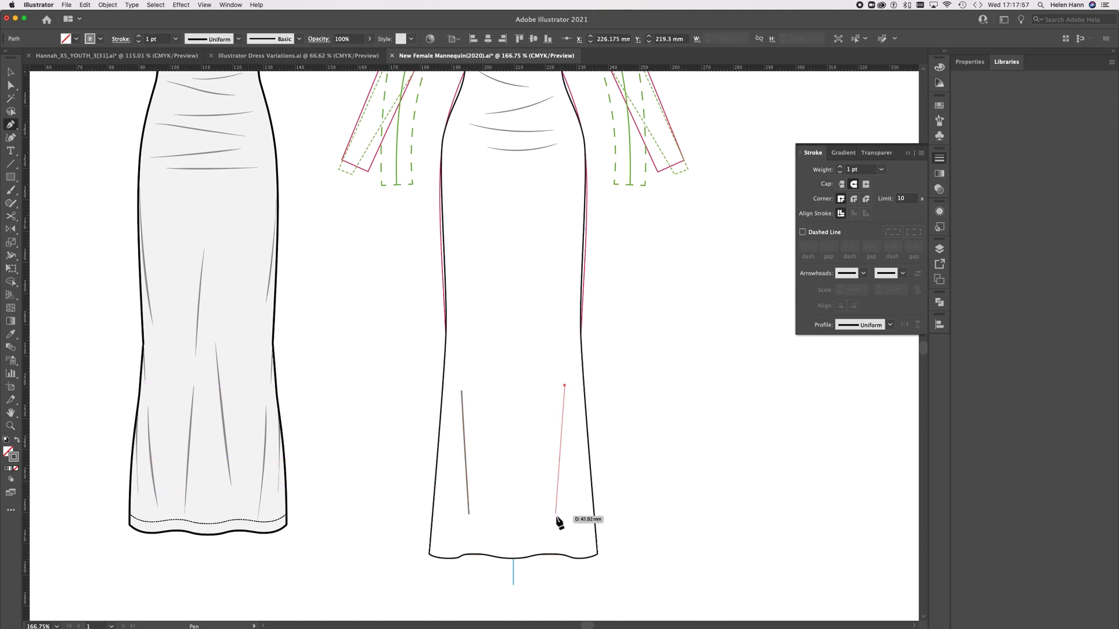
left_click_drag(559, 501, 549, 537)
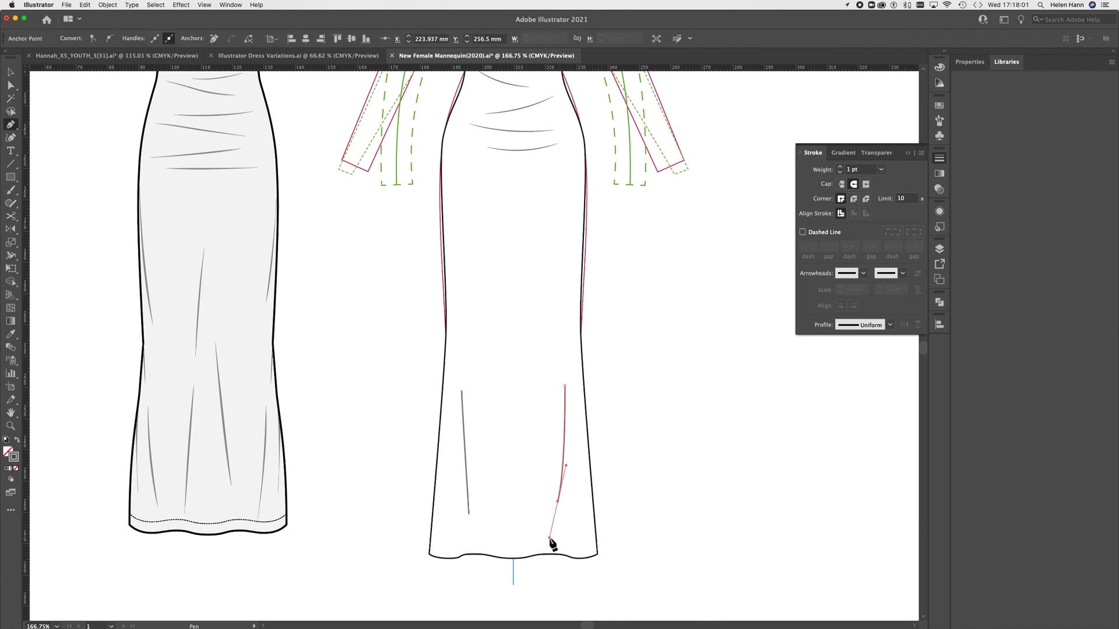
Draw three more skirt fold lines with the Pen tool: a straight central one and two long curved ones descending from near each hip
left_click(523, 348)
left_click(527, 478)
left_click_drag(453, 248, 457, 277)
left_click_drag(490, 438, 490, 496)
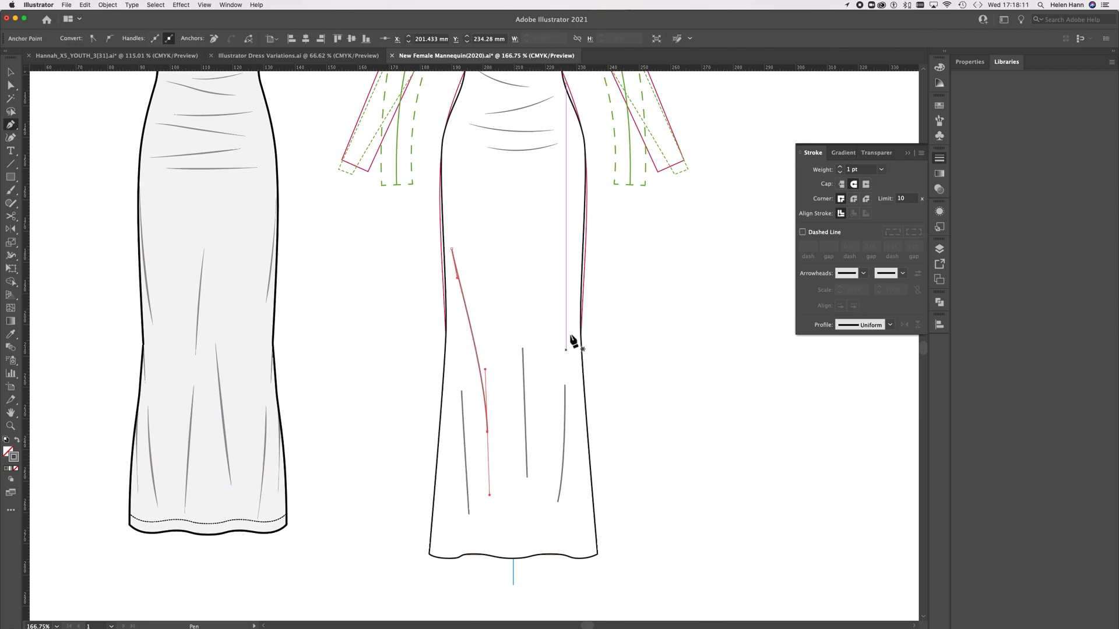
left_click(555, 273, "super")
left_click_drag(551, 307, 551, 309)
left_click_drag(541, 432, 543, 490)
left_click(539, 519)
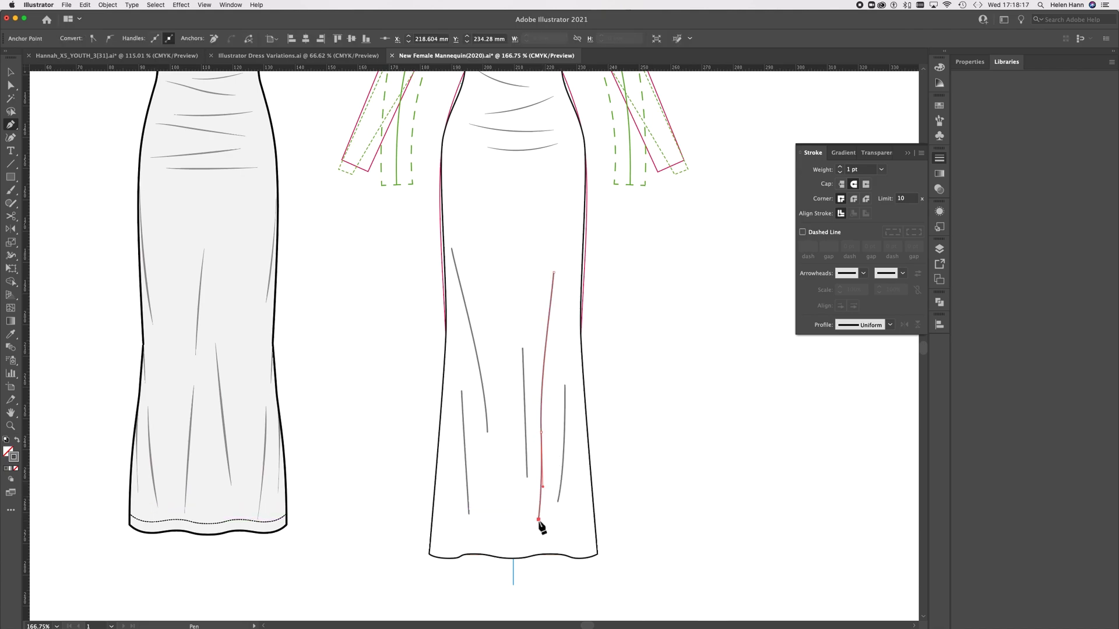
Apply the width profile that tapers at both ends to all five fold lines on the skirt together
key("v")
left_click(465, 446)
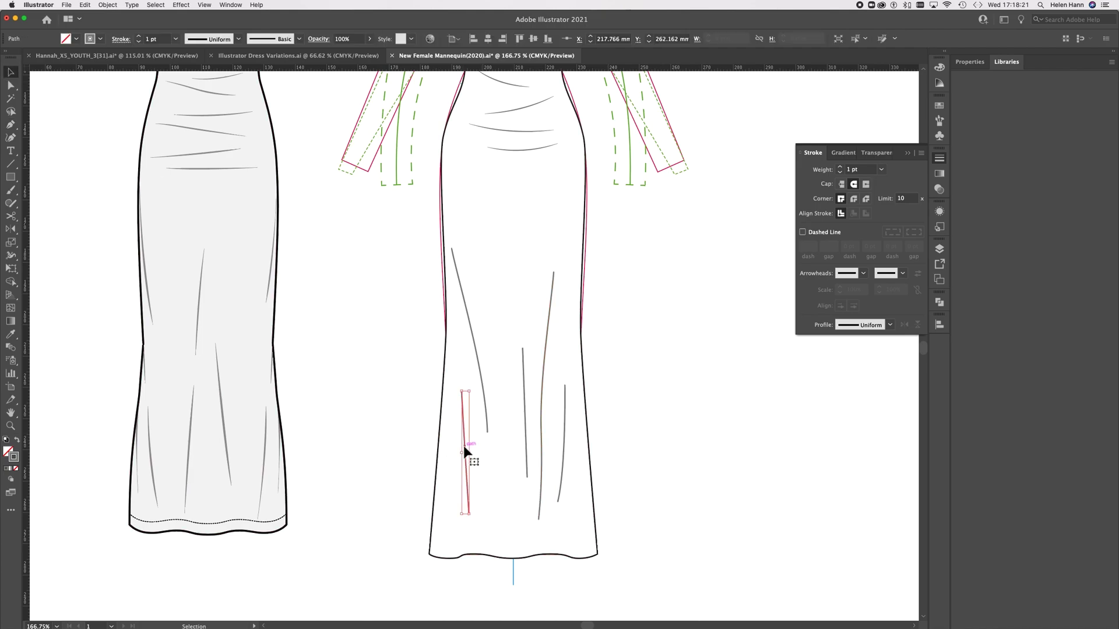
left_click(477, 361, "shift")
left_click(524, 384, "shift")
left_click(546, 373, "shift")
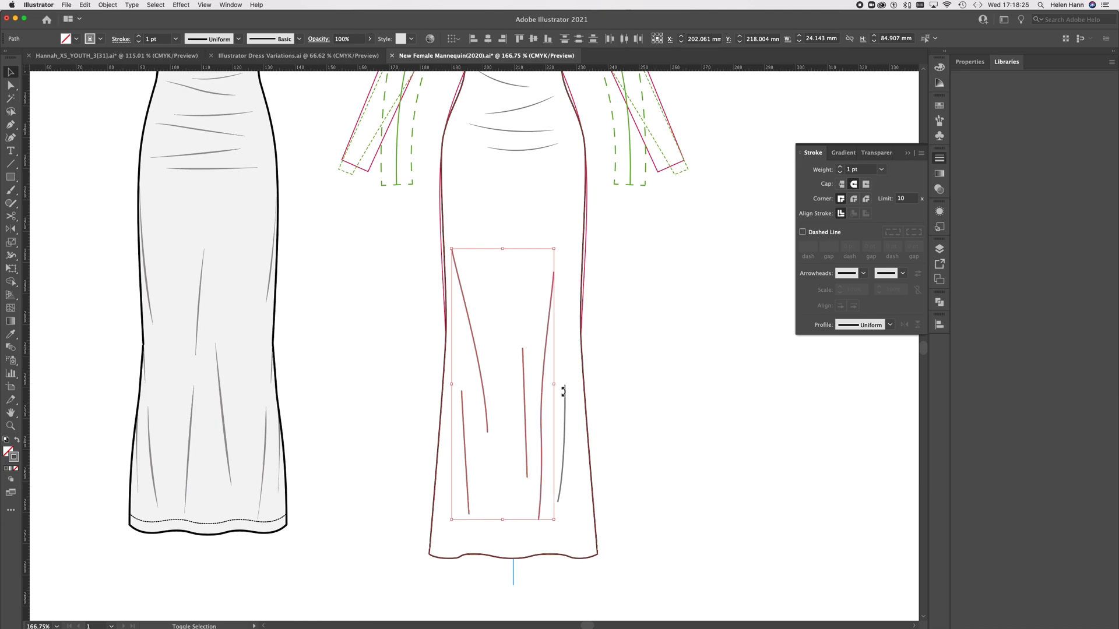
left_click(566, 403, "shift")
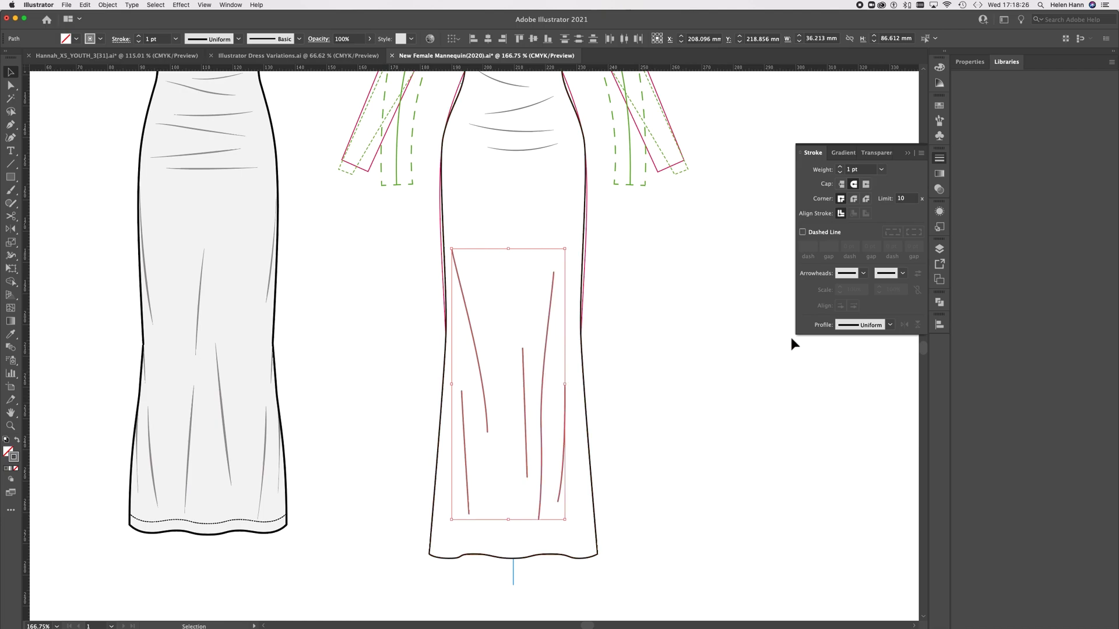
left_click(874, 329)
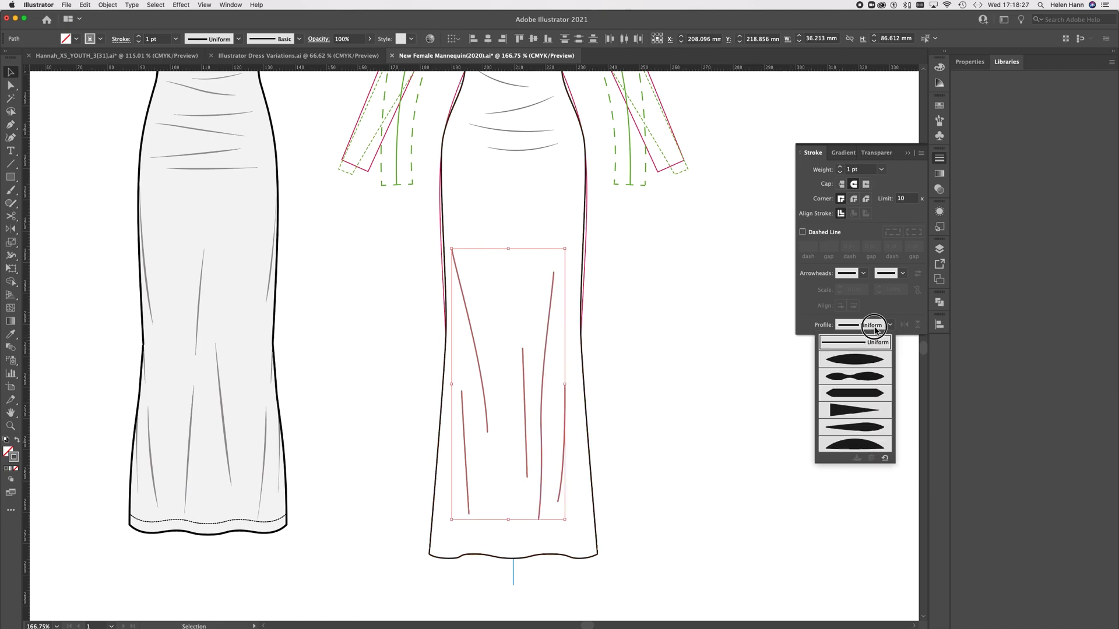
left_click(863, 361)
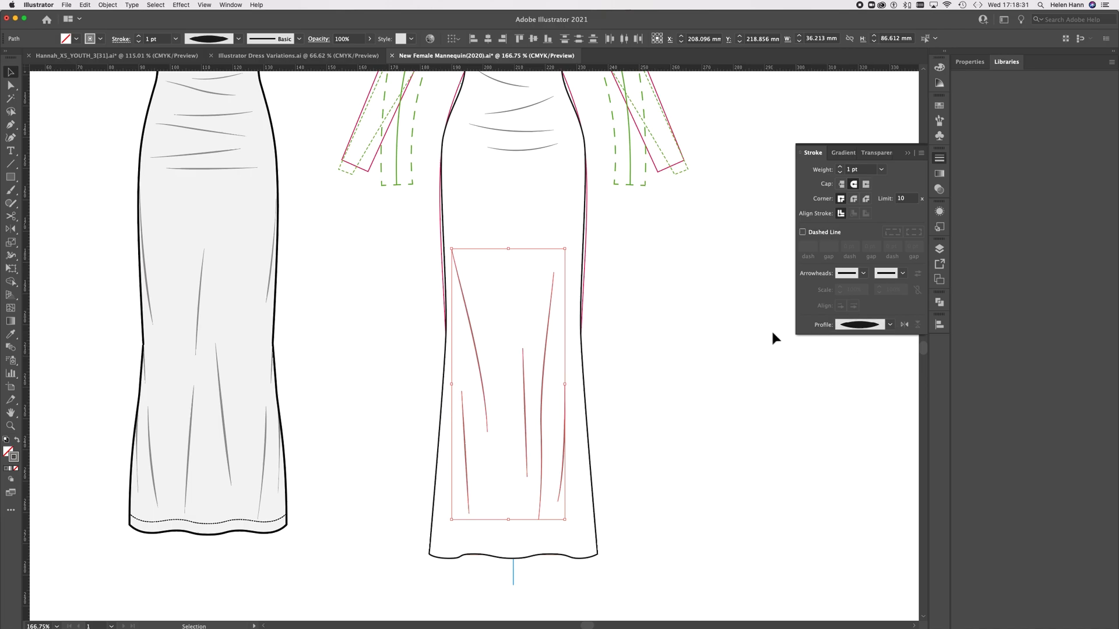
left_click(629, 263)
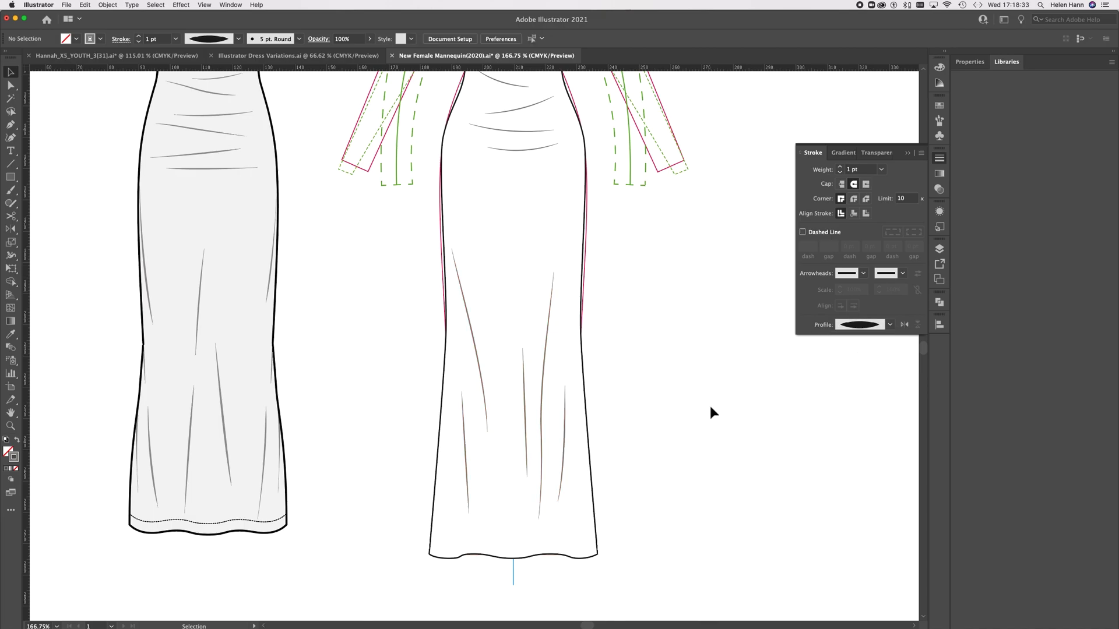
Draw a short curved line about 4 mm high with the Pen tool, rising inward from the left side seam at the waist
key("super+0")
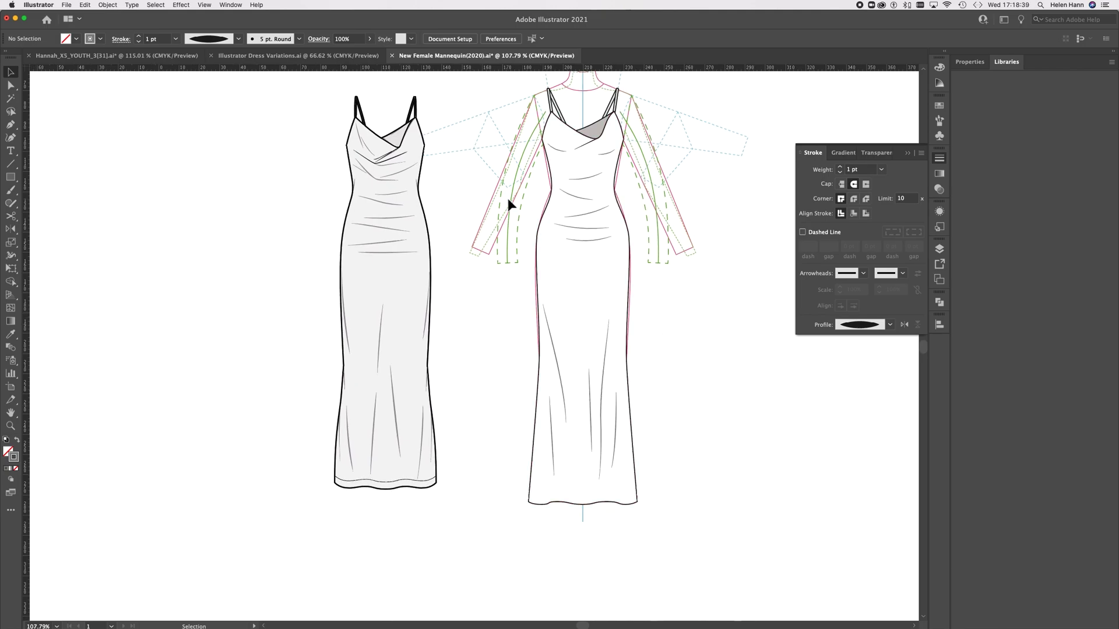
scroll(508, 199, "up", 3)
scroll(508, 199, "right", 3)
scroll(508, 198, "up", 2)
scroll(508, 197, "up", 5)
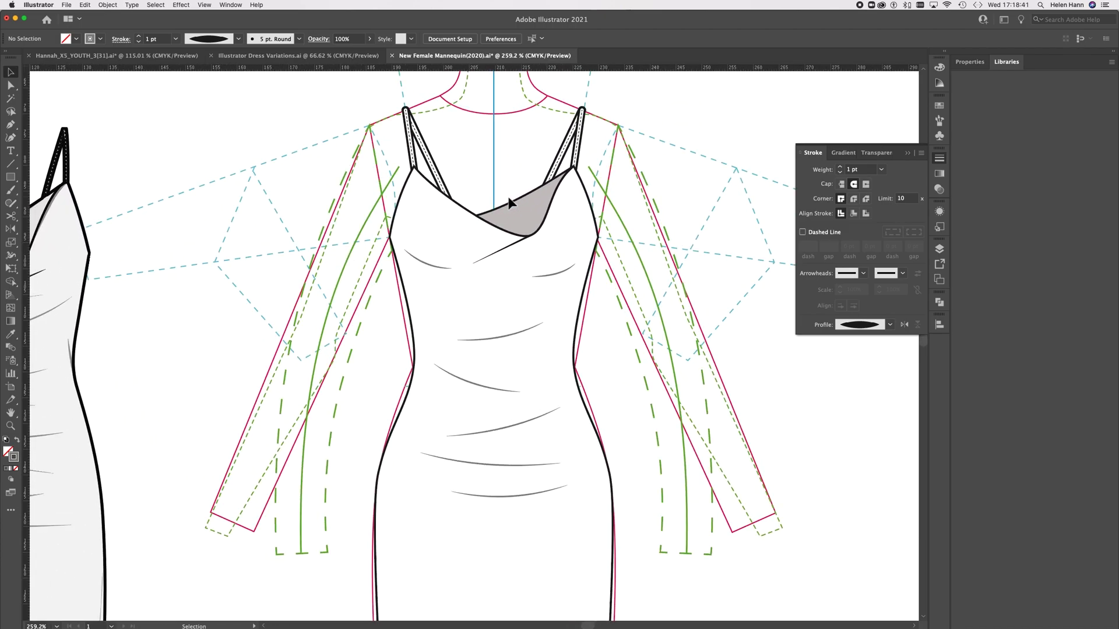
left_click(11, 125)
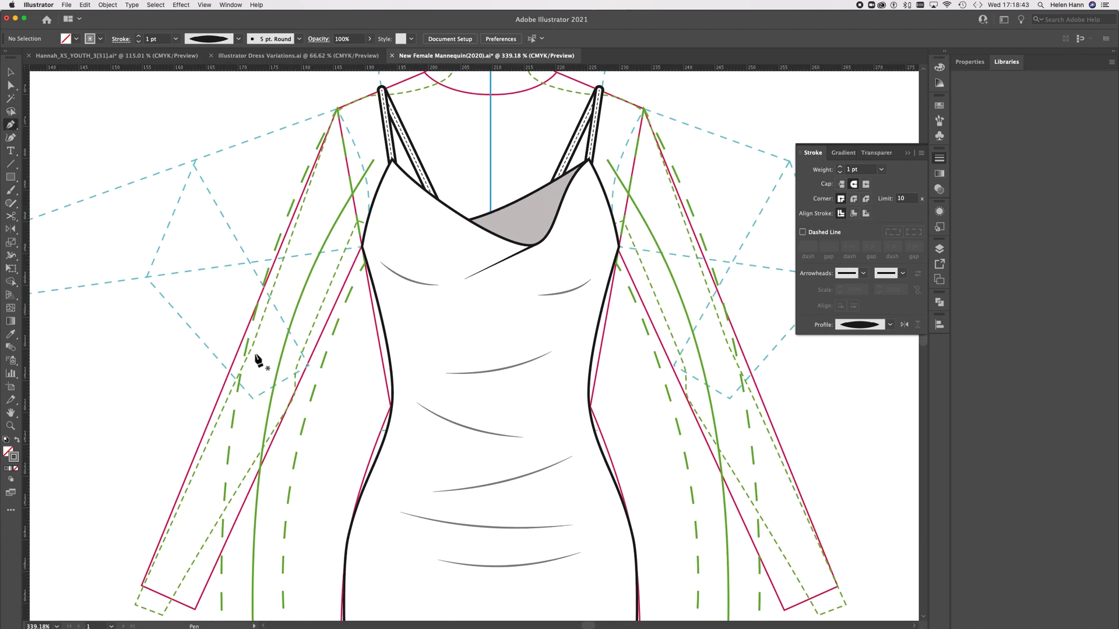
left_click(392, 410)
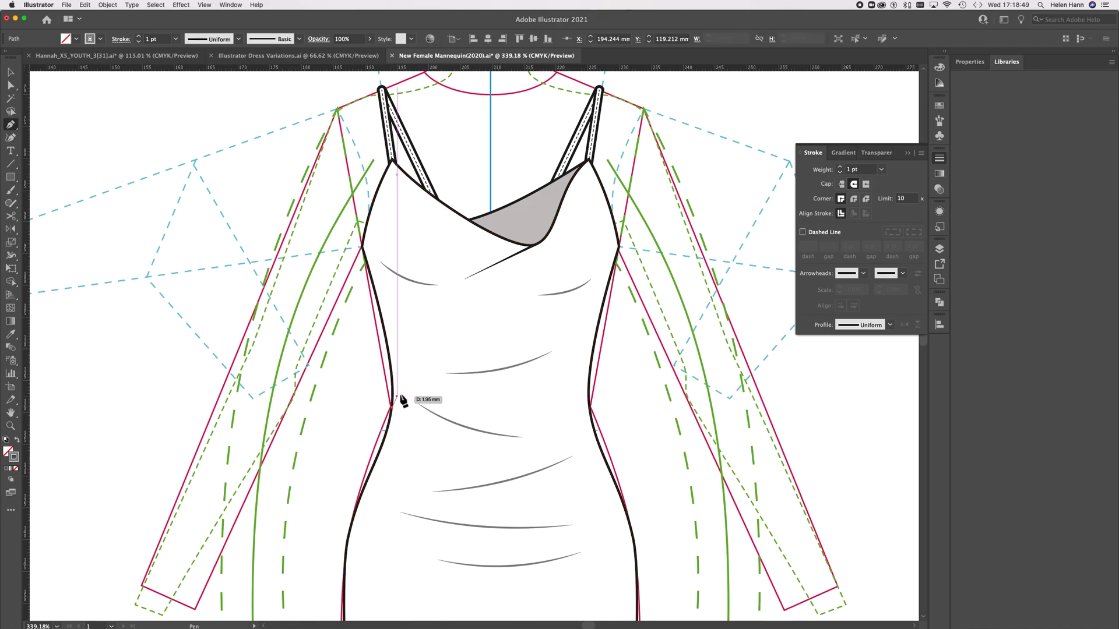
left_click(401, 373)
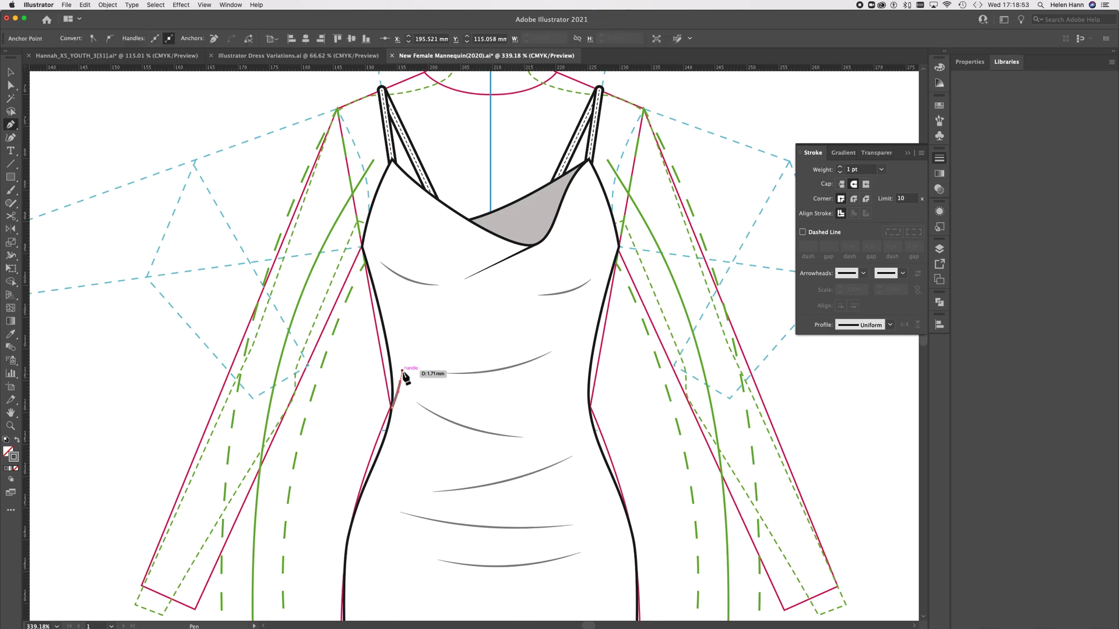
key("Escape")
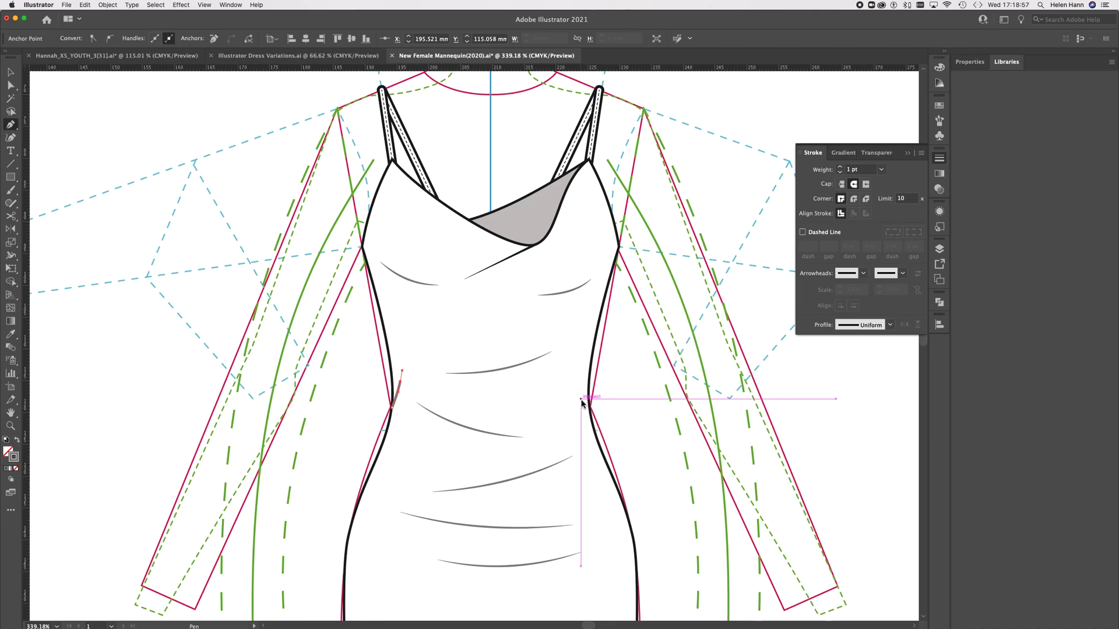
Copy the dress outline's black stroke style onto the left waist line with the Eyedropper and set its fill to none
key("i")
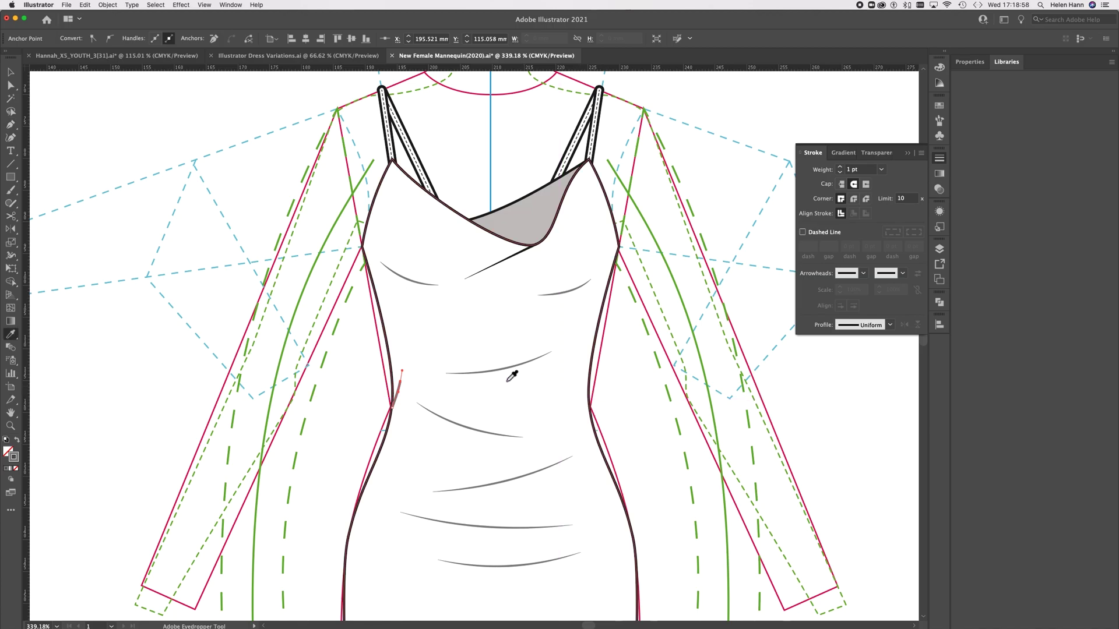
left_click(392, 356)
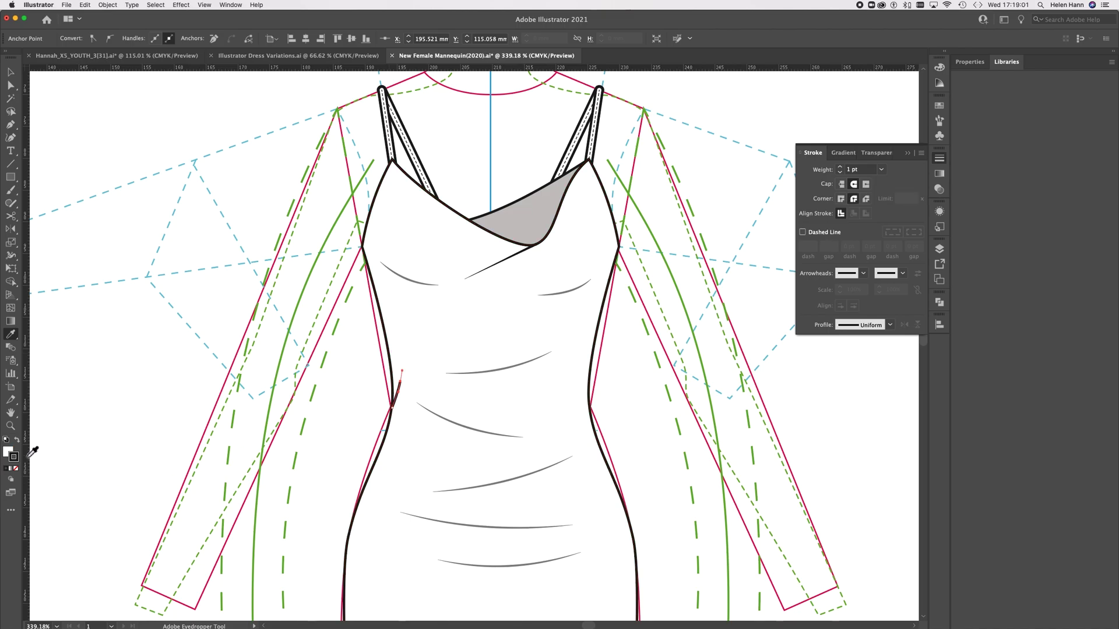
left_click(7, 453)
left_click(16, 469)
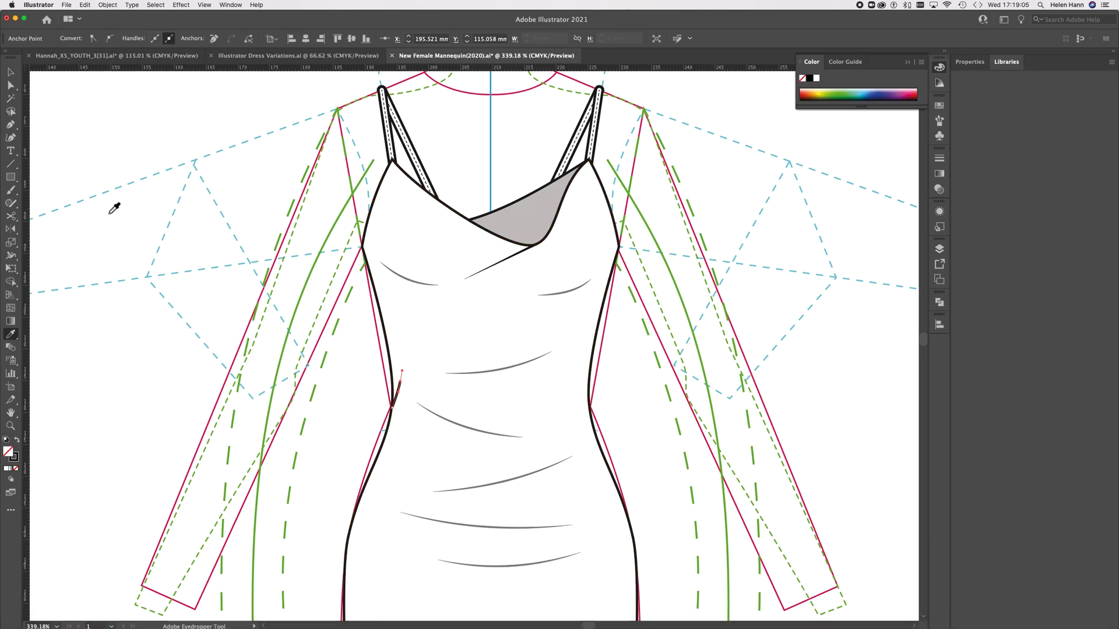
Draw a matching short curved line about 4.7 mm high with the Pen tool, rising inward from the right side seam at the waist
left_click(10, 124)
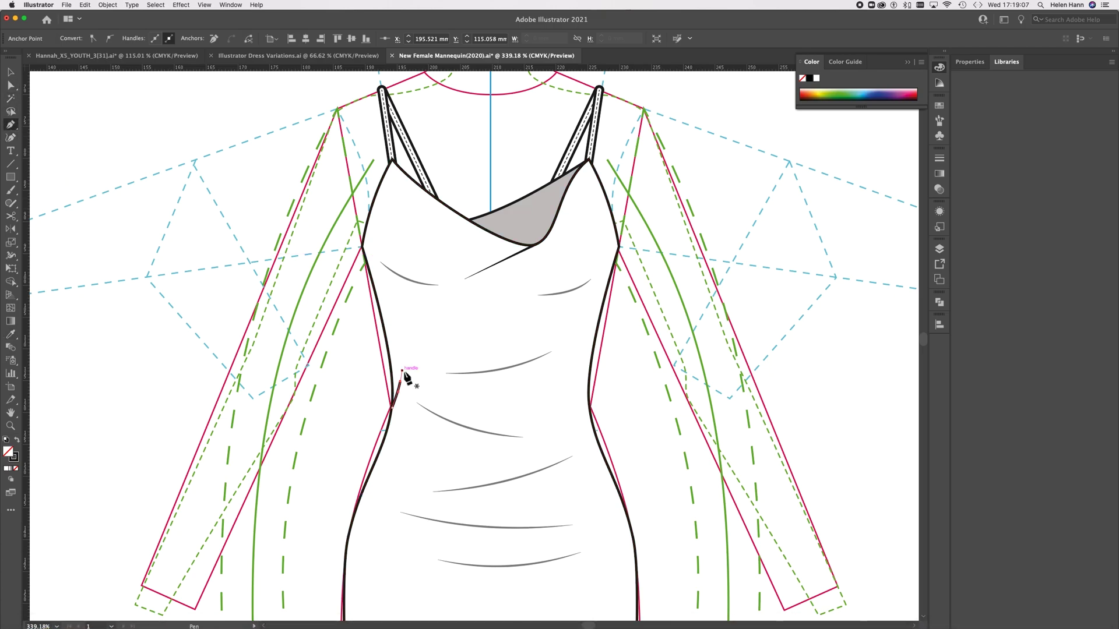
left_click(590, 407)
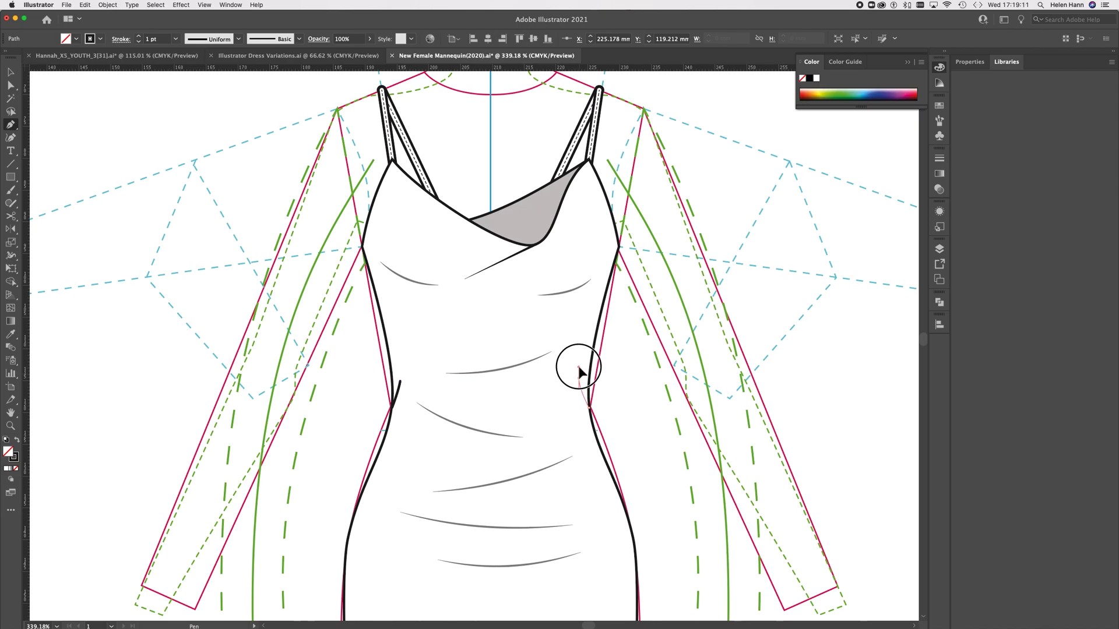
left_click(575, 367)
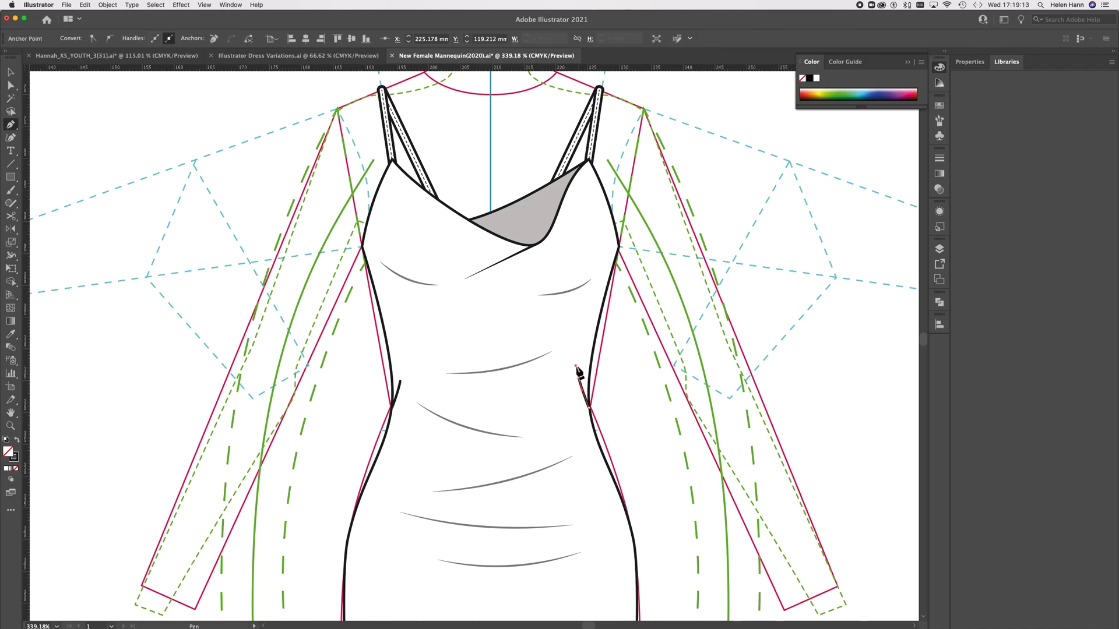
Apply the width profile that tapers at both ends to the two short waist lines, leaving them deselected
left_click(10, 71)
left_click(400, 387, "shift")
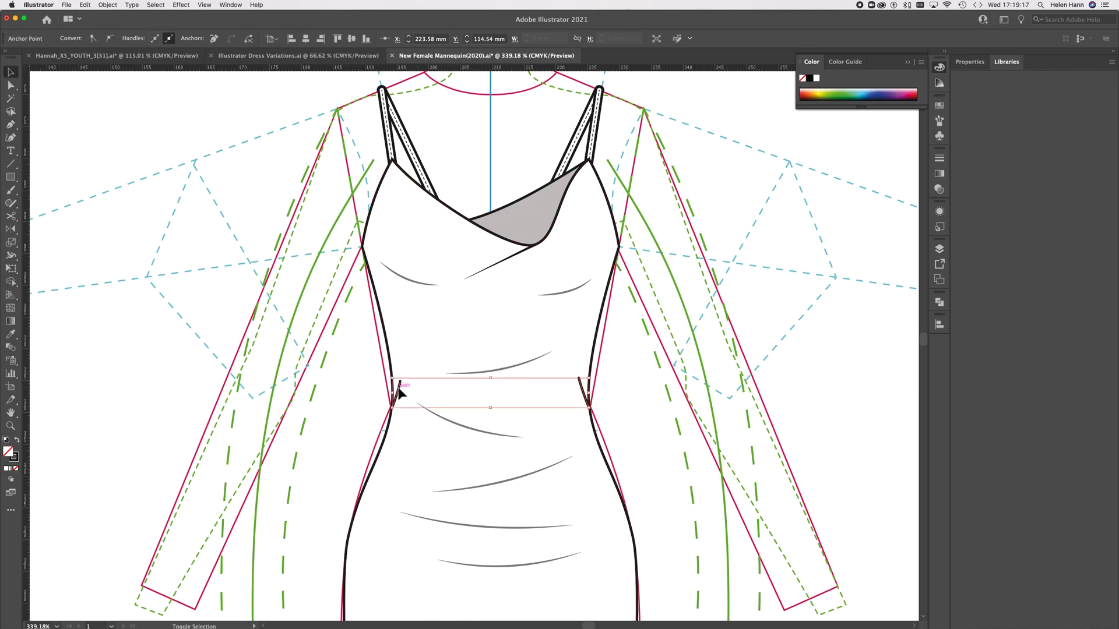
left_click(939, 161)
left_click(889, 329)
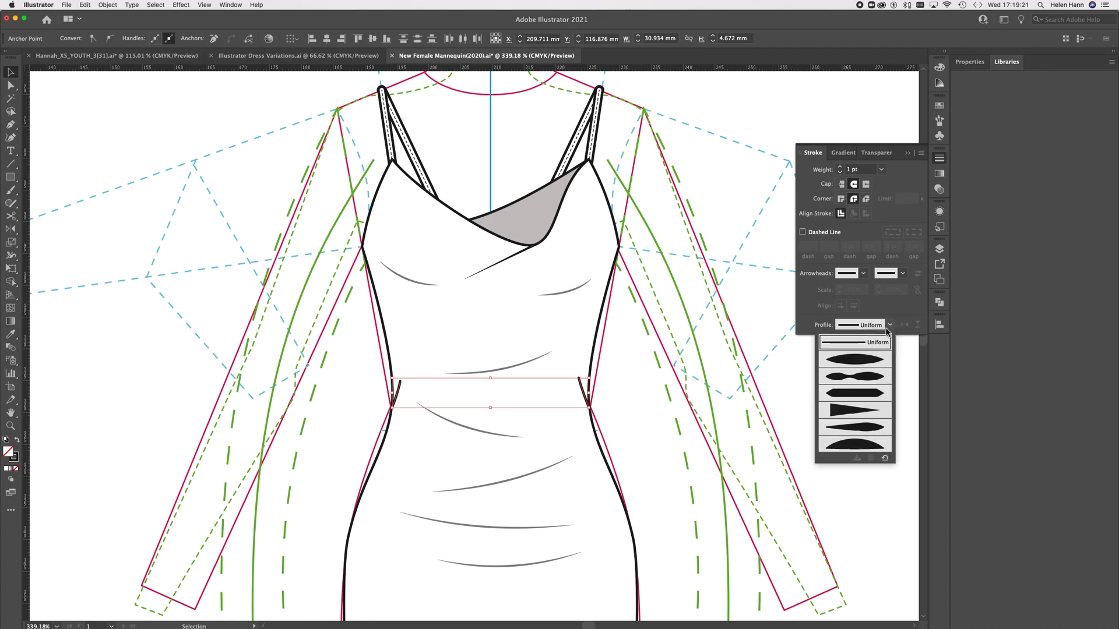
left_click(868, 362)
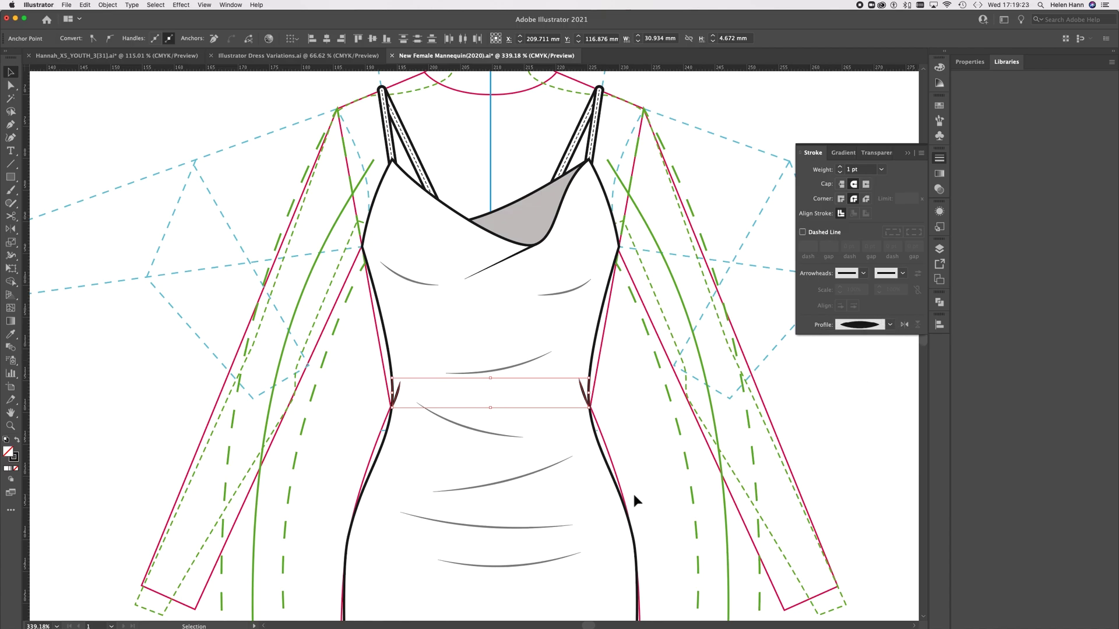
left_click(11, 85)
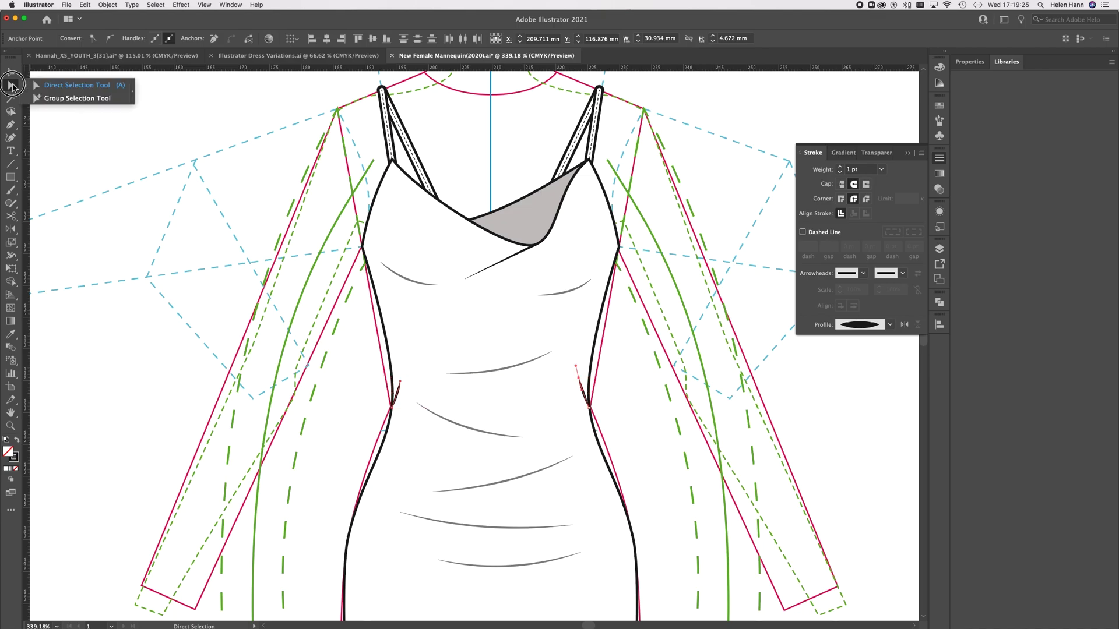
left_click(357, 408)
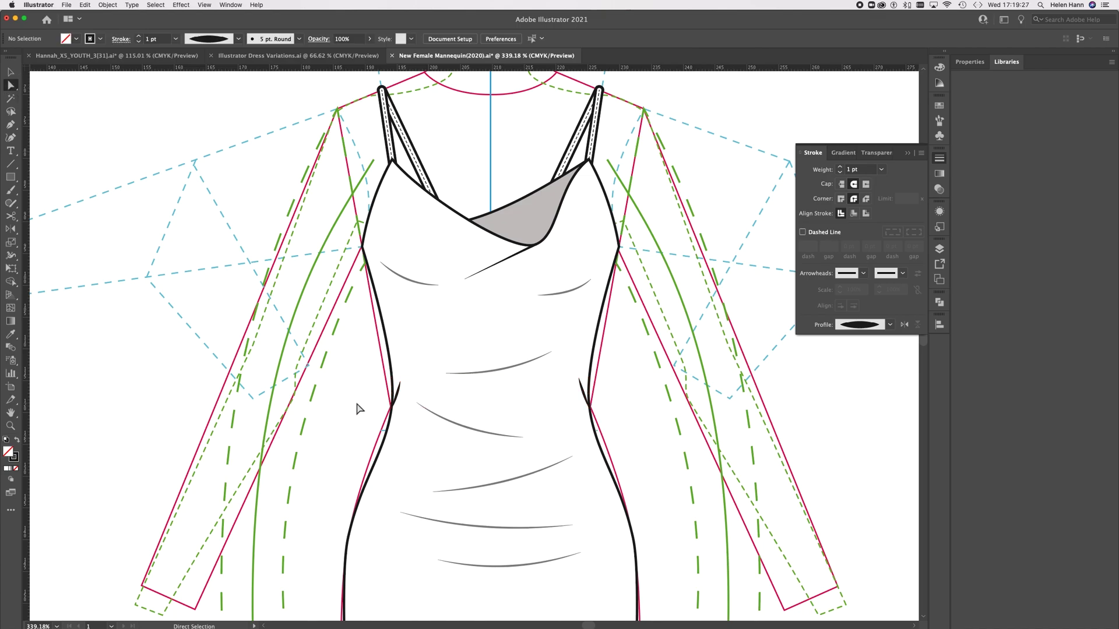
Change the left waist line's width profile to the wedge that tapers to a point at one end only
scroll(399, 400, "up", 1)
scroll(399, 400, "up", 10)
left_click(400, 392)
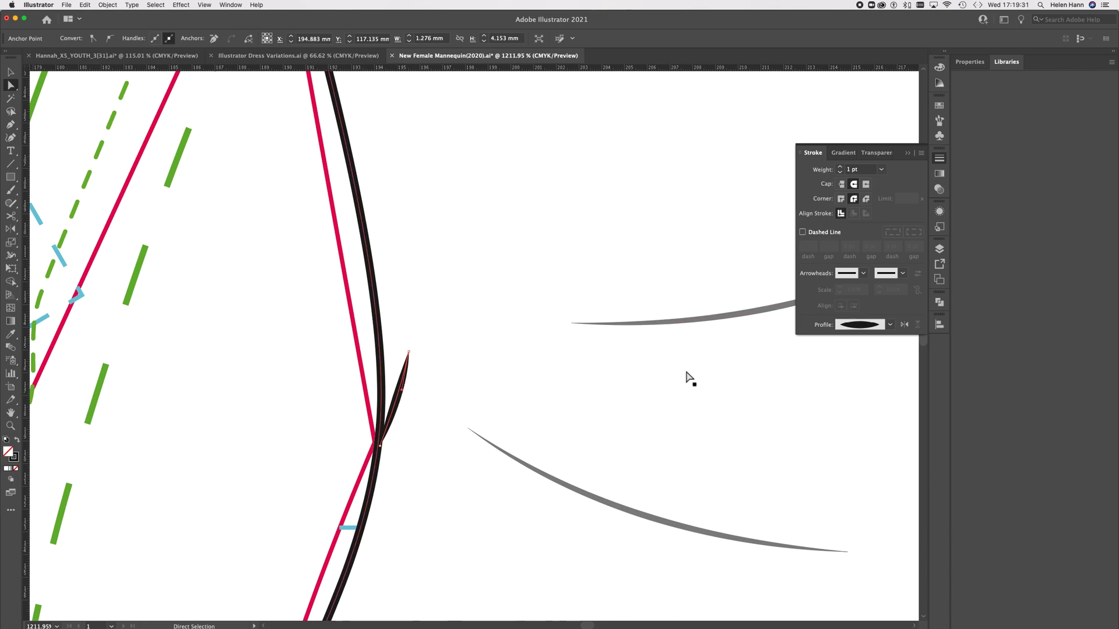
left_click(891, 325)
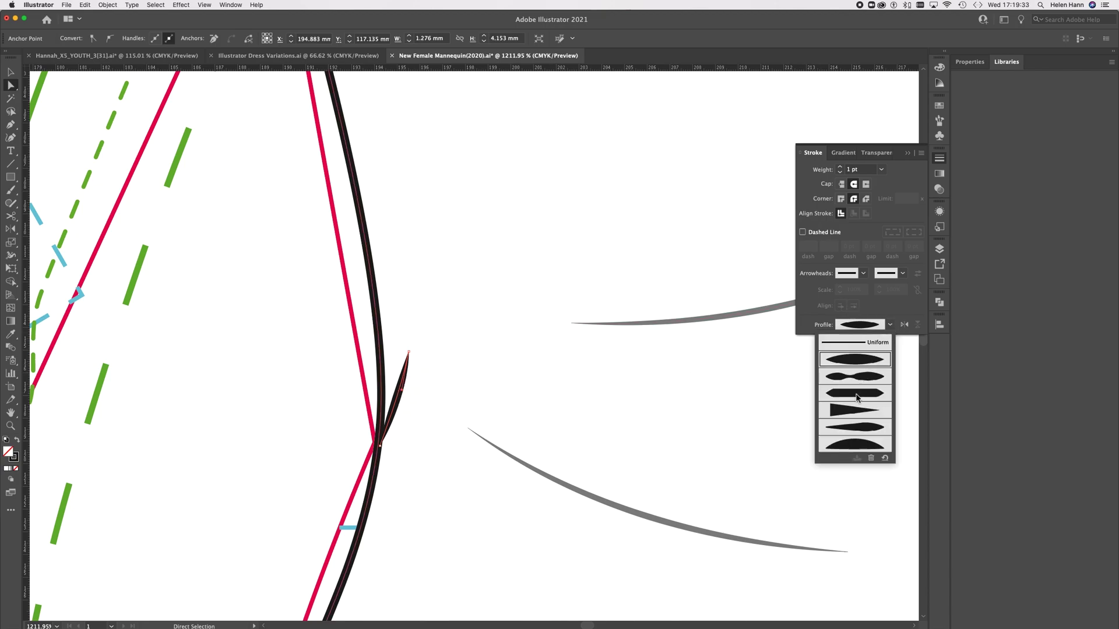
left_click(855, 413)
Extend the left waist line's tip upward to about 5.3 mm high and adjust its direction handle so the line curves
left_click_drag(411, 358, 406, 325)
left_click_drag(412, 287, 409, 278)
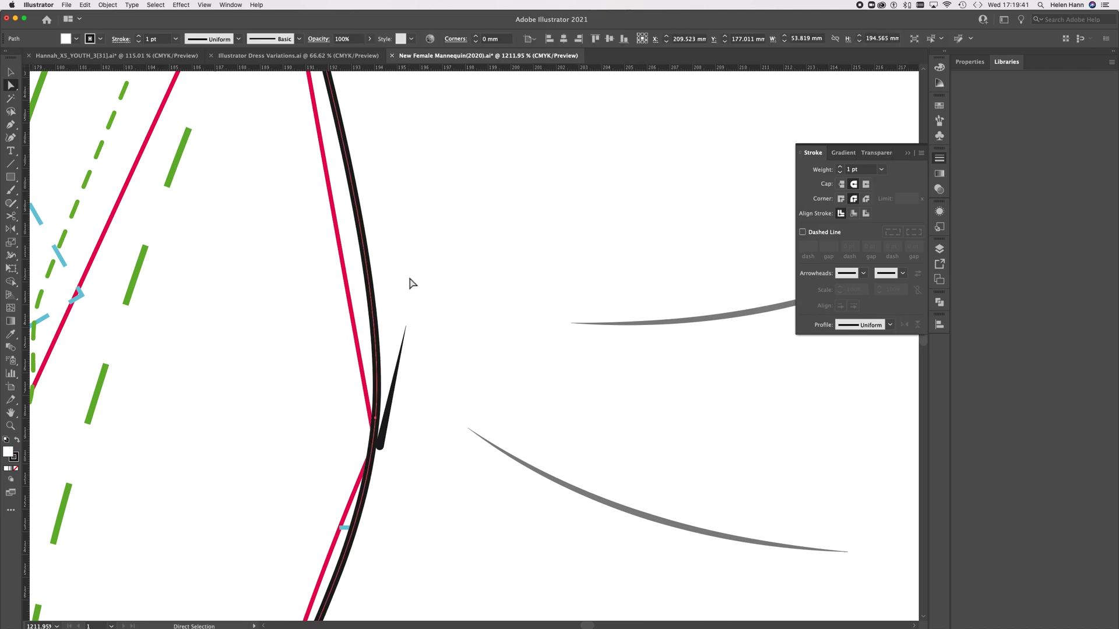
key("super+z")
left_click(404, 335)
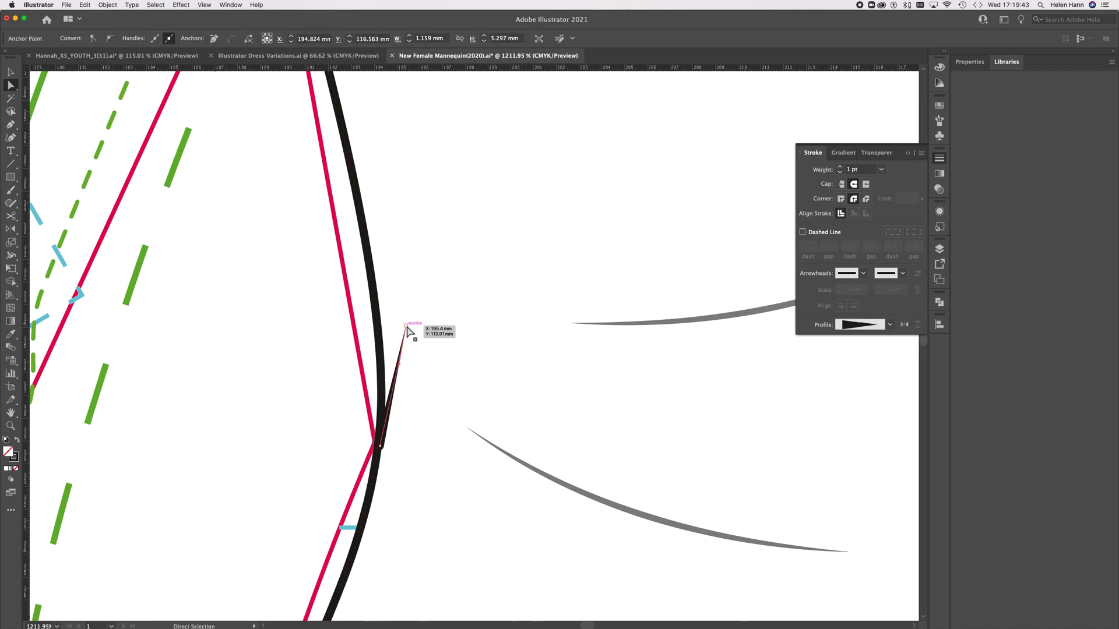
left_click_drag(412, 287, 412, 290)
left_click(407, 327)
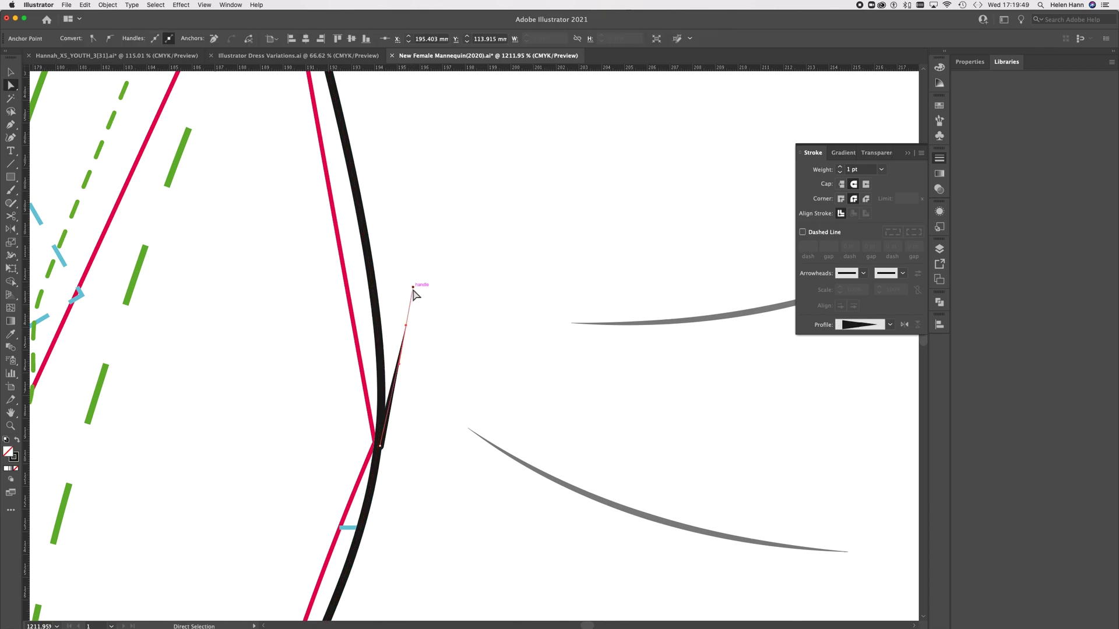
left_click_drag(412, 288, 400, 234)
Change the right waist line's width profile to the wedge that tapers to a point at one end only
scroll(524, 614, "right", 3)
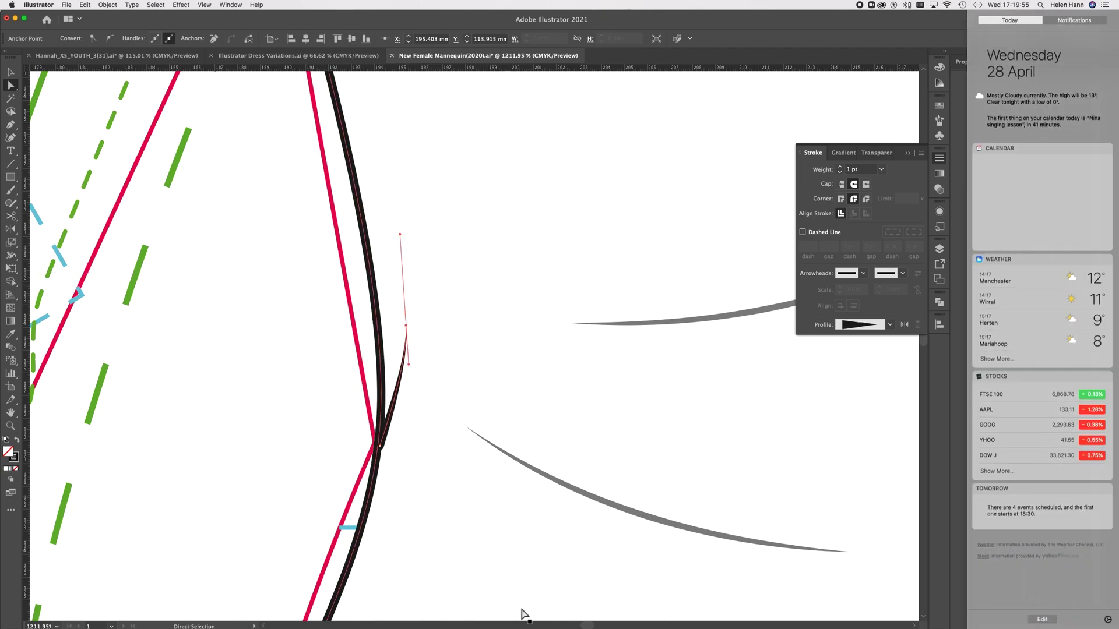
left_click(920, 490)
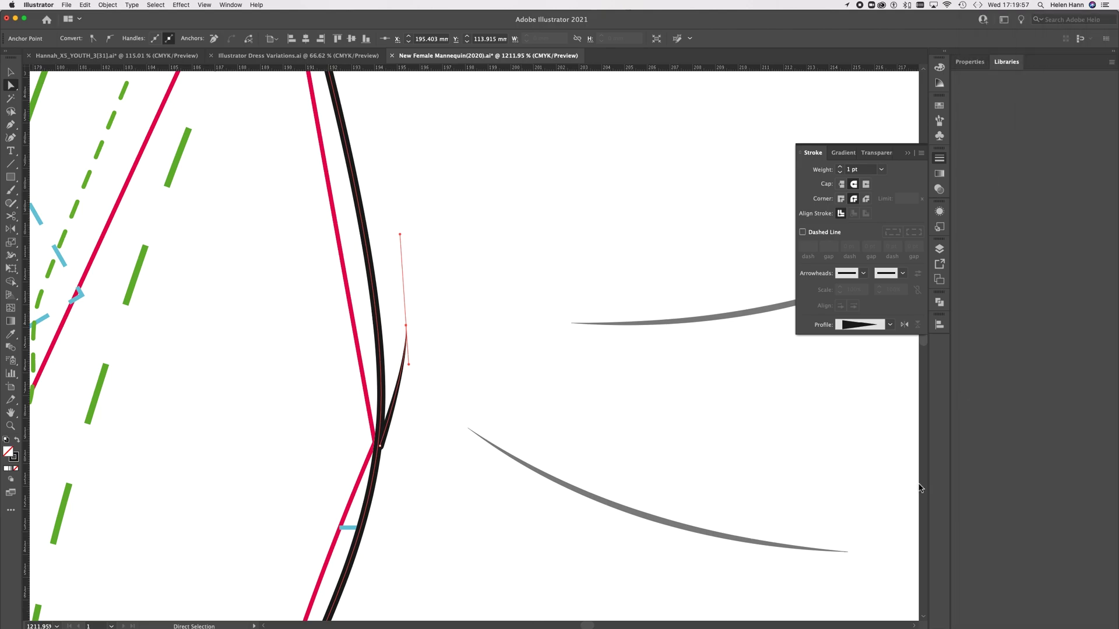
scroll(849, 467, "right", 3)
scroll(633, 492, "right", 10)
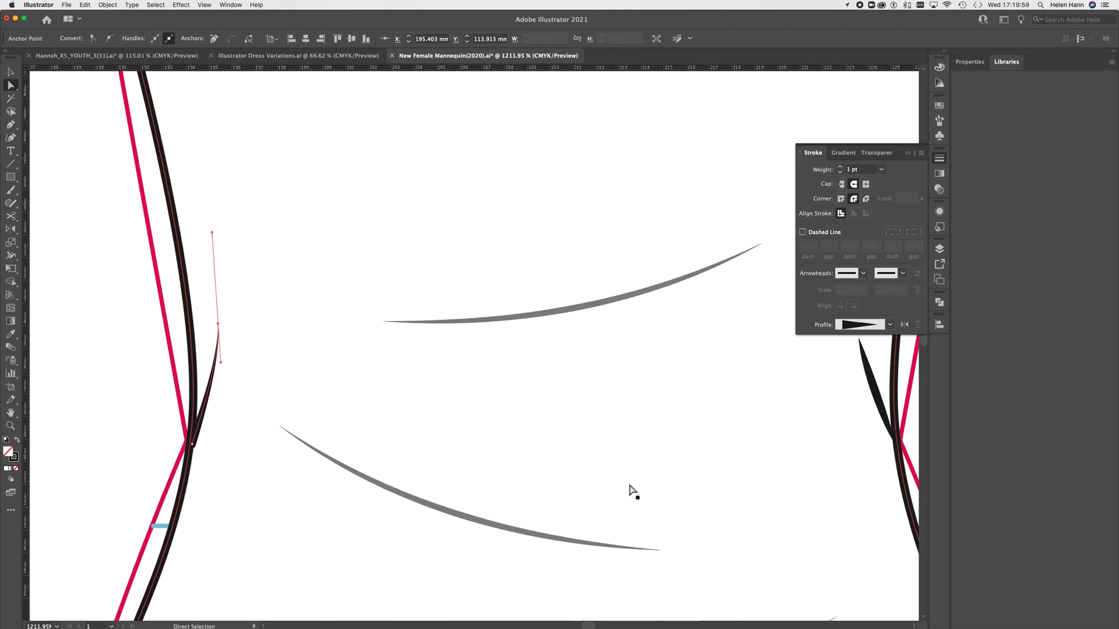
left_click(647, 411)
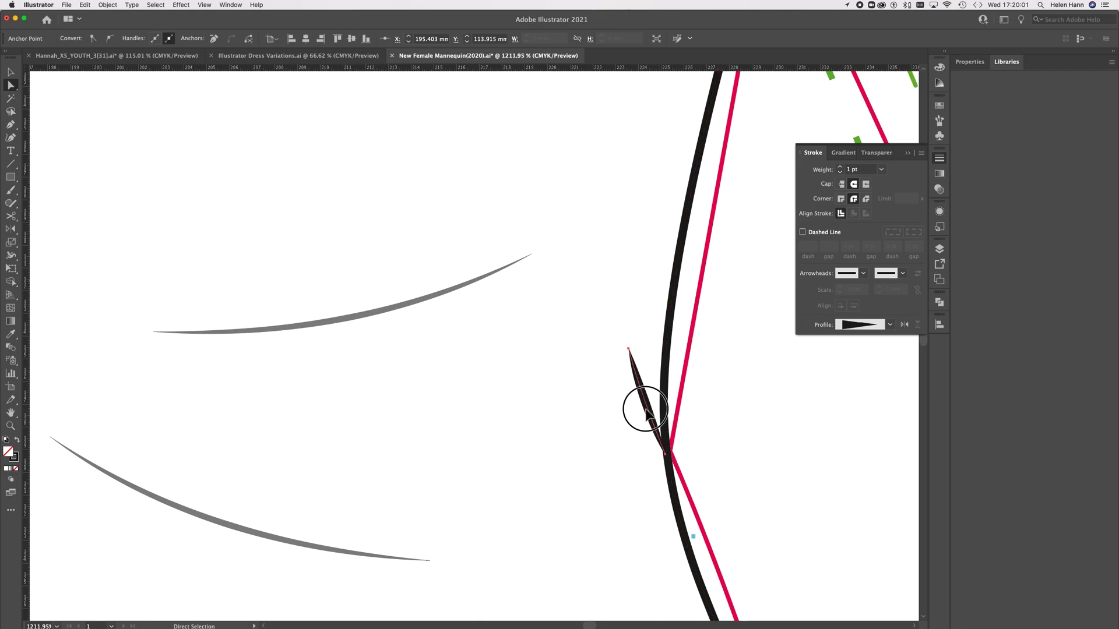
left_click(889, 325)
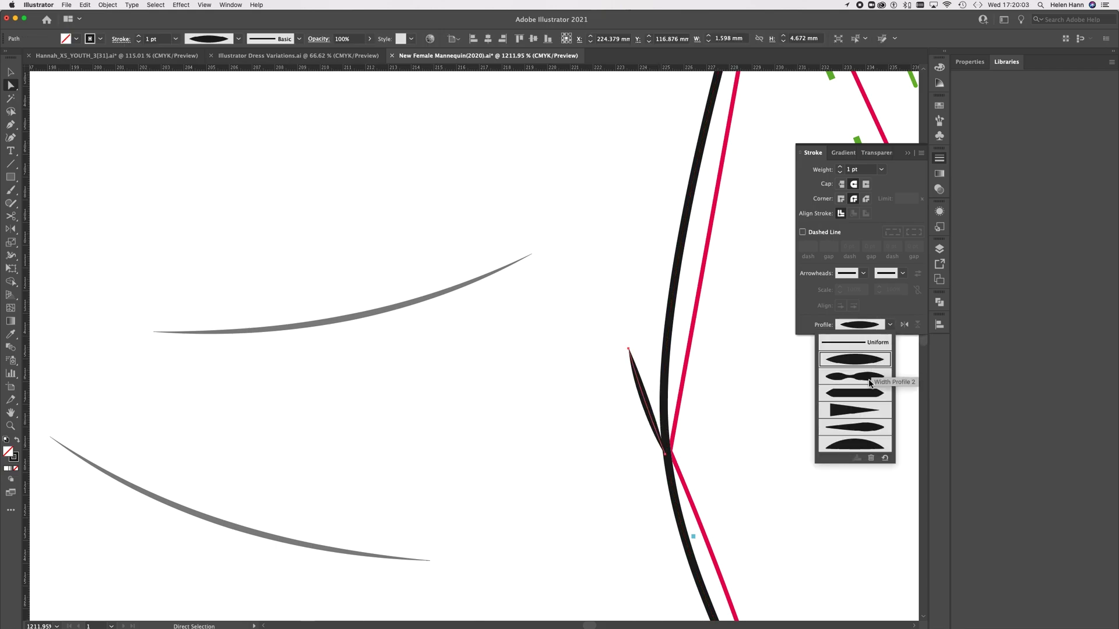
left_click(855, 414)
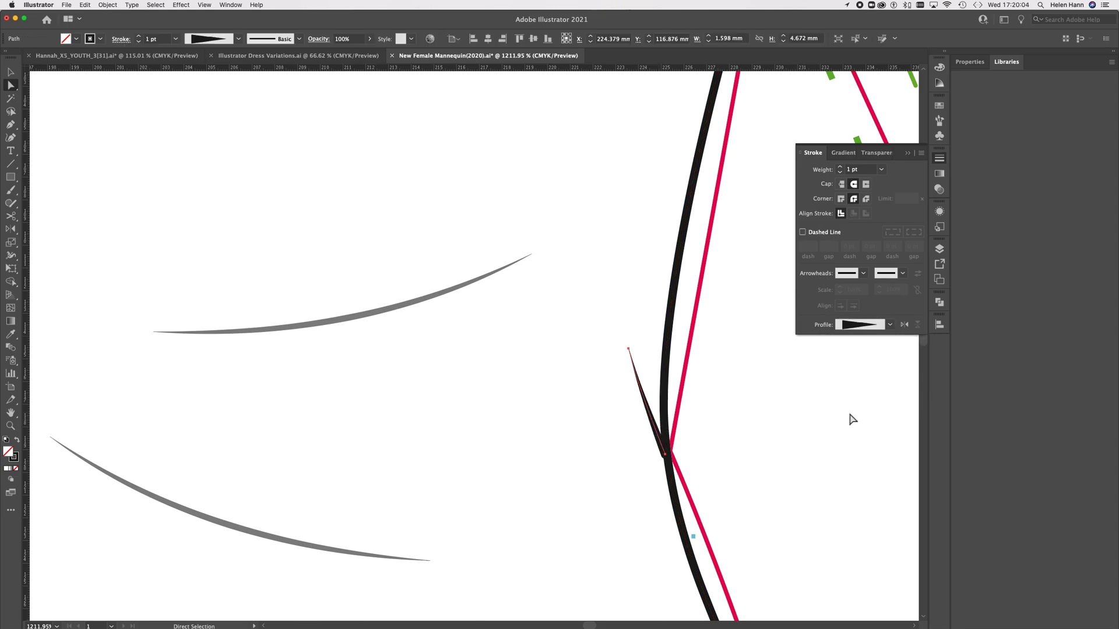
Extend the right waist line's tip upward to about Y 112.3 mm, lengthen its direction handle nearly vertically so it curves, and leave it deselected
left_click_drag(628, 350, 629, 342)
left_click(629, 343)
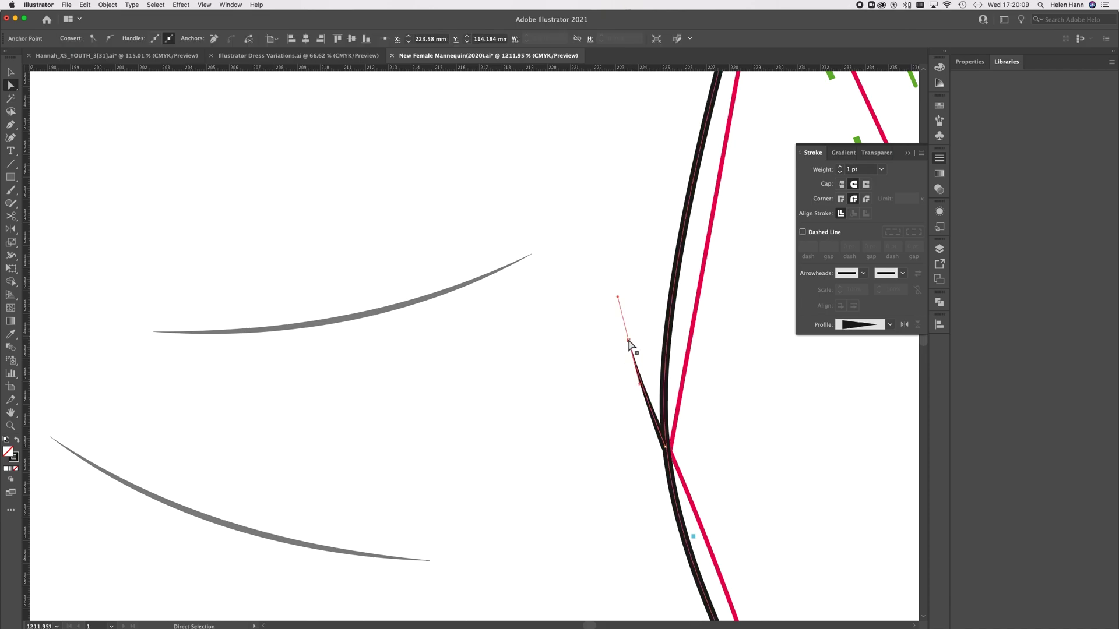
left_click_drag(616, 298, 631, 247)
left_click_drag(629, 341, 627, 296)
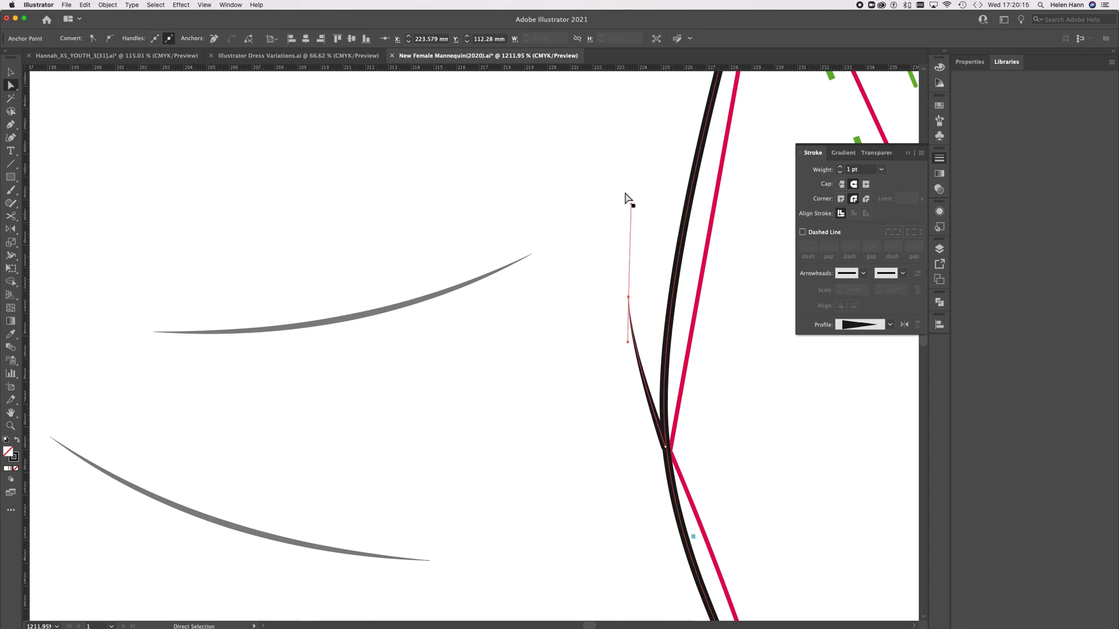
left_click_drag(632, 204, 624, 134)
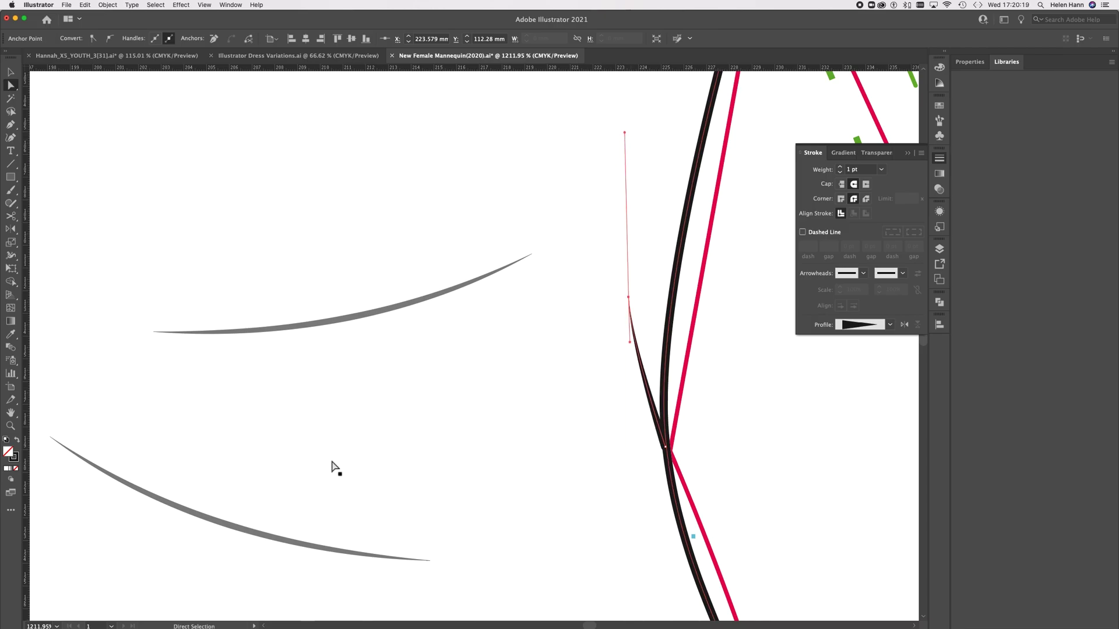
scroll(332, 465, "down", 5)
left_click(154, 459)
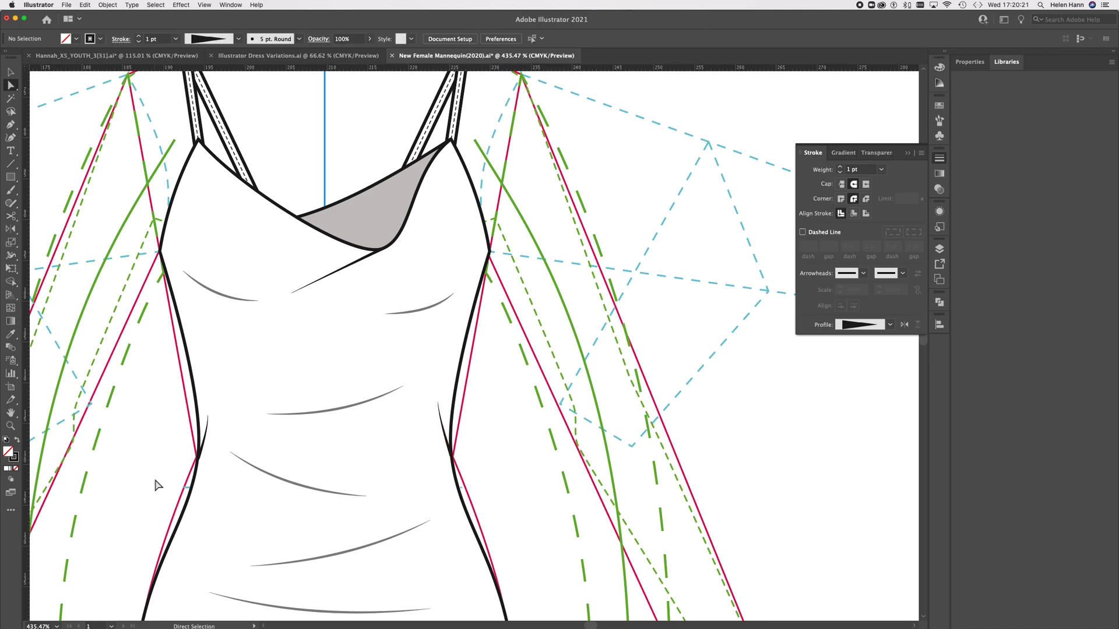
Select the segments of the skirt's wavy hem from side seam to side seam and paste a copy in front, in the same place
scroll(156, 486, "down", 5)
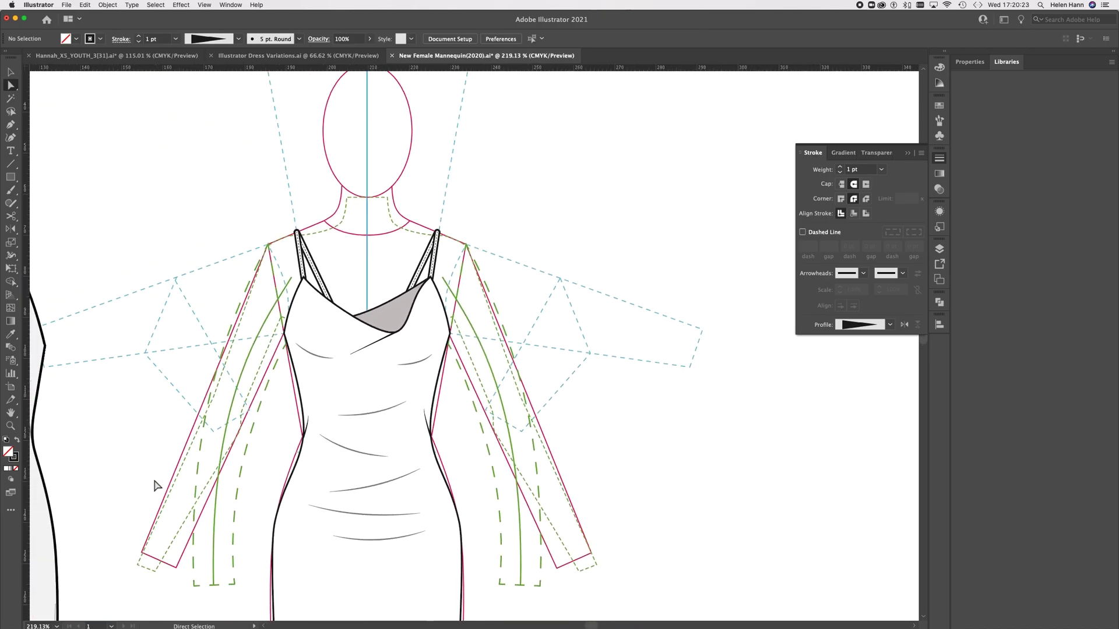
scroll(156, 488, "down", 4)
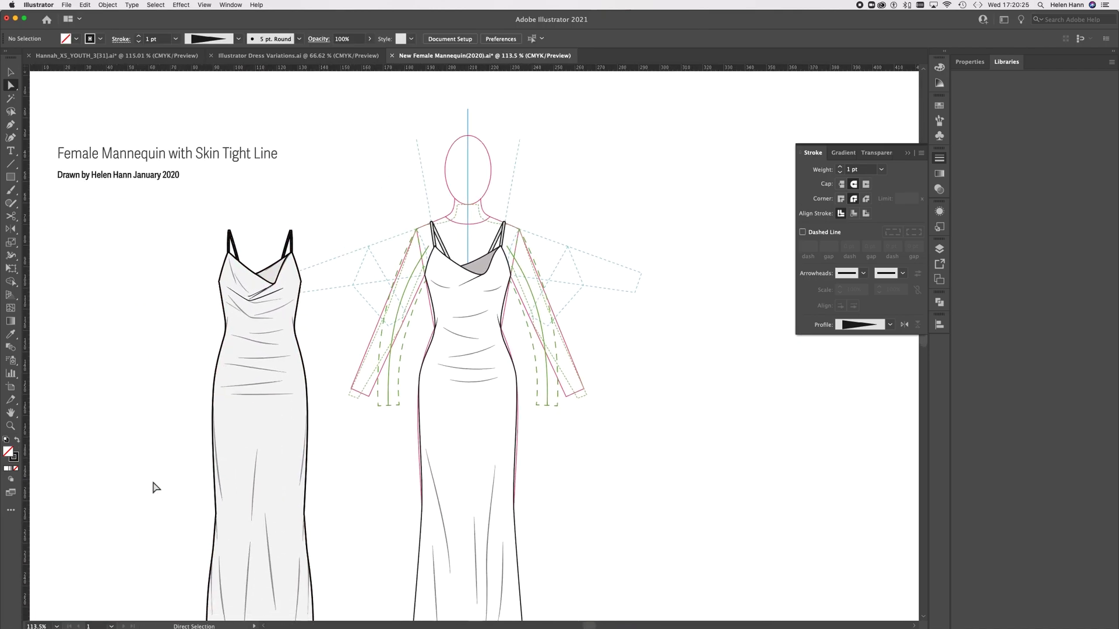
scroll(156, 488, "left", 1)
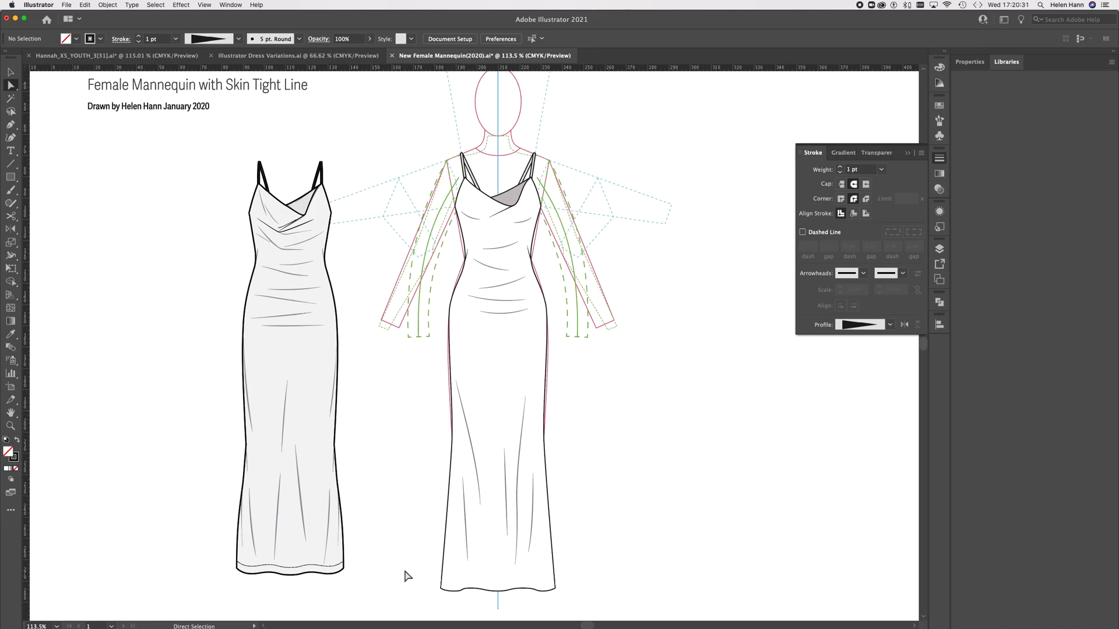
scroll(489, 592, "up", 5)
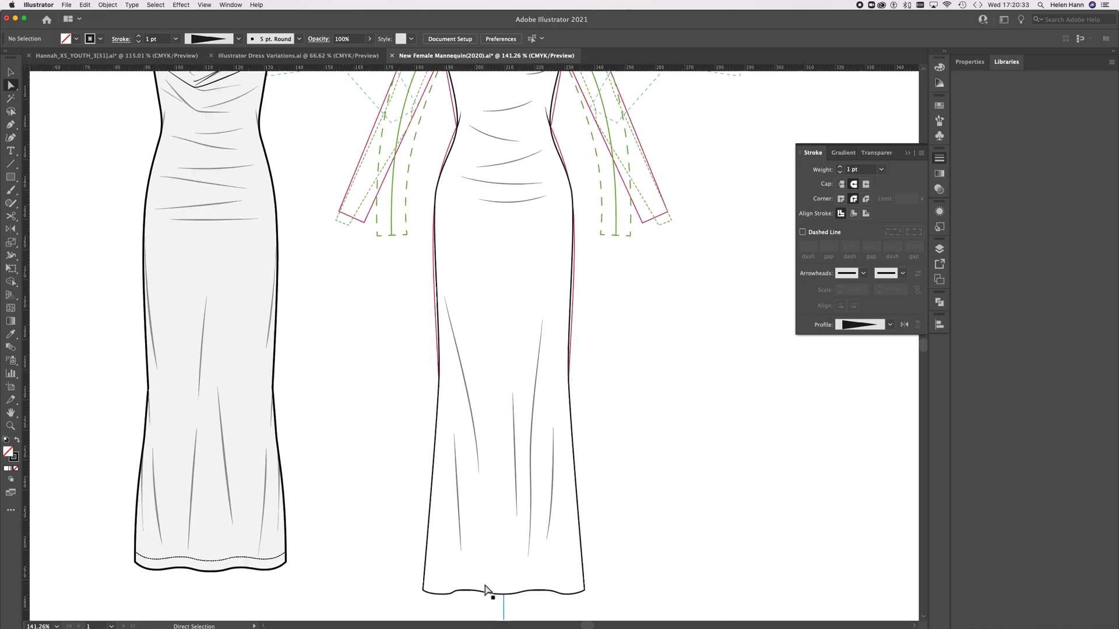
scroll(487, 589, "down", 3)
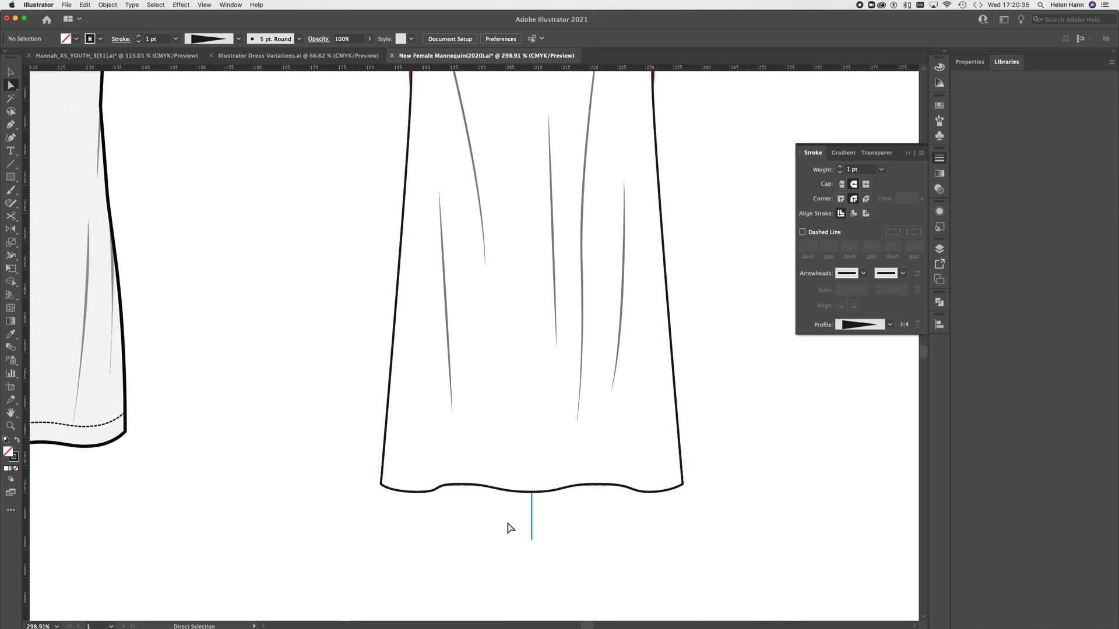
scroll(507, 528, "up", 1)
scroll(513, 527, "right", 3)
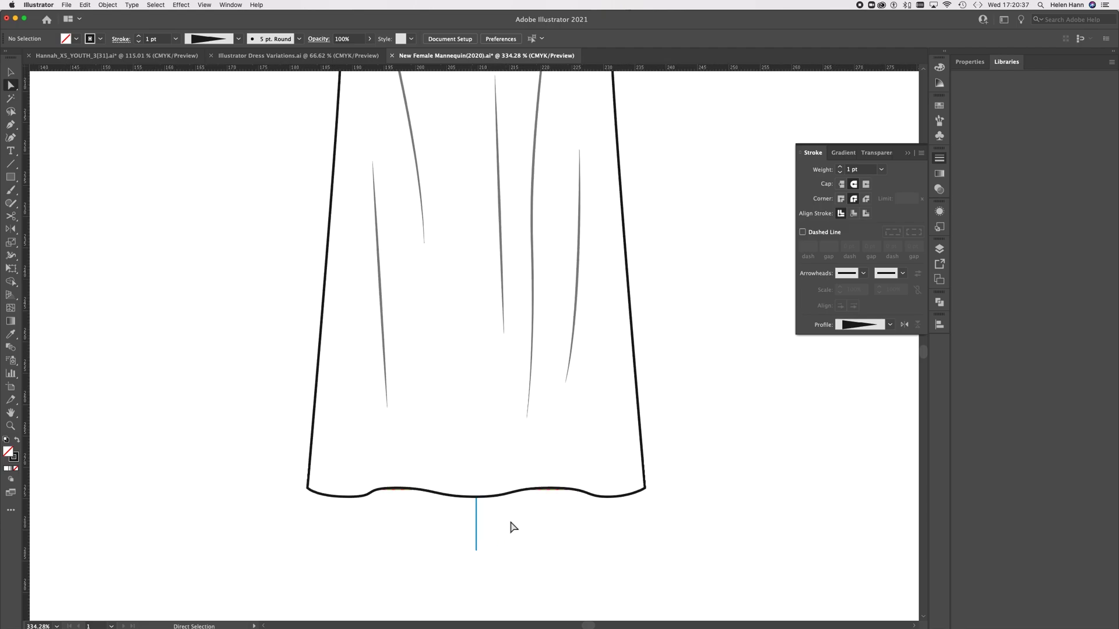
scroll(513, 528, "up", 3)
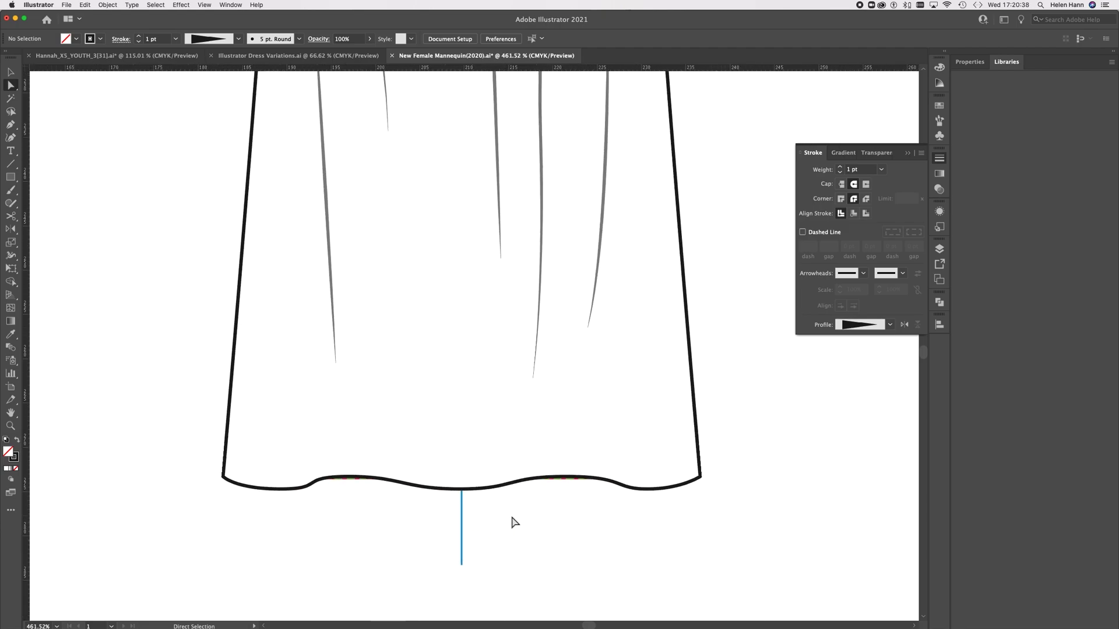
left_click(454, 487)
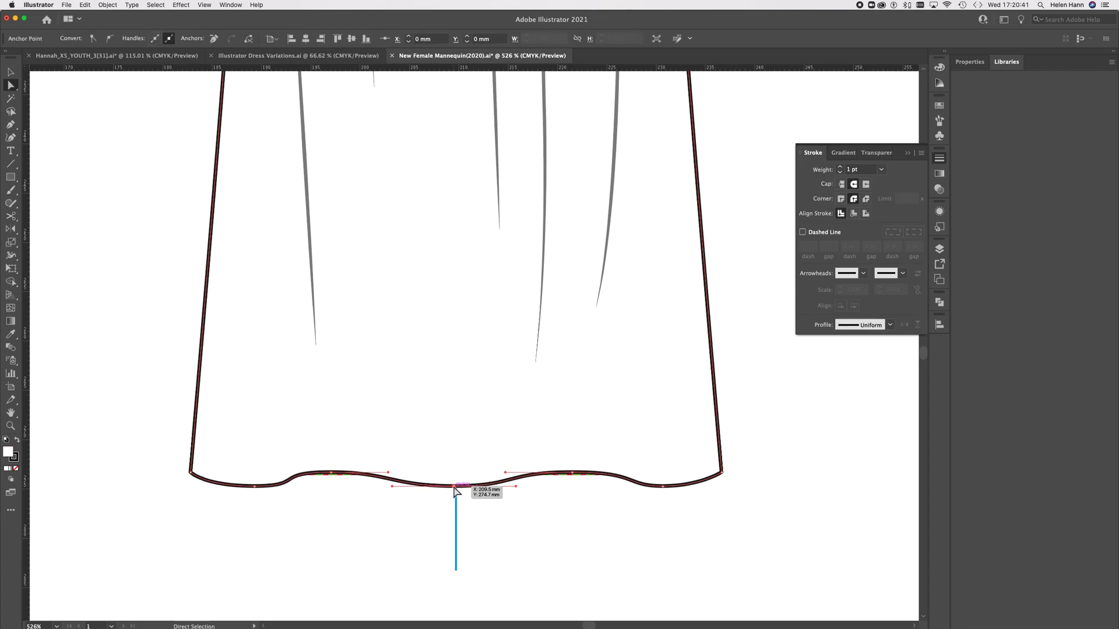
left_click(334, 477)
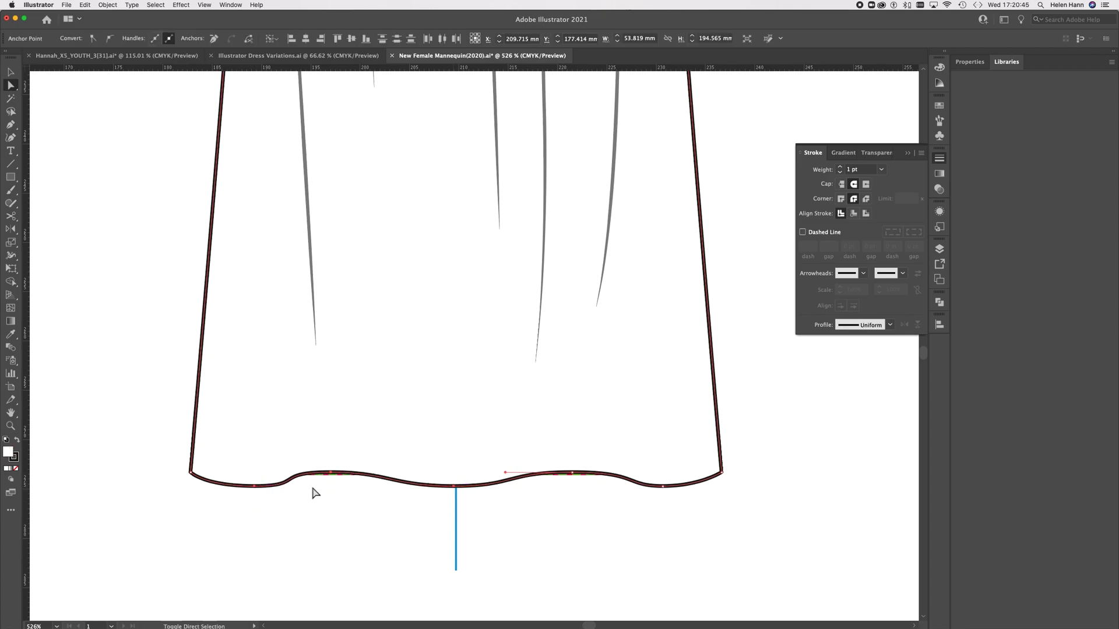
left_click(621, 483)
left_click(662, 490)
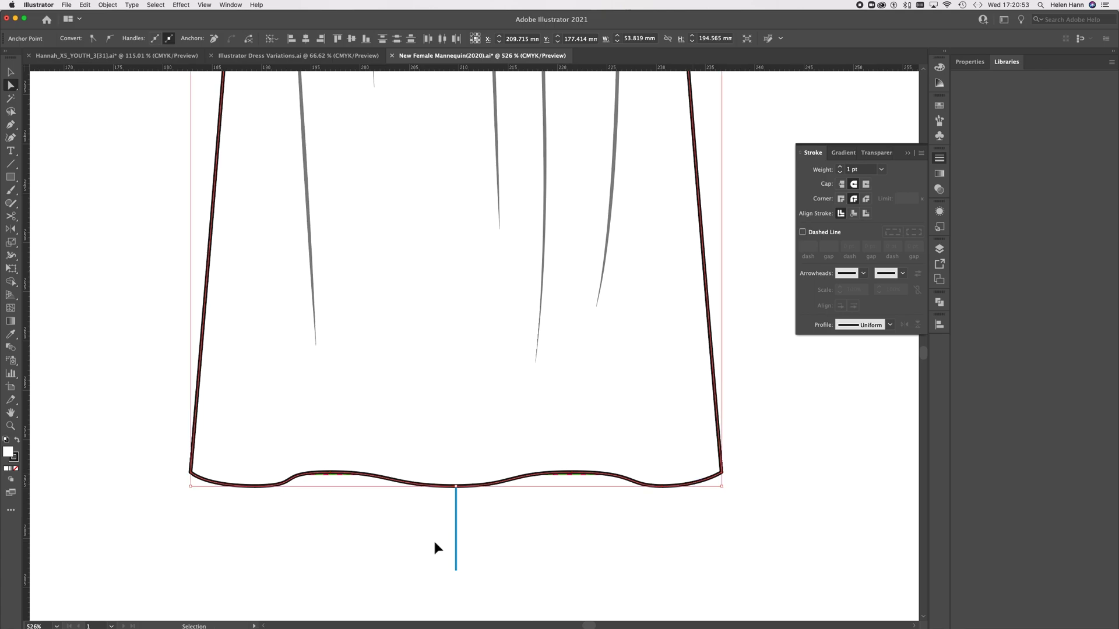
key("super+c")
key("super+f")
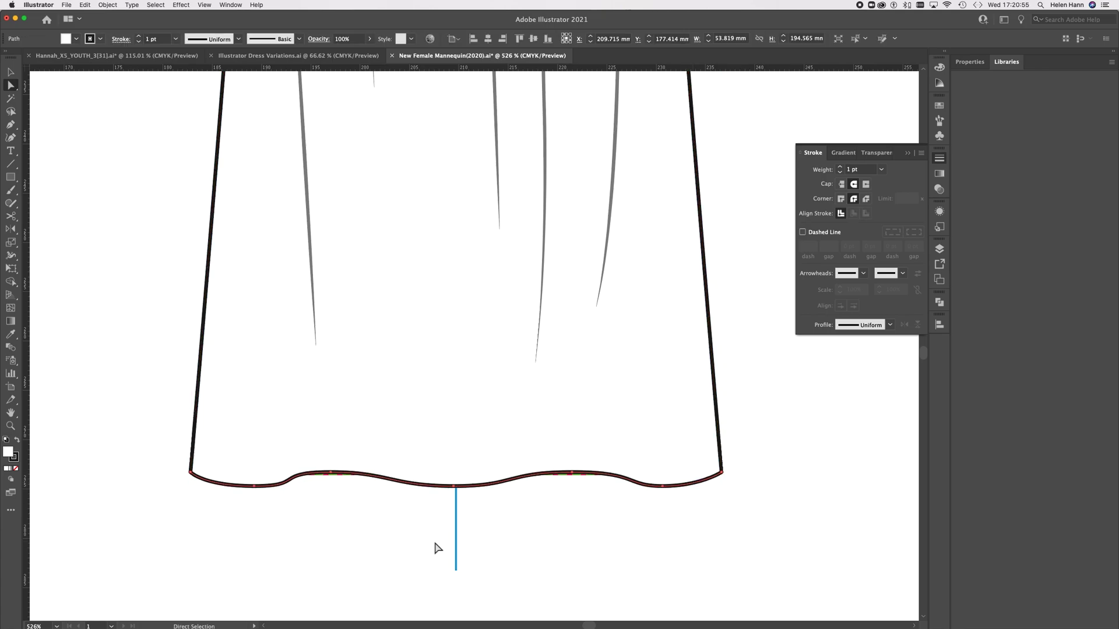
Nudge the hem copy straight up to about Y 270.8 mm so it forms a parallel stitch line above the hem edge
key("Up")
key("Up")
key("Up")
key("Up")
key("Up")
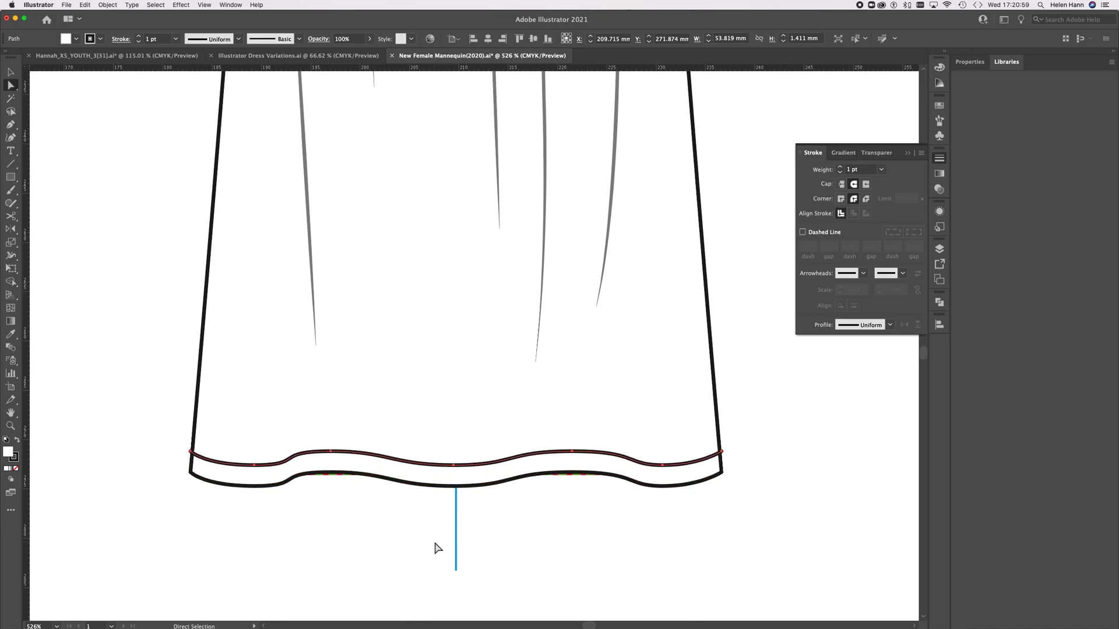
key("Up")
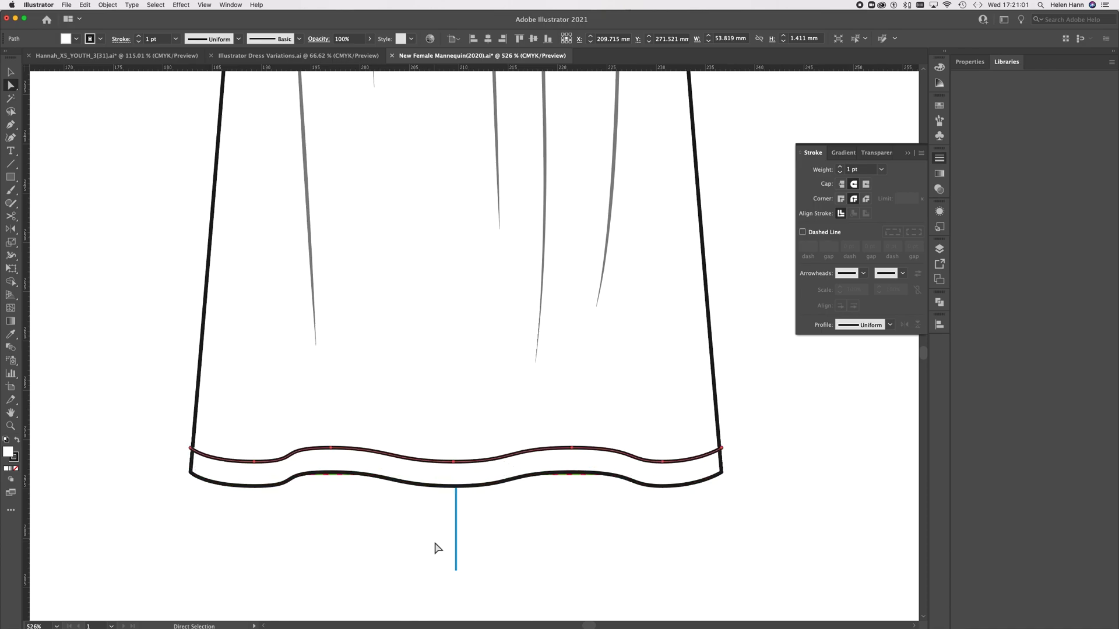
key("Up")
key("Up")
key("Up")
key("Up")
key("Up")
key("Up")
key("Up")
key("Up")
key("Up")
key("Up")
key("Up")
key("Up")
key("Up")
key("Up")
key("Up")
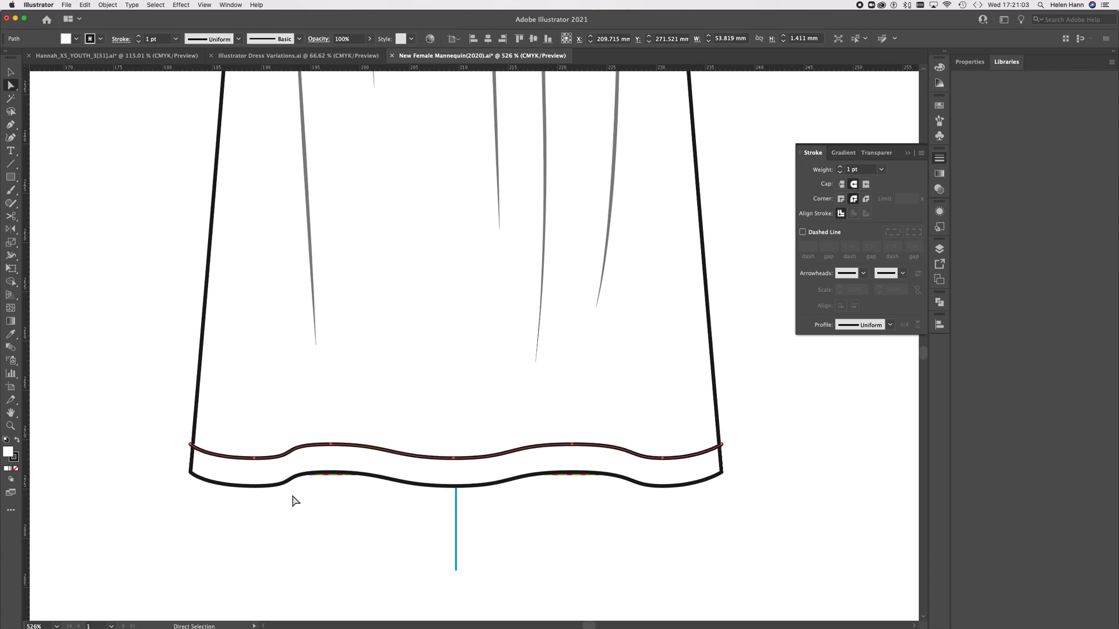
key("Up")
key("Up")
key("Up")
key("Up")
key("Up")
key("Up")
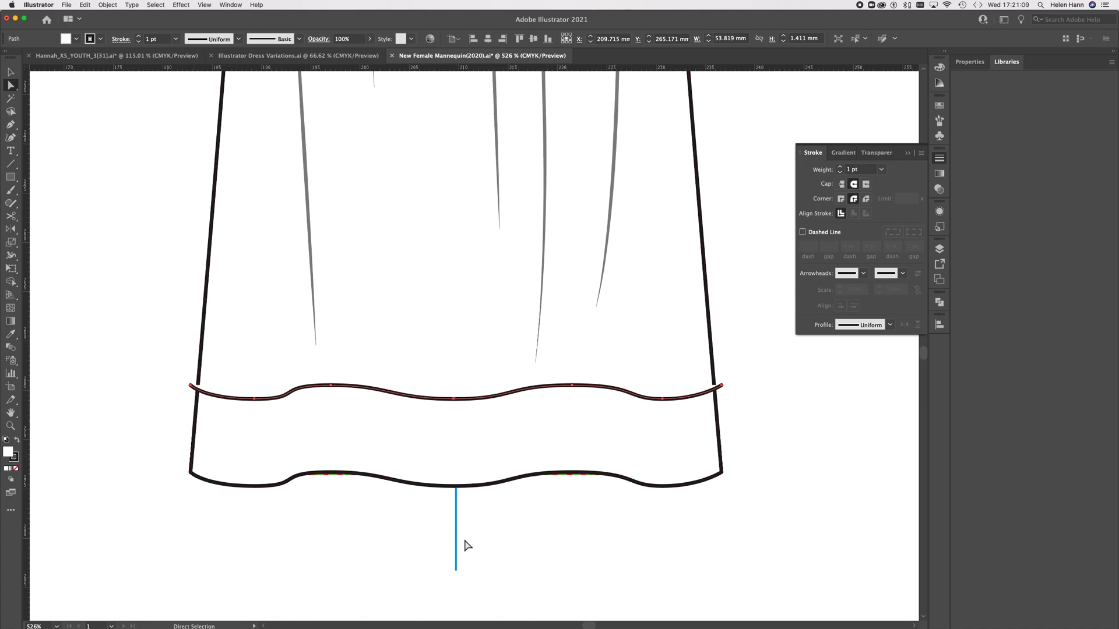
key("Down")
key("Down")
key("Down")
key("Down")
key("Down")
key("Down")
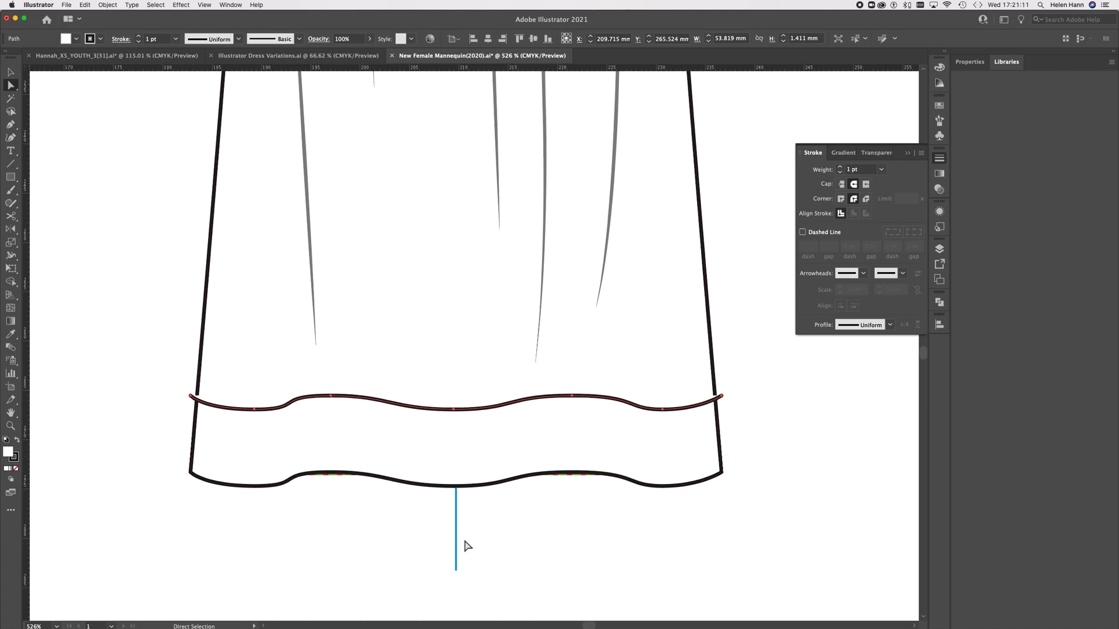
key("Down")
key("Down")
key("Down")
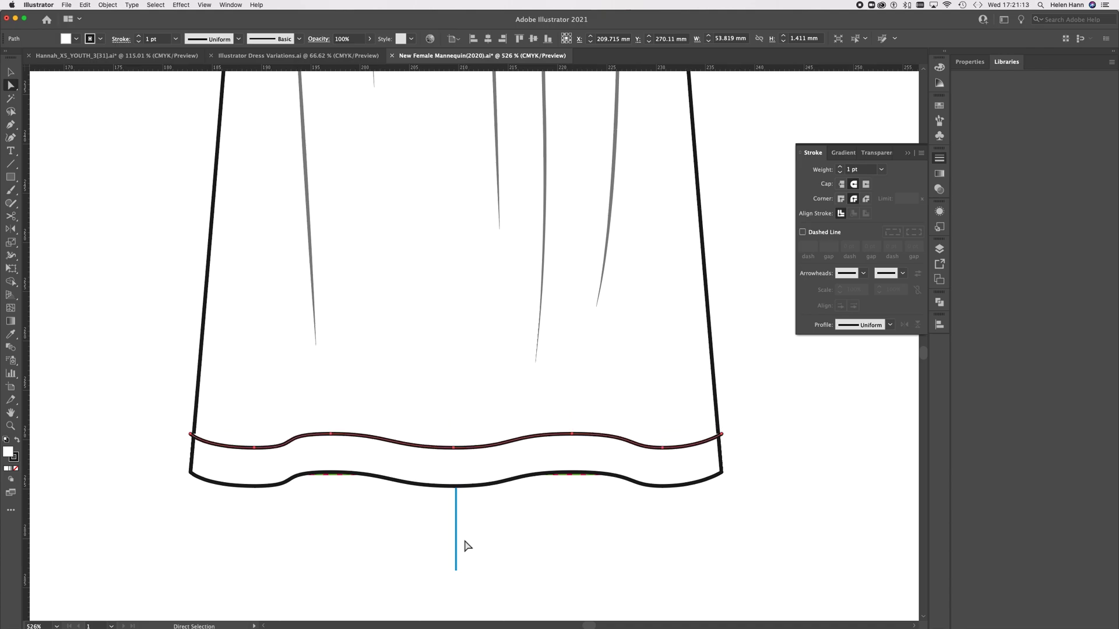
key("Down")
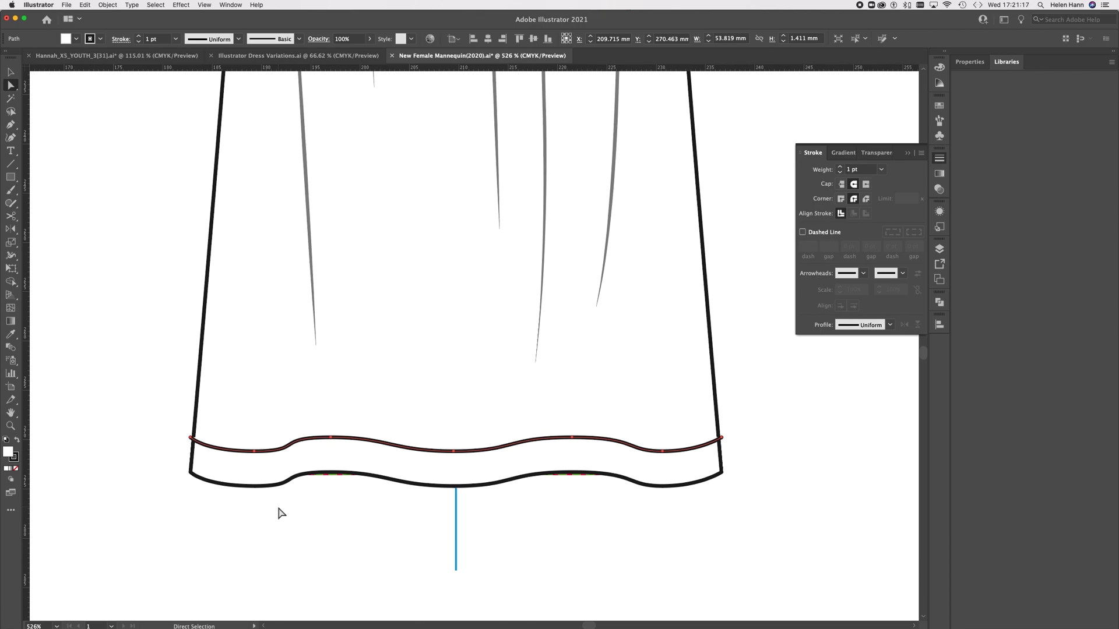
key("Down")
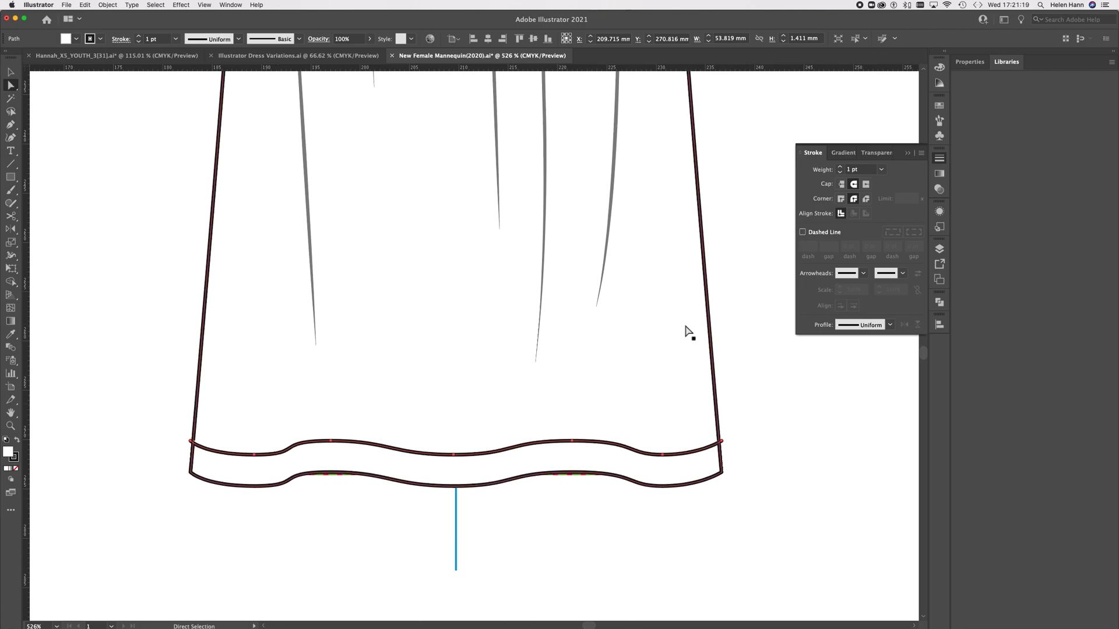
Style the hem copy as an unfilled 0.25 pt dashed line with a 1 pt dash, aligning the dashes to corners and path ends
left_click(811, 233)
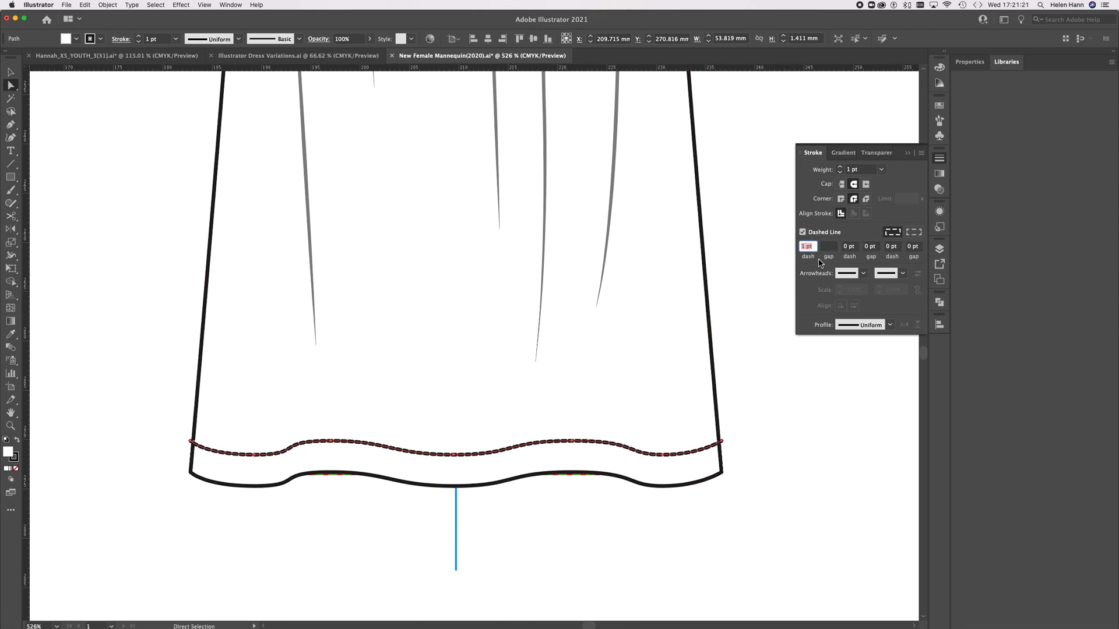
left_click(914, 232)
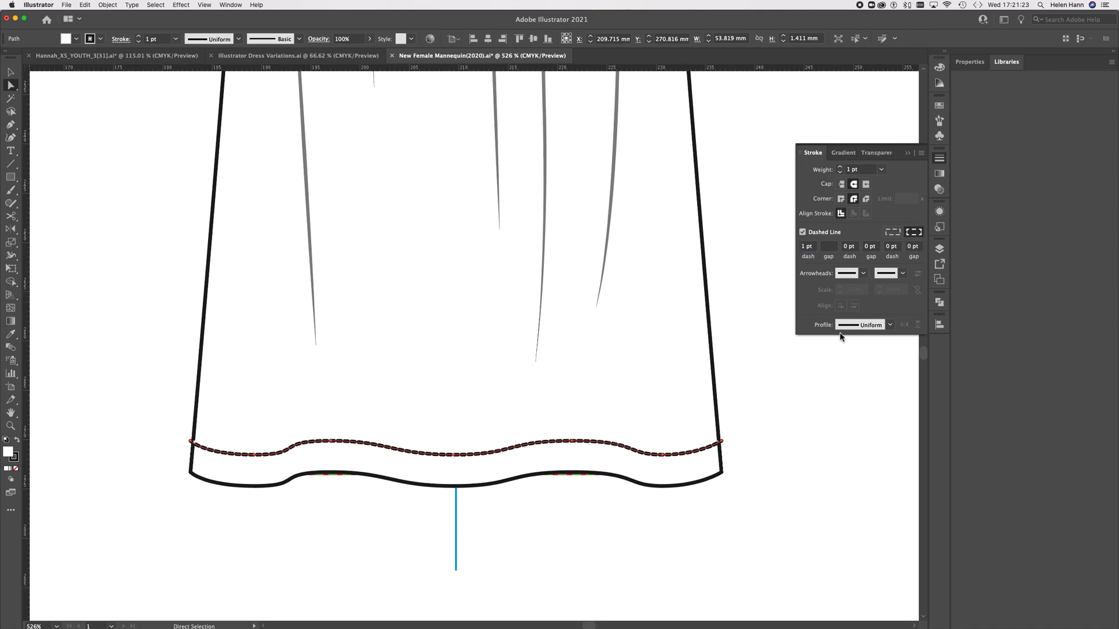
left_click(882, 170)
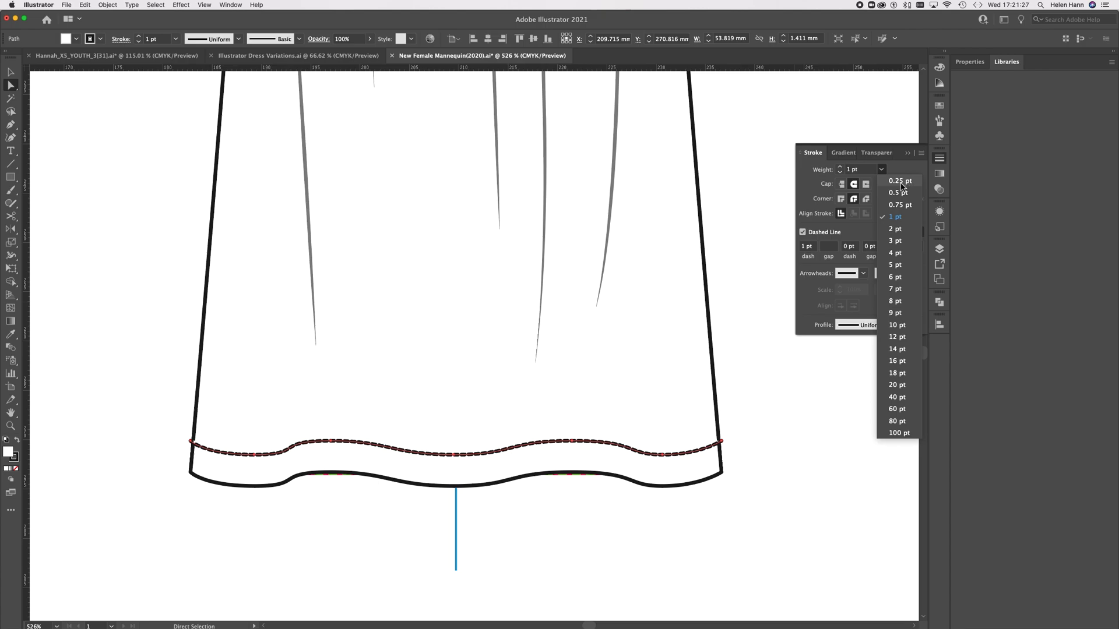
left_click(900, 182)
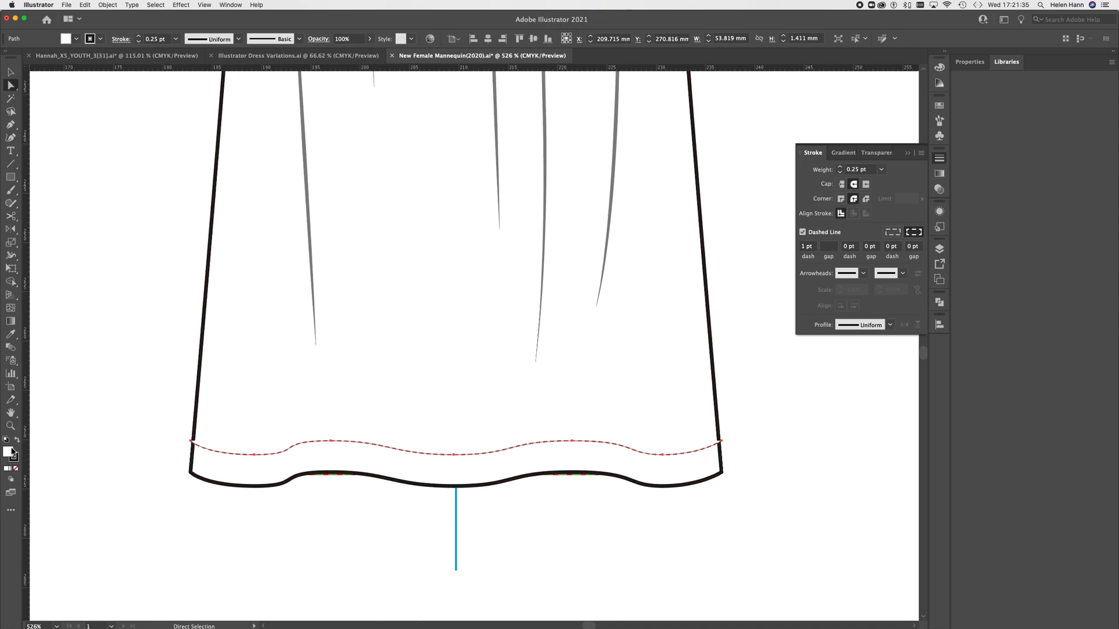
Cut the dashed hem stitch line where it meets the left side seam and delete the stub overhanging the seam
left_click(11, 425)
left_click(186, 444)
left_click_drag(186, 444, 370, 492)
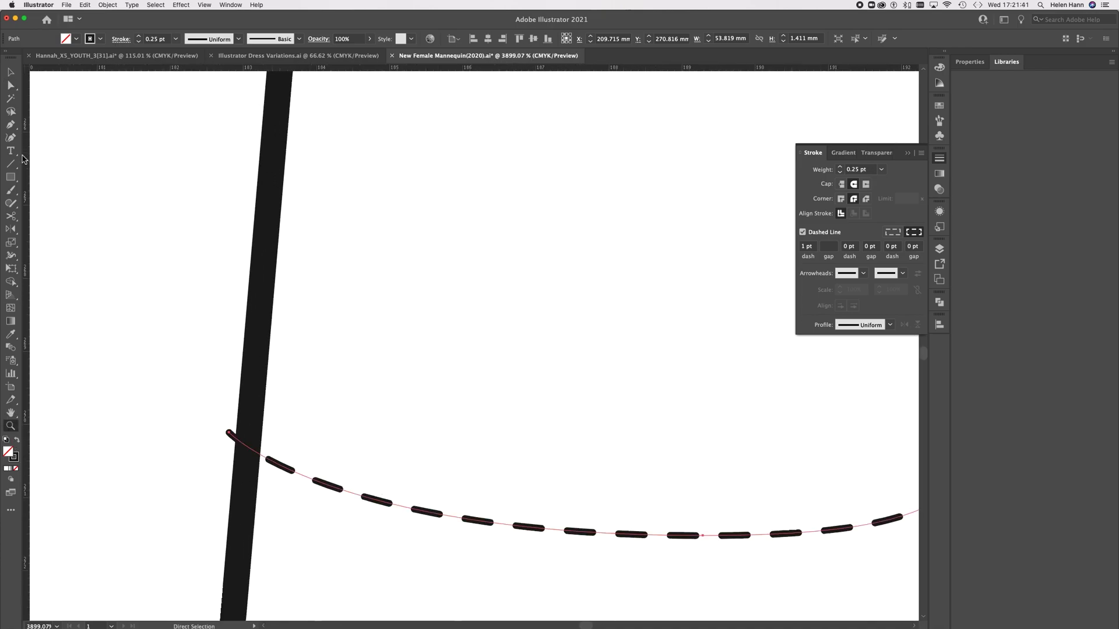
left_click(10, 217)
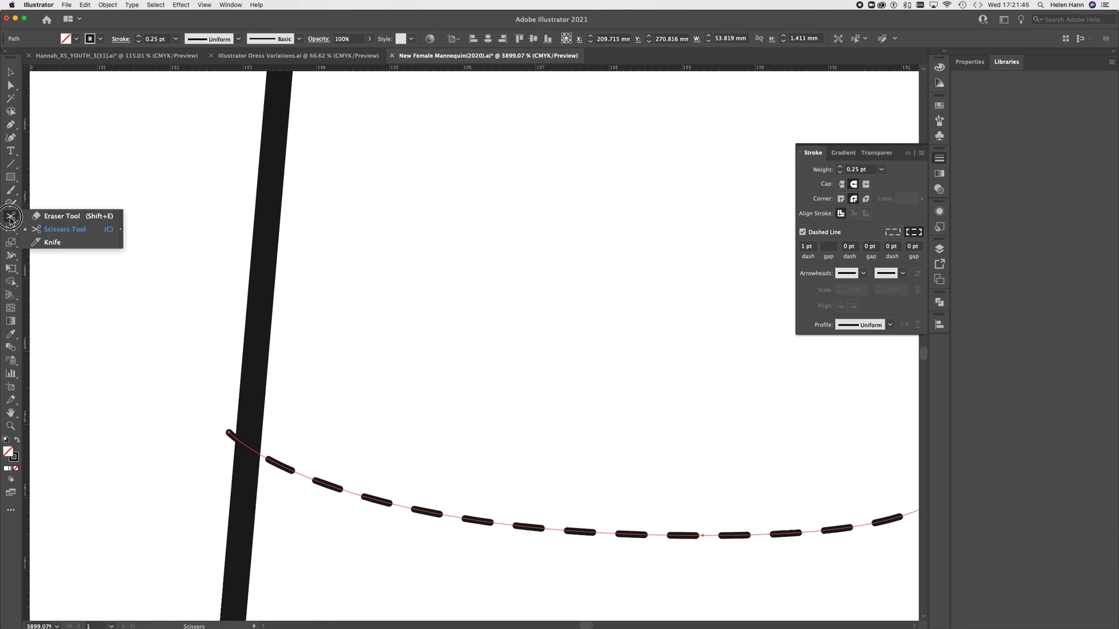
left_click_drag(10, 218, 38, 232)
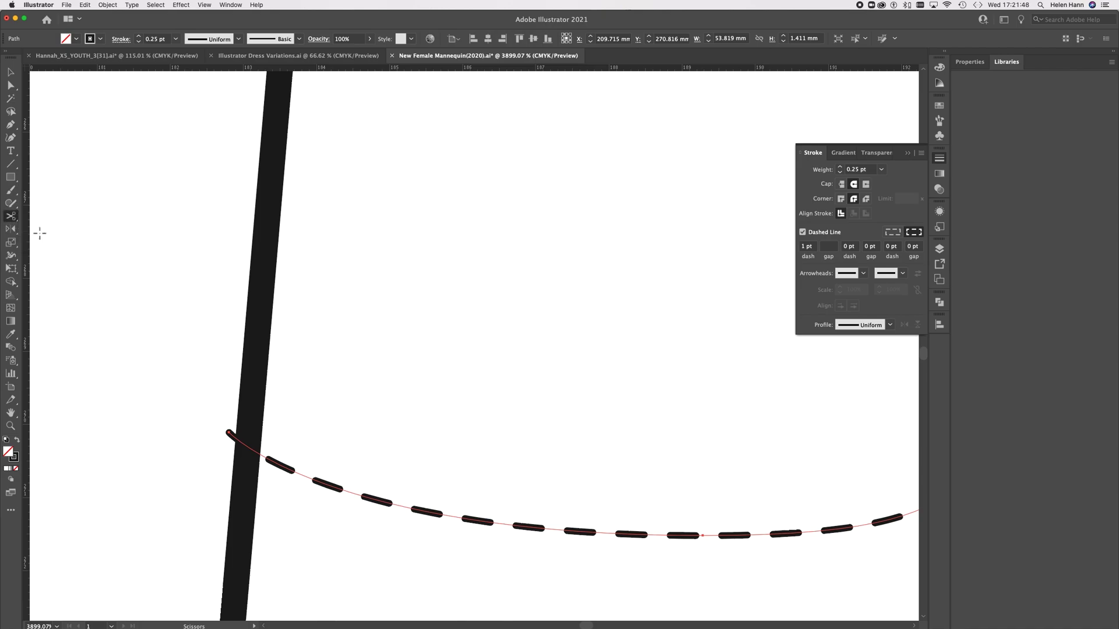
left_click(261, 455)
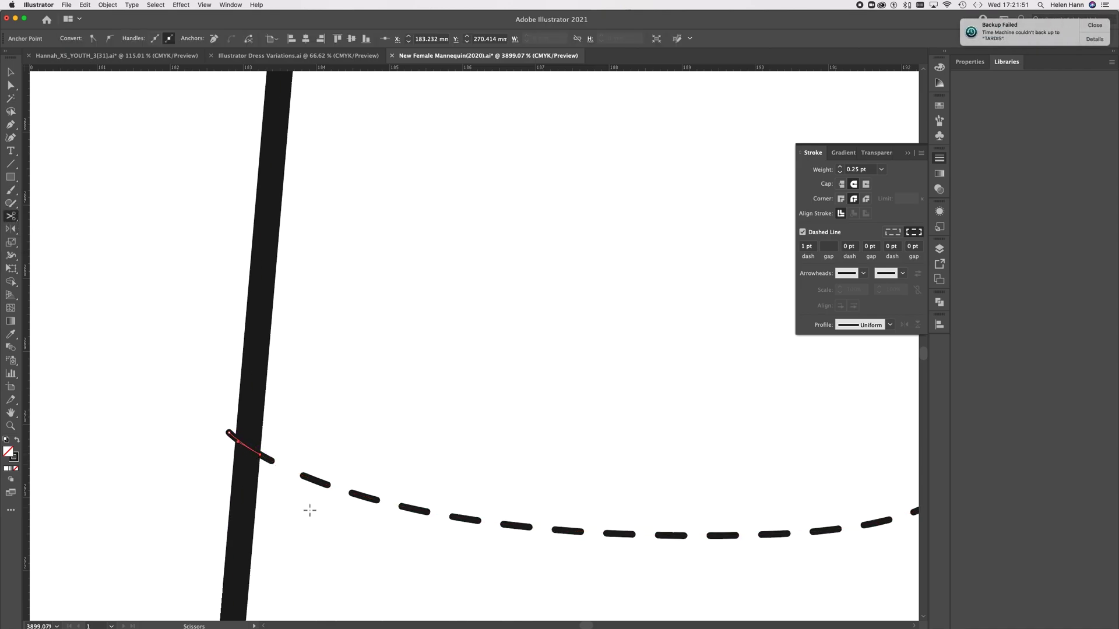
left_click(11, 85)
left_click(195, 429)
left_click(234, 438)
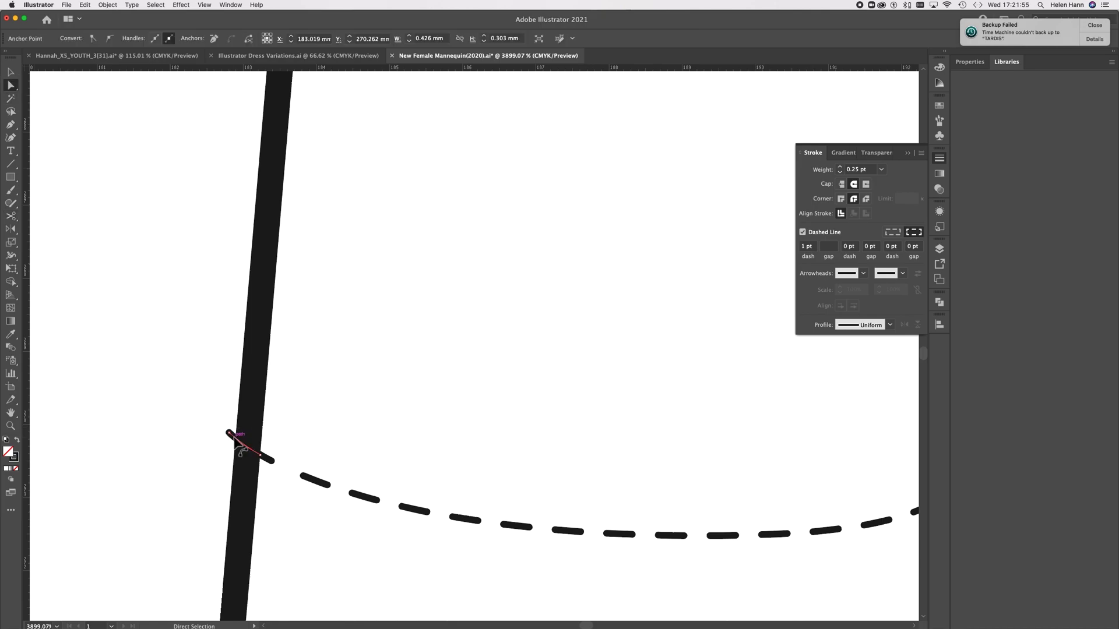
key("Delete")
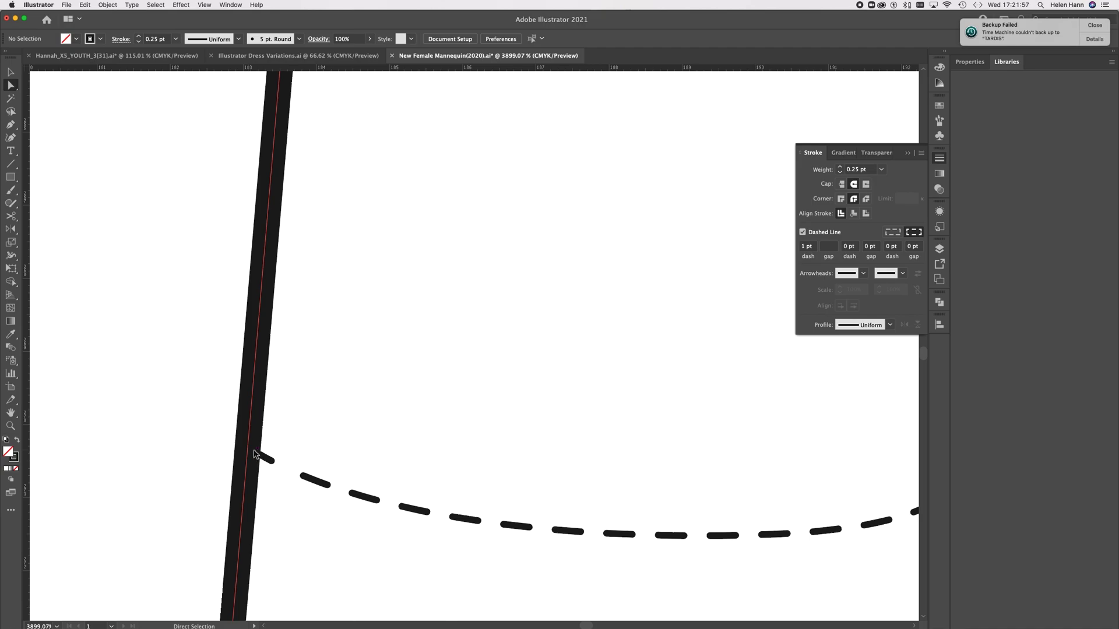
Cut the dashed hem stitch line at the right side seam, delete its overhanging end and leave it deselected
left_click(270, 463)
scroll(334, 539, "right", 10)
scroll(333, 539, "down", 2)
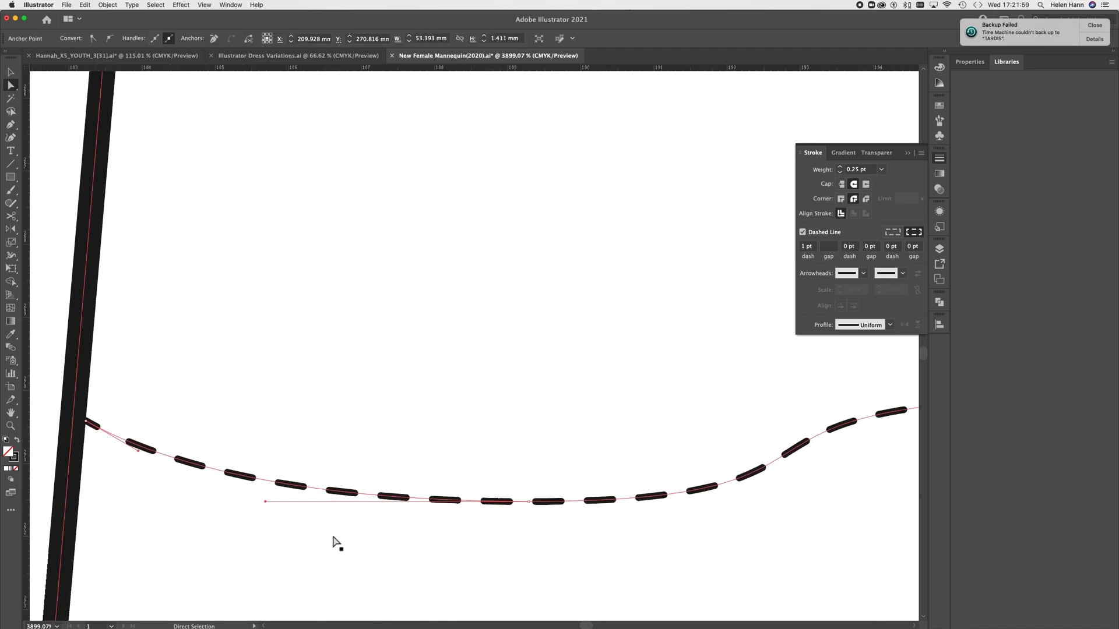
scroll(337, 543, "right", 15)
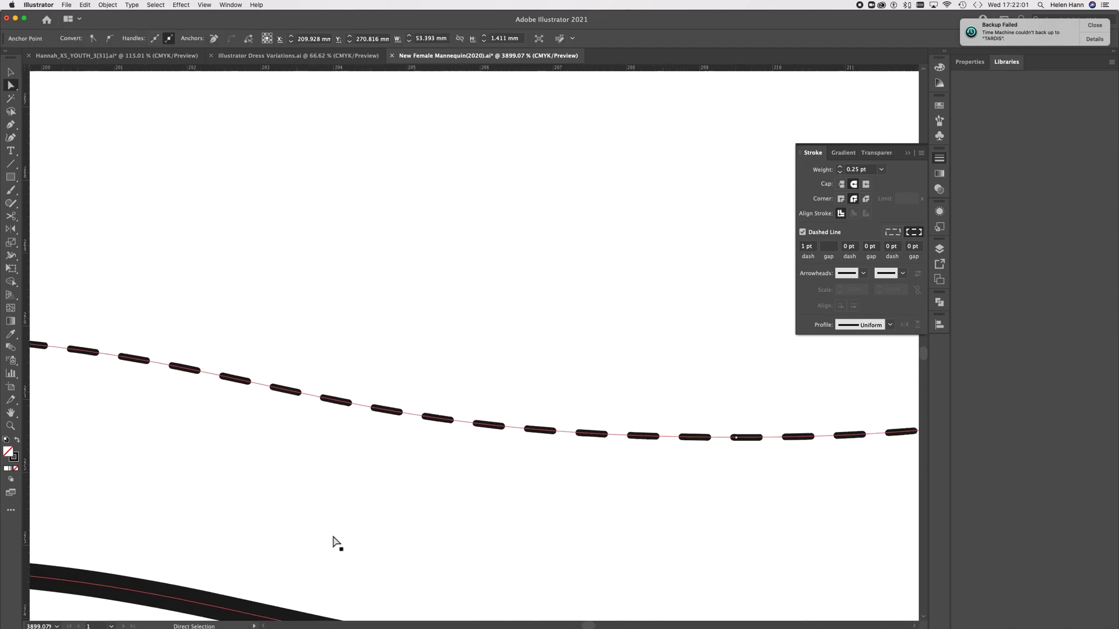
scroll(337, 543, "right", 20)
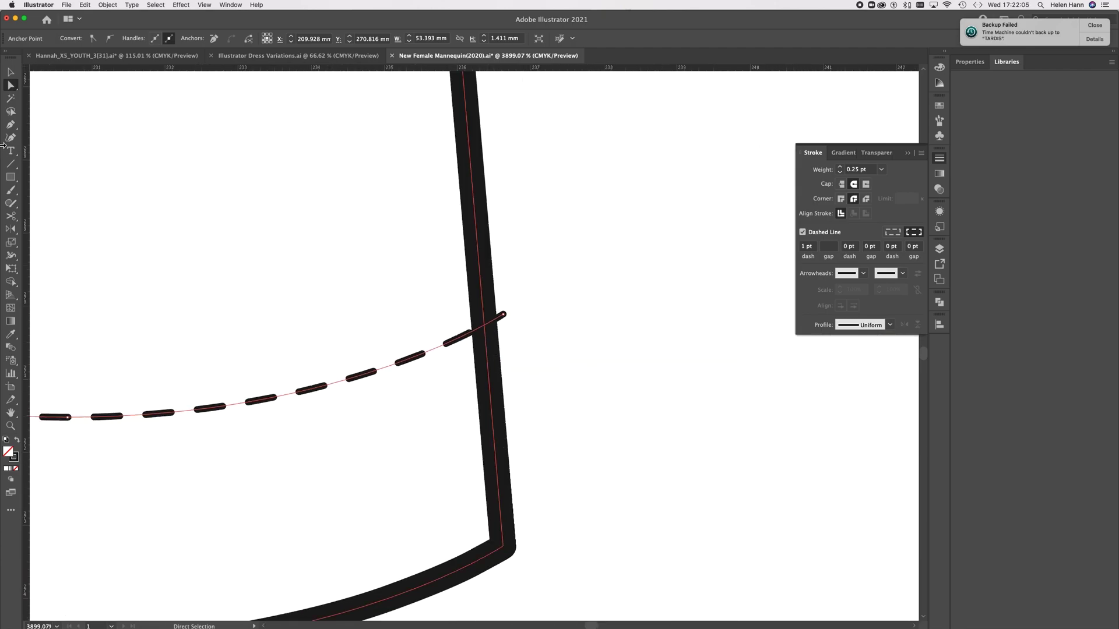
left_click(11, 216)
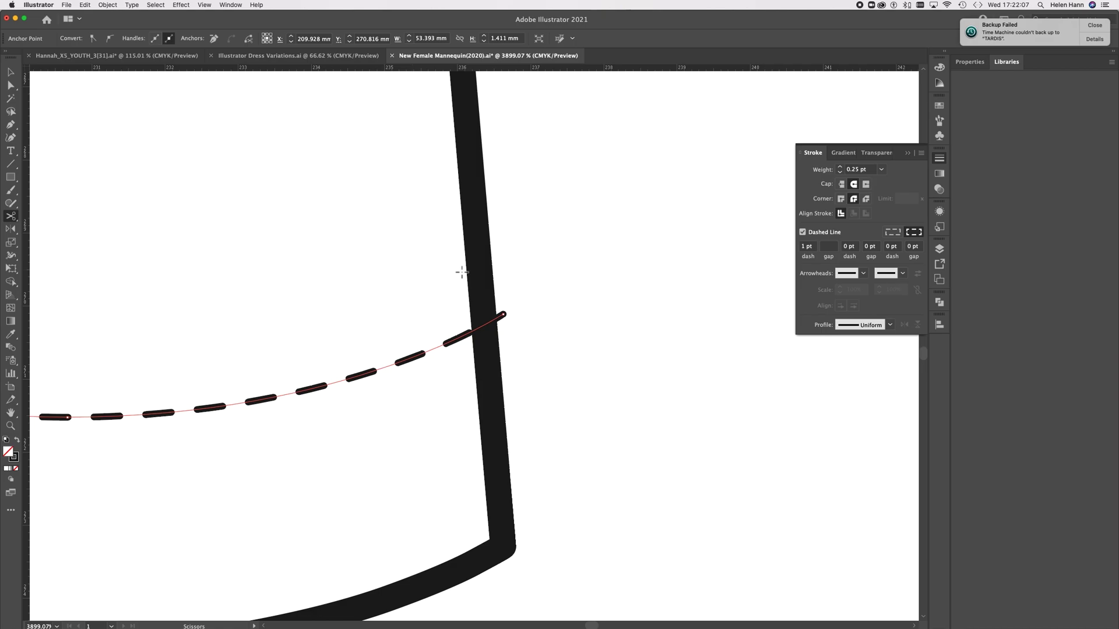
left_click(488, 323)
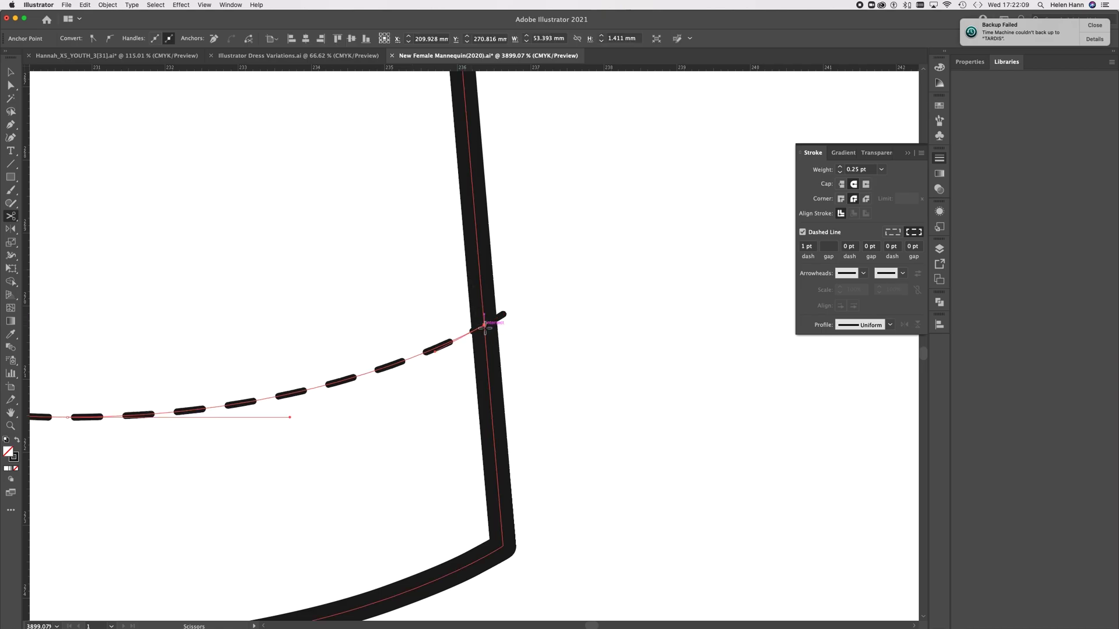
left_click(11, 85)
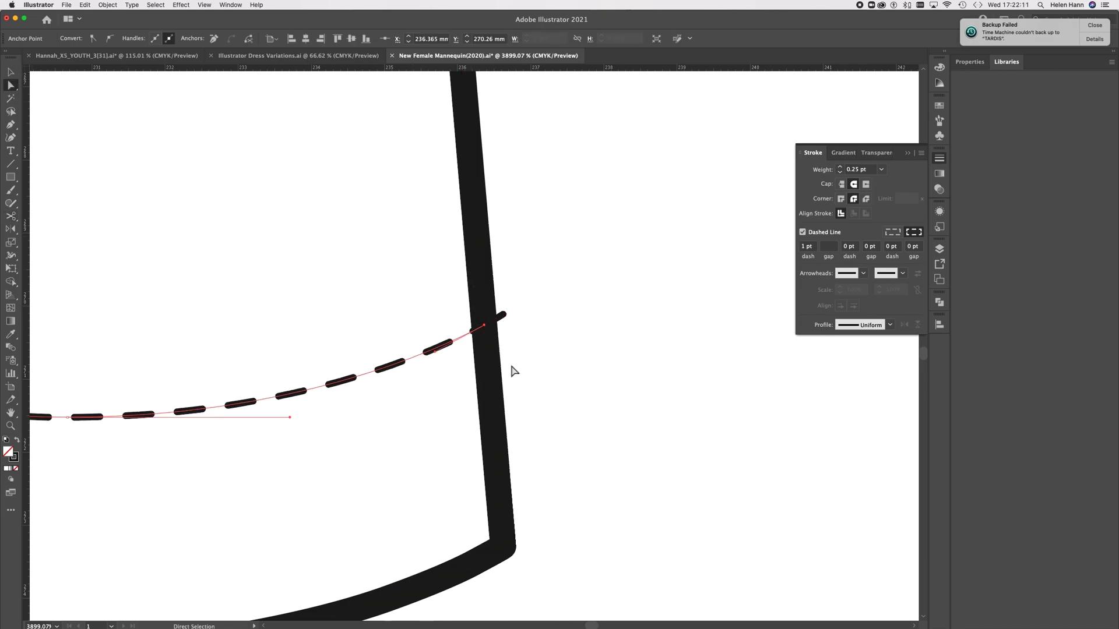
left_click(503, 315)
left_click(635, 404)
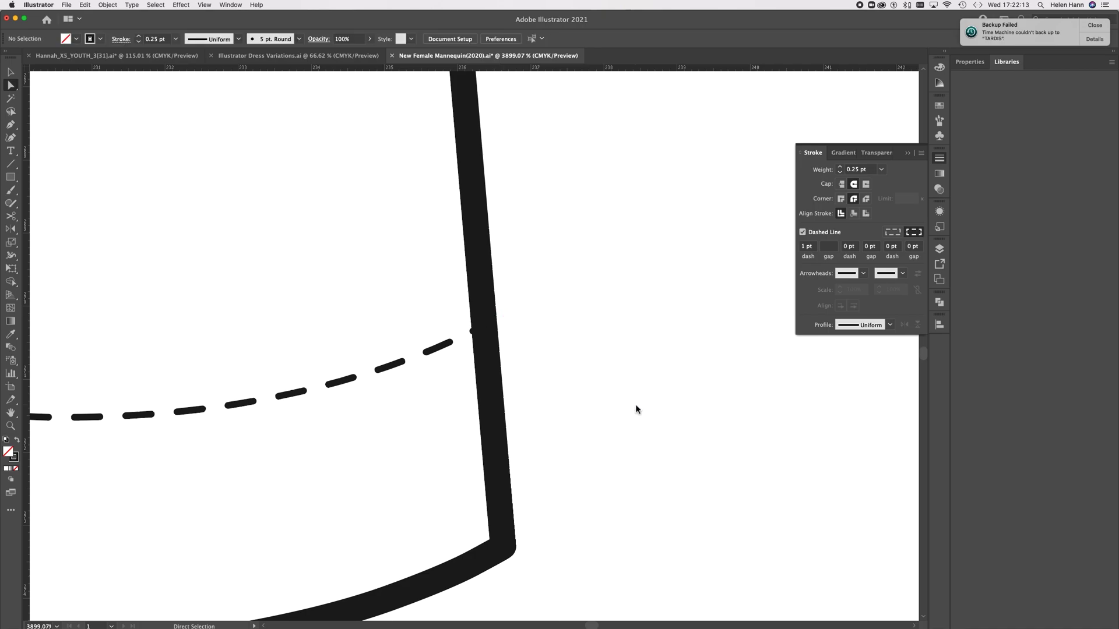
Pick up the reference dress's light grey fill and draw an unstroked rectangle about 20 × 25 mm with it beside that dress
scroll(296, 455, "down", 10)
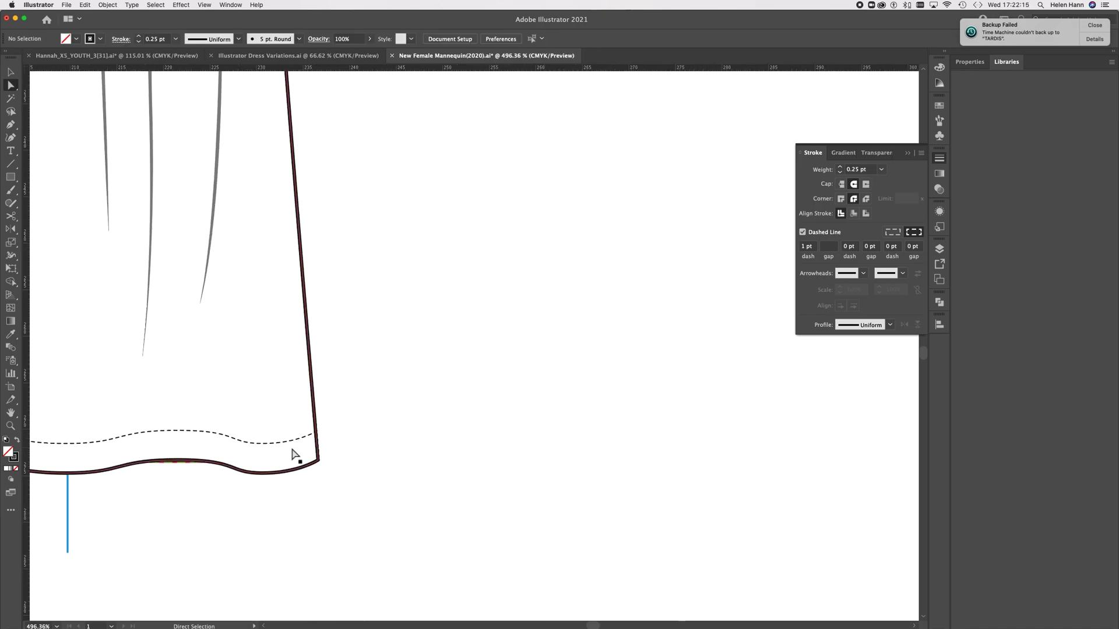
scroll(294, 455, "down", 6)
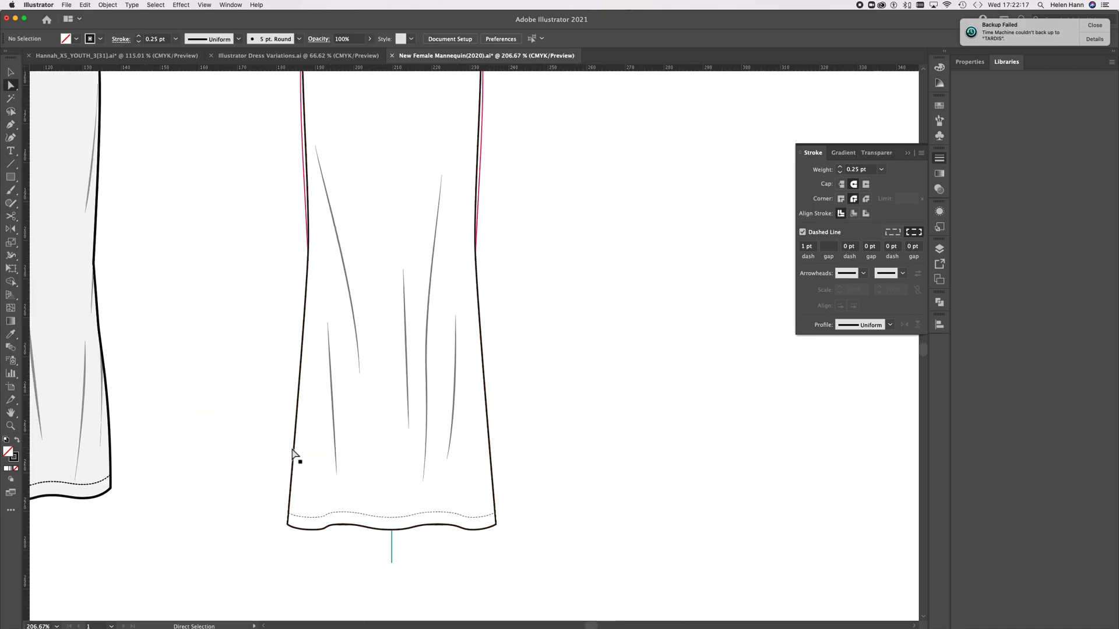
scroll(294, 455, "down", 5)
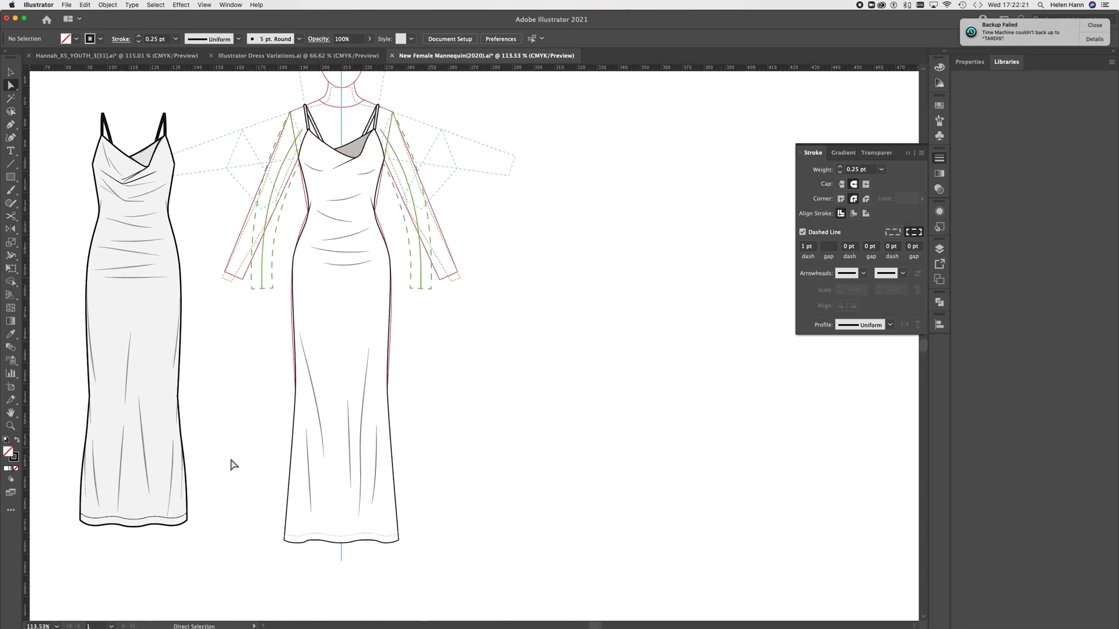
scroll(233, 465, "up", 3)
scroll(233, 465, "left", 3)
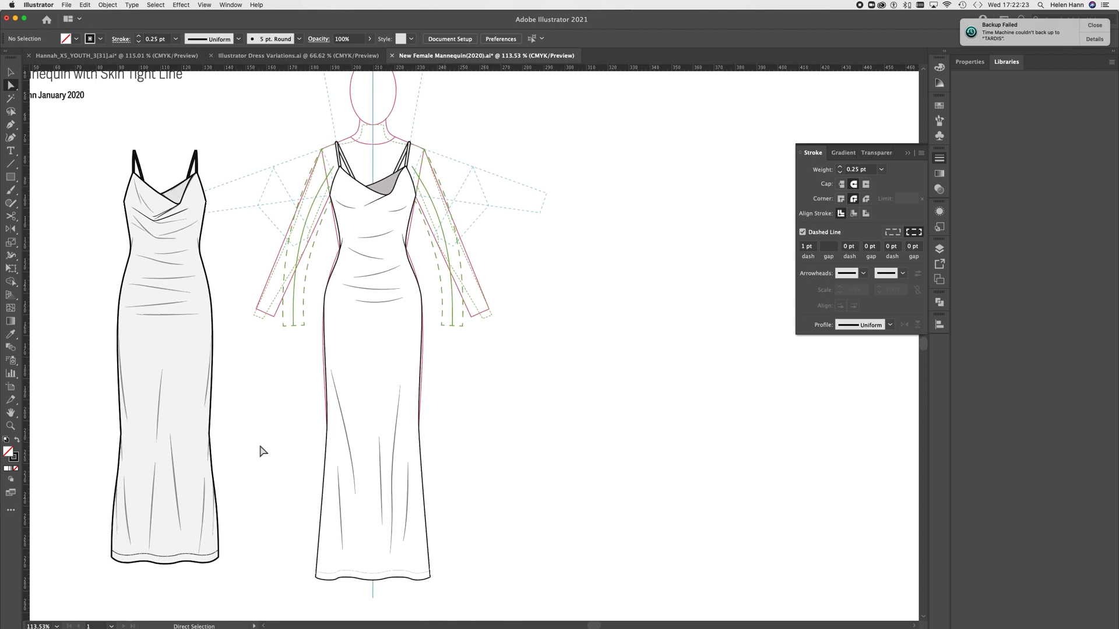
left_click(178, 357)
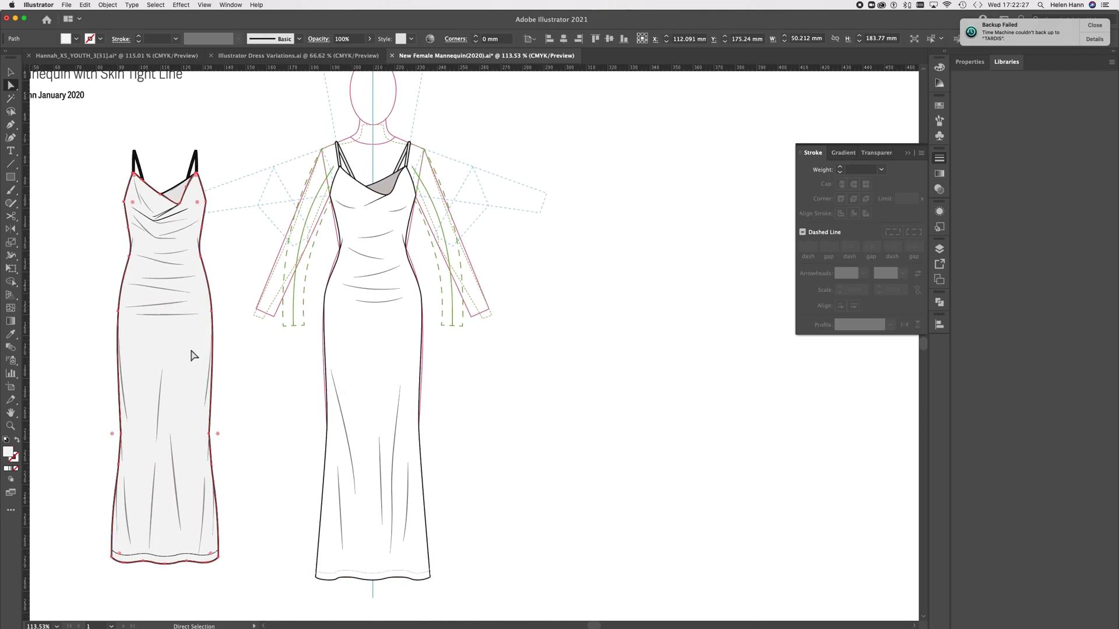
left_click(938, 106)
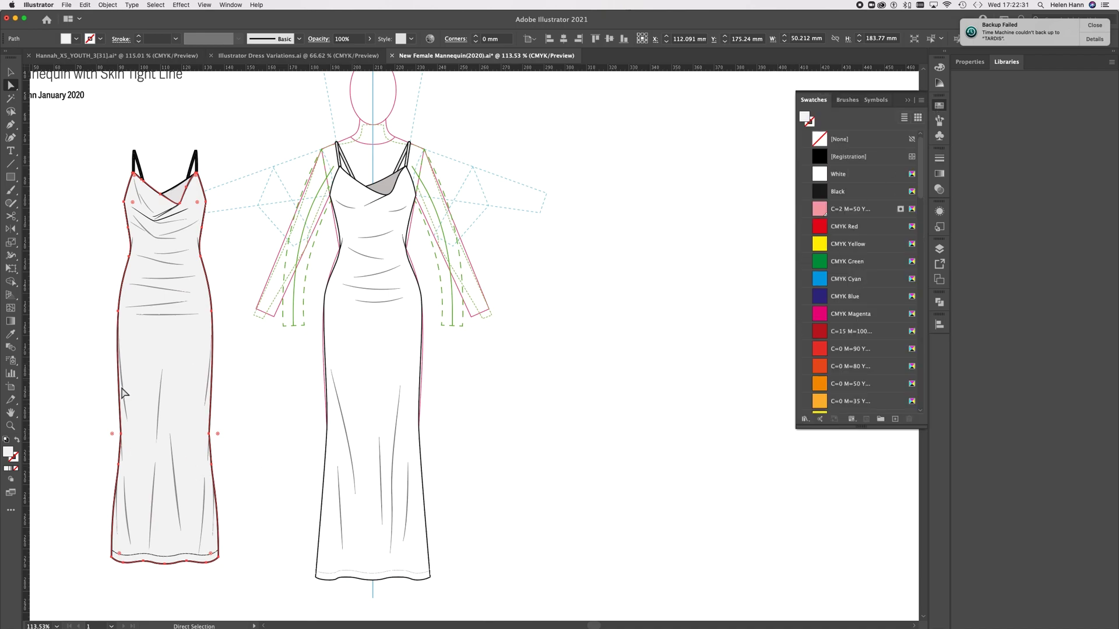
left_click(10, 176)
left_click_drag(42, 184, 85, 237)
Save the light grey rectangle as a new pattern swatch and fill the body of the dress on the mannequin with it
left_click(12, 83)
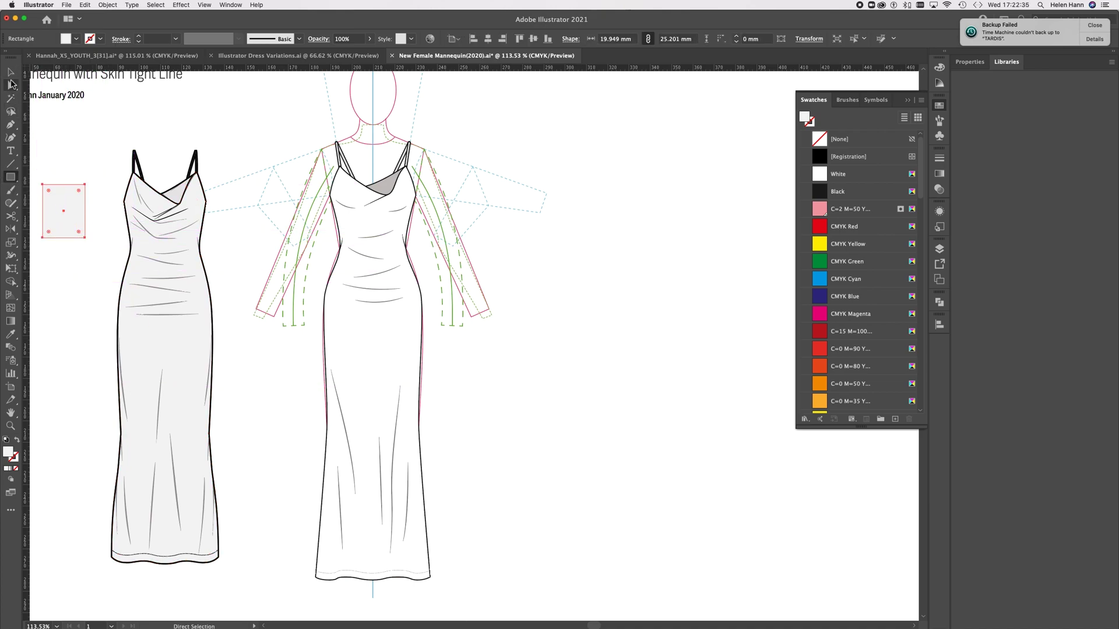
left_click_drag(67, 207, 854, 169)
left_click(600, 454)
left_click(396, 346)
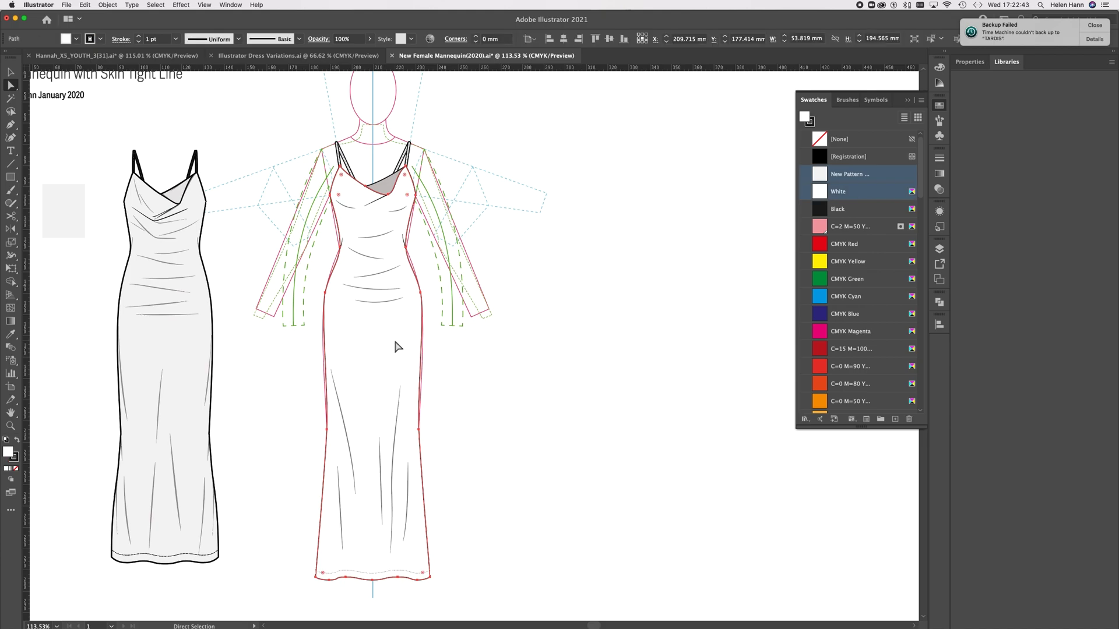
left_click(820, 174)
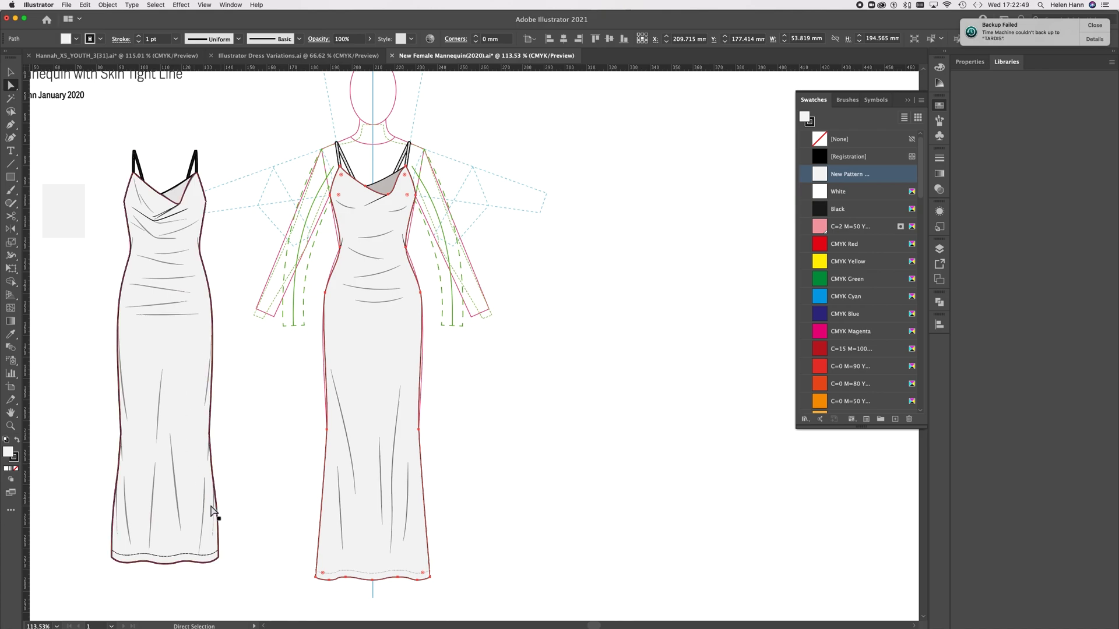
left_click(480, 355)
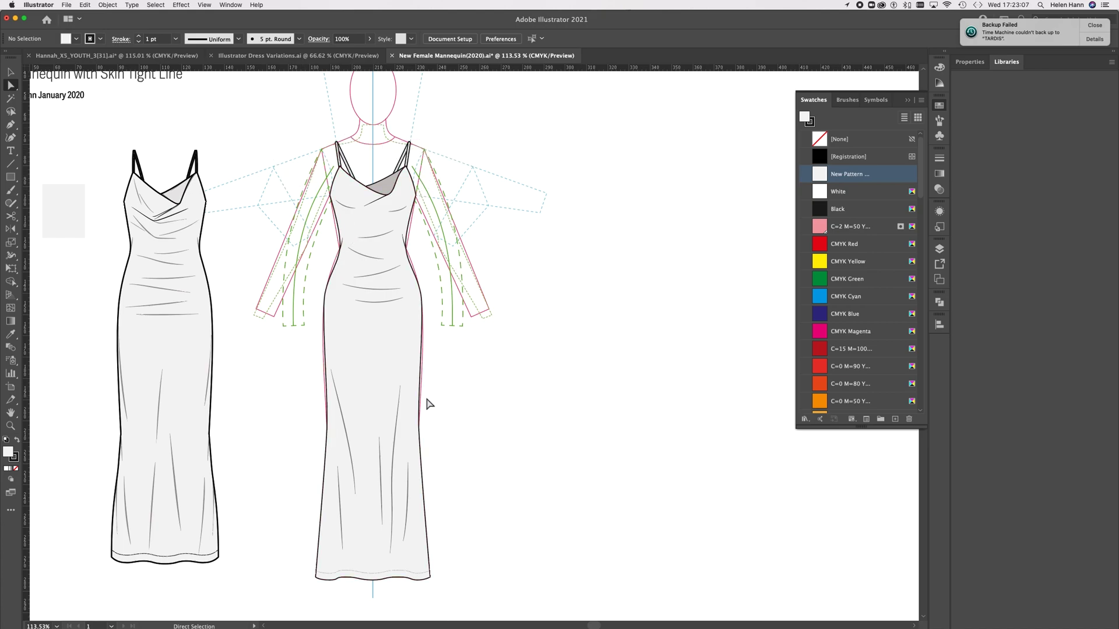
Duplicate the complete dress with its straps, creases and hem stitching, placing the copy level with the original to the right of the mannequin
left_click_drag(277, 126, 486, 604)
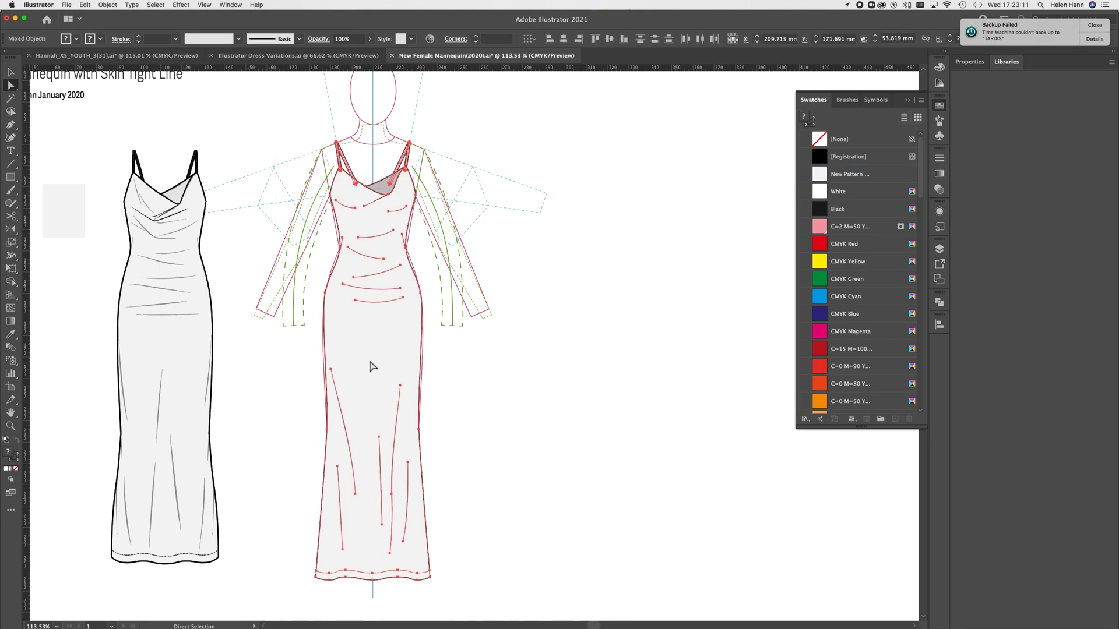
left_click(10, 72)
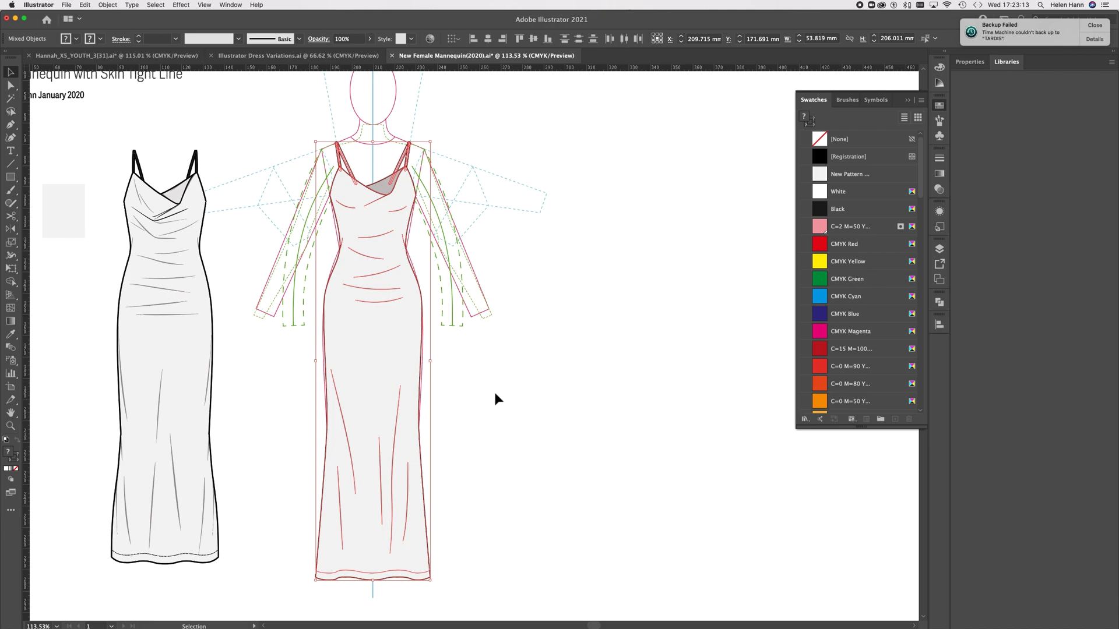
key("super+c")
left_click(500, 386)
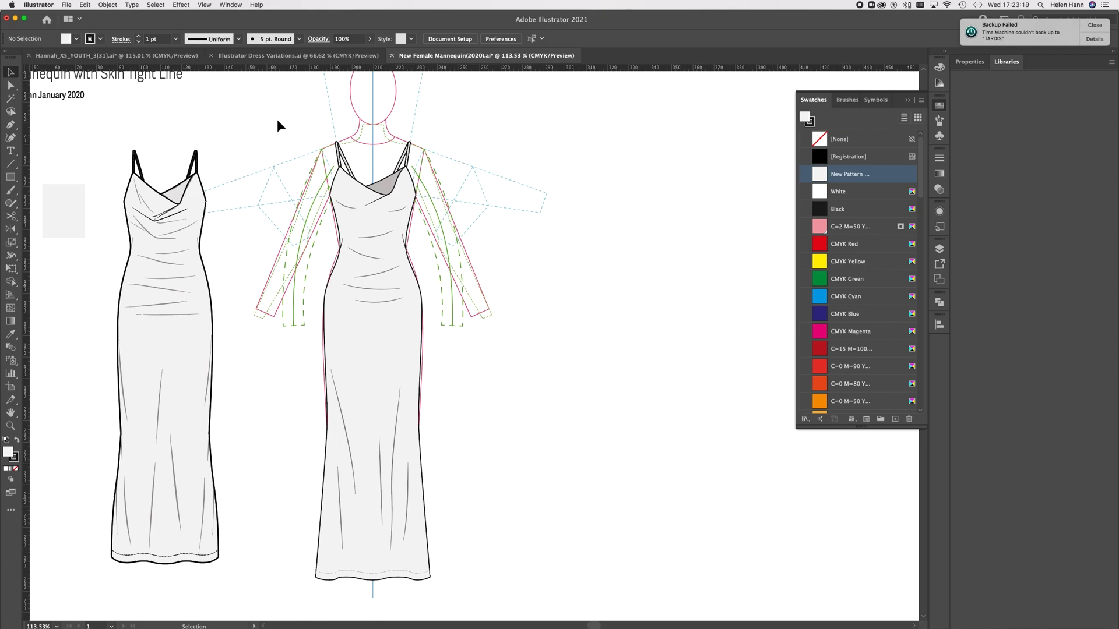
left_click_drag(273, 113, 495, 467)
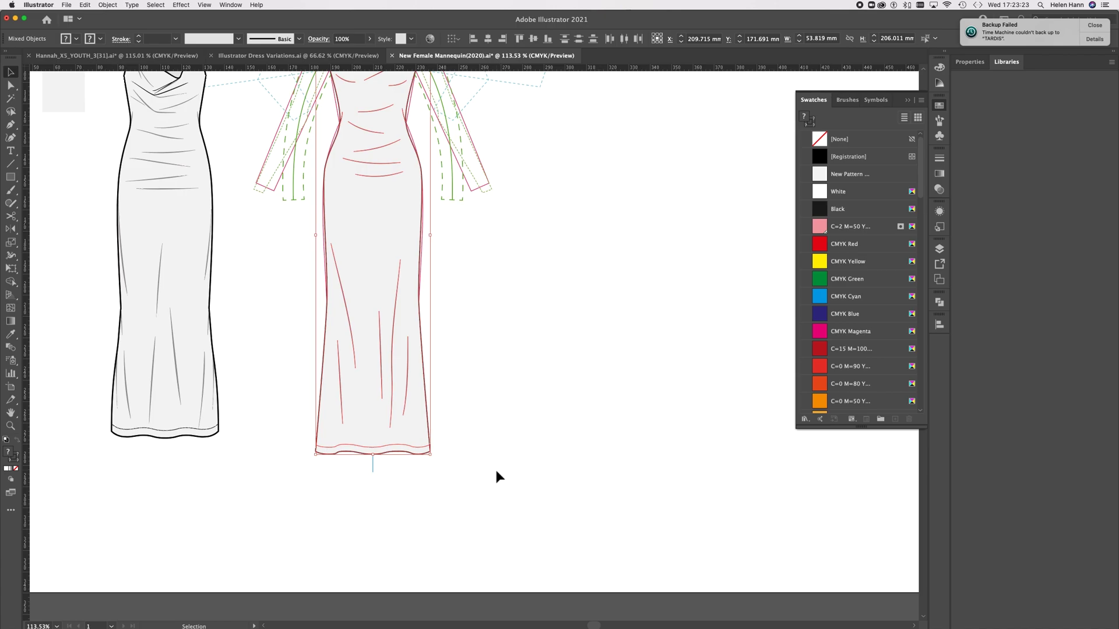
scroll(494, 468, "up", 5)
left_click_drag(355, 387, 635, 386)
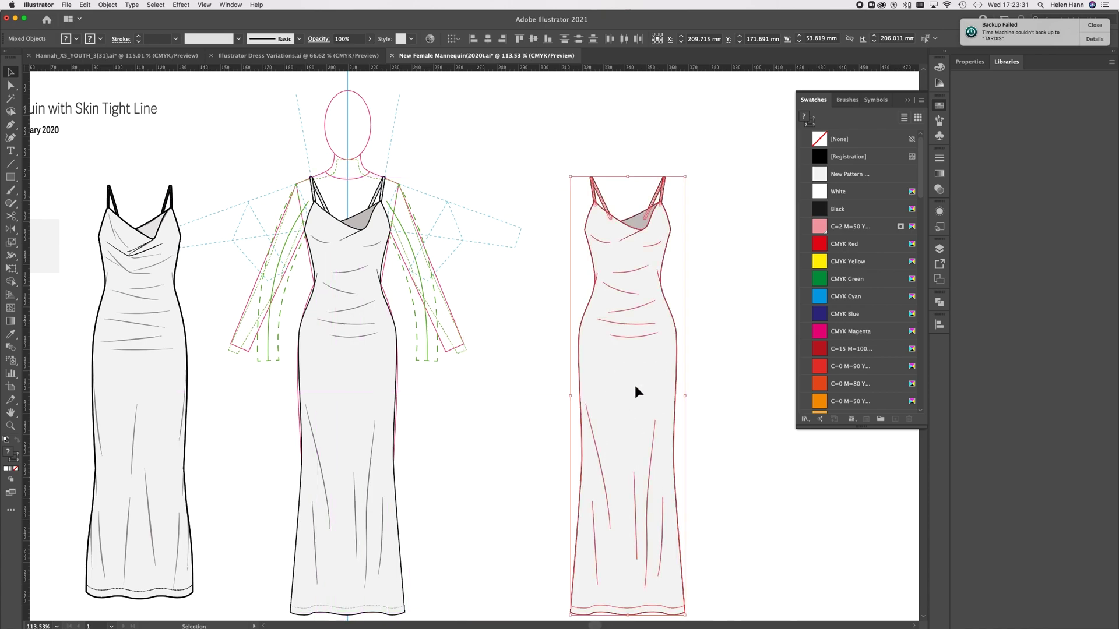
left_click(741, 241)
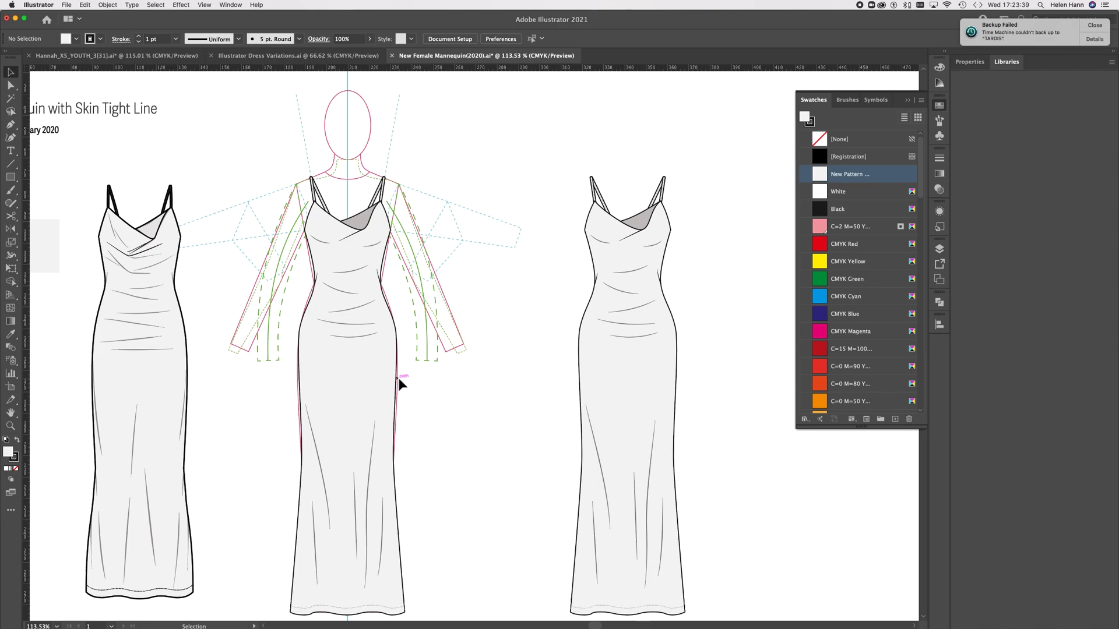
Delete all the front and back shoulder straps from the dress on the mannequin
left_click(11, 425)
left_click_drag(332, 224, 482, 357)
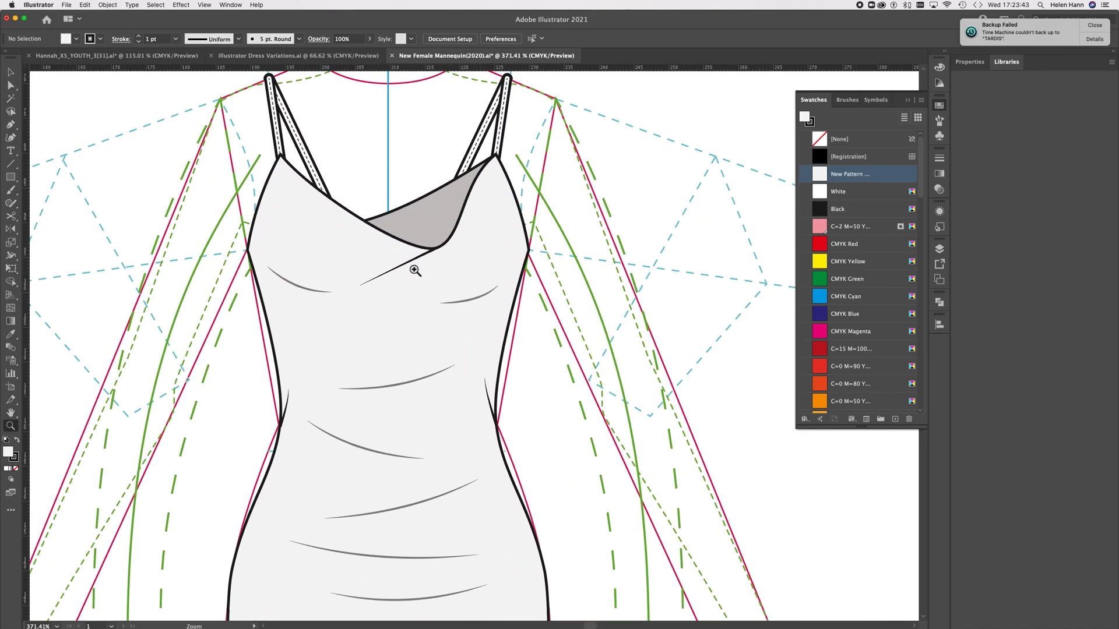
left_click_drag(392, 212, 379, 383)
left_click(11, 85)
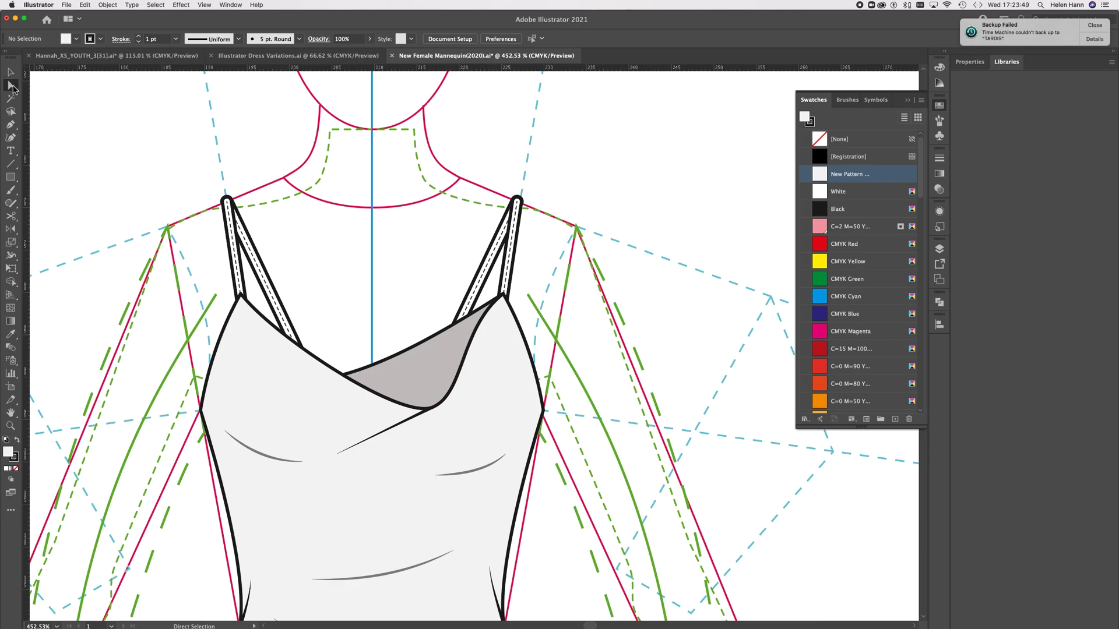
left_click(201, 174)
left_click(10, 71)
left_click_drag(188, 147, 550, 243)
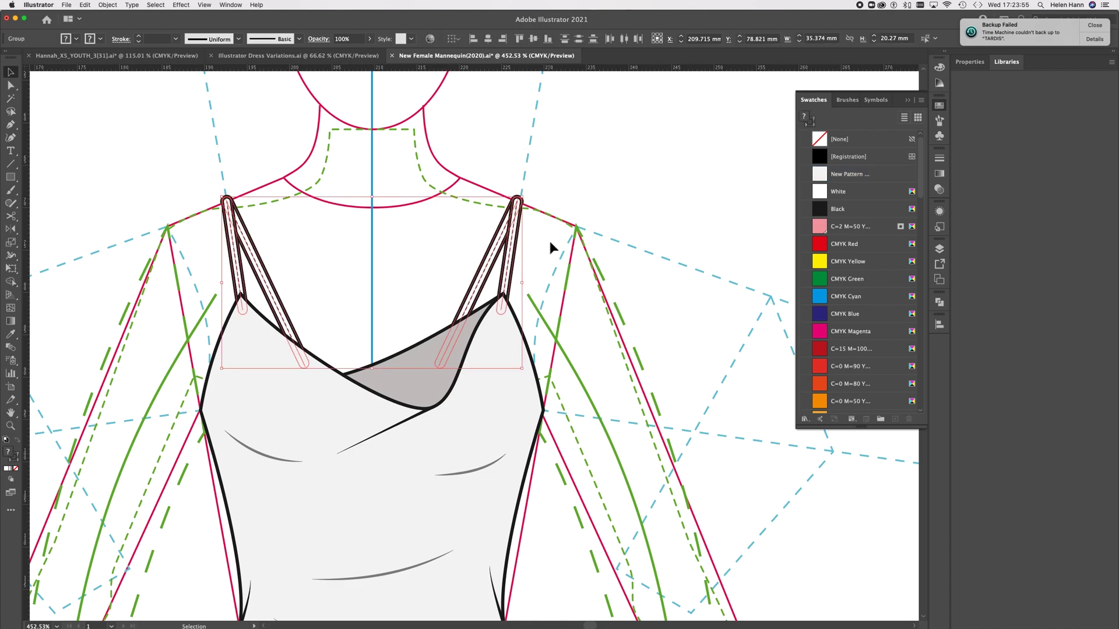
key("Delete")
scroll(543, 243, "down", 8)
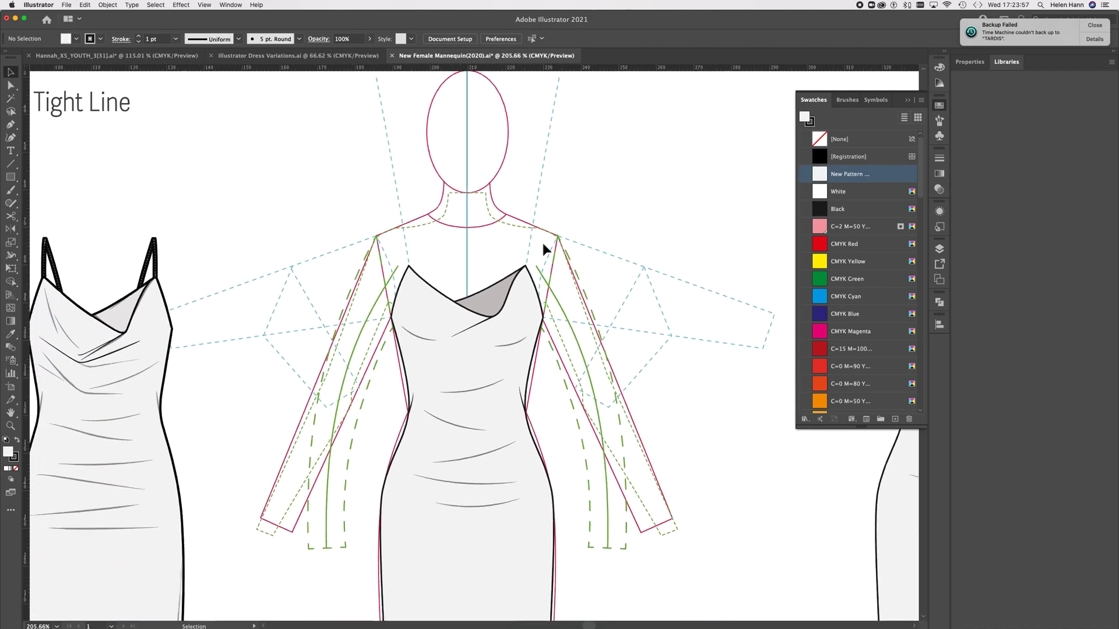
scroll(543, 243, "right", 3)
scroll(543, 245, "right", 1)
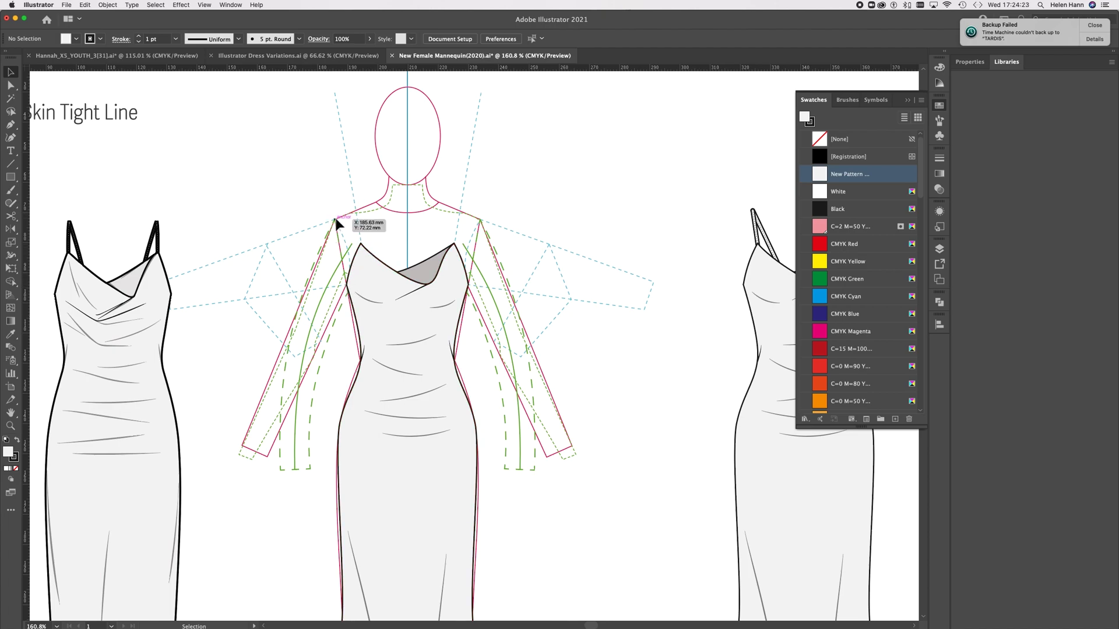
scroll(335, 265, "up", 10)
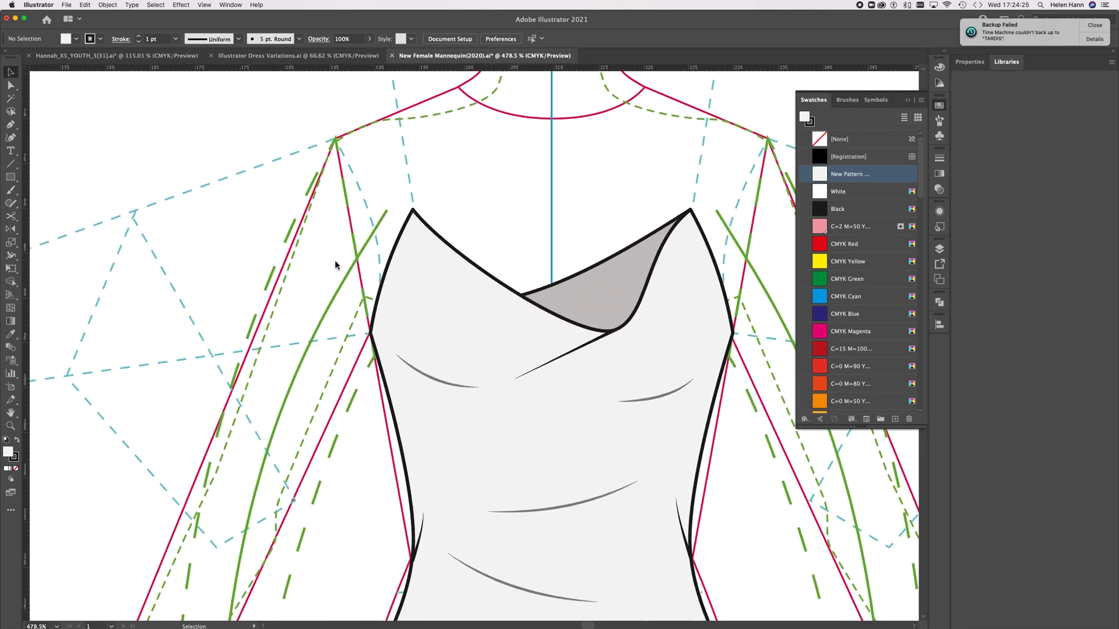
Draw a closed four-point shoulder piece about 9 × 23 mm with the Pen tool, joining the dress's left neckline peak, shoulder line and underarm
left_click(11, 124)
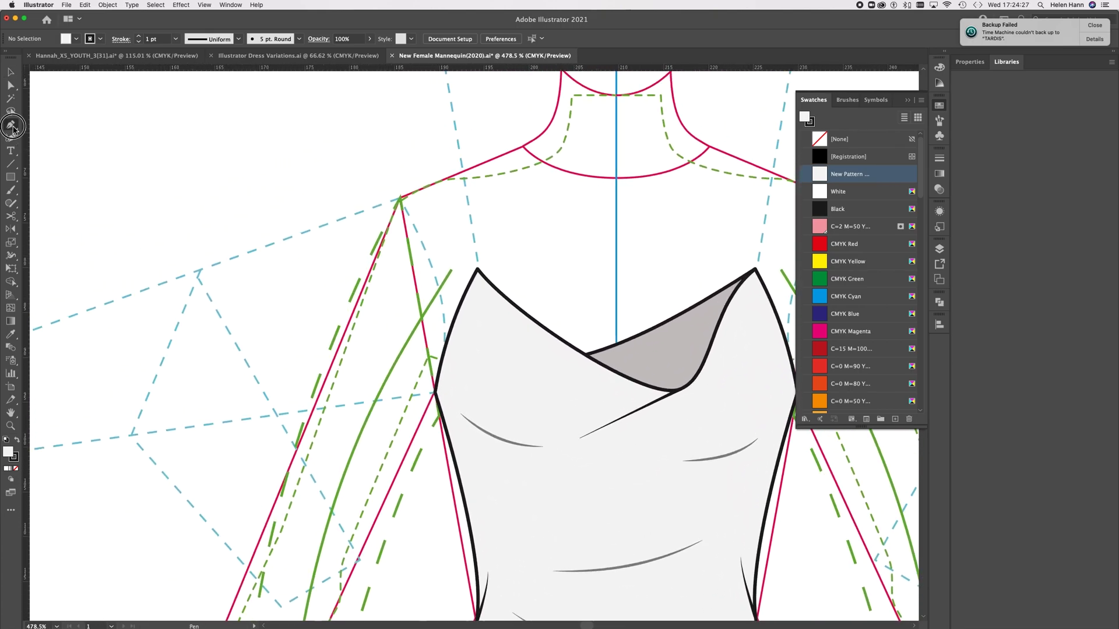
left_click(477, 269)
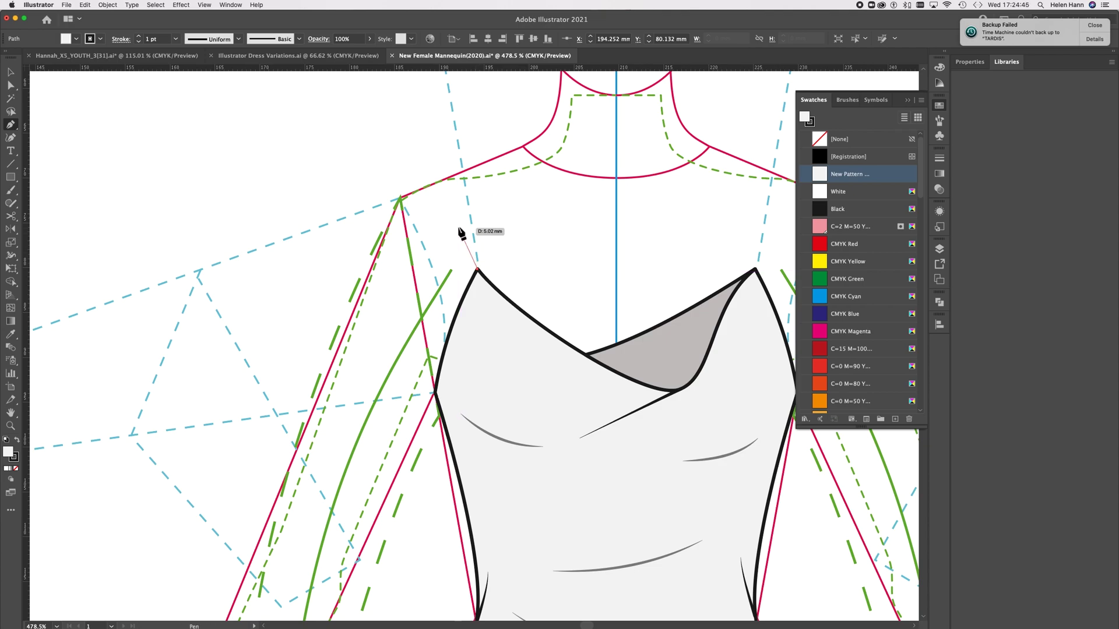
left_click(442, 181)
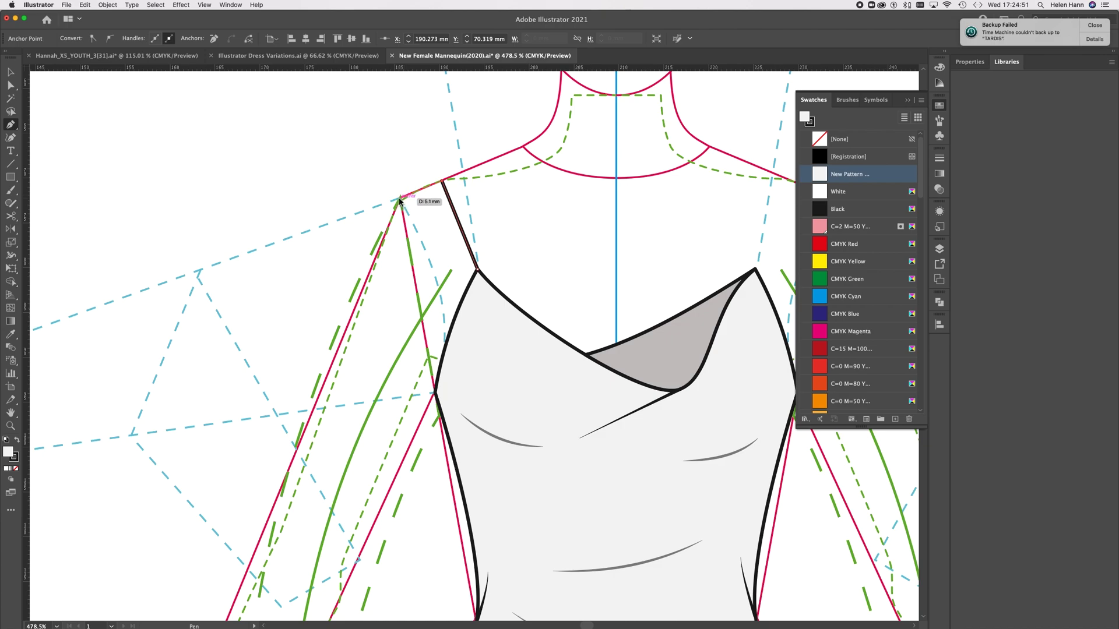
left_click(399, 199)
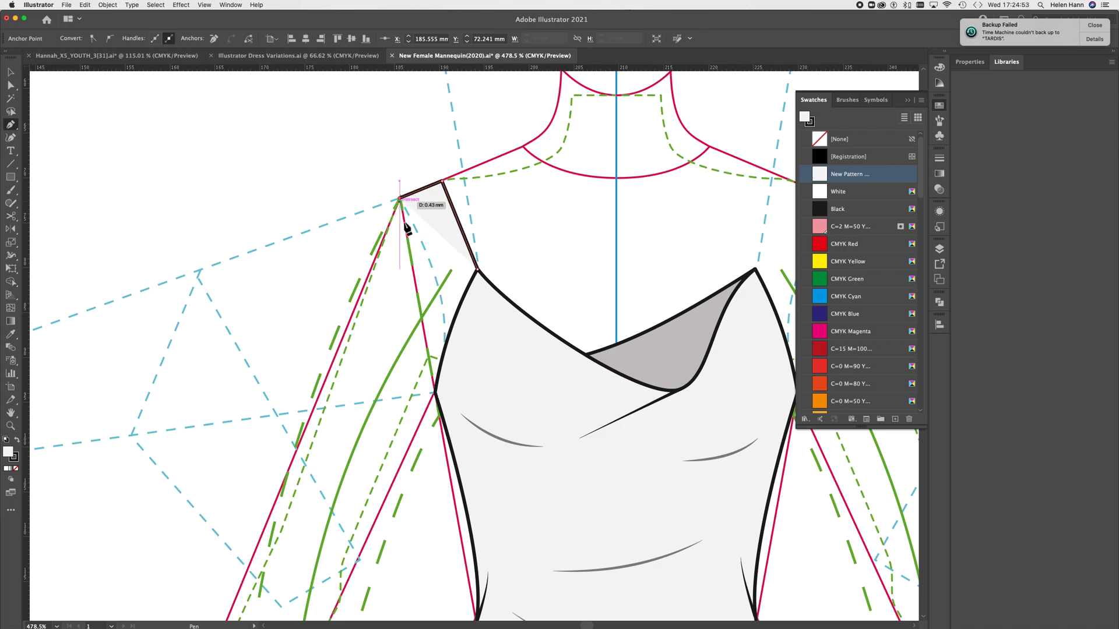
left_click(435, 389)
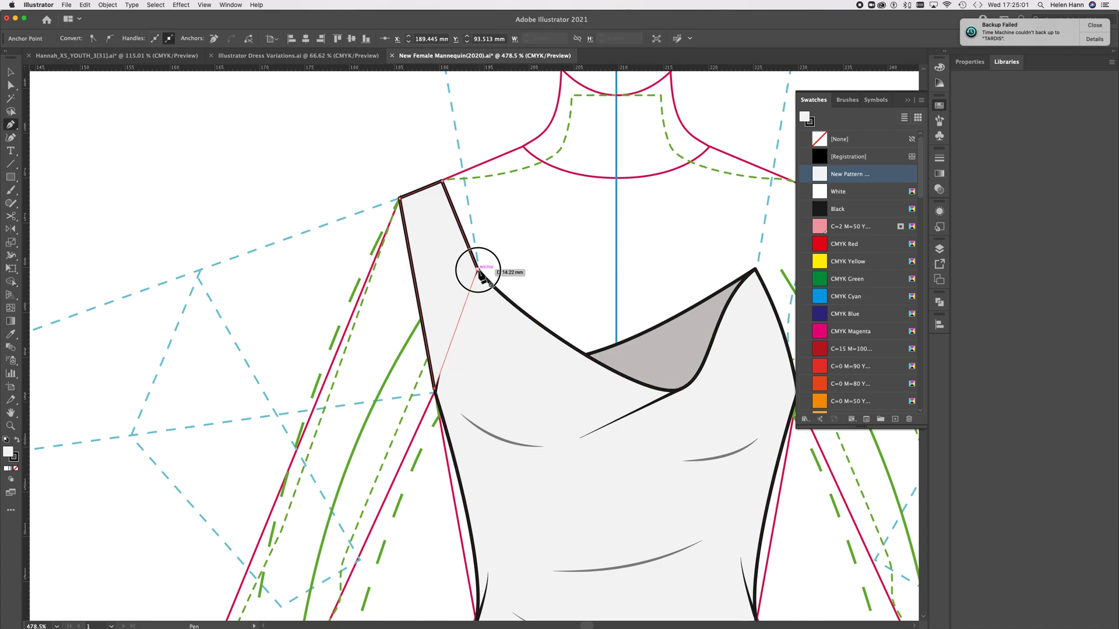
left_click(478, 269)
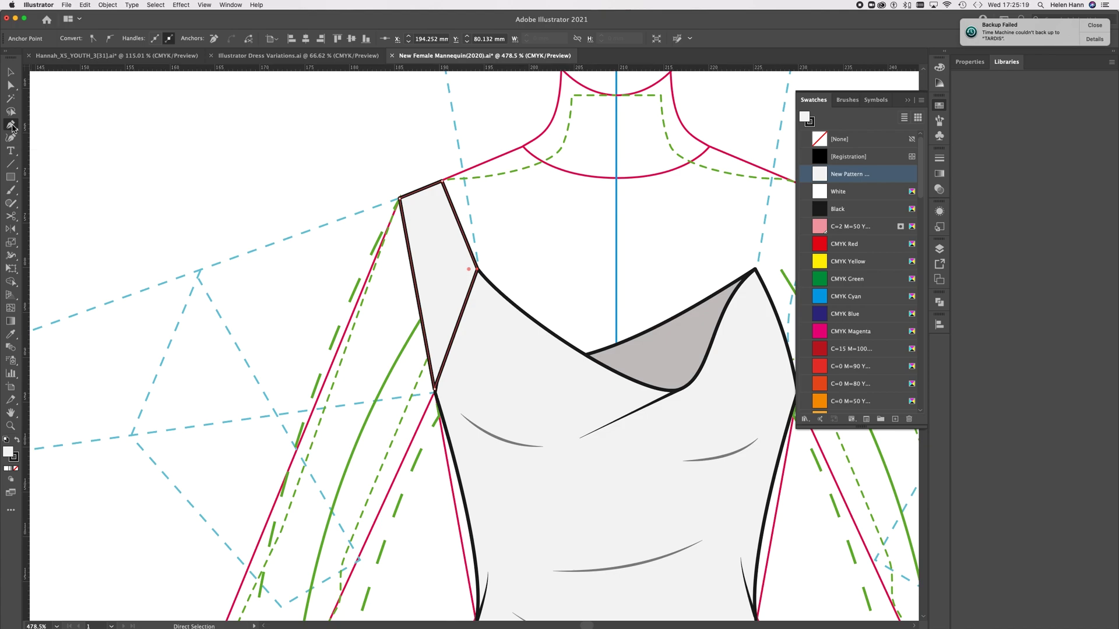
Curve the neckline and armhole edges of the left shoulder piece inward with the Anchor Point tool, leaving it deselected
left_click(11, 126)
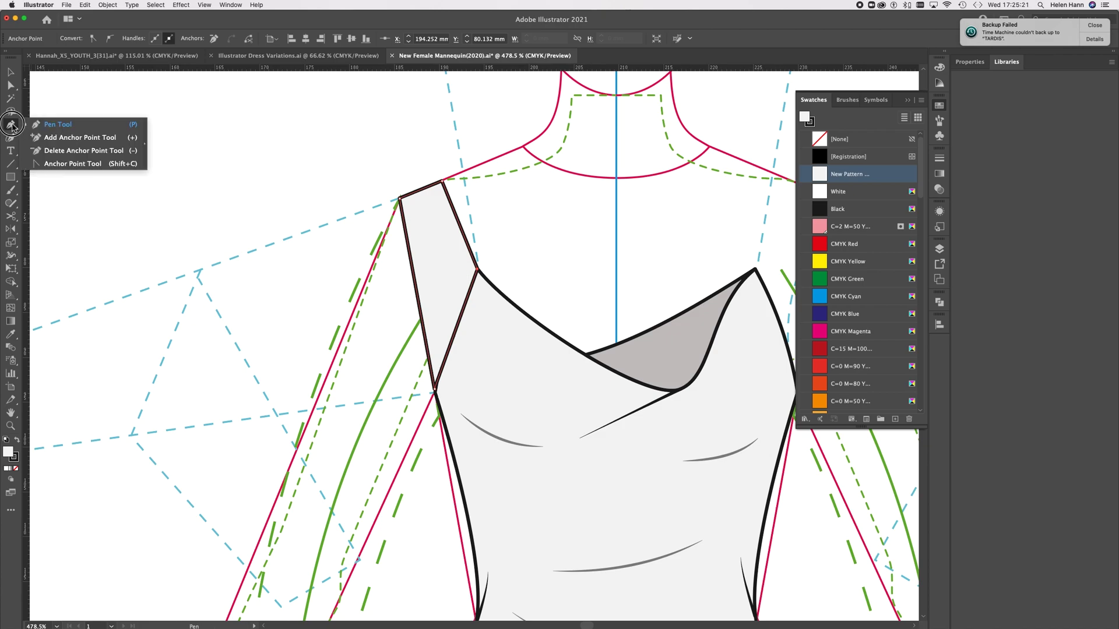
left_click(46, 164)
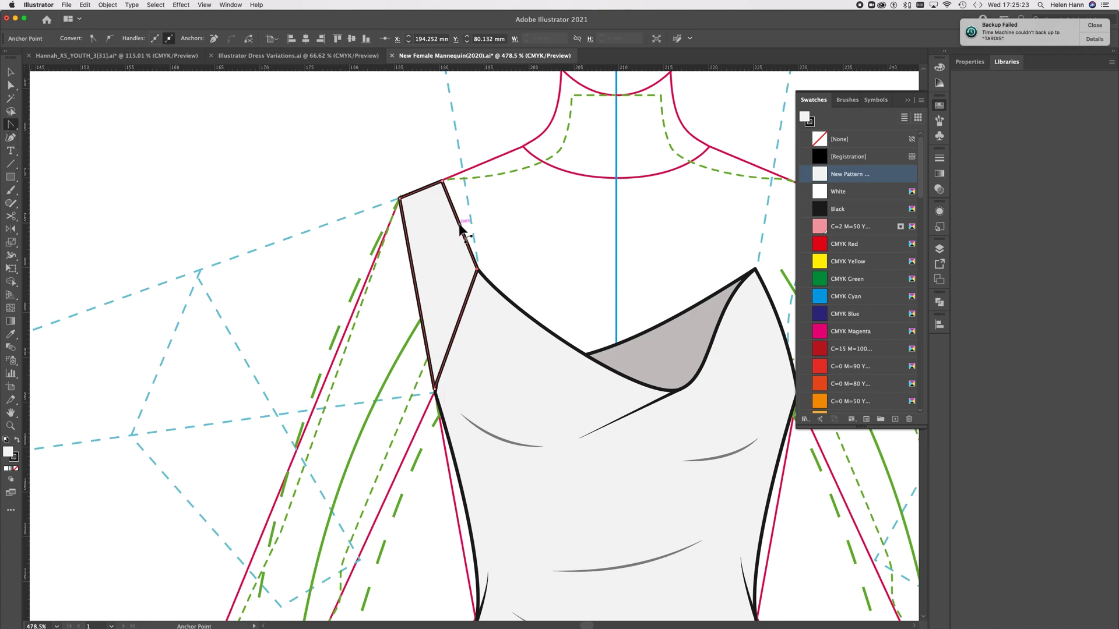
left_click_drag(459, 229, 458, 230)
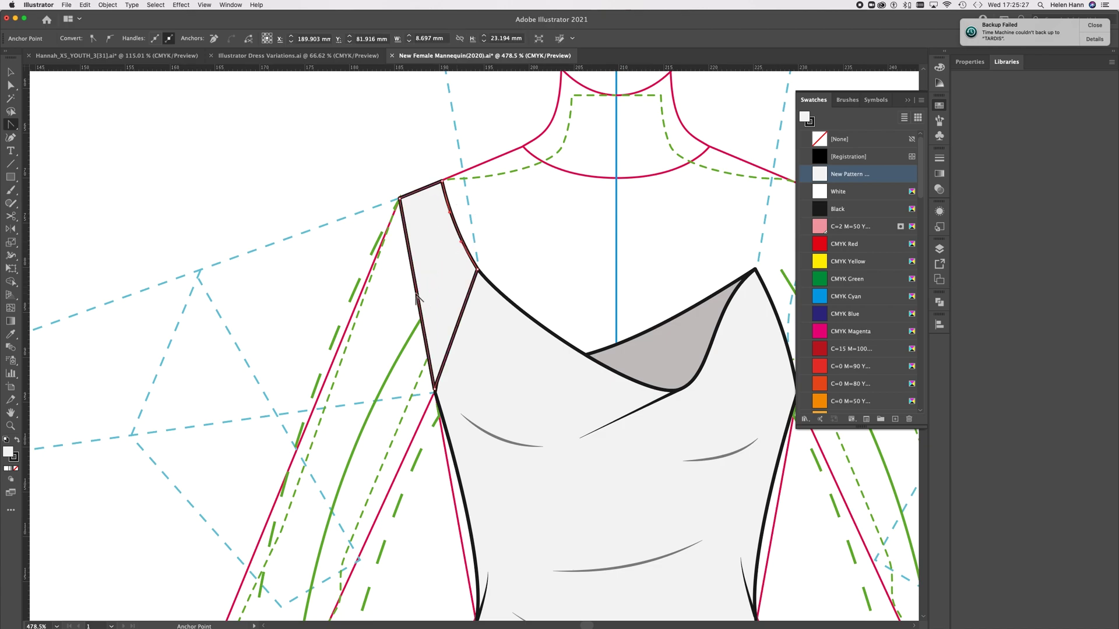
left_click_drag(417, 294, 425, 295)
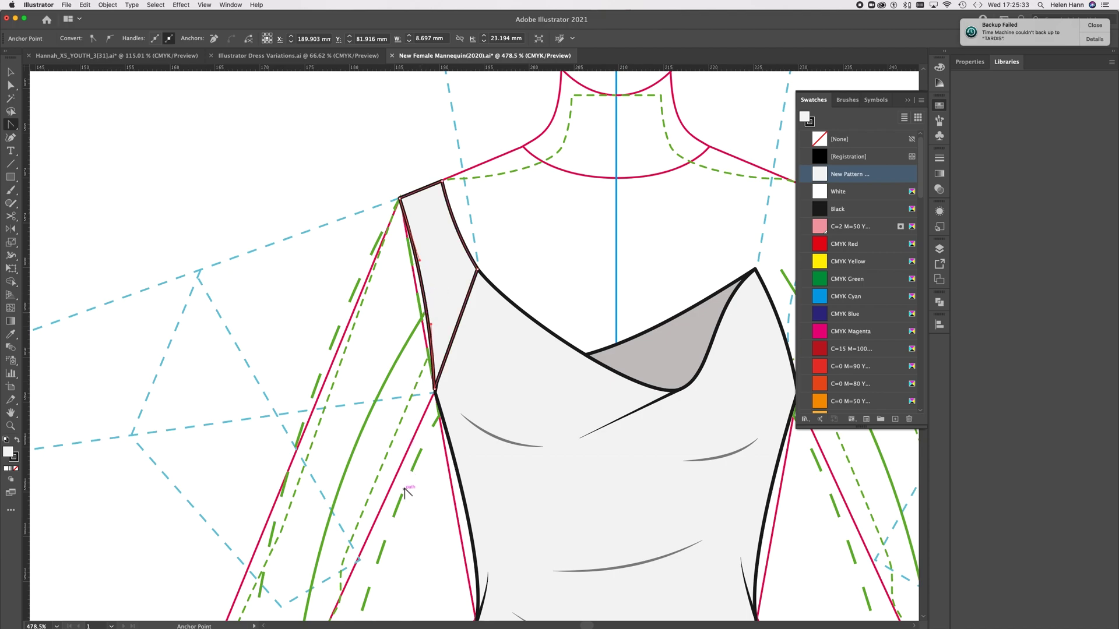
left_click(11, 72)
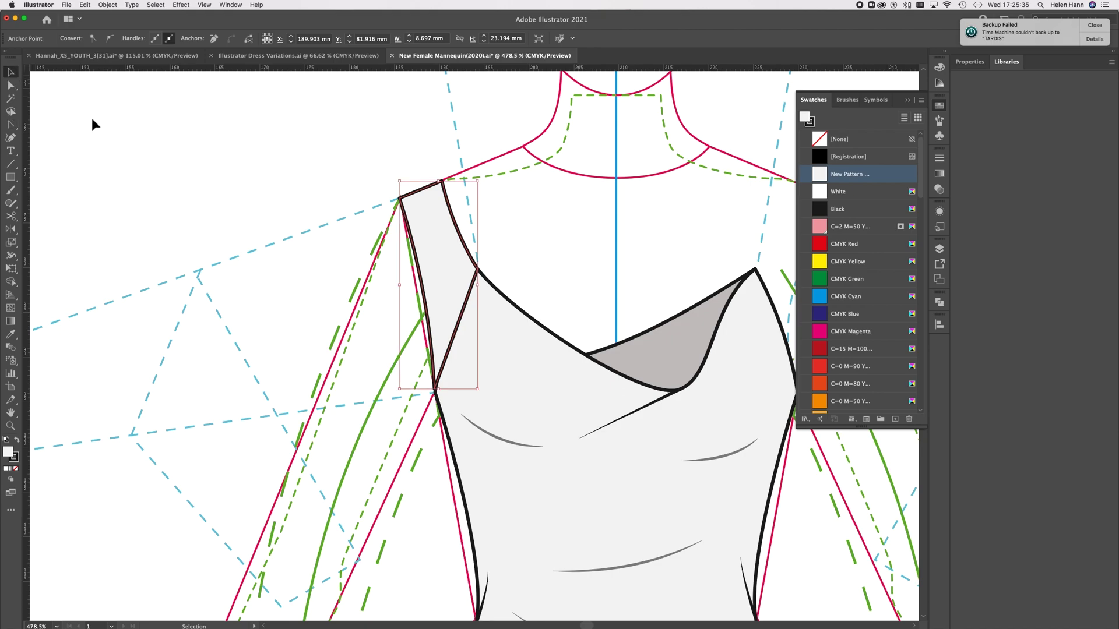
left_click(222, 333)
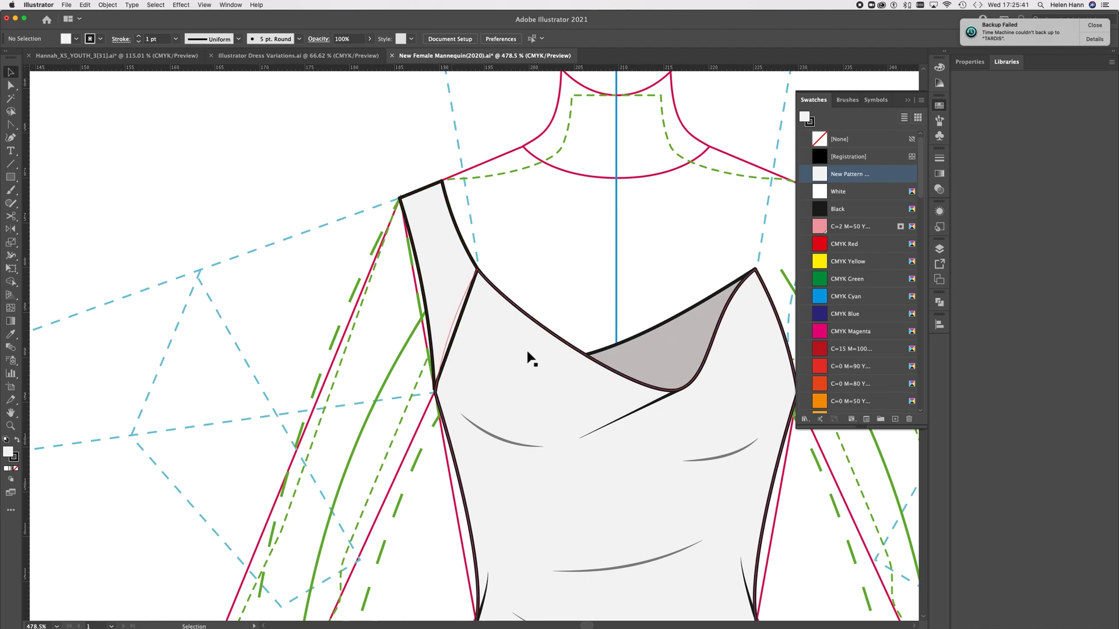
Try to unite the left shoulder piece with the dress body
left_click(438, 252)
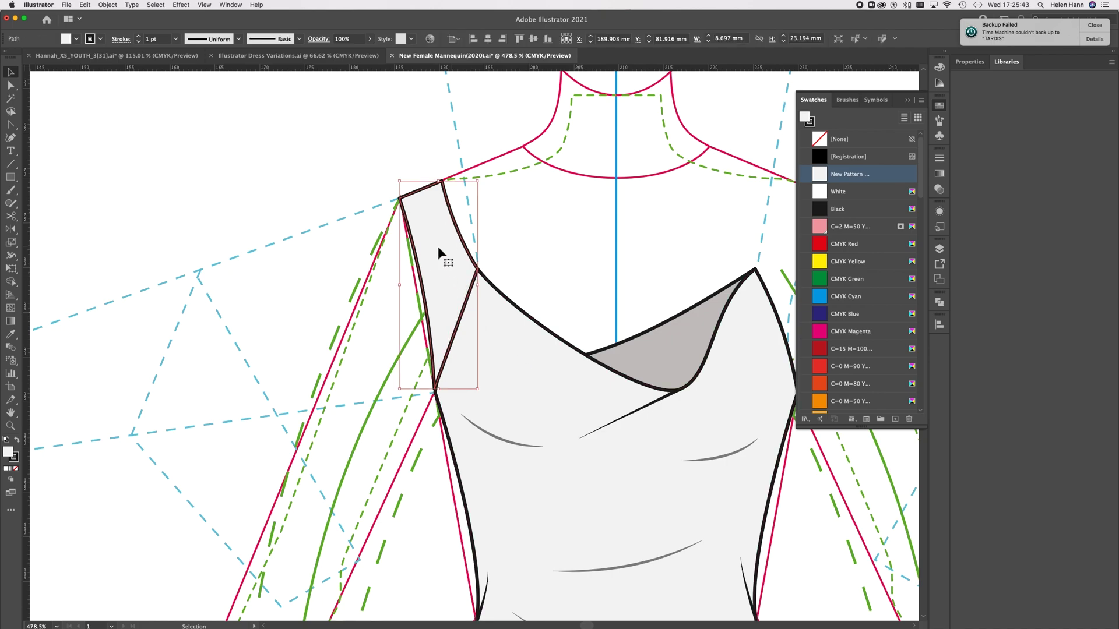
left_click(503, 319, "shift")
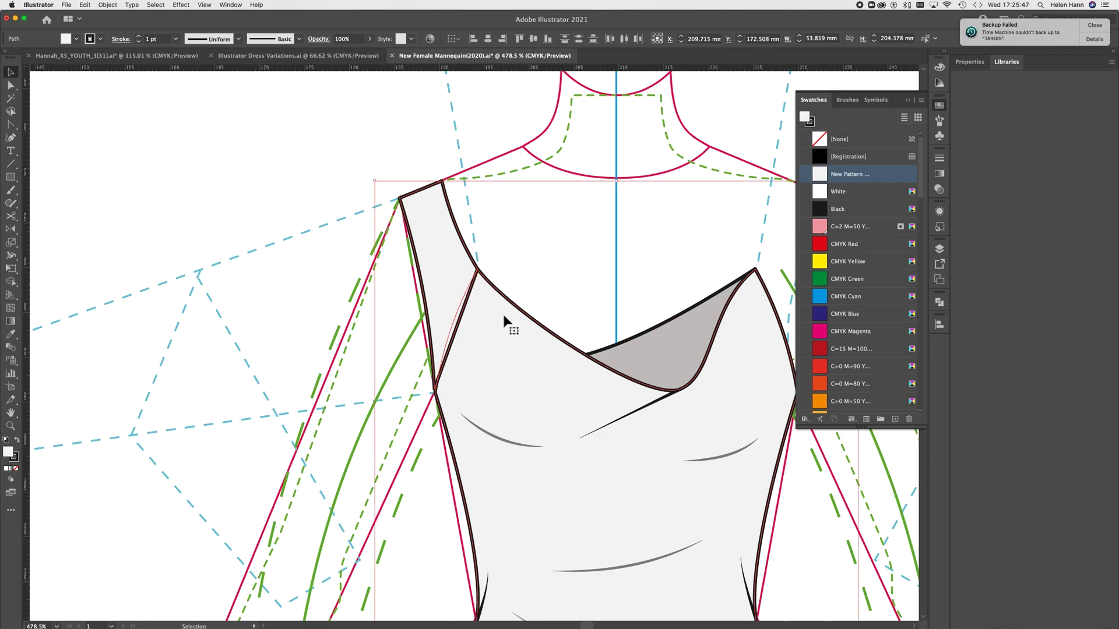
left_click(939, 303)
left_click(806, 325)
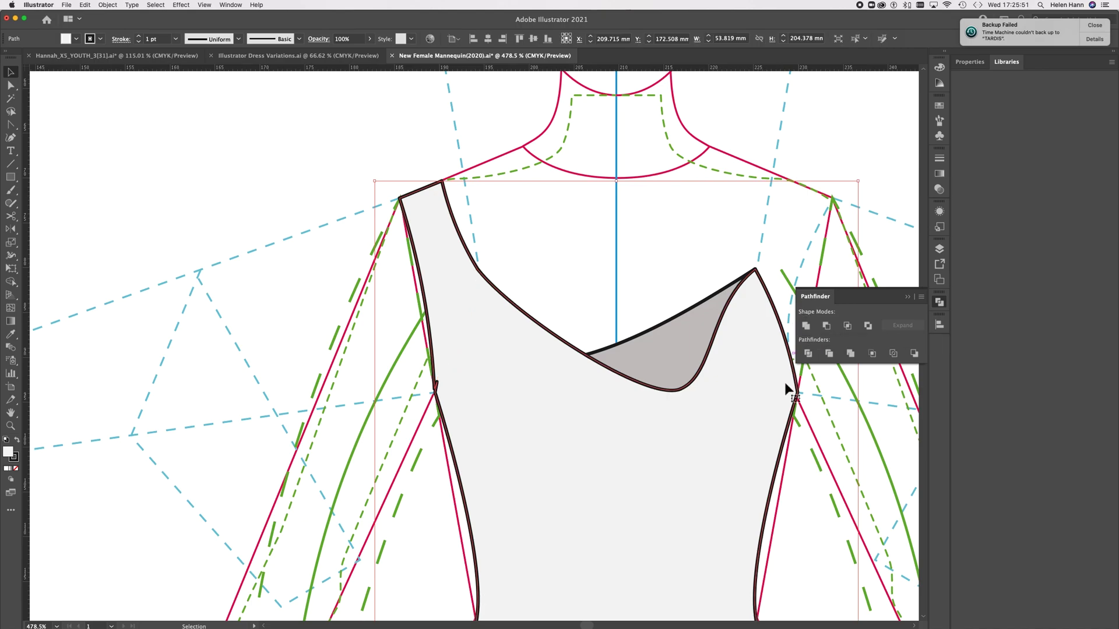
Send the united dress body to the back, behind the crease lines, and deselect it
scroll(502, 490, "down", 7)
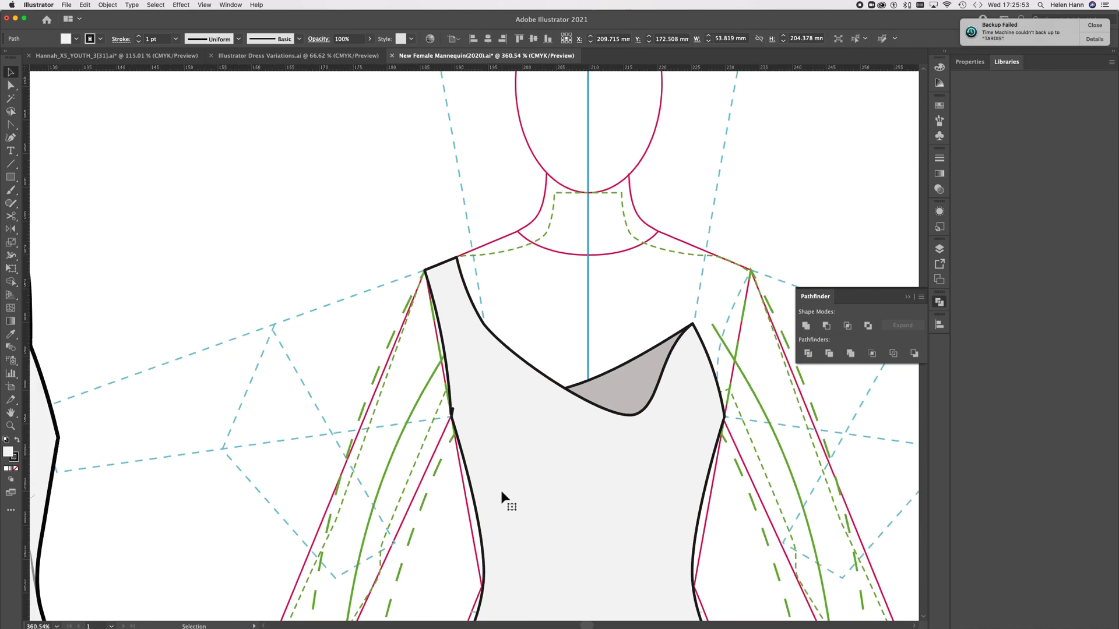
scroll(500, 490, "down", 5)
scroll(501, 492, "down", 5)
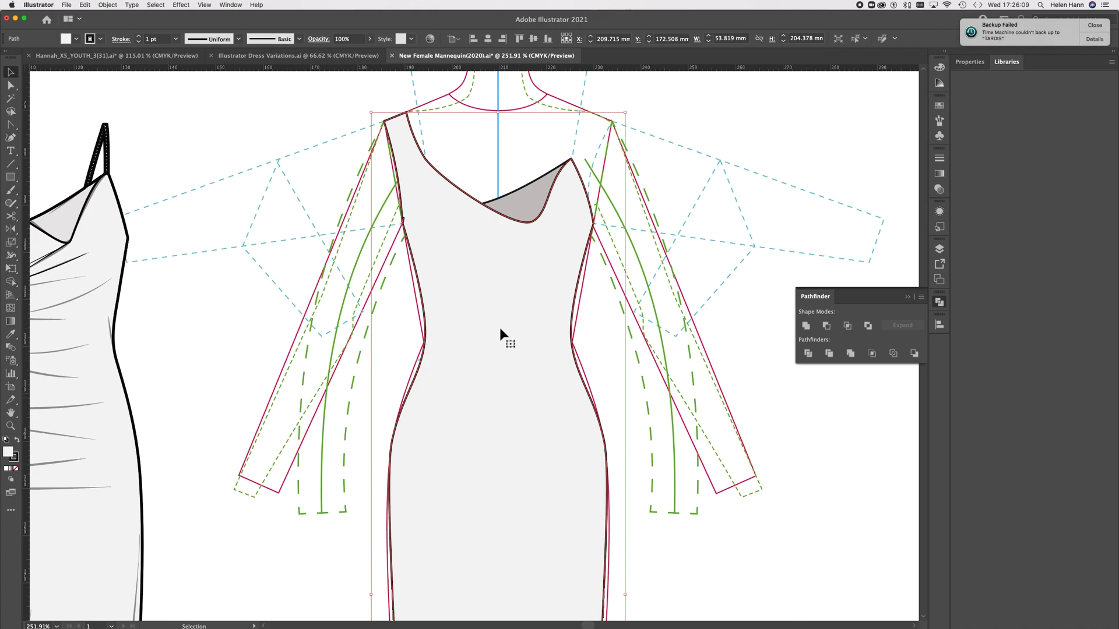
right_click(642, 336)
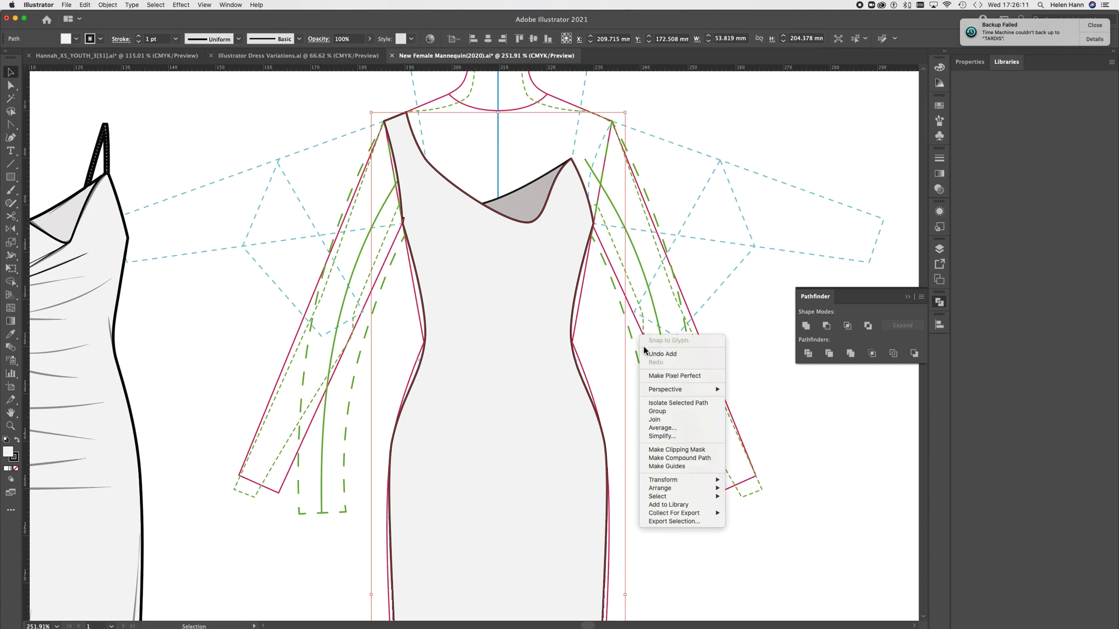
mouse_move(686, 490)
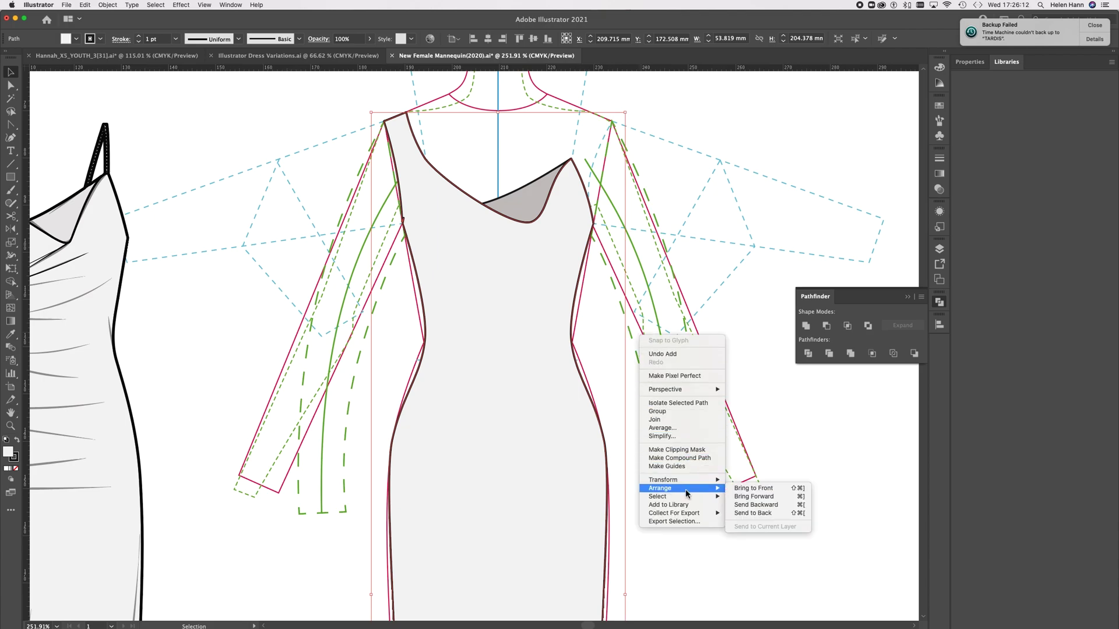
left_click(749, 512)
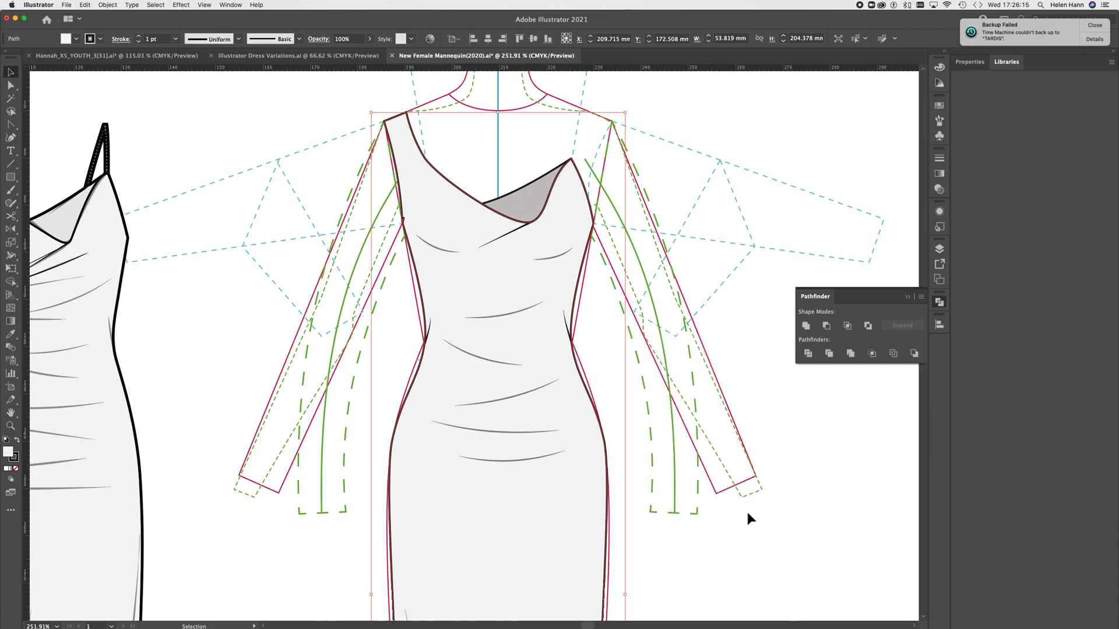
left_click(232, 310)
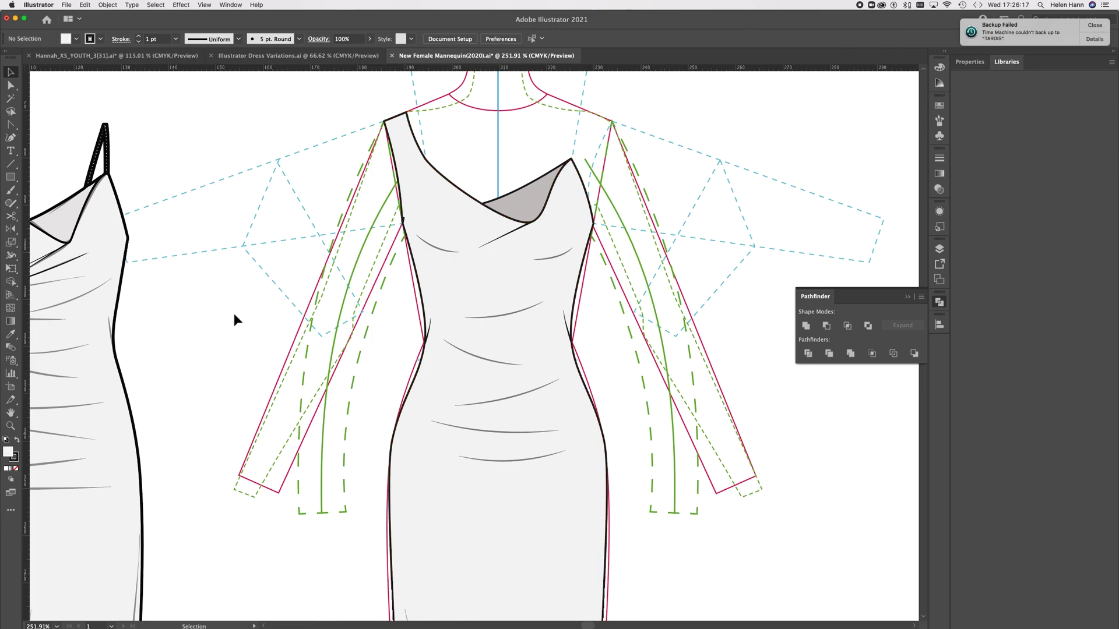
Inspect the outline at the left underarm up close, and undo the send to back and the union of shoulder piece and body
scroll(396, 221, "up", 10)
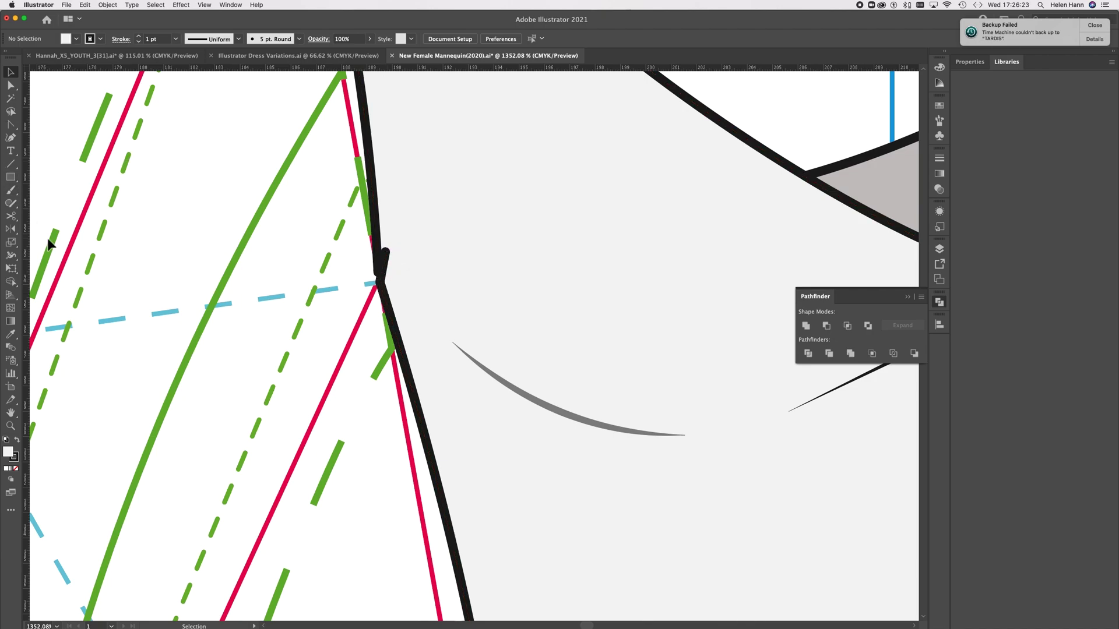
left_click(13, 426)
left_click_drag(374, 278, 497, 327)
left_click(10, 85)
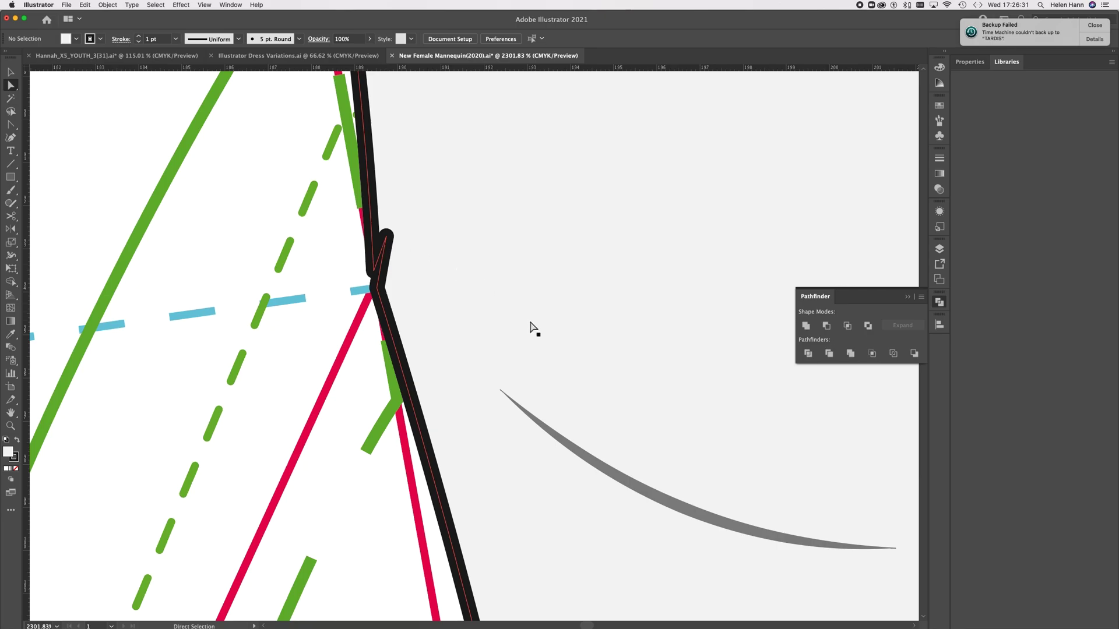
scroll(533, 328, "down", 8)
scroll(532, 327, "right", 5)
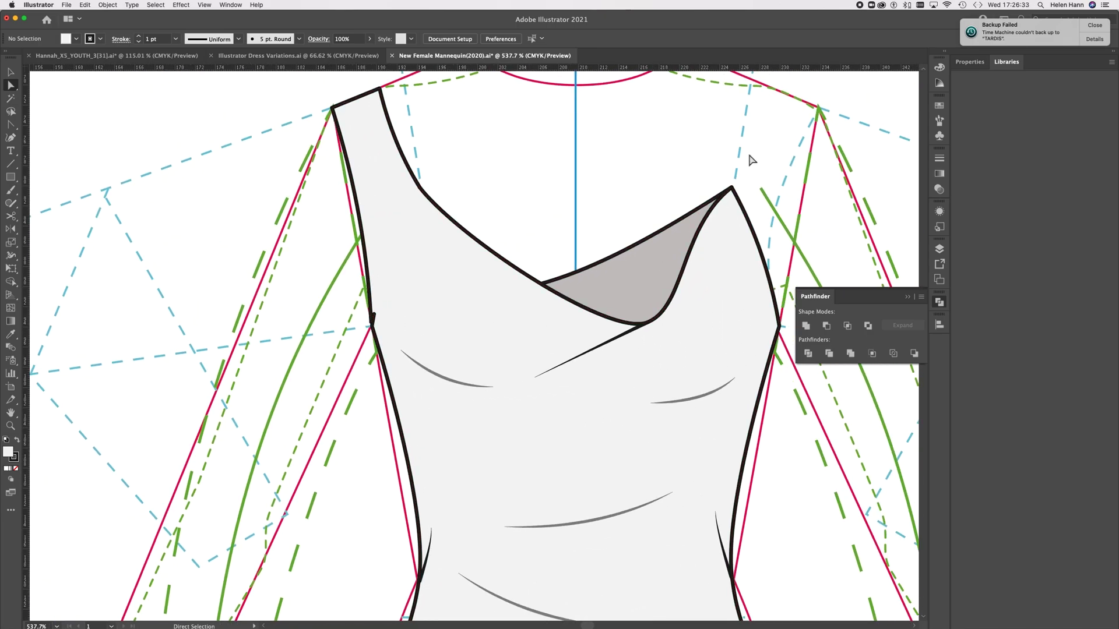
key("super+z")
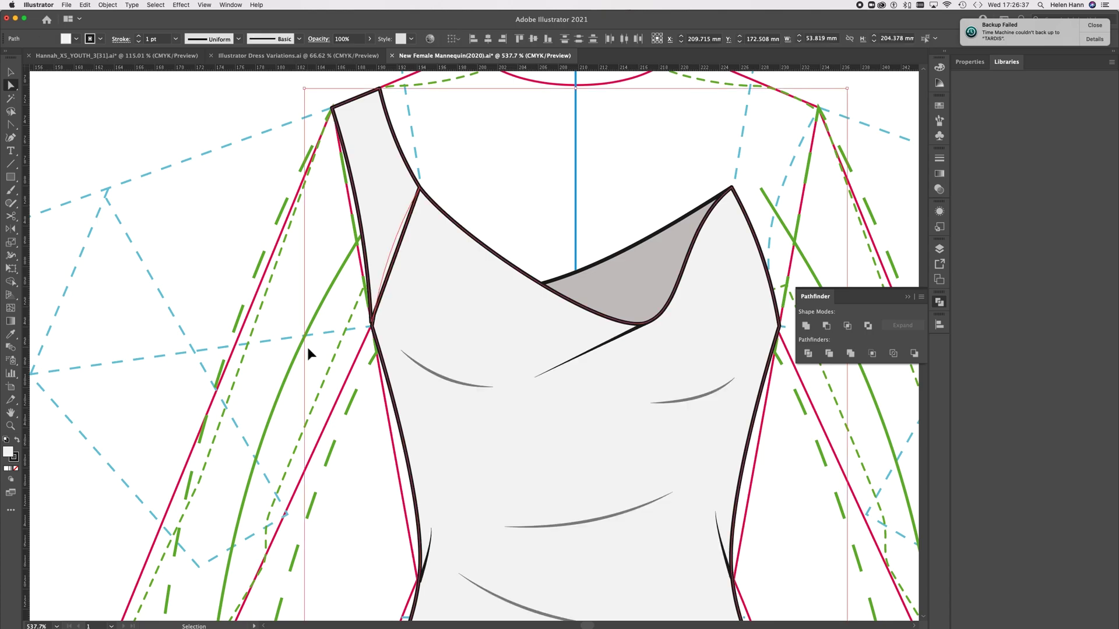
left_click(290, 126)
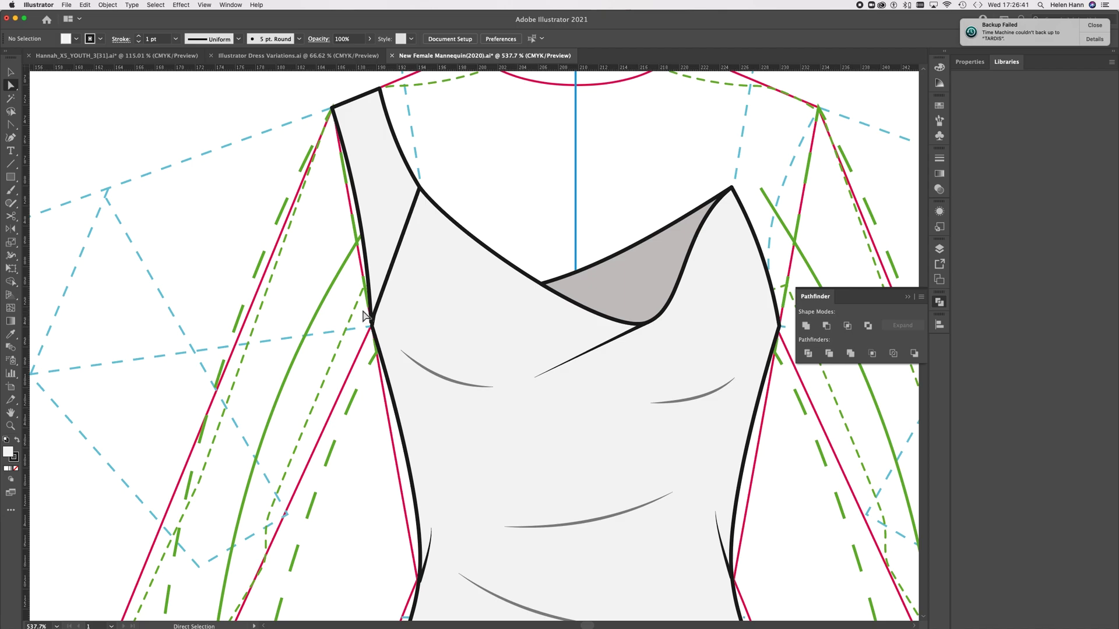
Move the left shoulder piece's lower anchor point onto the corner of the dress body at the underarm
scroll(363, 315, "up", 5)
left_click(398, 370)
left_click_drag(401, 373, 399, 370)
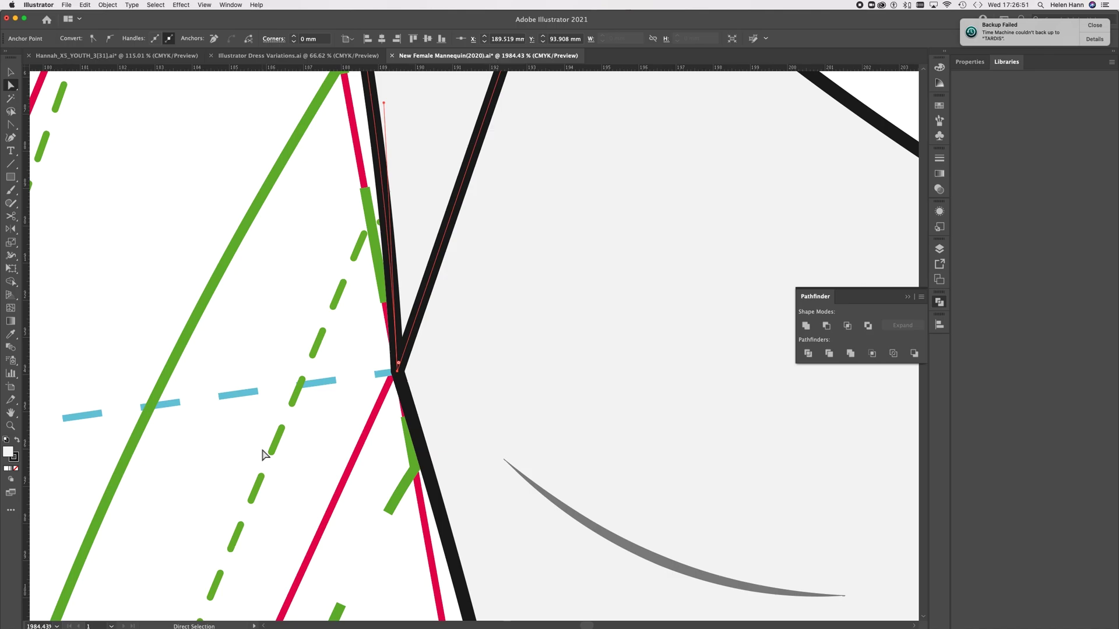
Reflect a copy of the left shoulder piece across the mannequin's centre front line onto the opposite shoulder
scroll(188, 431, "down", 5)
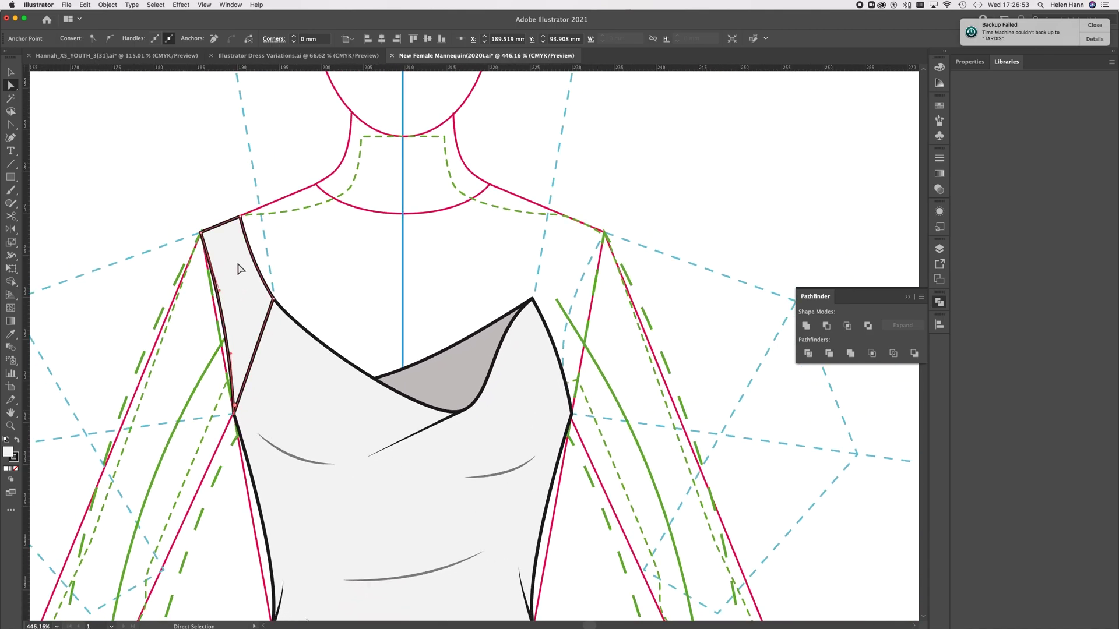
left_click(226, 258)
left_click(11, 229)
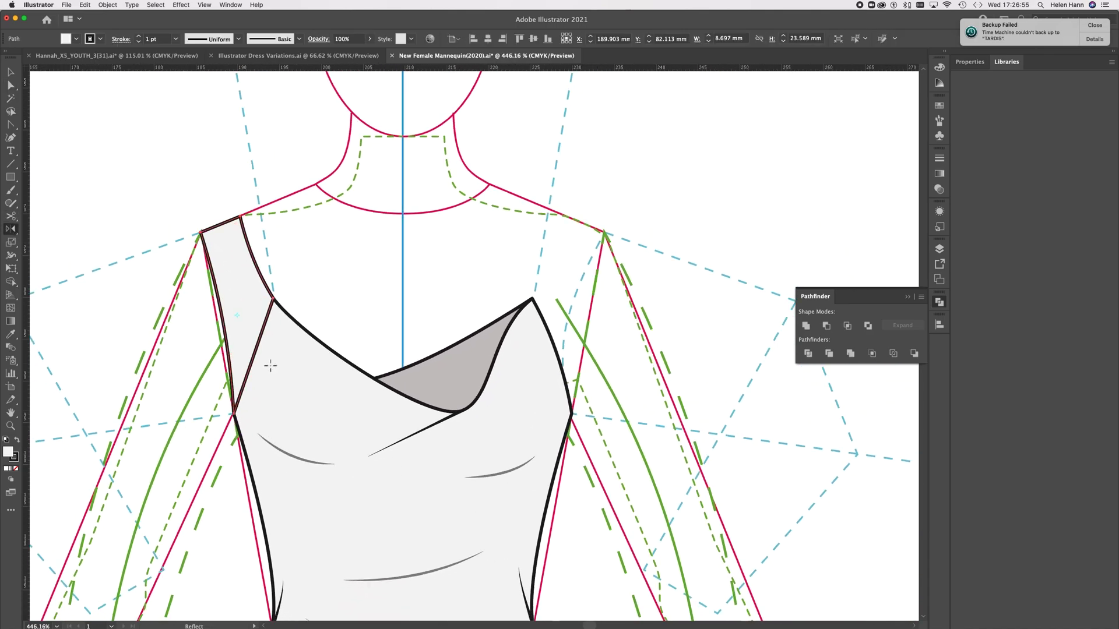
left_click(403, 284, "alt")
left_click(690, 285)
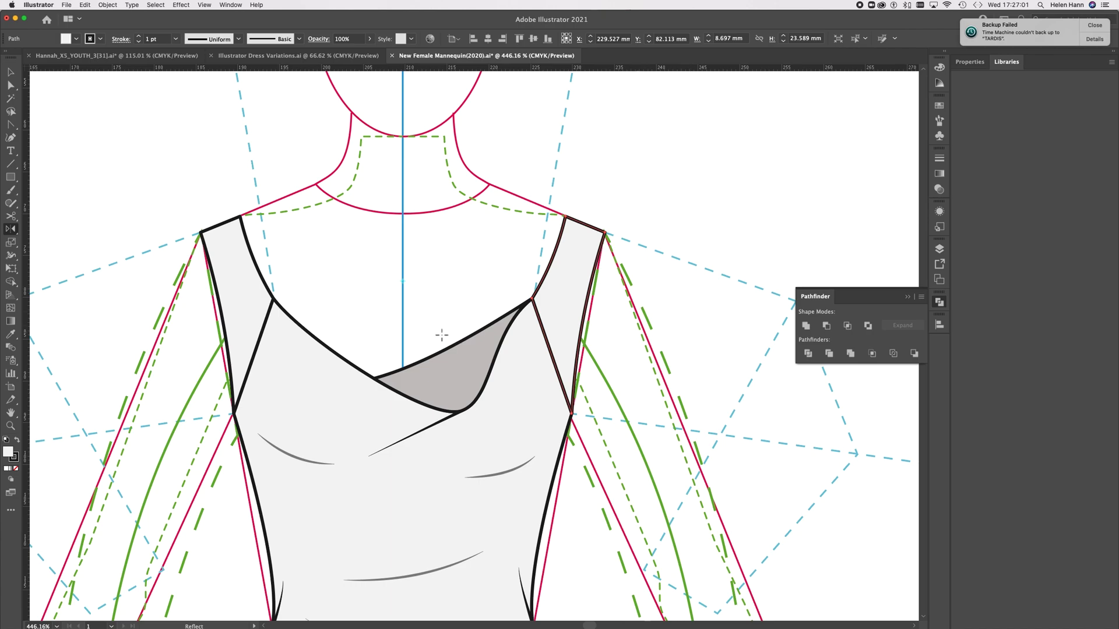
left_click(11, 85)
left_click(162, 249)
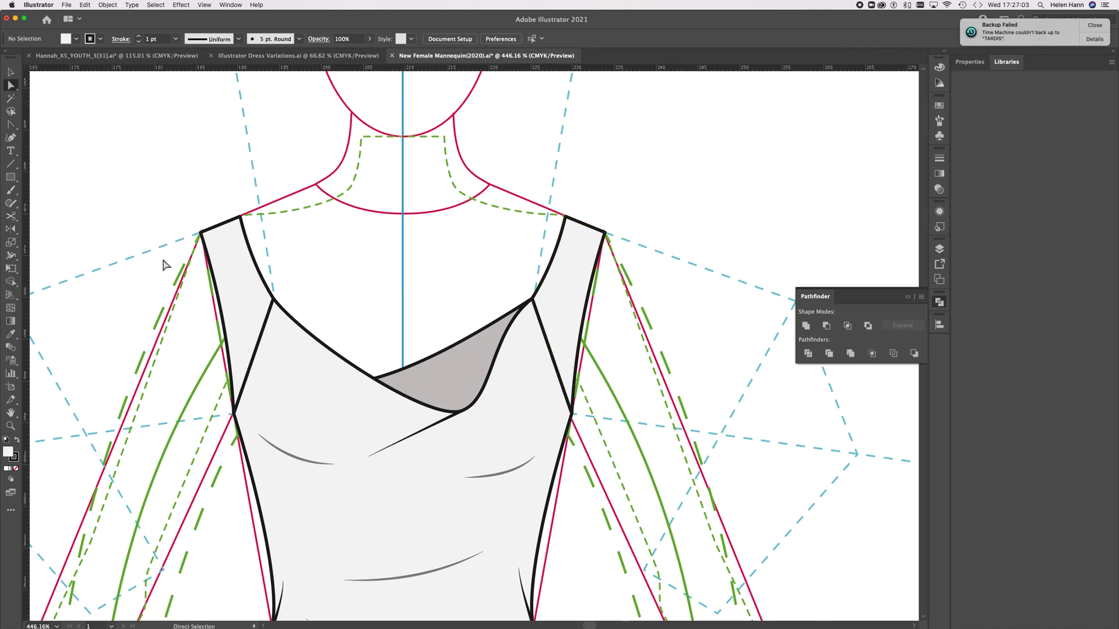
Unite the left and right shoulder pieces with the dress body into one shape
left_click(221, 288)
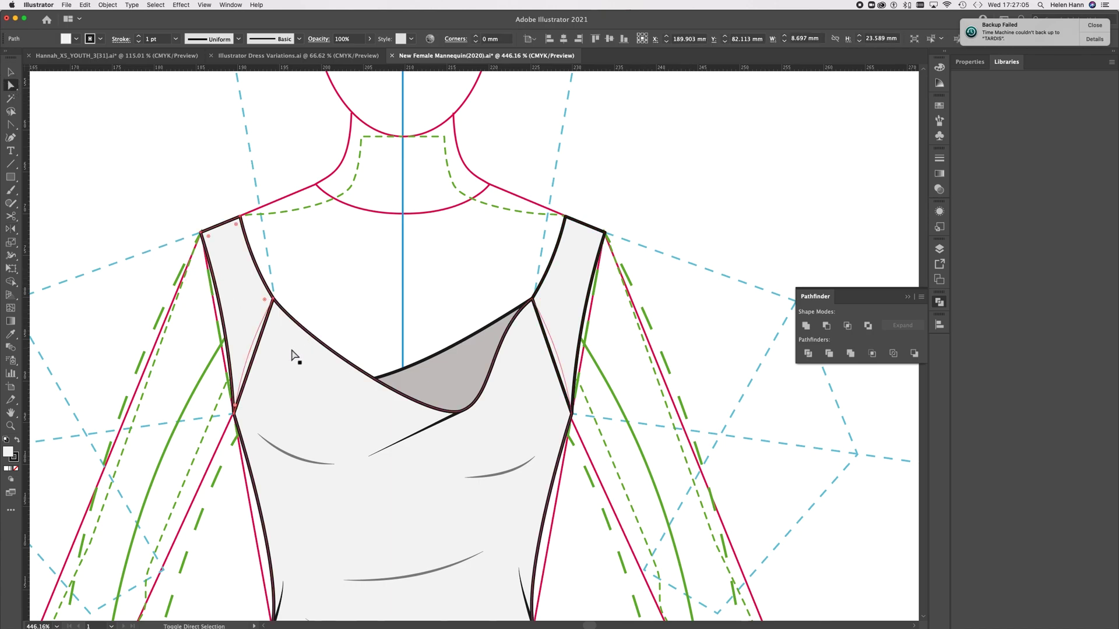
left_click(807, 327)
left_click(568, 274)
left_click(531, 413, "shift")
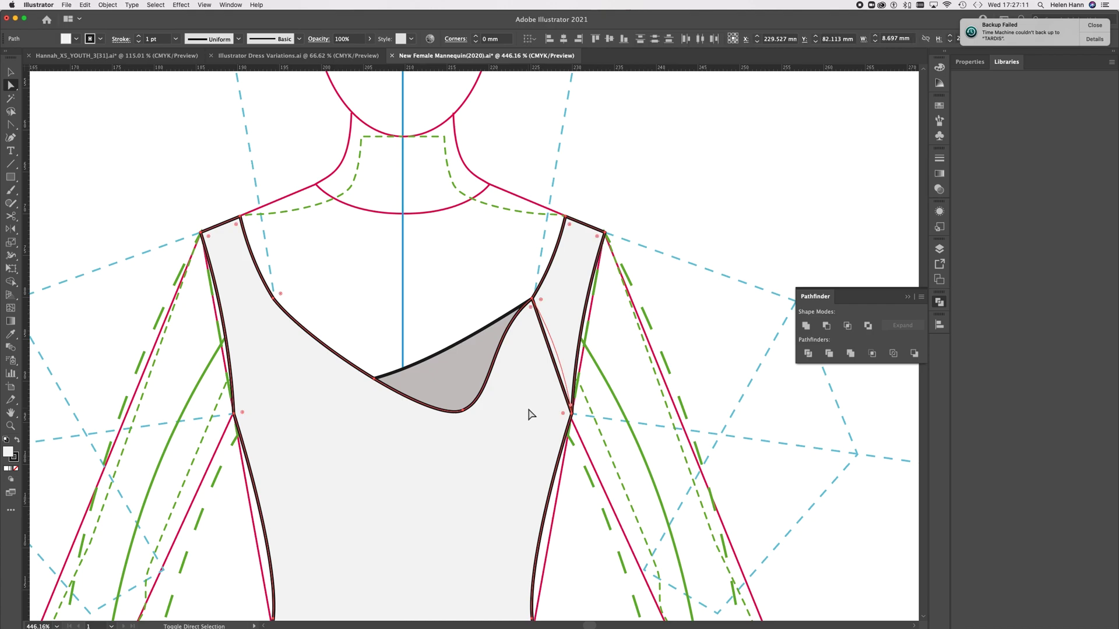
Send the united dress body to the back so it sits behind the crease lines
right_click(720, 255)
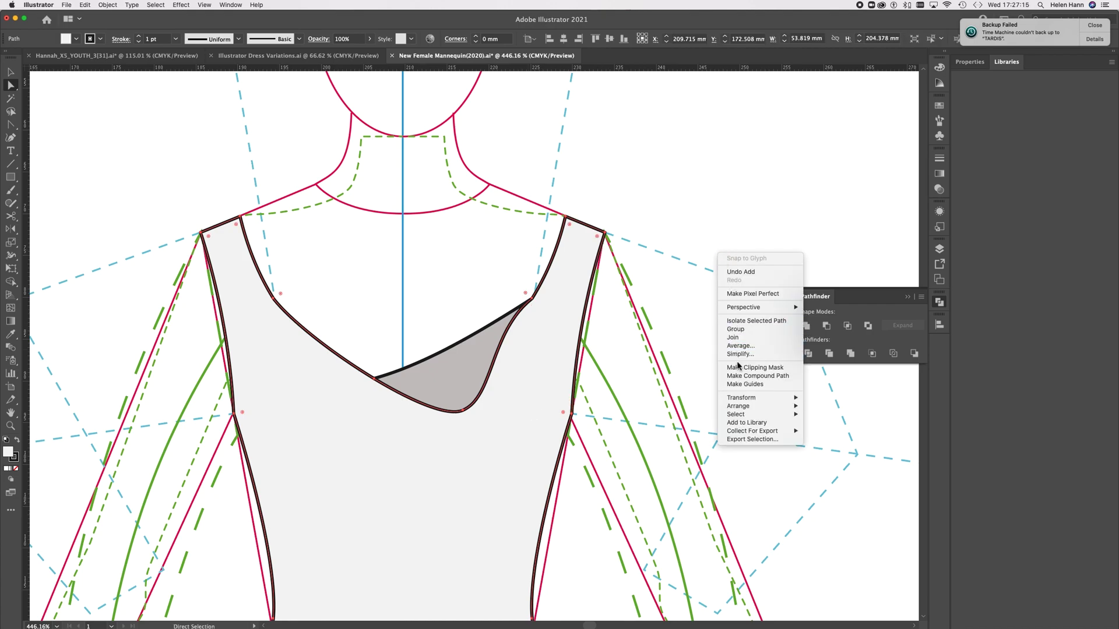
mouse_move(743, 407)
left_click(830, 431)
scroll(718, 354, "down", 5)
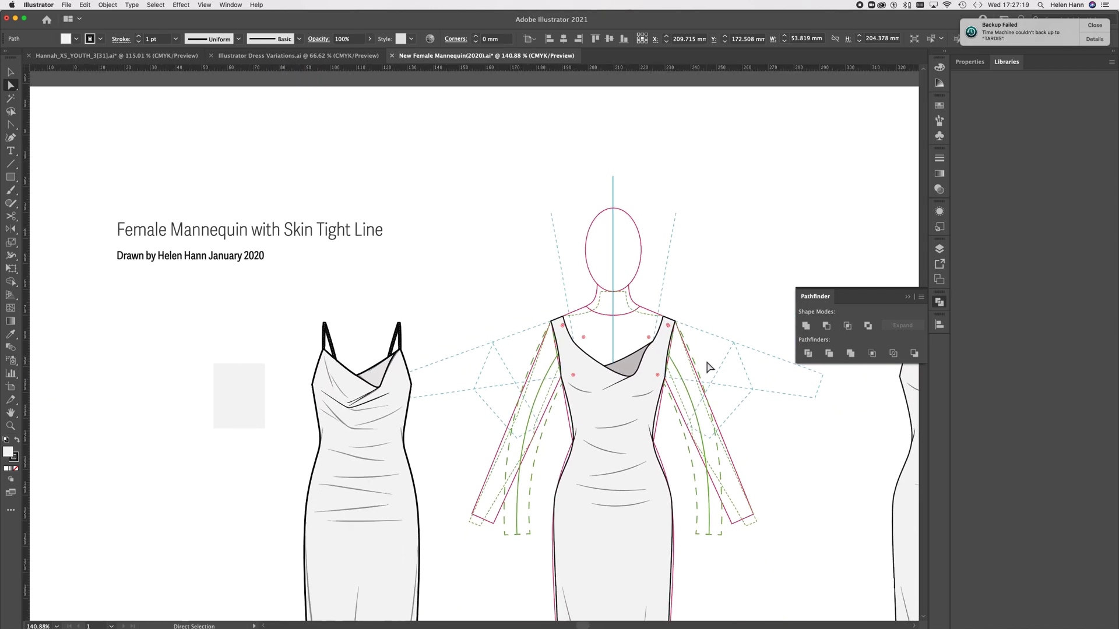
scroll(547, 474, "down", 3)
scroll(546, 475, "right", 2)
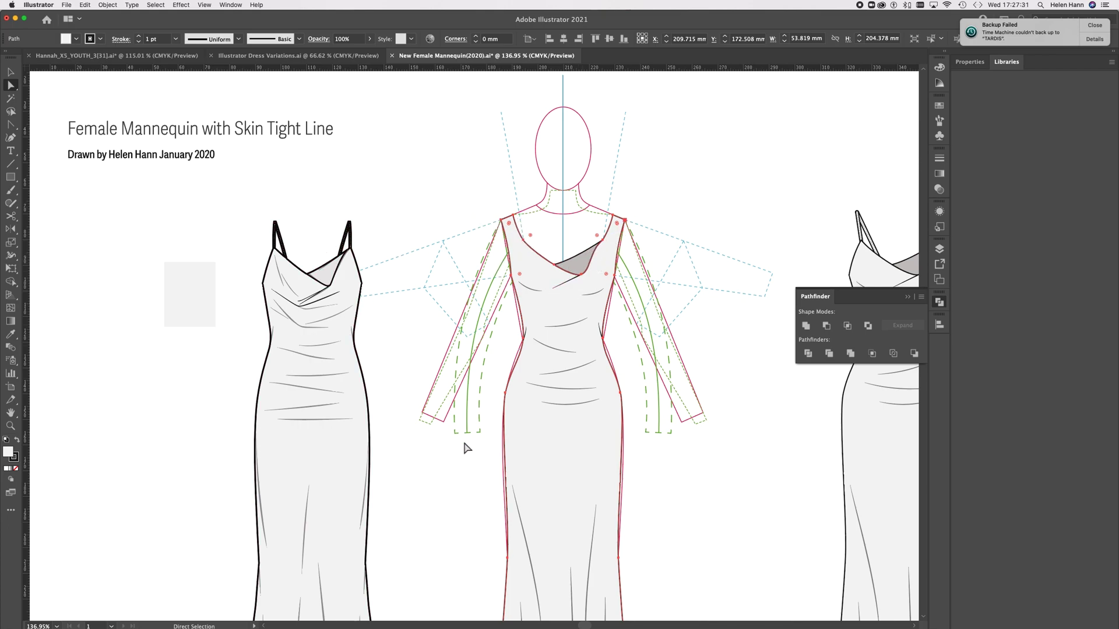
scroll(434, 461, "down", 5)
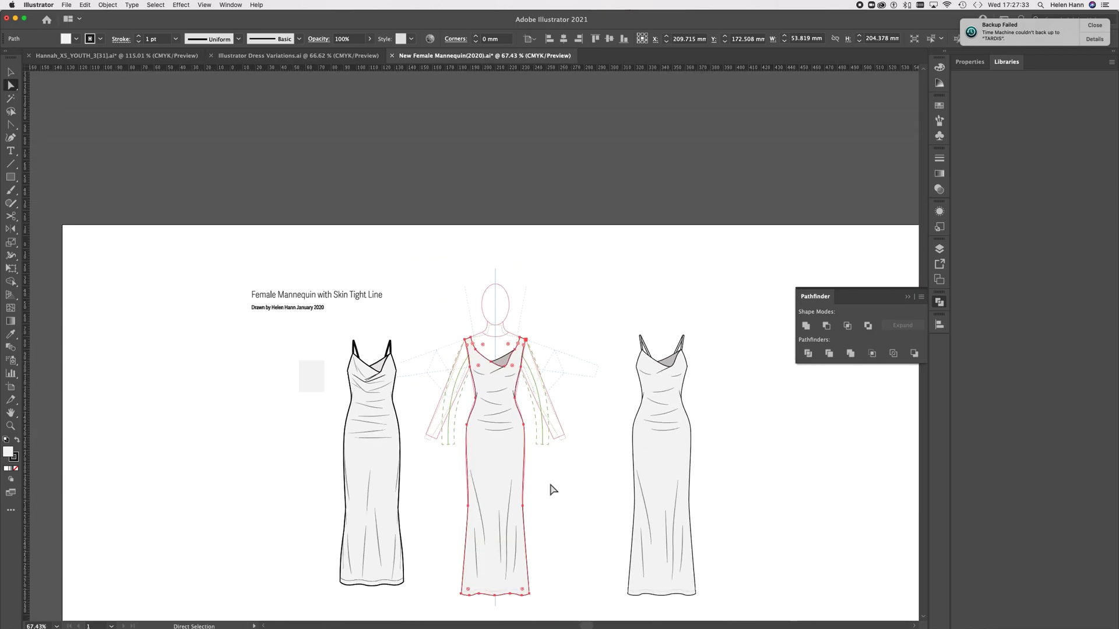
left_click(522, 368)
scroll(482, 352, "up", 5)
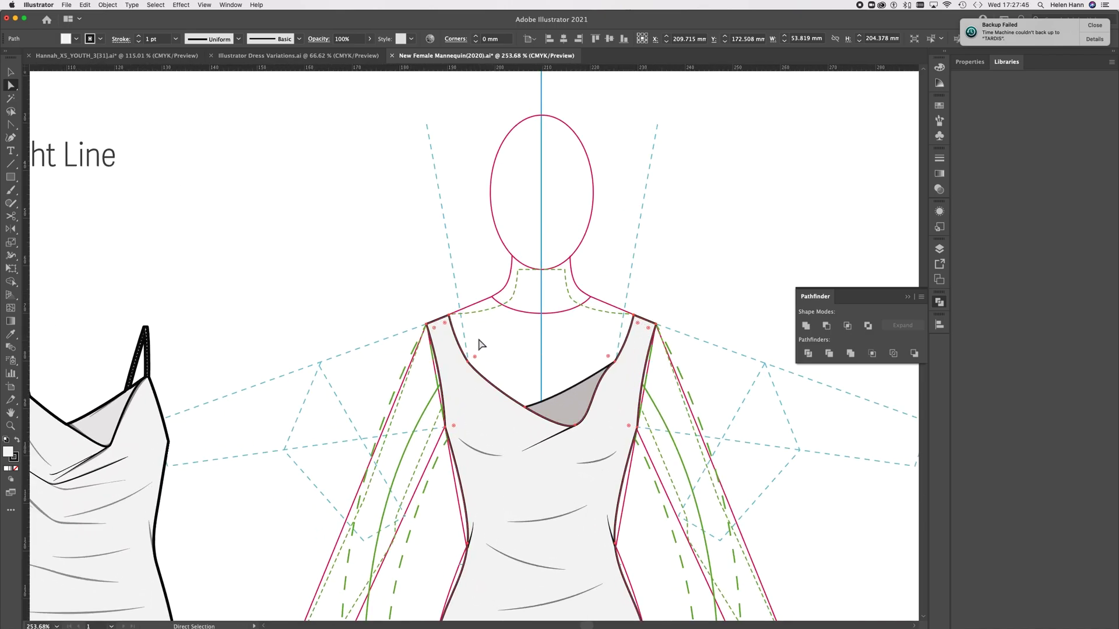
left_click(399, 250)
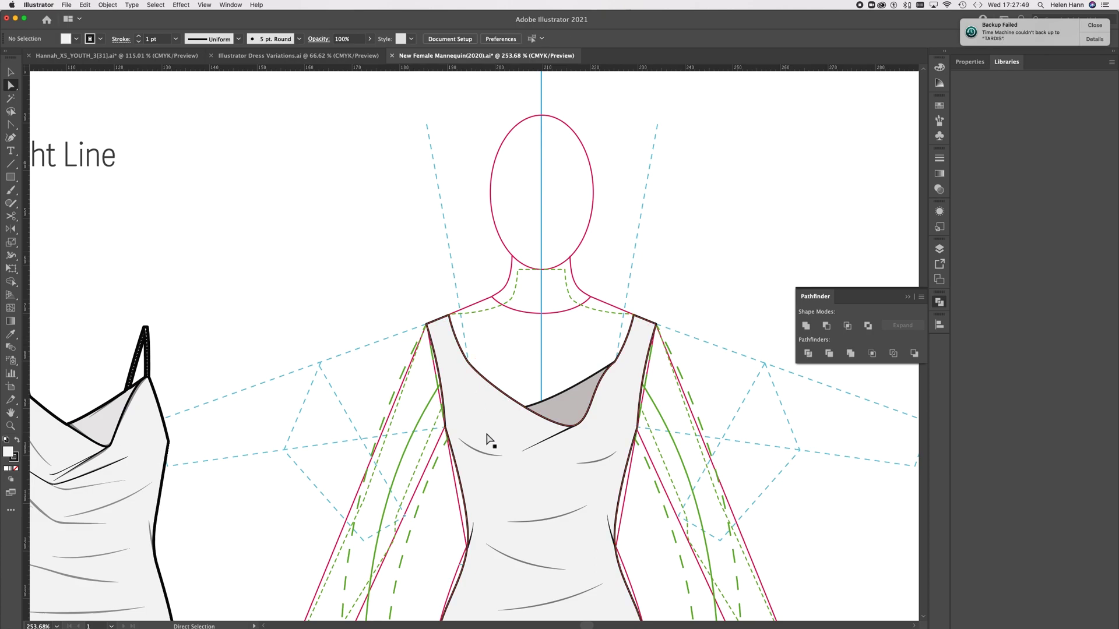
Select the united dress body and create a new layer named "Dress back"
left_click(472, 419)
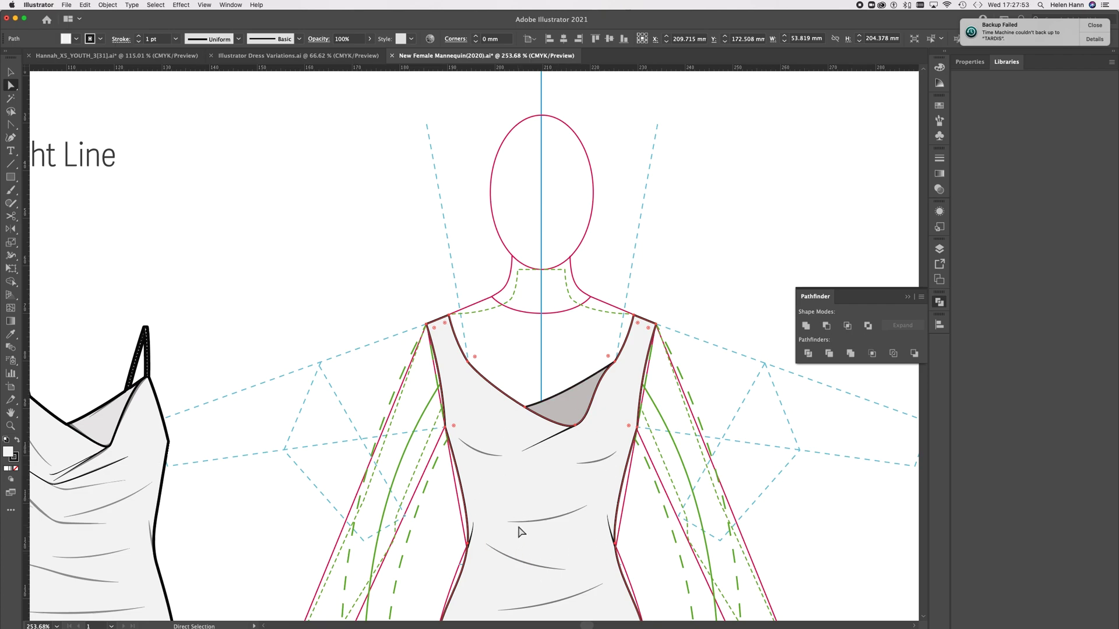
key("super")
left_click(940, 250)
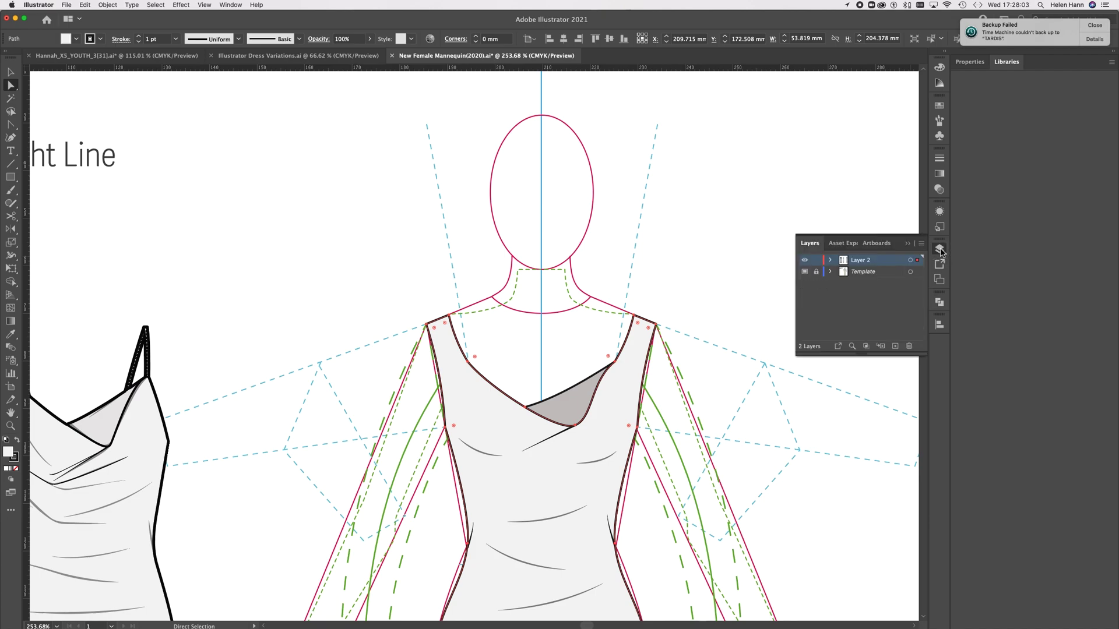
left_click(922, 244)
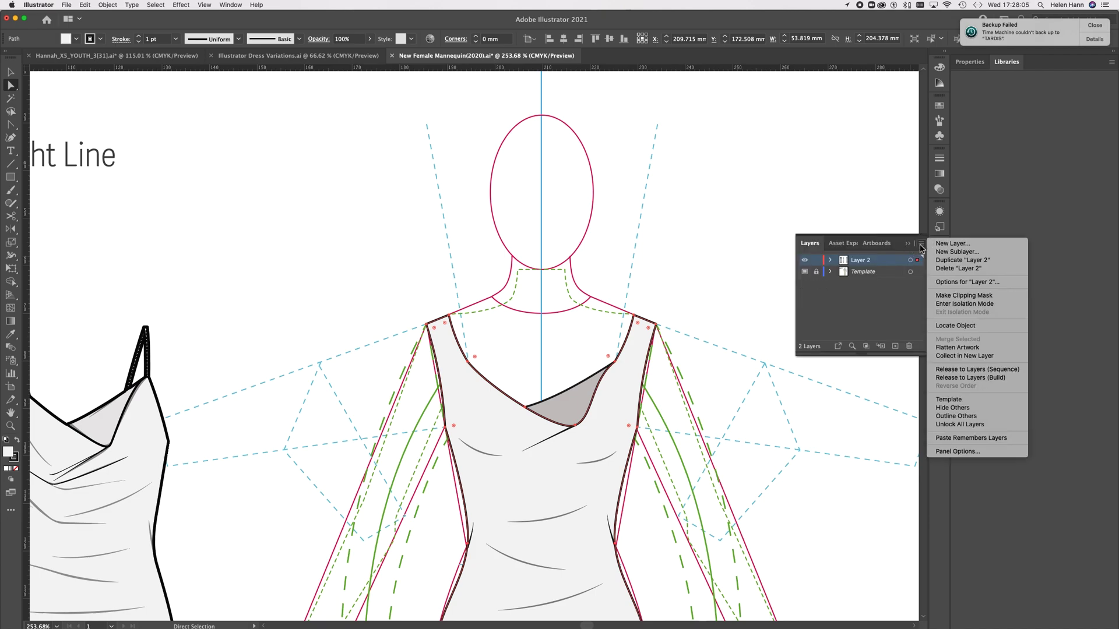
left_click(945, 244)
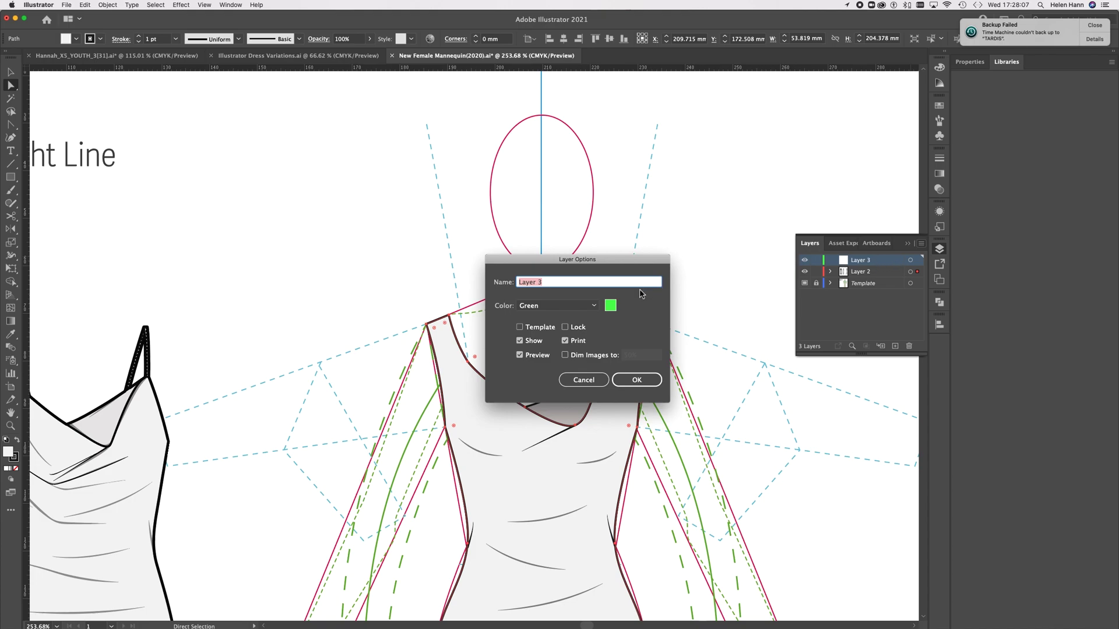
type("Dress back")
left_click(630, 381)
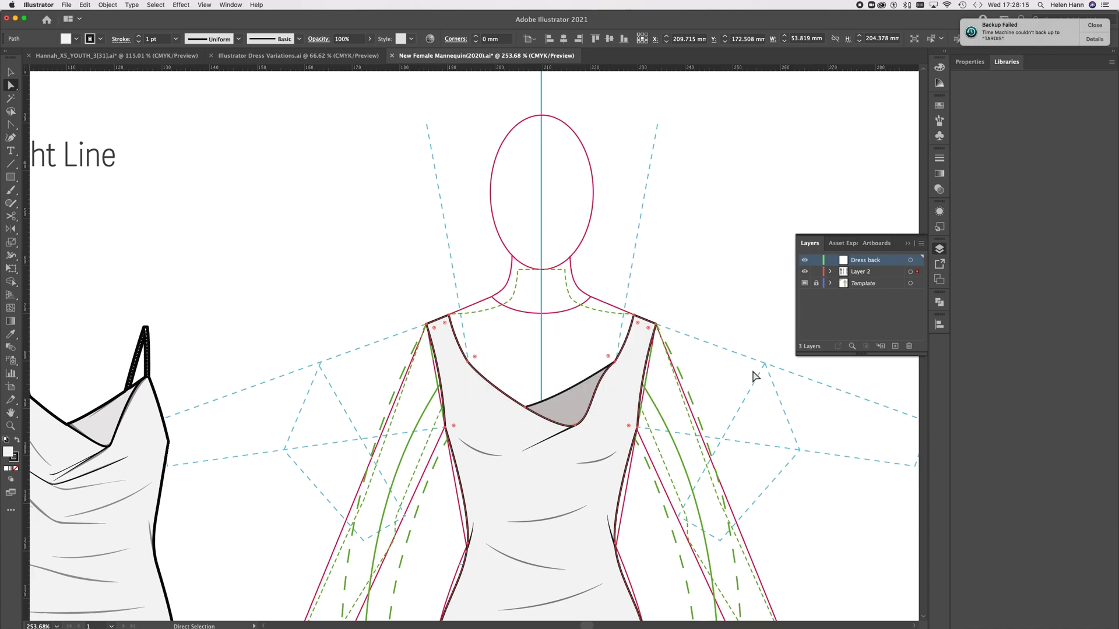
Copy the selected dress body onto the Dress back layer and move that layer below Layer 2
left_click(918, 273)
left_click_drag(918, 276, 917, 260)
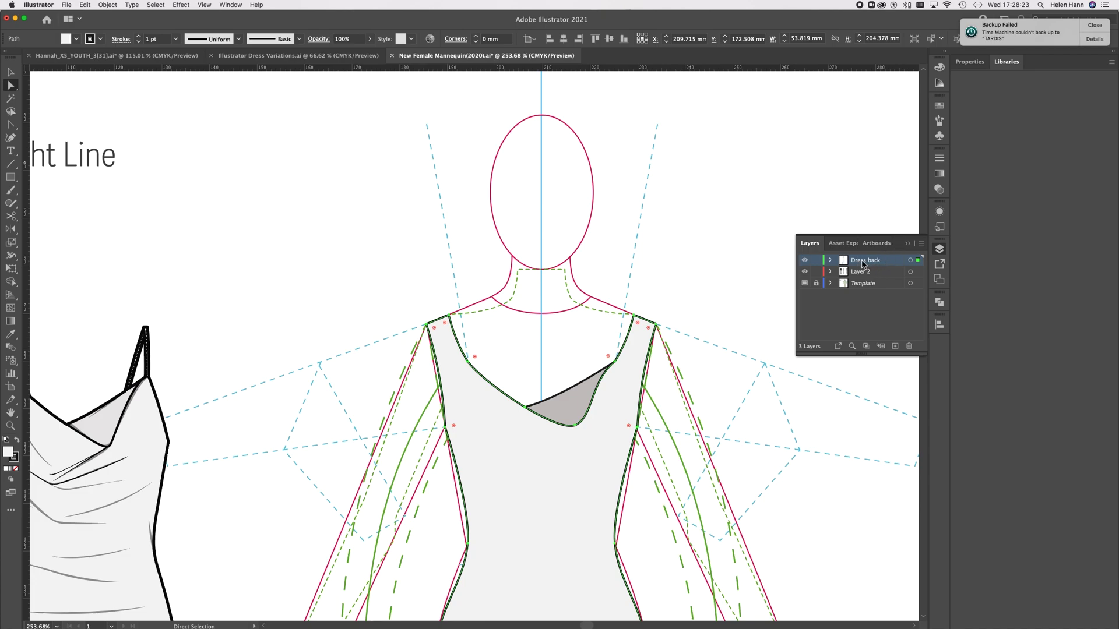
left_click_drag(886, 264, 882, 282)
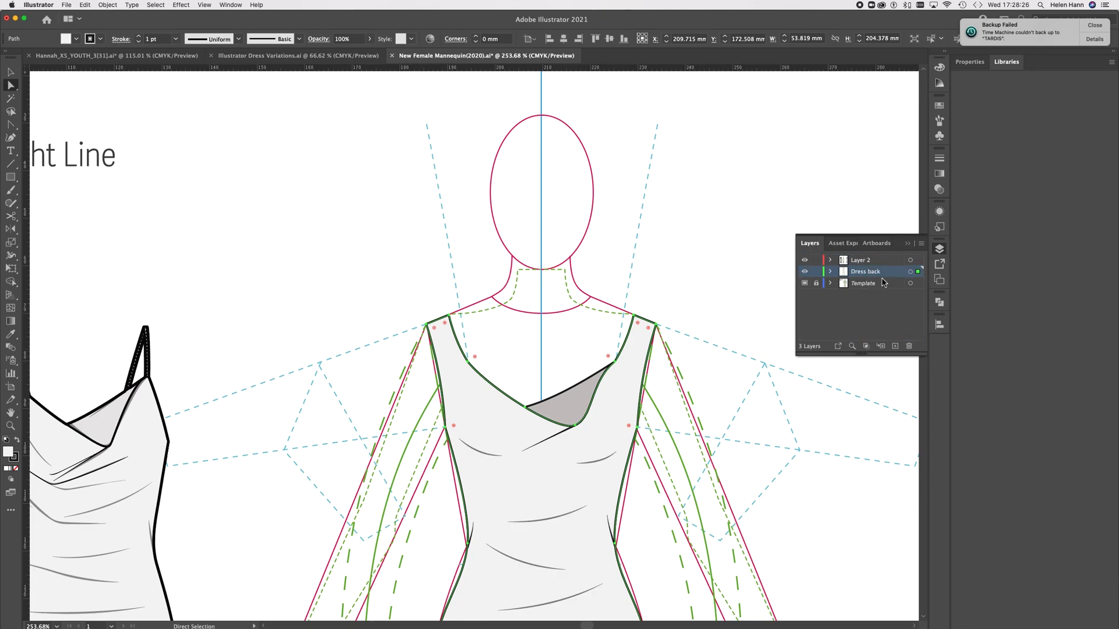
Hide Layer 2 and delete the neckline anchor points between the shoulders on the copied body, leaving one shallow back-neck curve
left_click(805, 262)
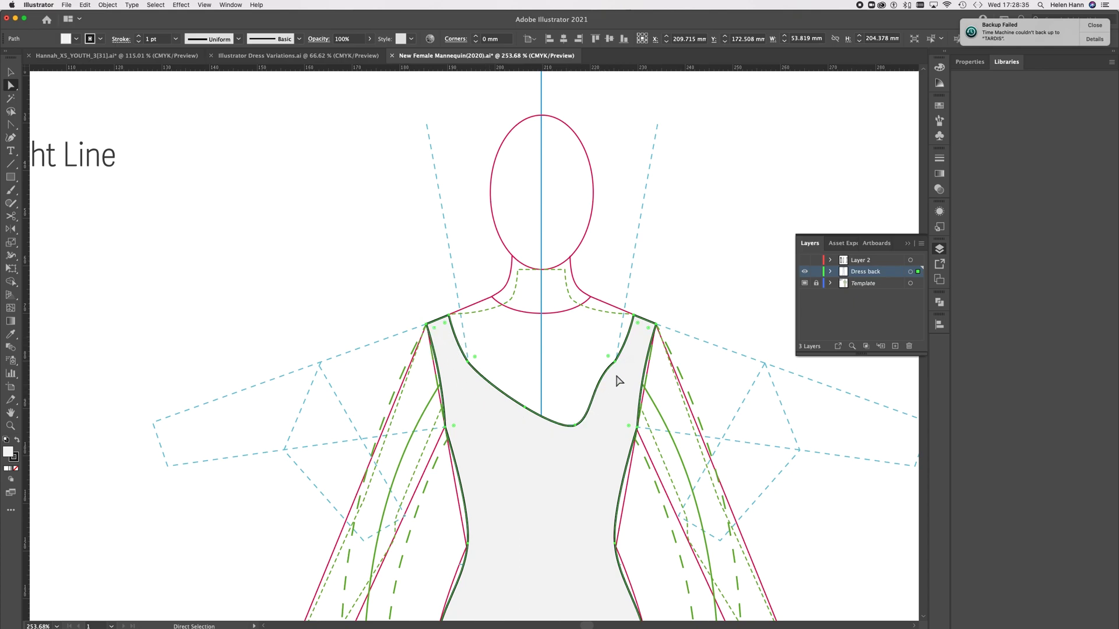
left_click(11, 126)
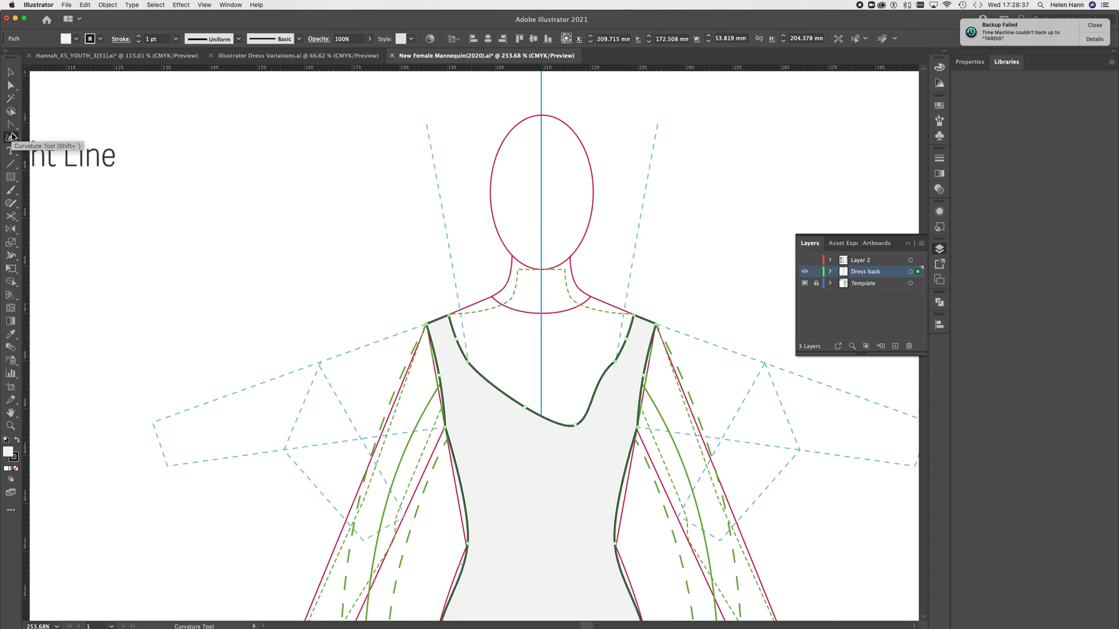
left_click_drag(11, 130, 41, 152)
left_click(574, 425)
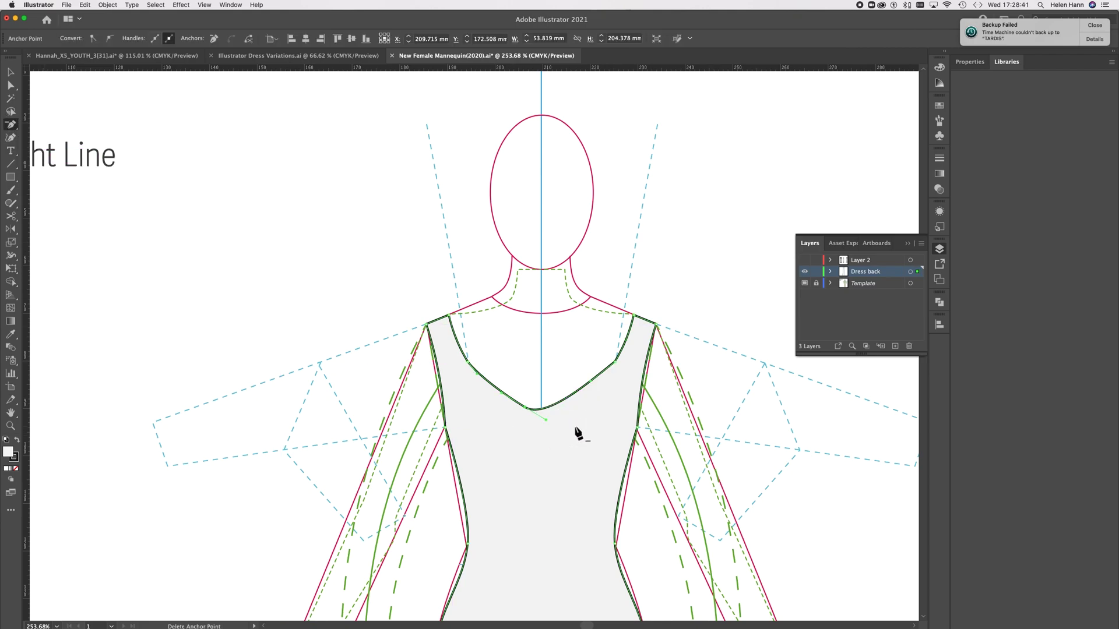
left_click(534, 409)
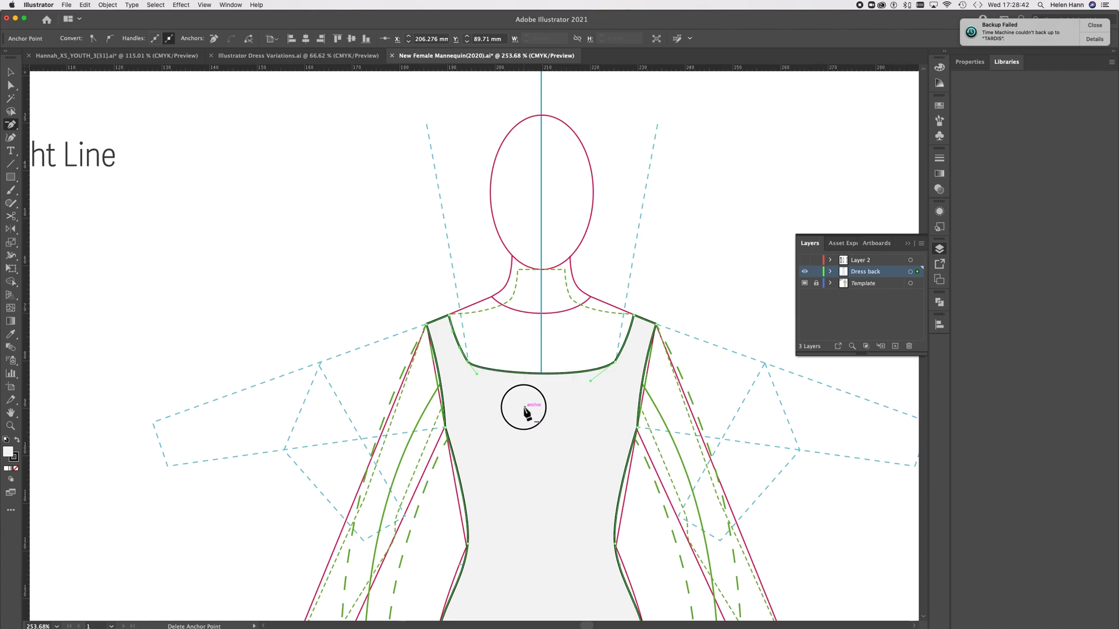
left_click(468, 362)
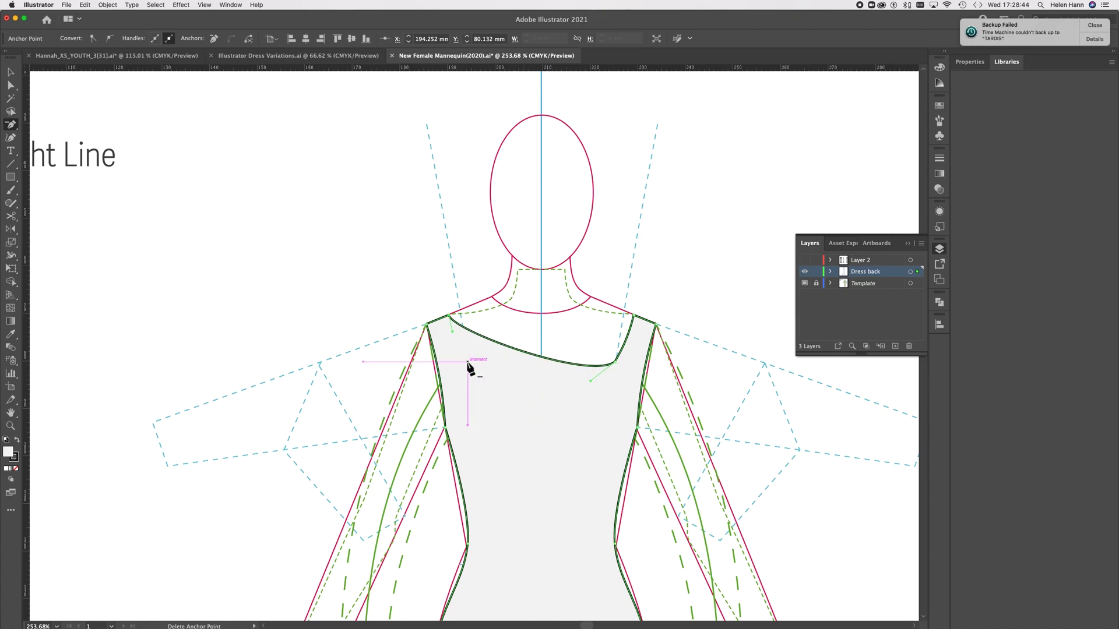
left_click(616, 363)
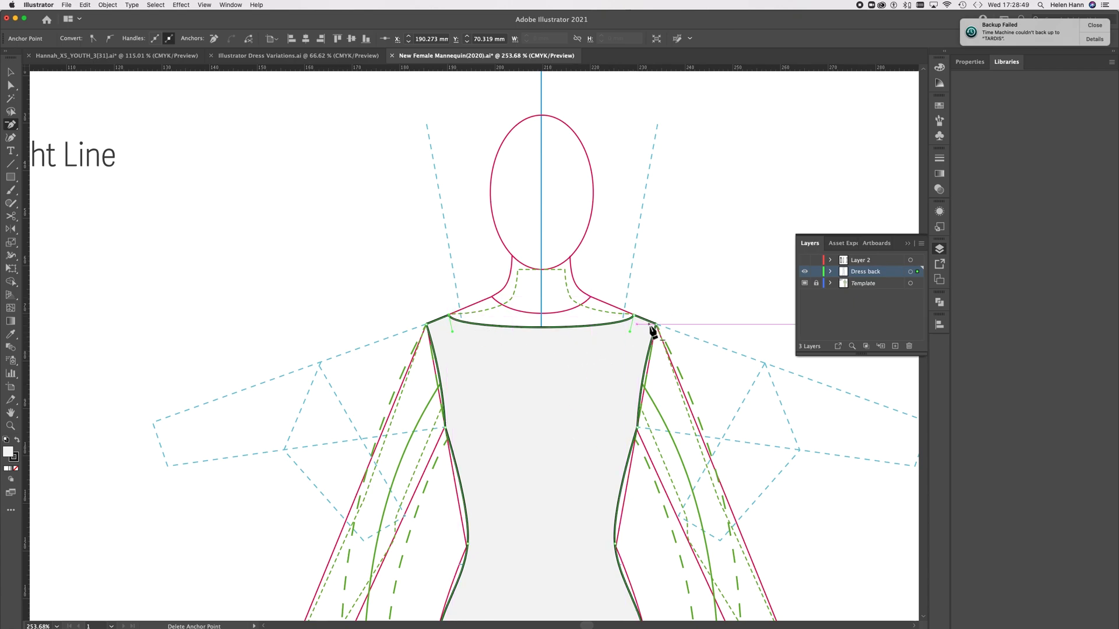
Fill the dress back shape with grey #B5B4B4 and show Layer 2 again
double_click(11, 456)
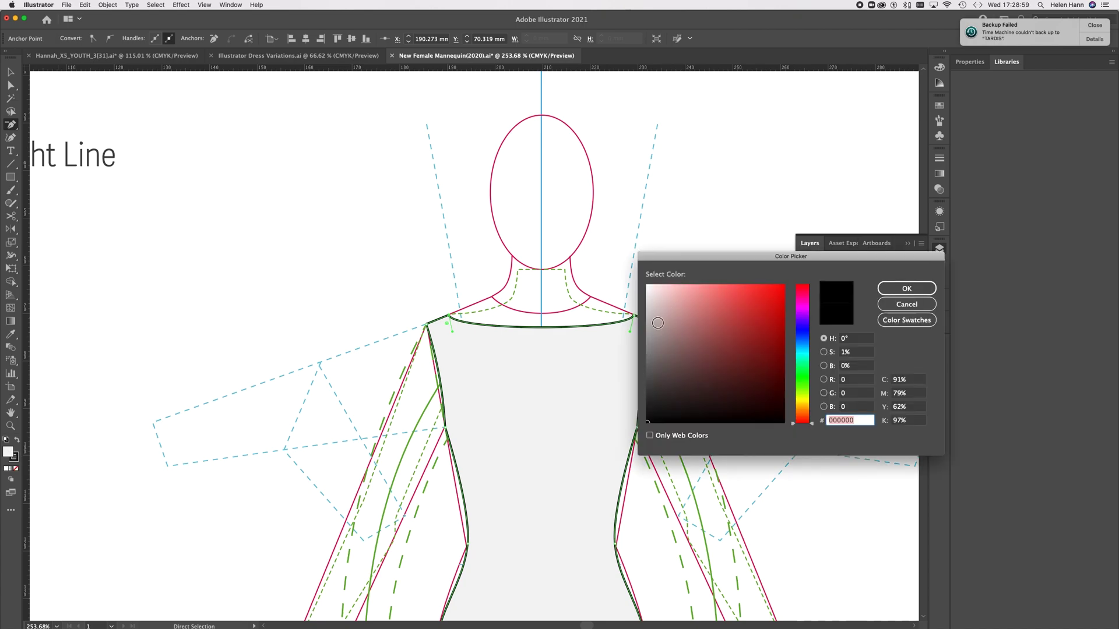
left_click(907, 289)
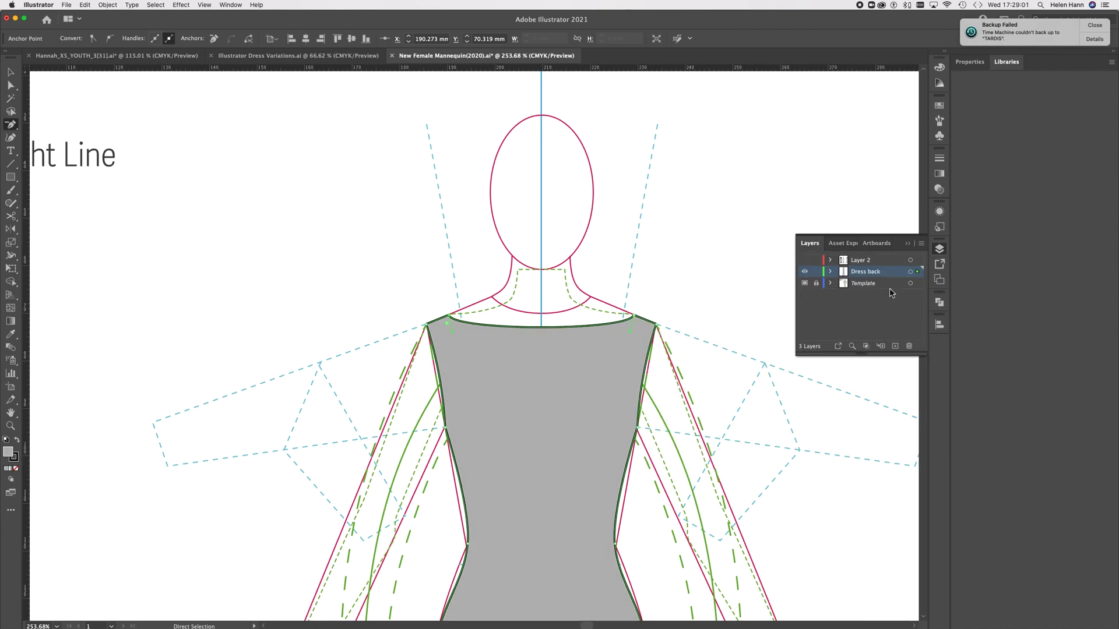
left_click(805, 260)
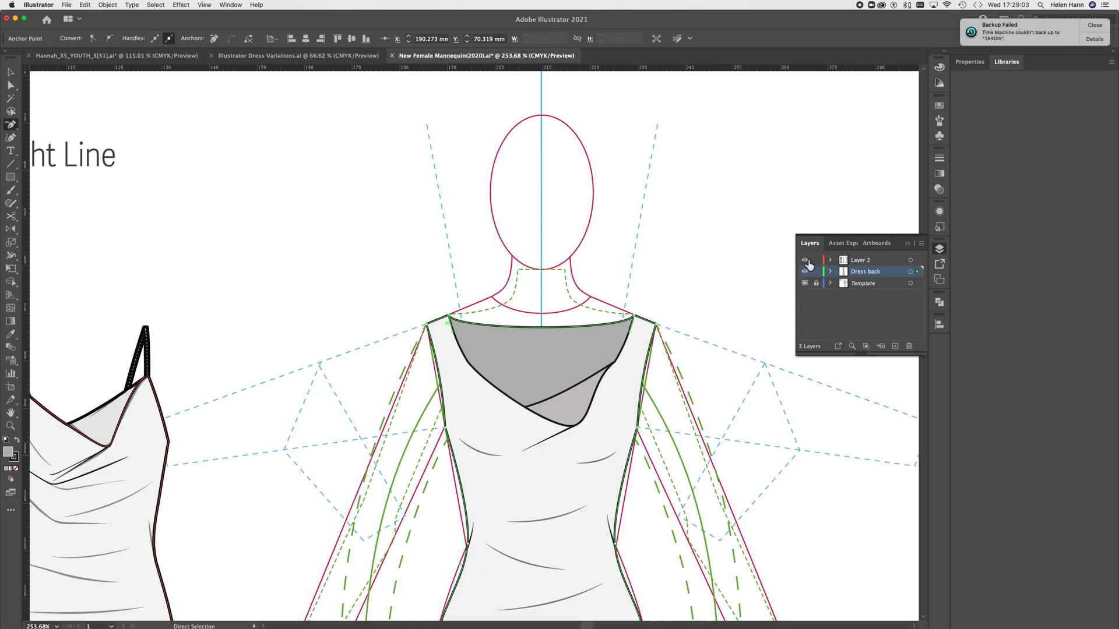
Darken the dress back shape's fill to grey #878787 and deselect it
left_click(11, 86)
left_click(297, 212)
left_click(536, 370)
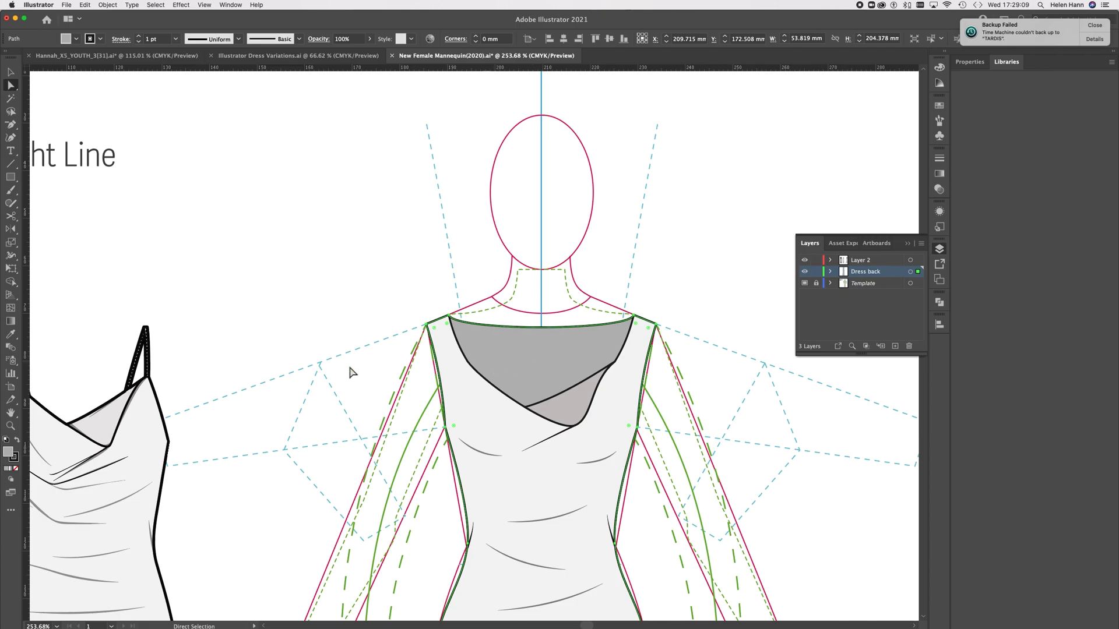
double_click(10, 453)
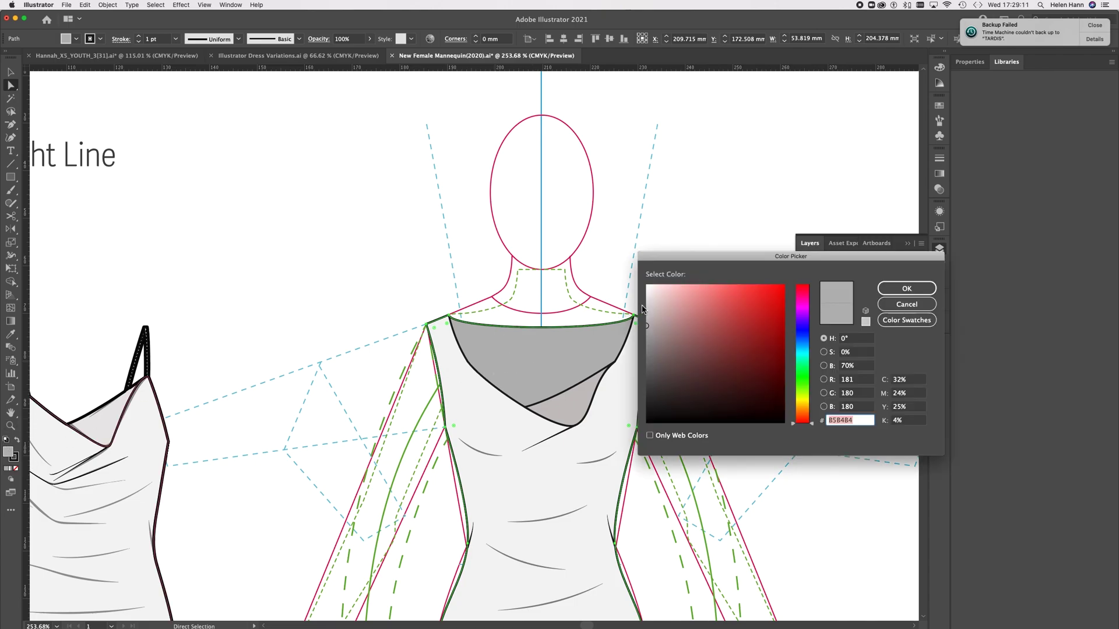
left_click(648, 354)
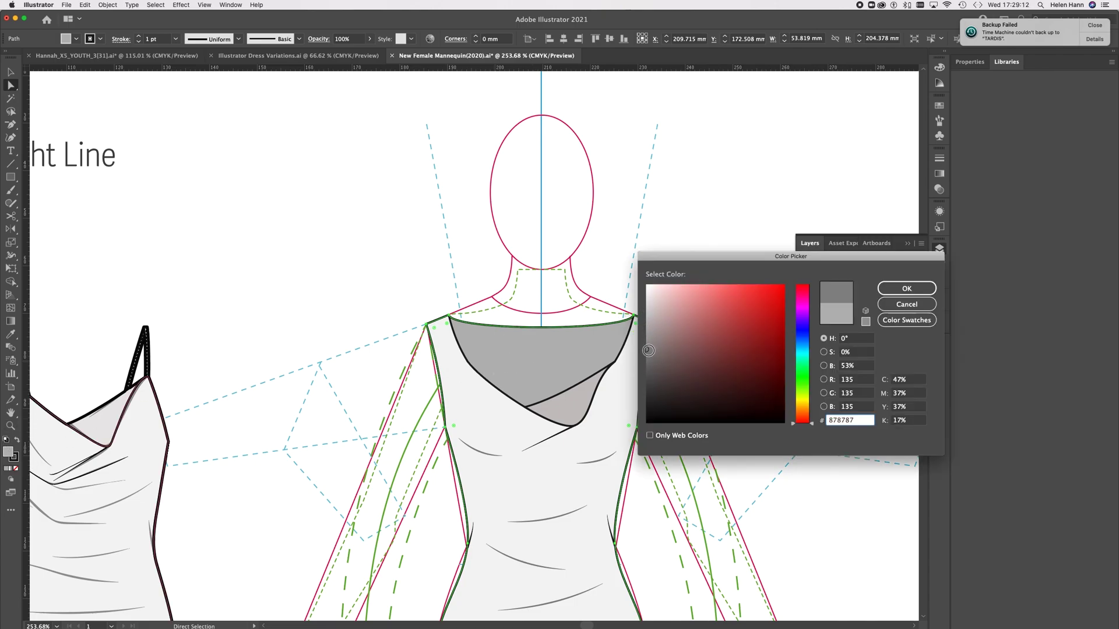
left_click(907, 288)
left_click(11, 71)
left_click(291, 205)
Examine the wide-shouldered dress with its dark back neck beside the two strappy versions
scroll(305, 220, "down", 5)
scroll(299, 220, "down", 2)
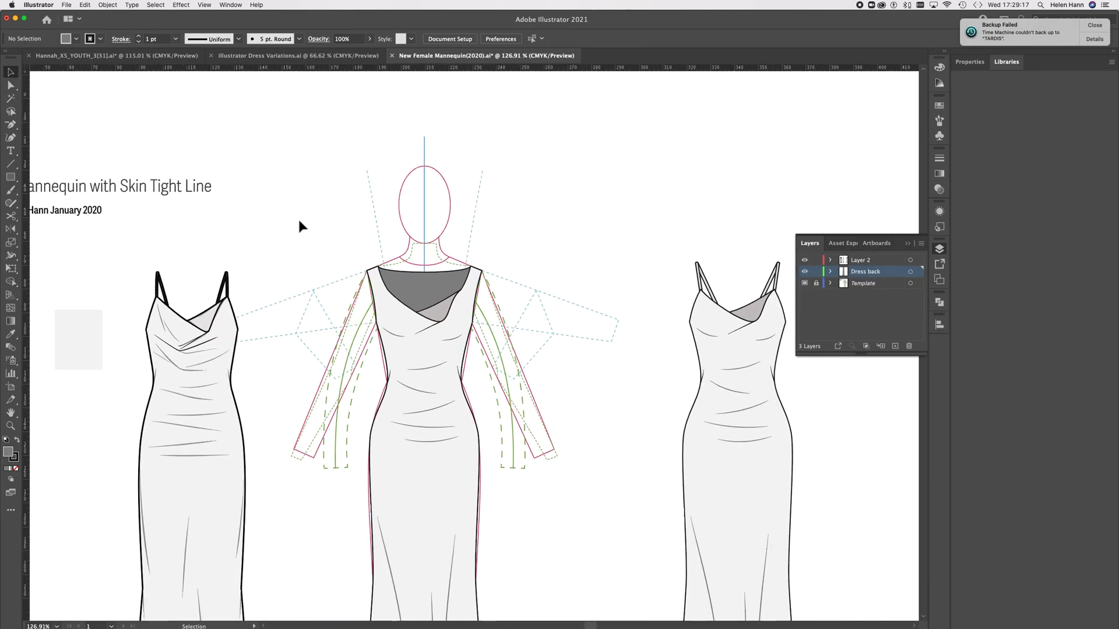
scroll(299, 220, "left", 2)
scroll(298, 218, "down", 3)
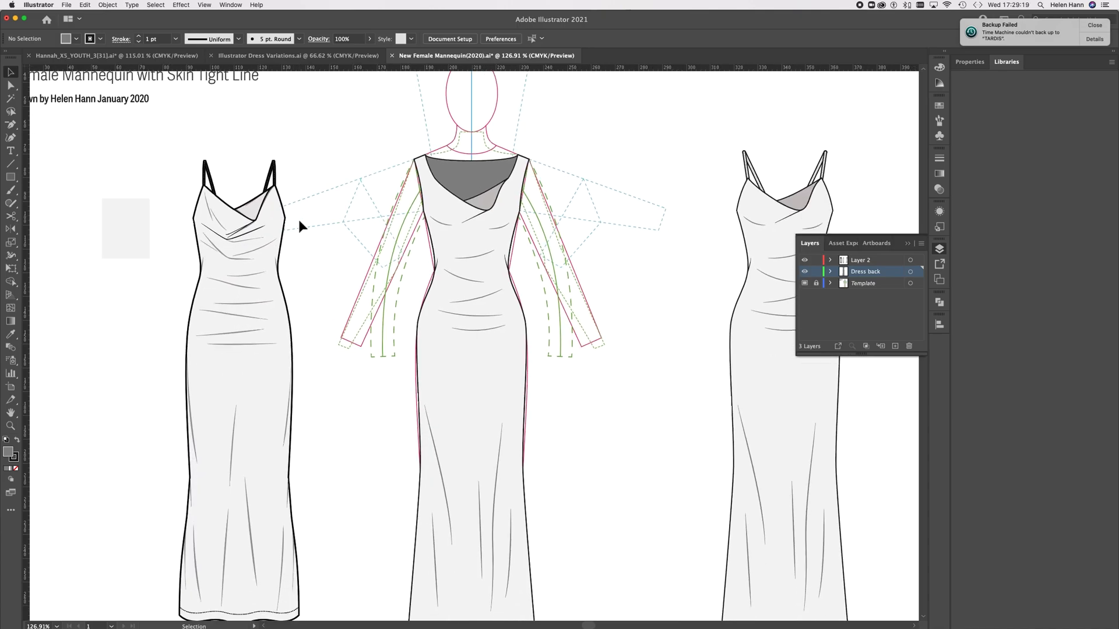
scroll(299, 222, "down", 1)
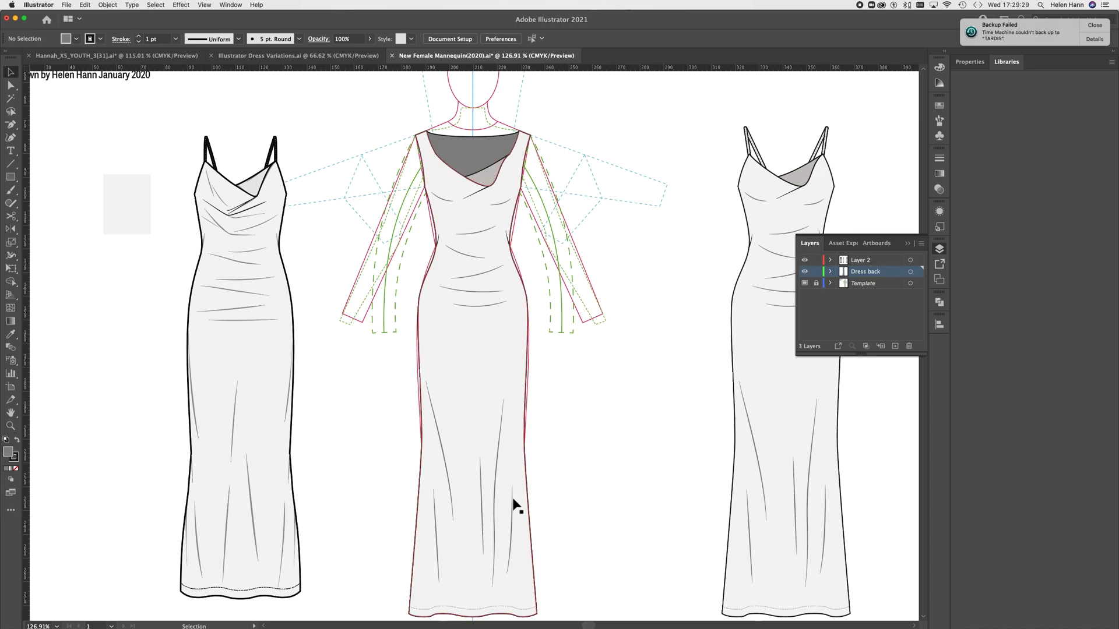
key("super+0")
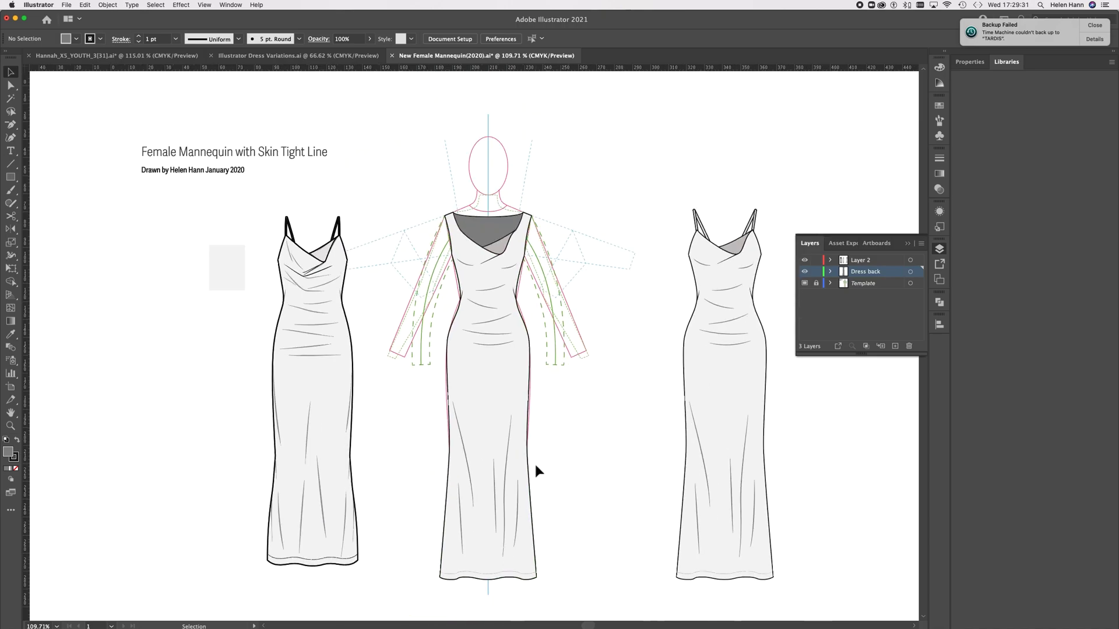
scroll(536, 466, "right", 1)
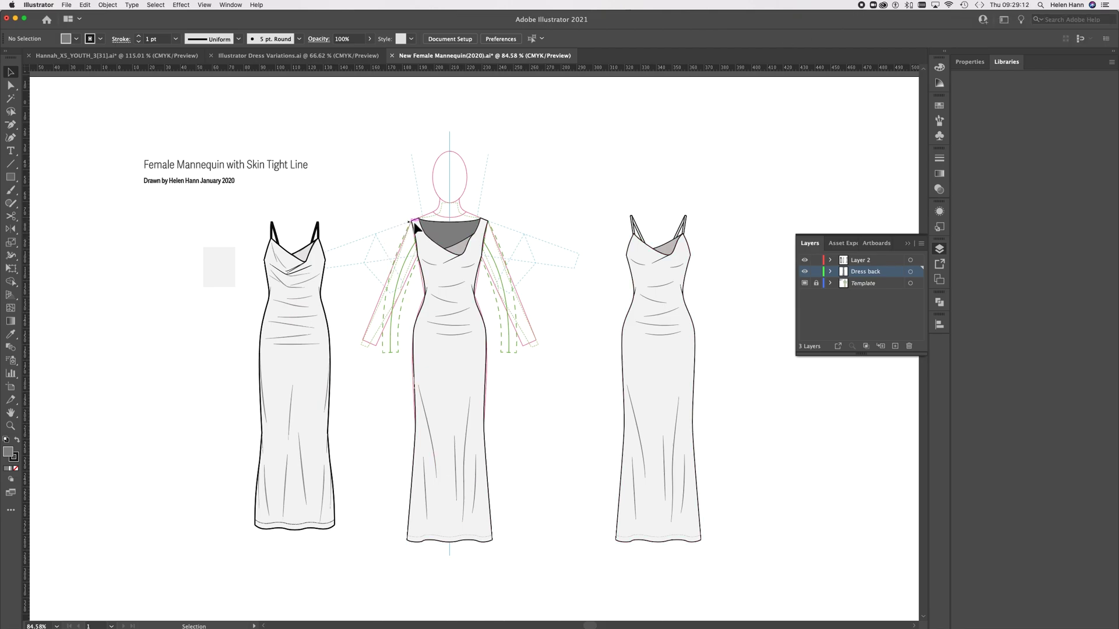
Select the dress back shape and create a new layer named "Outline Layer"
left_click(448, 232)
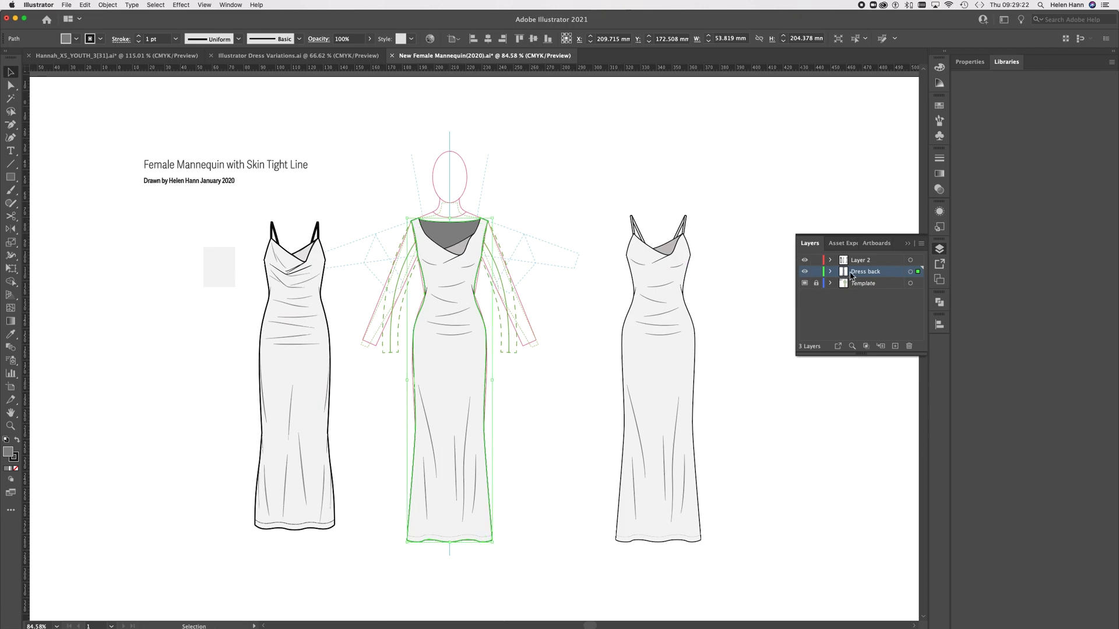
left_click(922, 243)
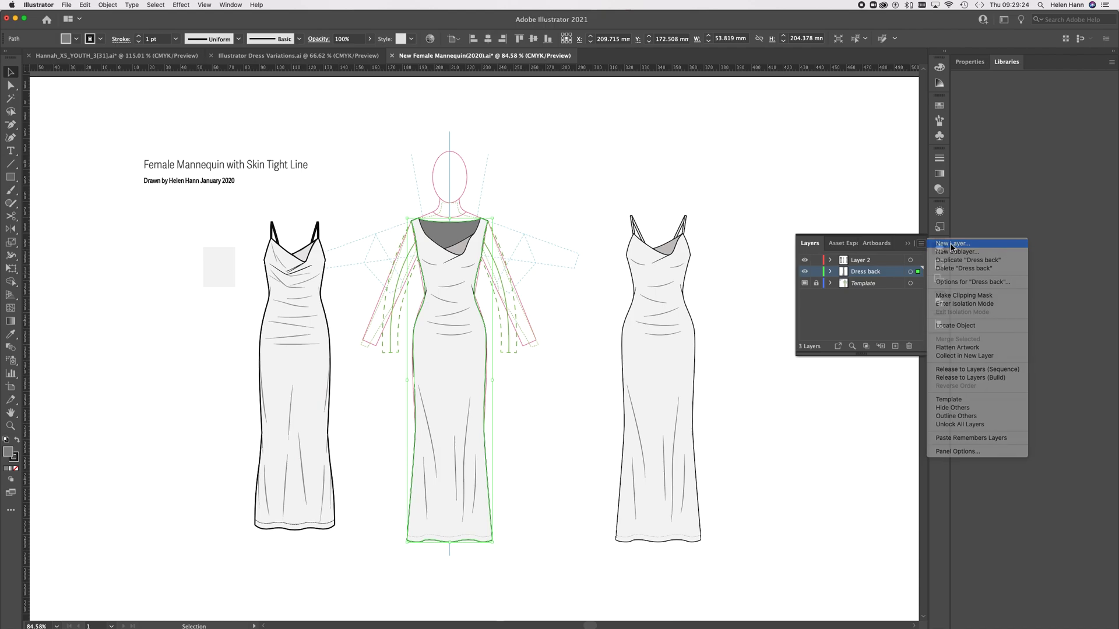
left_click(952, 245)
type("Outline L")
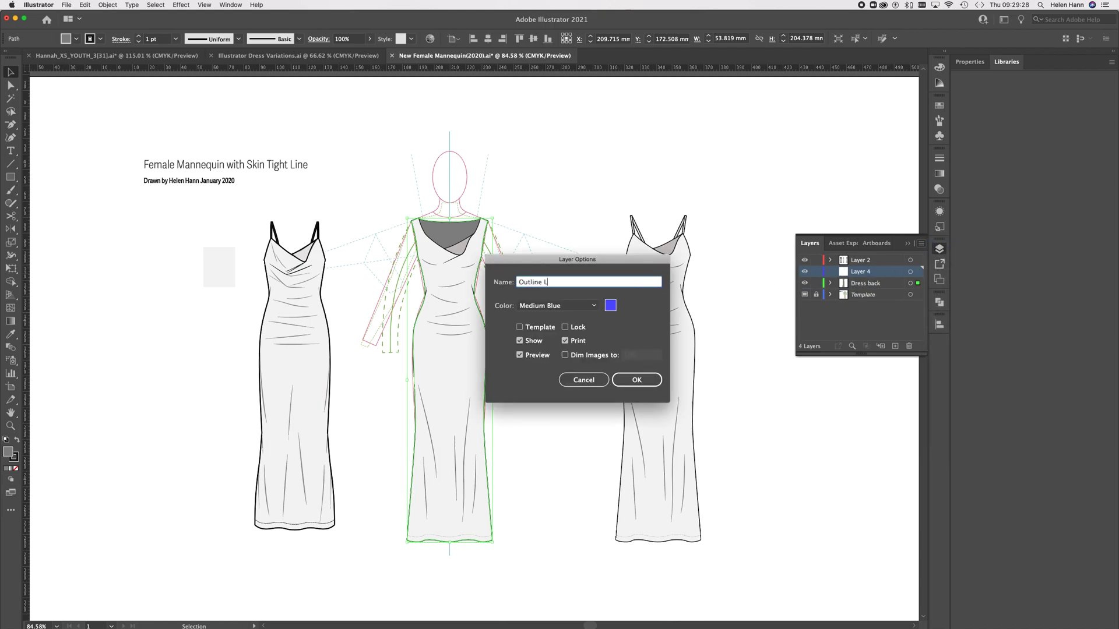
type("ayer")
left_click(635, 380)
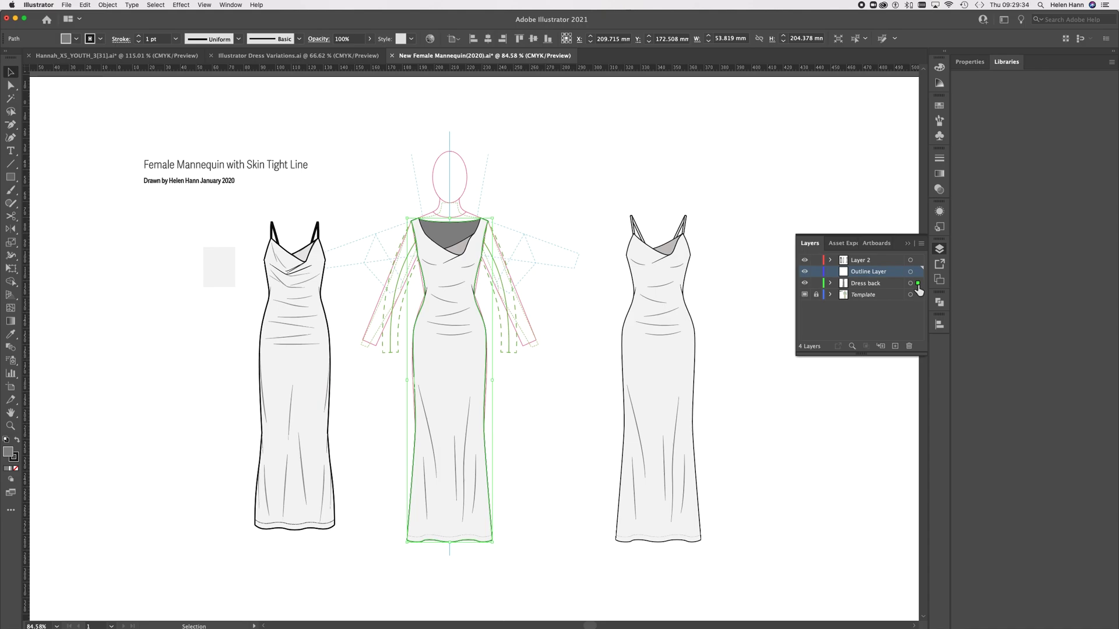
Move the Outline Layer directly below the Dress back layer, keeping the dress back shape selected
left_click(875, 286)
left_click_drag(876, 289, 873, 287)
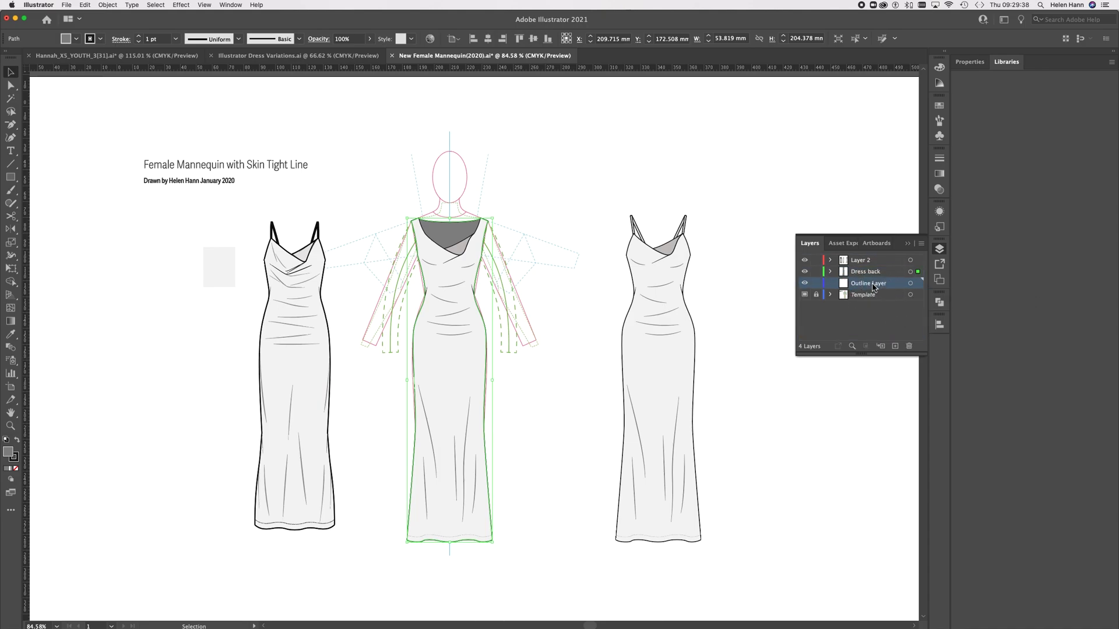
key("a")
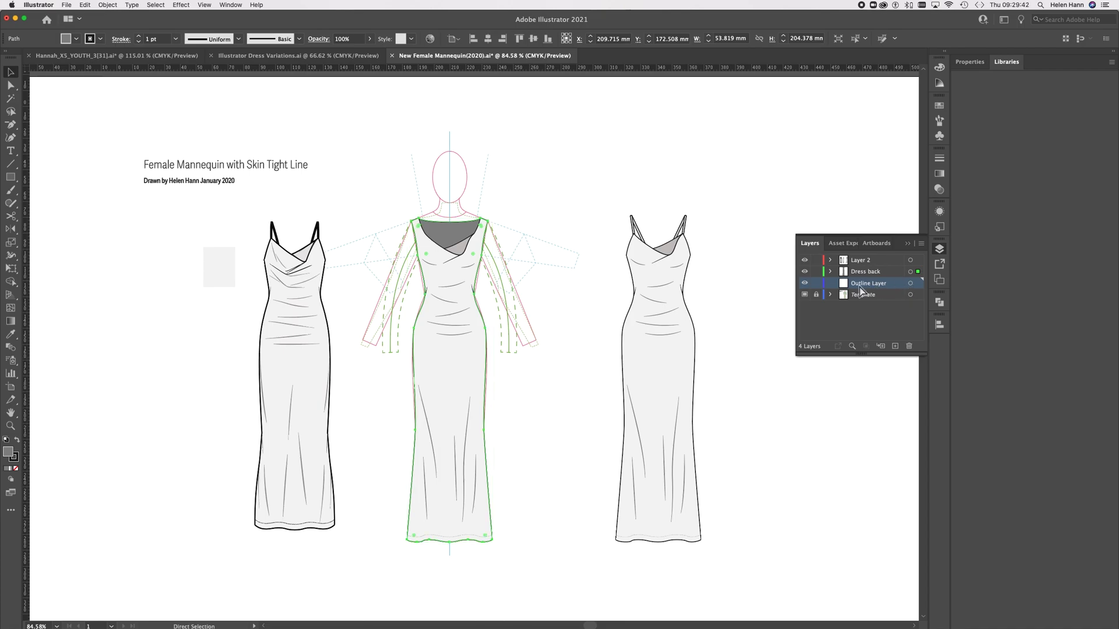
key("v")
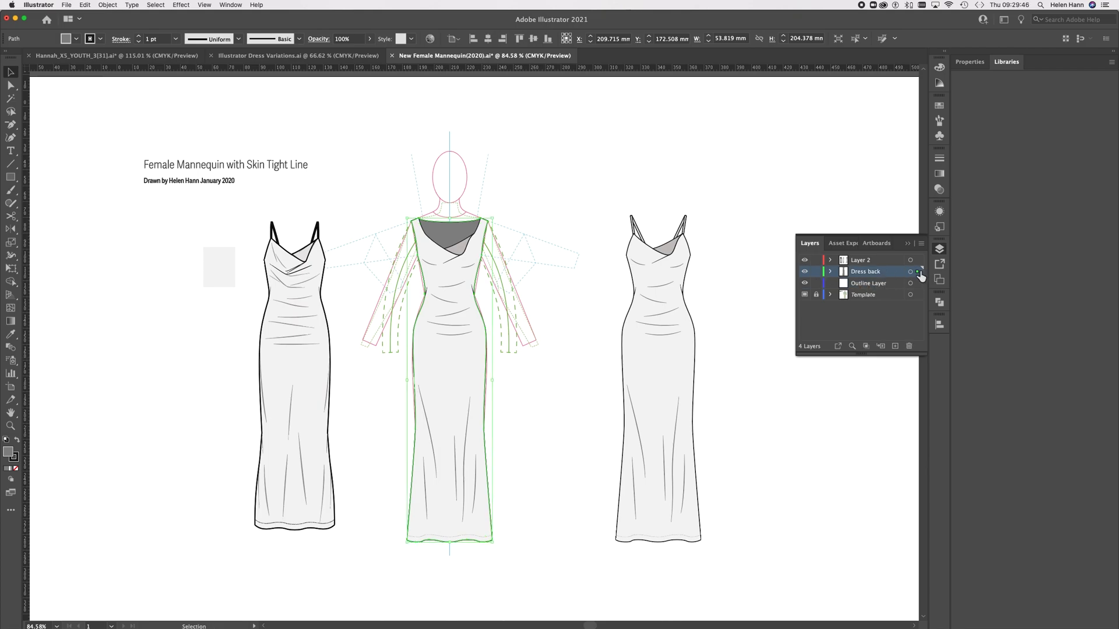
Copy the selected dress back shape onto the Outline Layer and hide the Dress back layer and Layer 2
left_click_drag(918, 271, 919, 291)
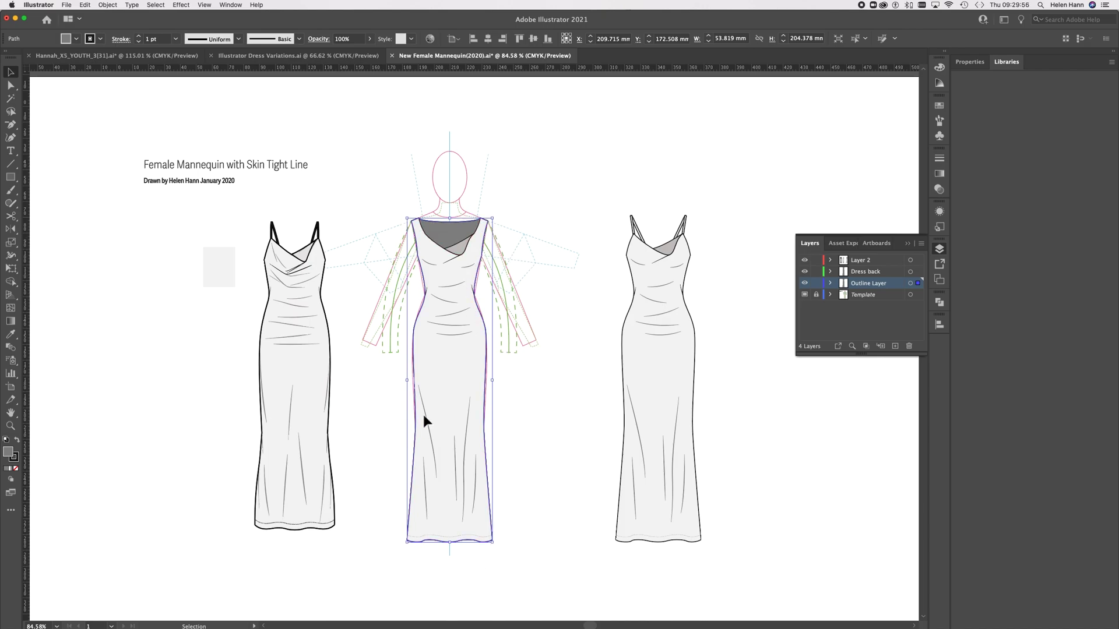
left_click(804, 271)
left_click(804, 260)
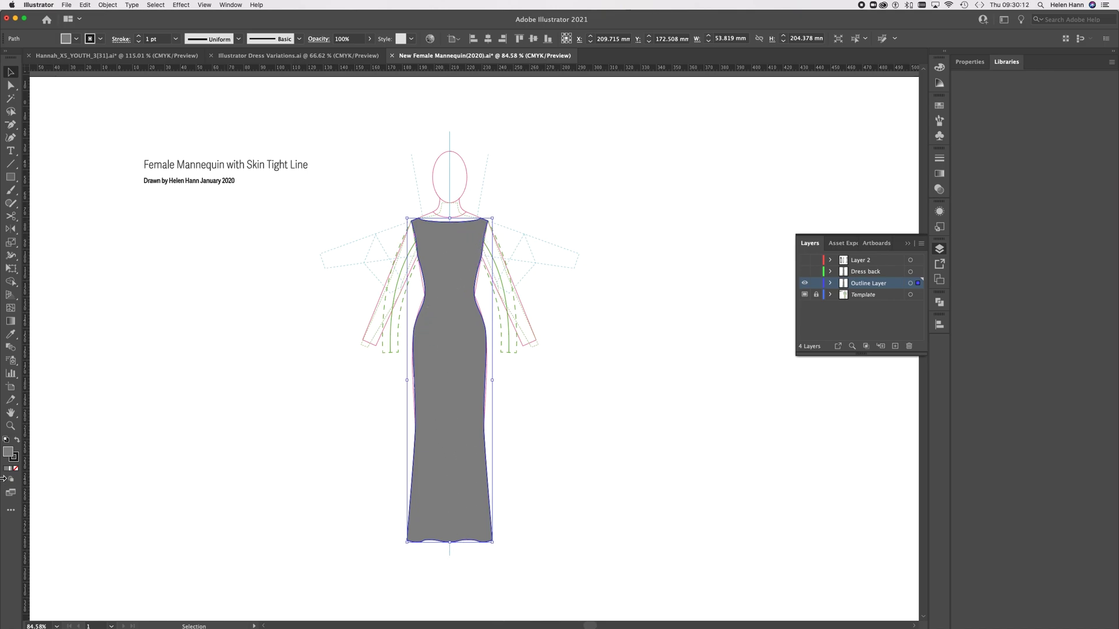
Set the stroke weight of the selected dress shape on the Outline Layer to 3 pt
left_click(14, 458)
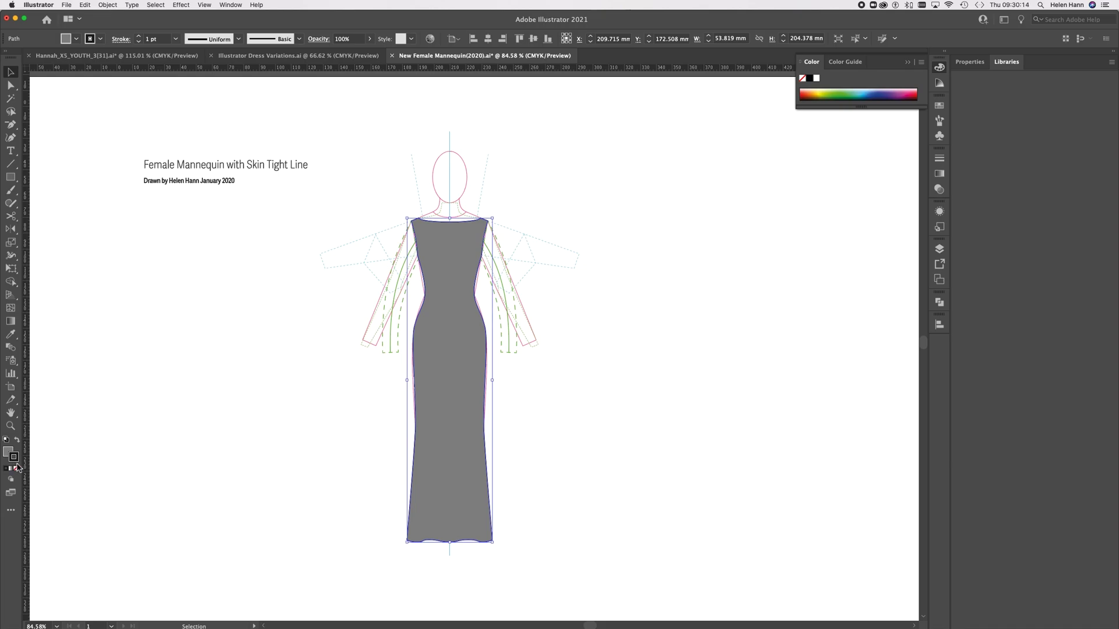
left_click(940, 159)
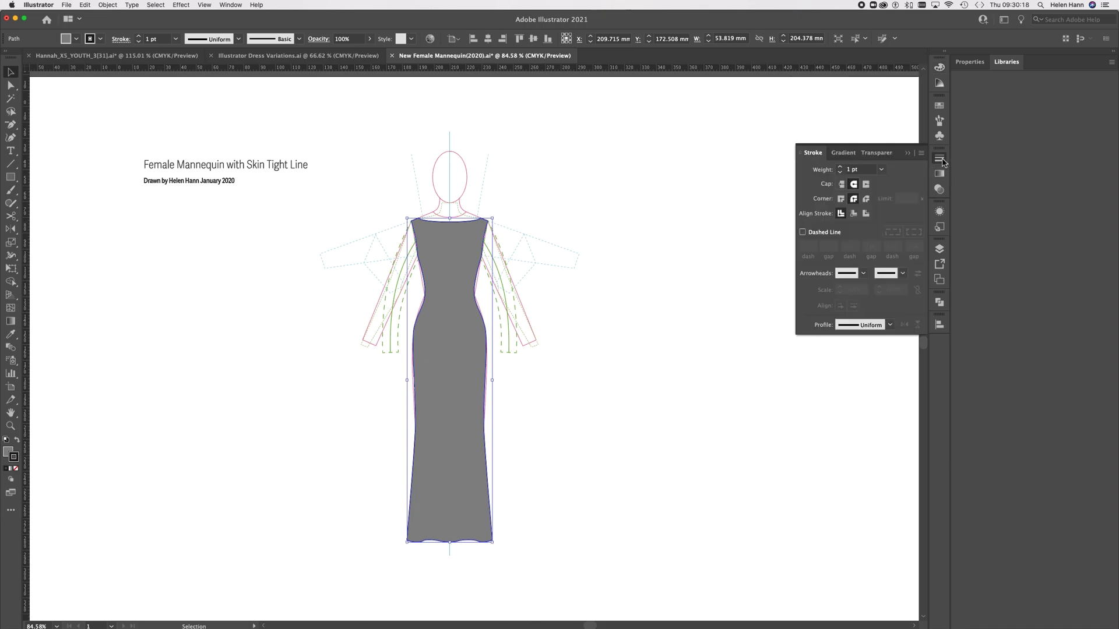
left_click(840, 167)
left_click(841, 166)
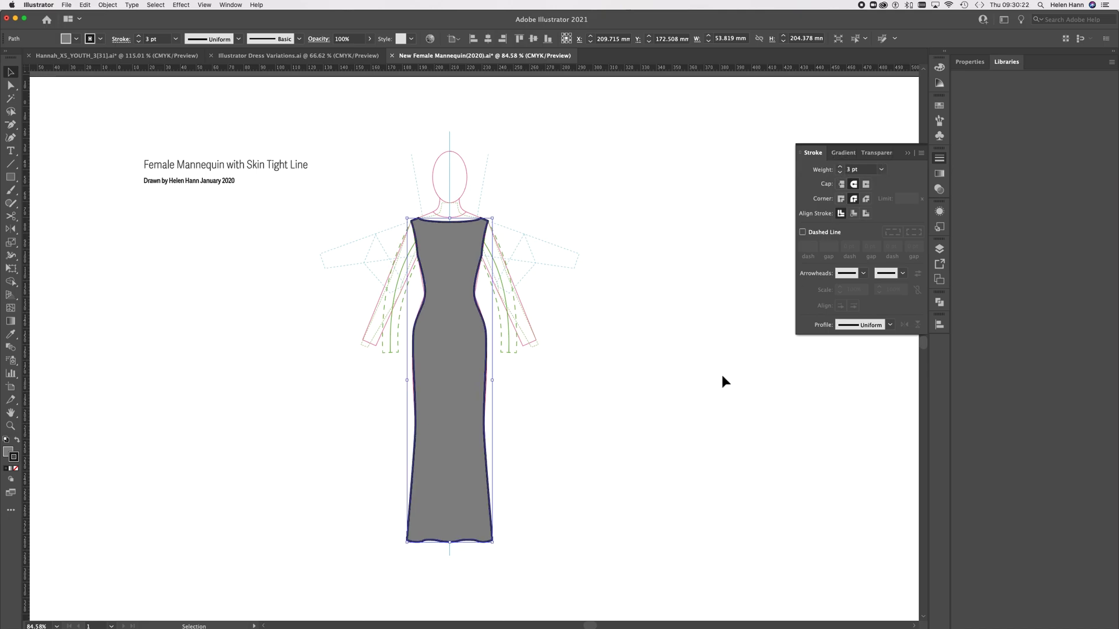
Show the Dress back layer and Layer 2 again and deselect the outline shape
left_click(940, 249)
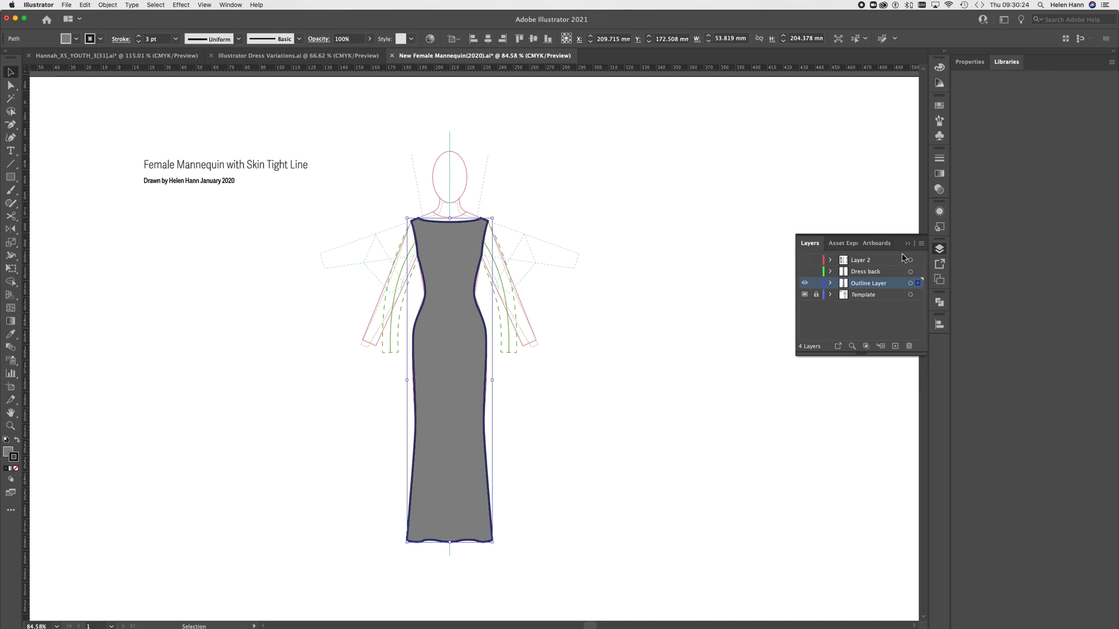
left_click(805, 272)
left_click(805, 260)
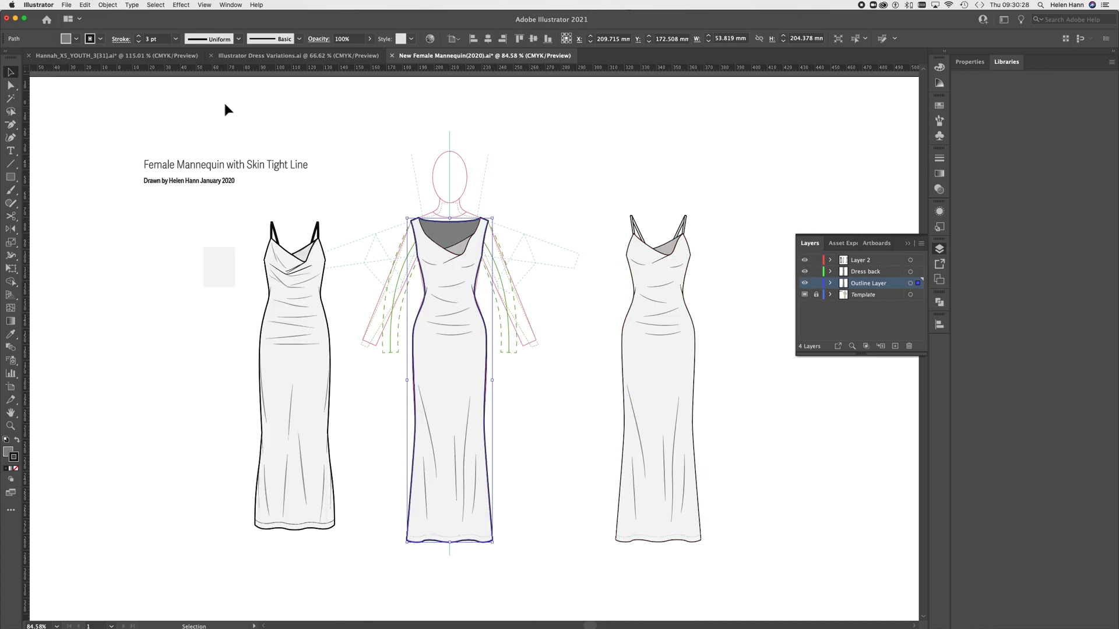
left_click(379, 141)
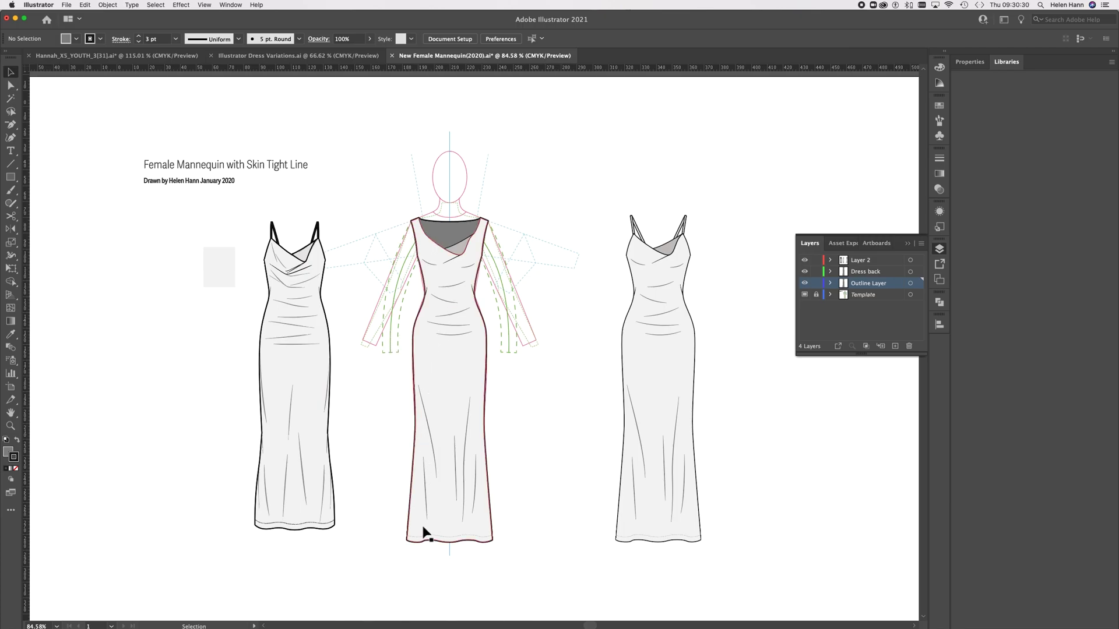
Reselect the artwork on the Outline Layer, set its stroke weight to 2.5 pt and deselect it
left_click(10, 425)
left_click(458, 364)
left_click_drag(457, 364, 575, 383)
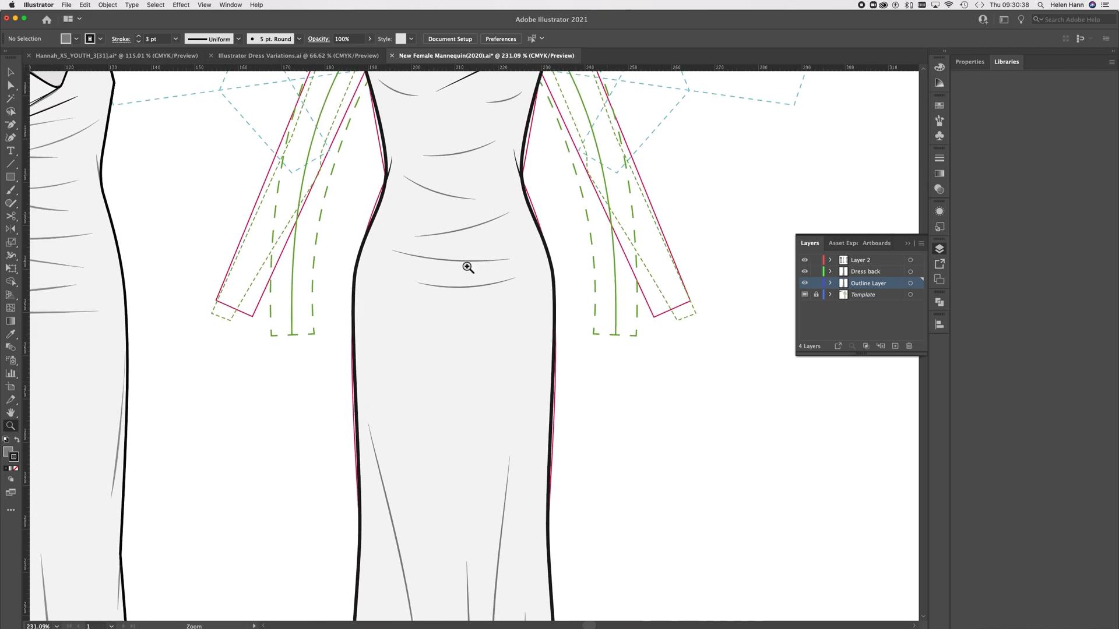
scroll(467, 267, "down", 5)
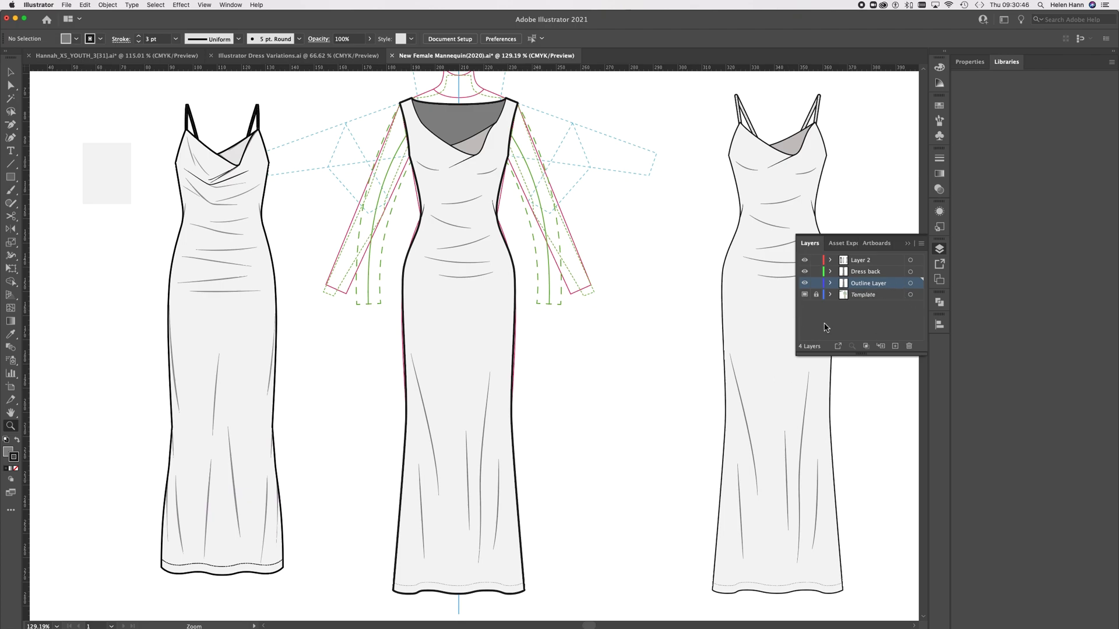
left_click(911, 284)
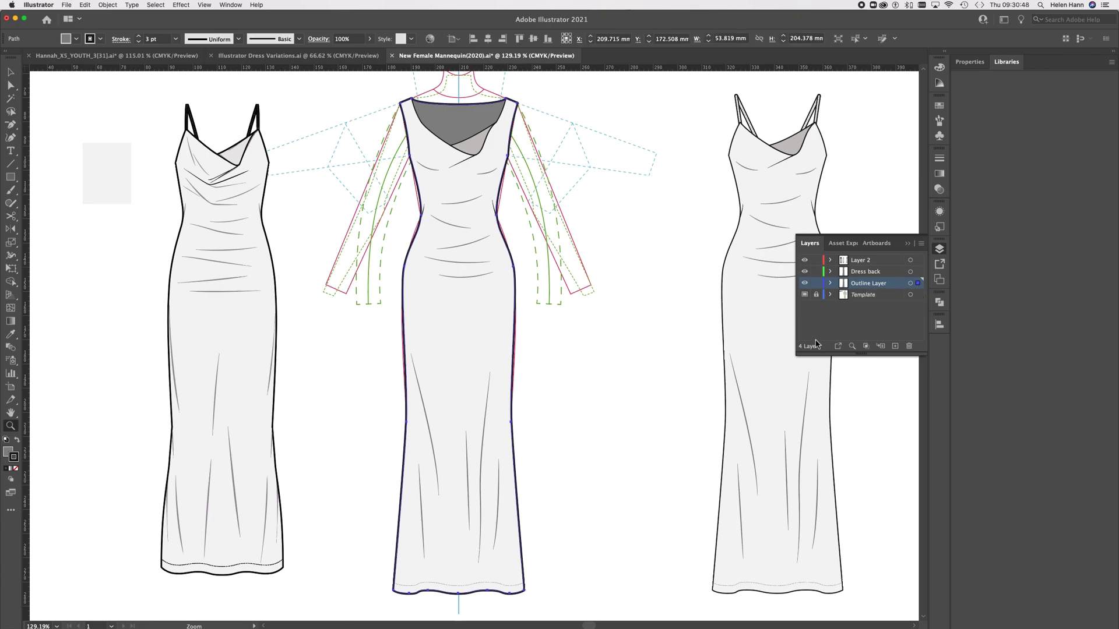
left_click(939, 158)
left_click(840, 172)
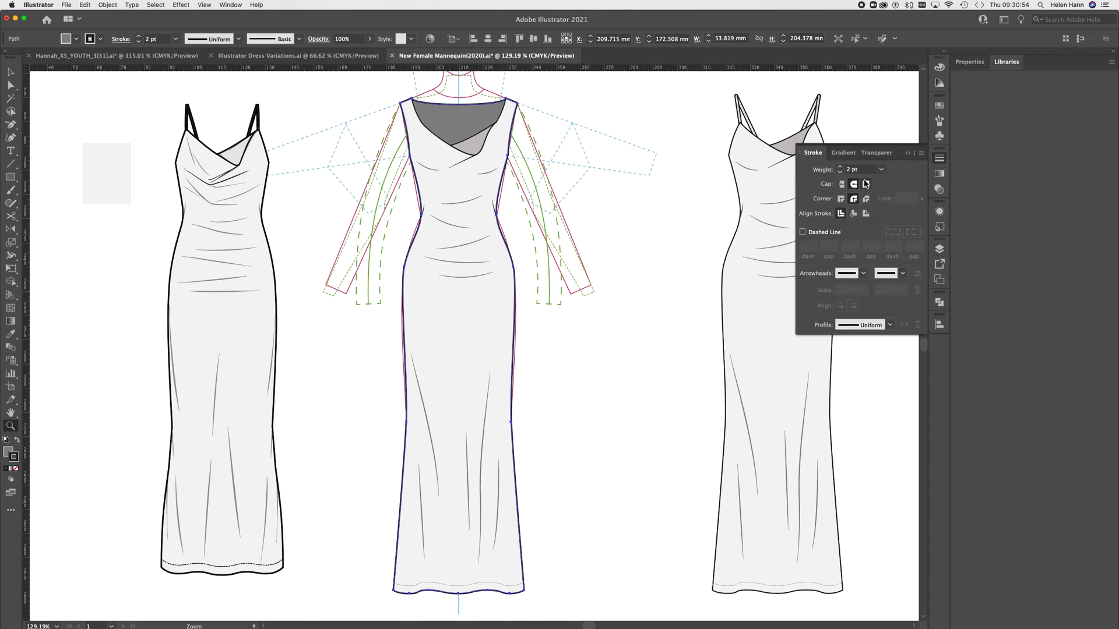
left_click(857, 171)
type(".5")
key("Return")
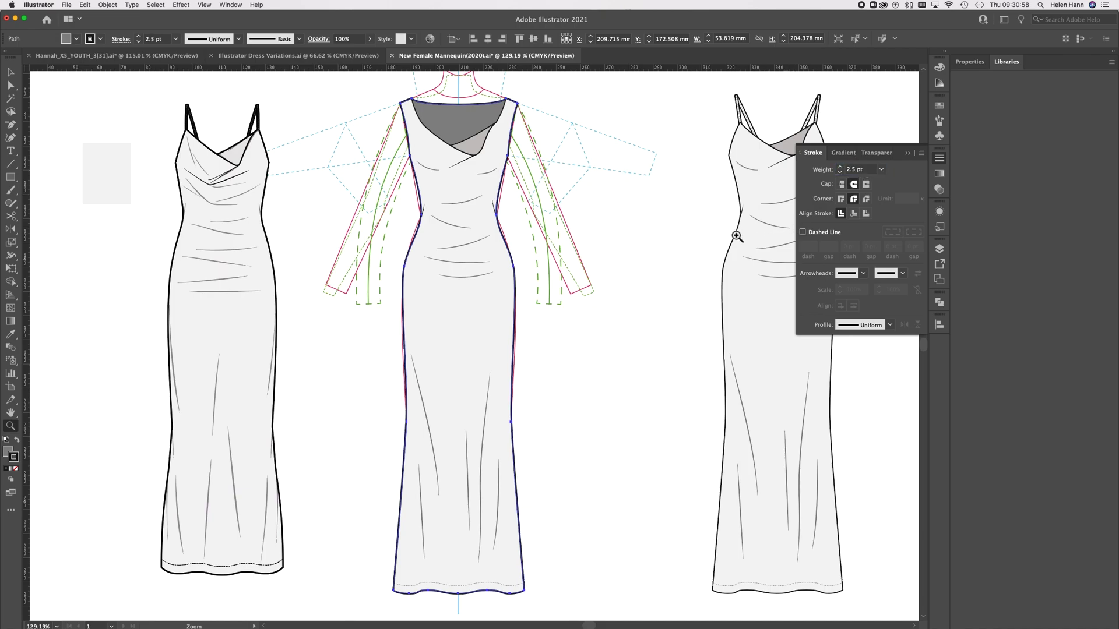
left_click(11, 71)
left_click(618, 240)
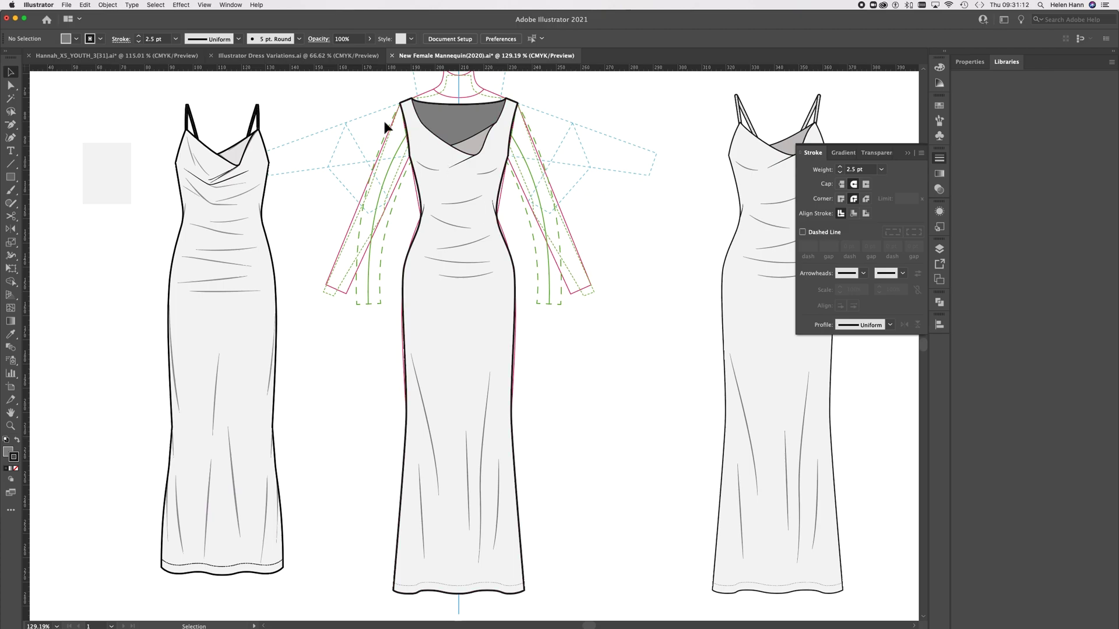
Switch to the Illustrator Dress Variations.ai document and deselect the strappy slip dress
left_click(284, 57)
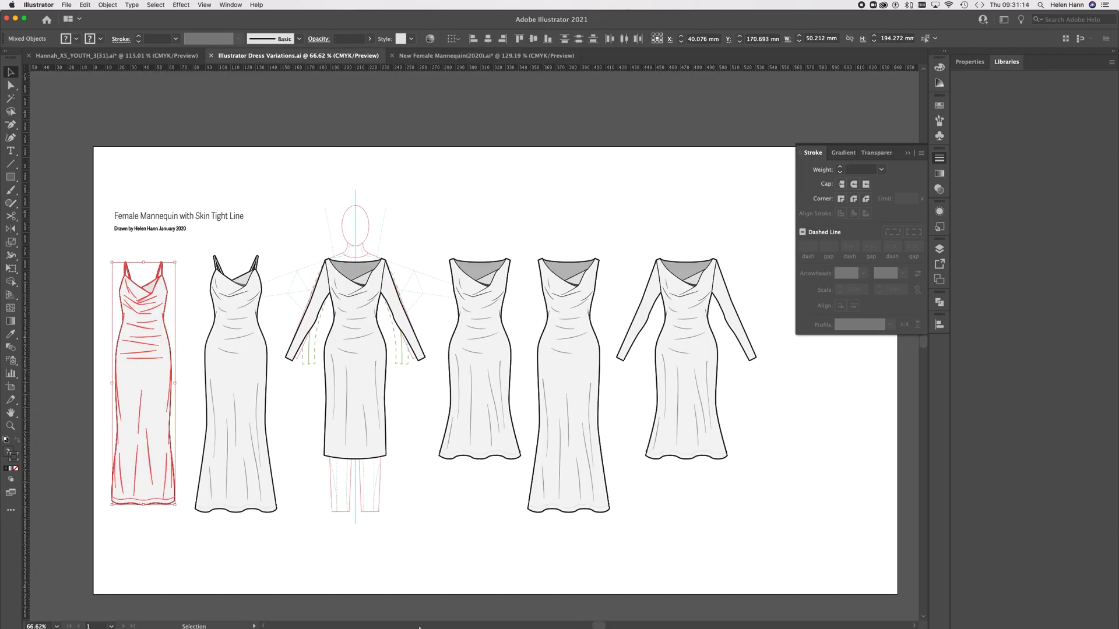
left_click(388, 576)
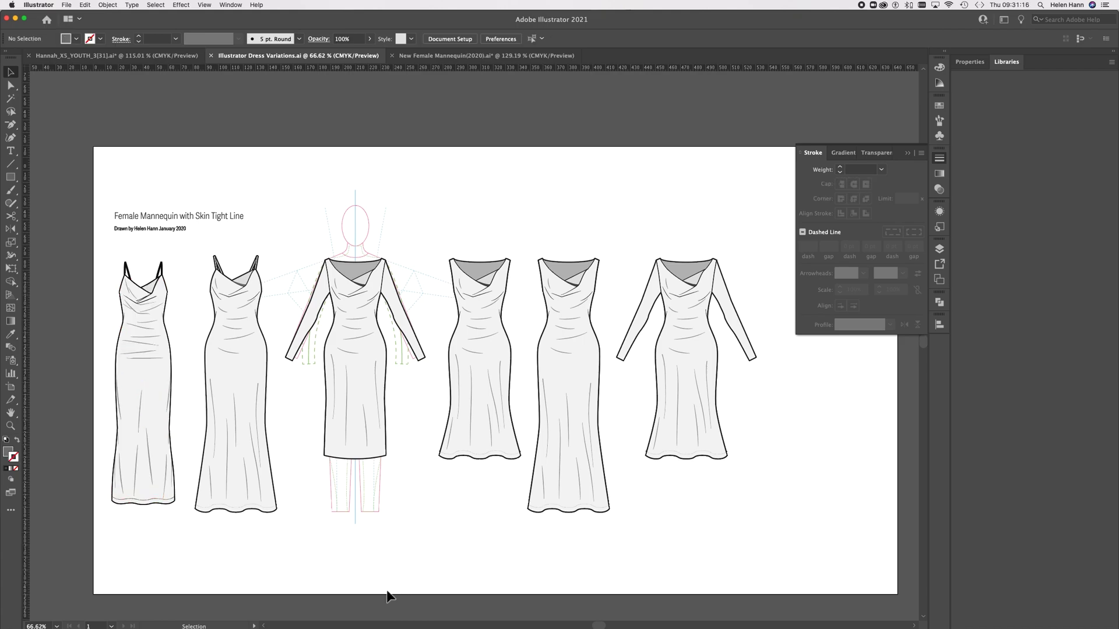